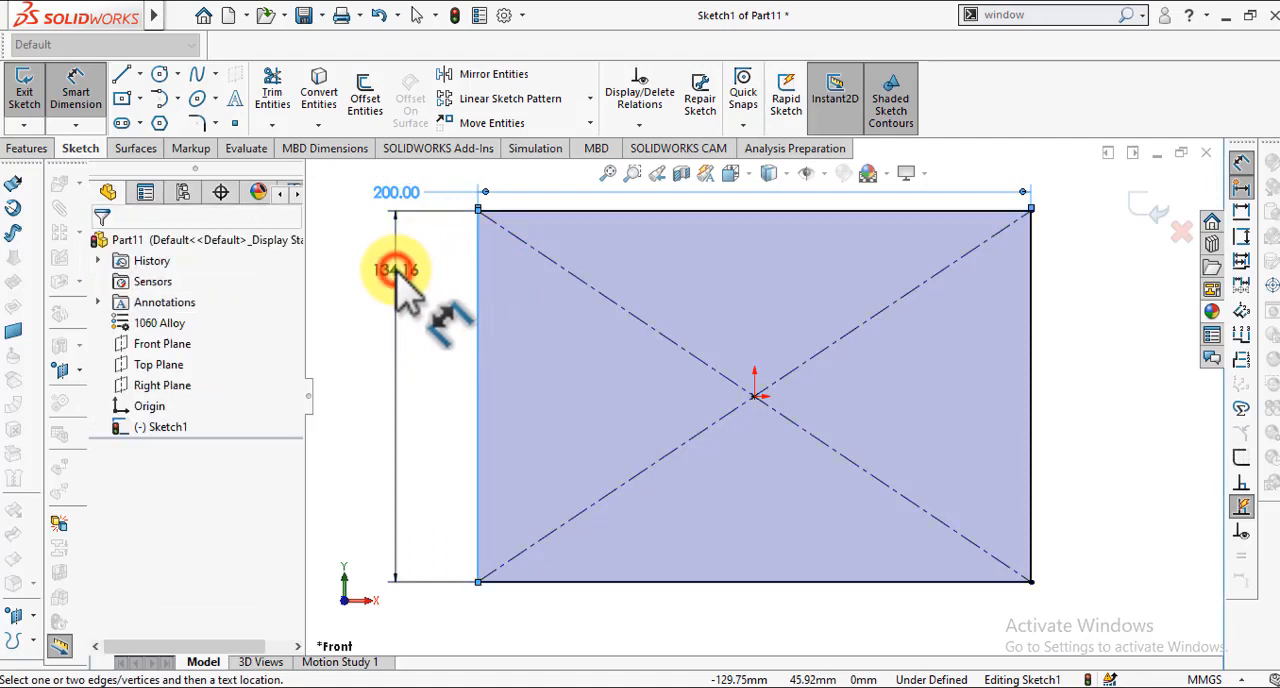
Step: Set the rectangle's vertical side dimension to 150 mm
{"action": "type", "text": "150"}
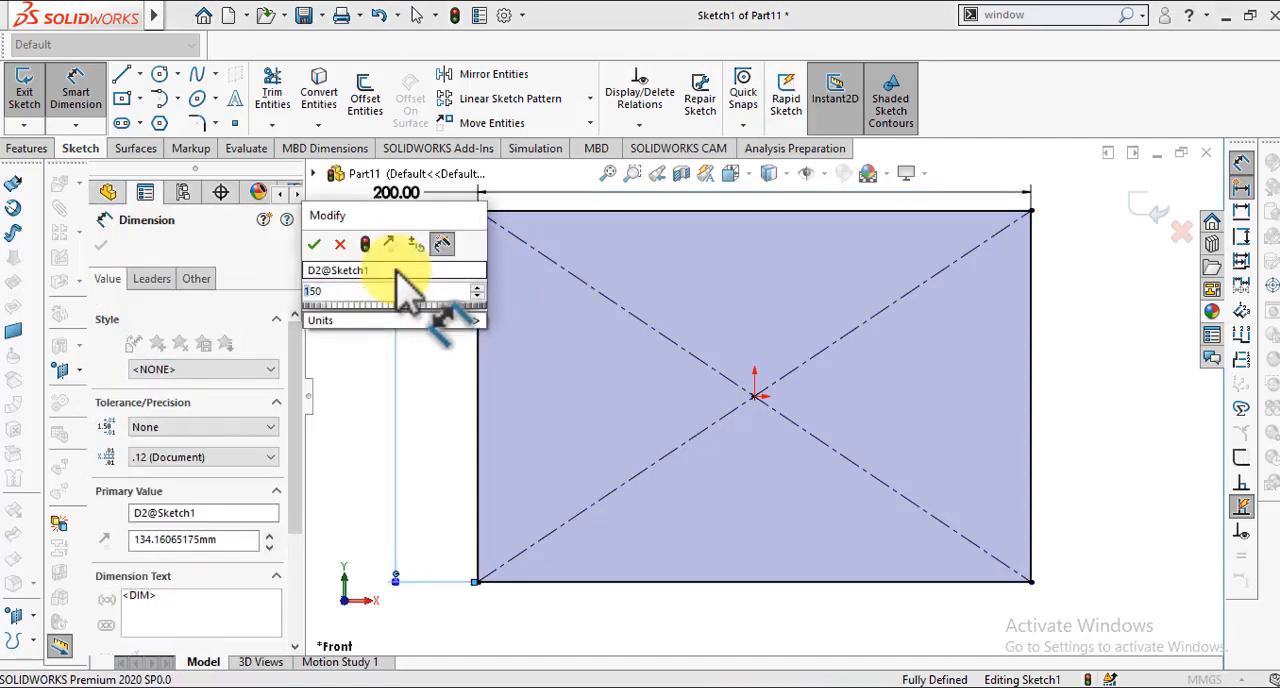
{"action": "key", "text": "Return"}
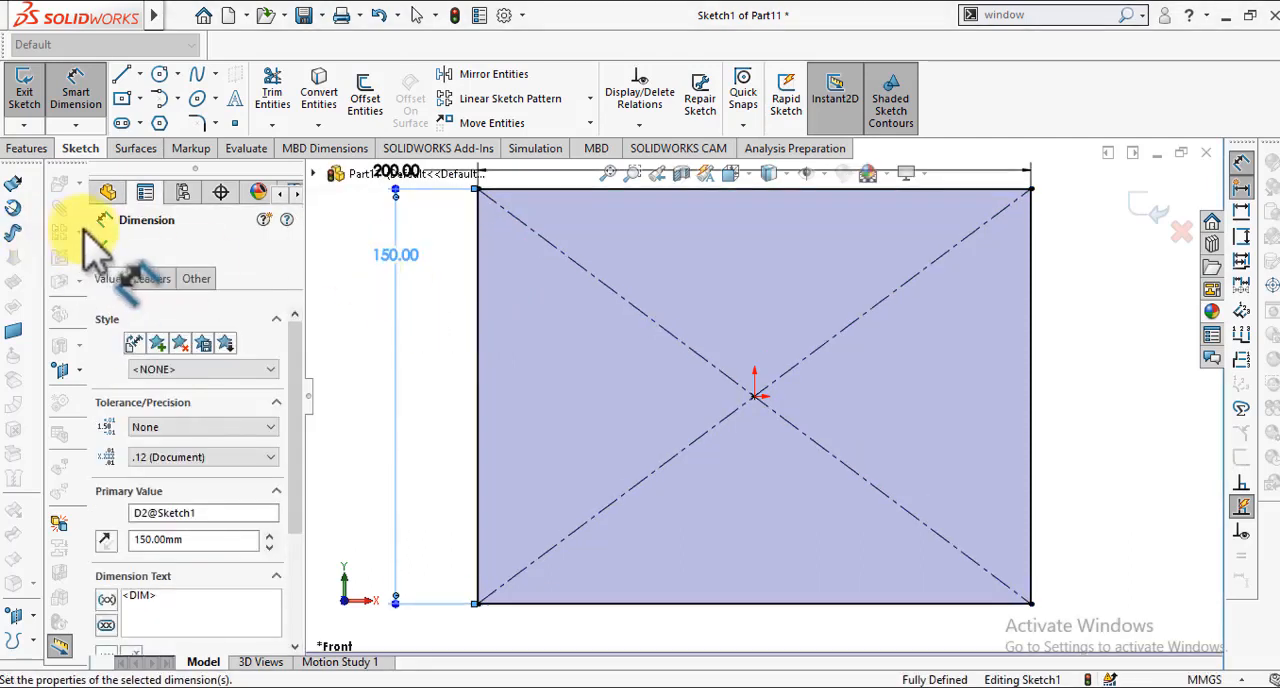
{"action": "left_click", "coordinate": [102, 244]}
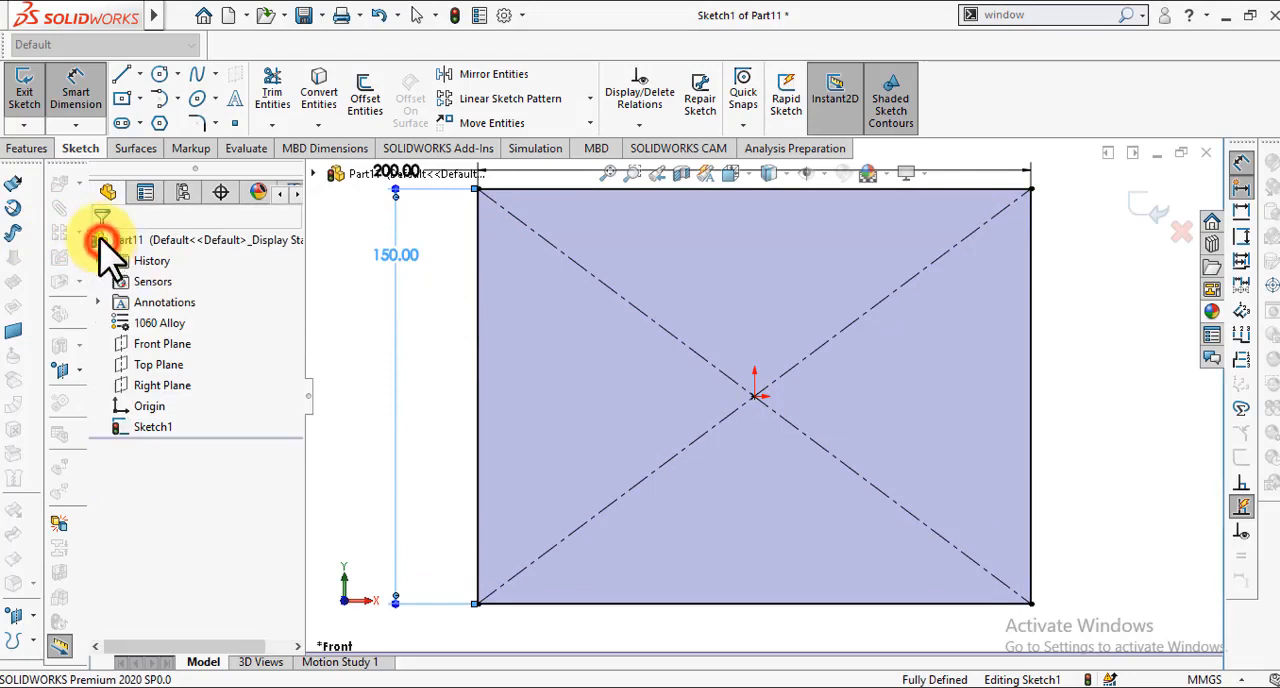
Step: Extrude the rectangle 20 mm as a blind boss from the sketch plane
{"action": "left_click", "coordinate": [24, 148]}
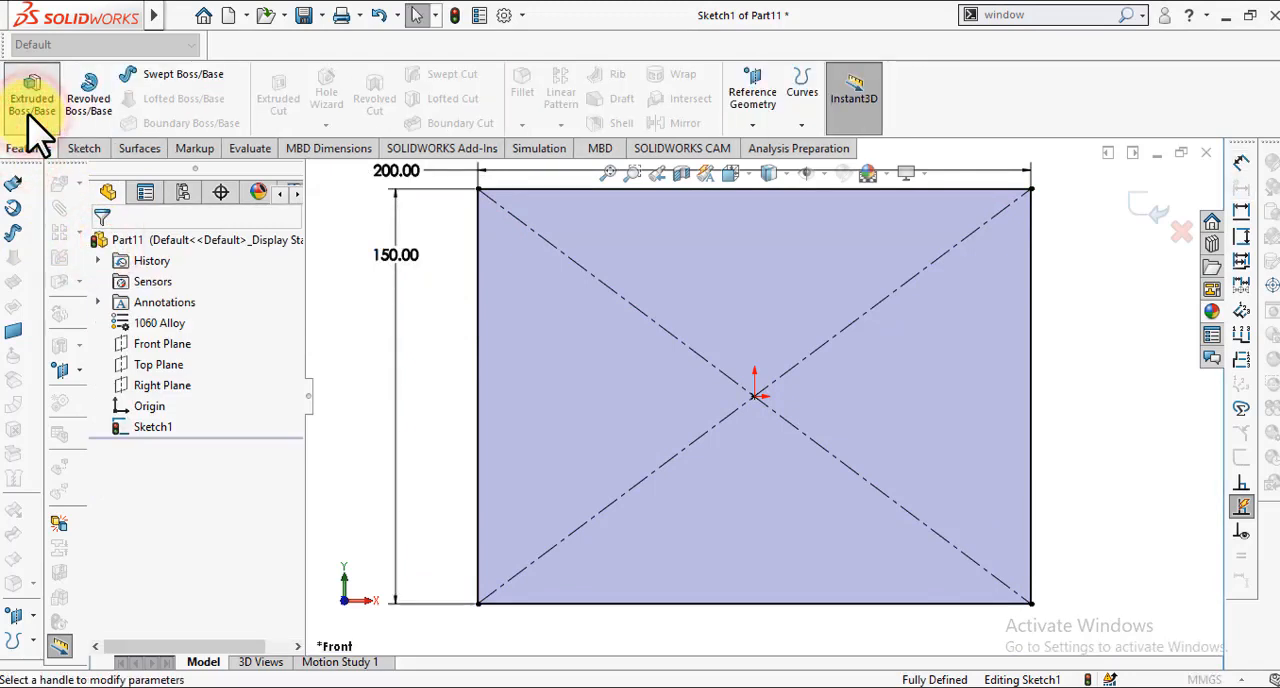
{"action": "left_click", "coordinate": [30, 110]}
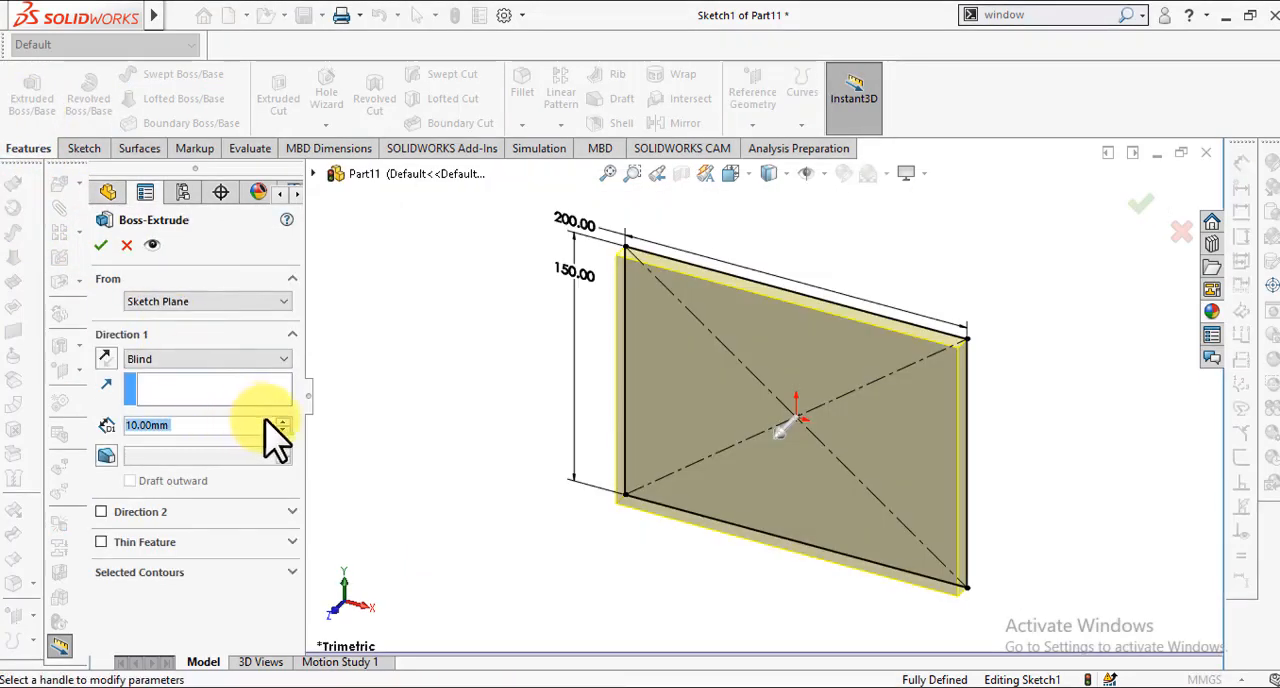
{"action": "left_click", "coordinate": [282, 421]}
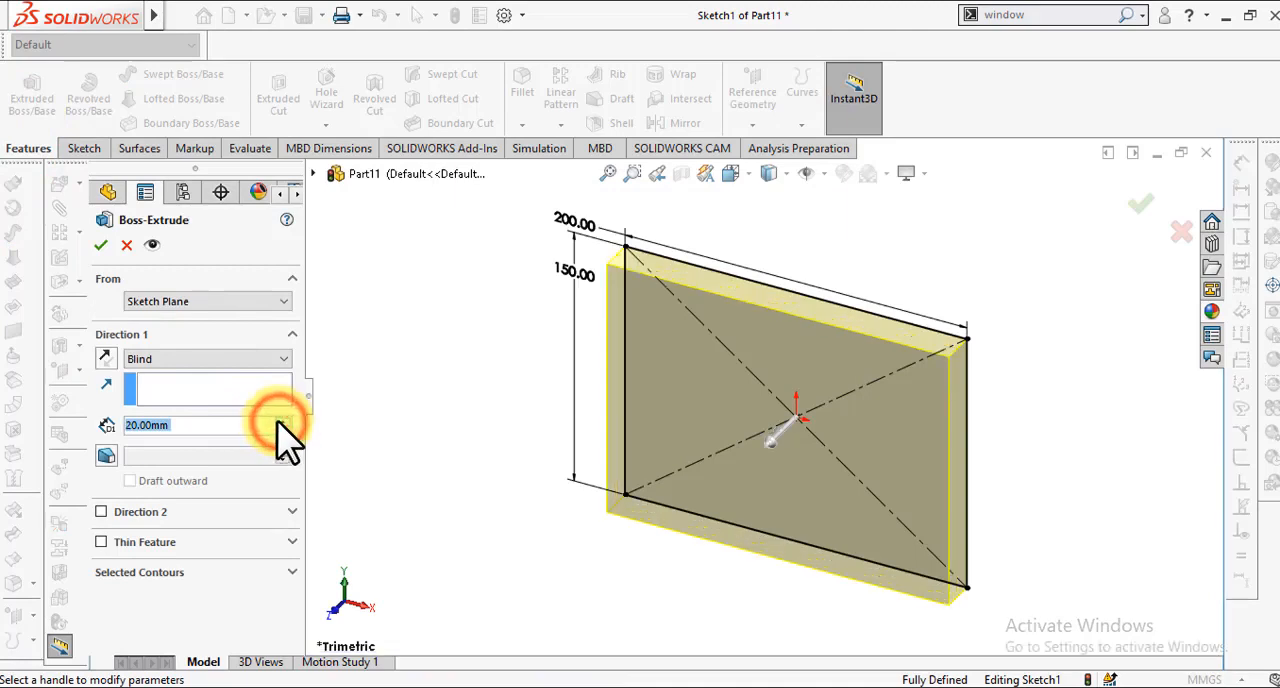
{"action": "left_click", "coordinate": [100, 247]}
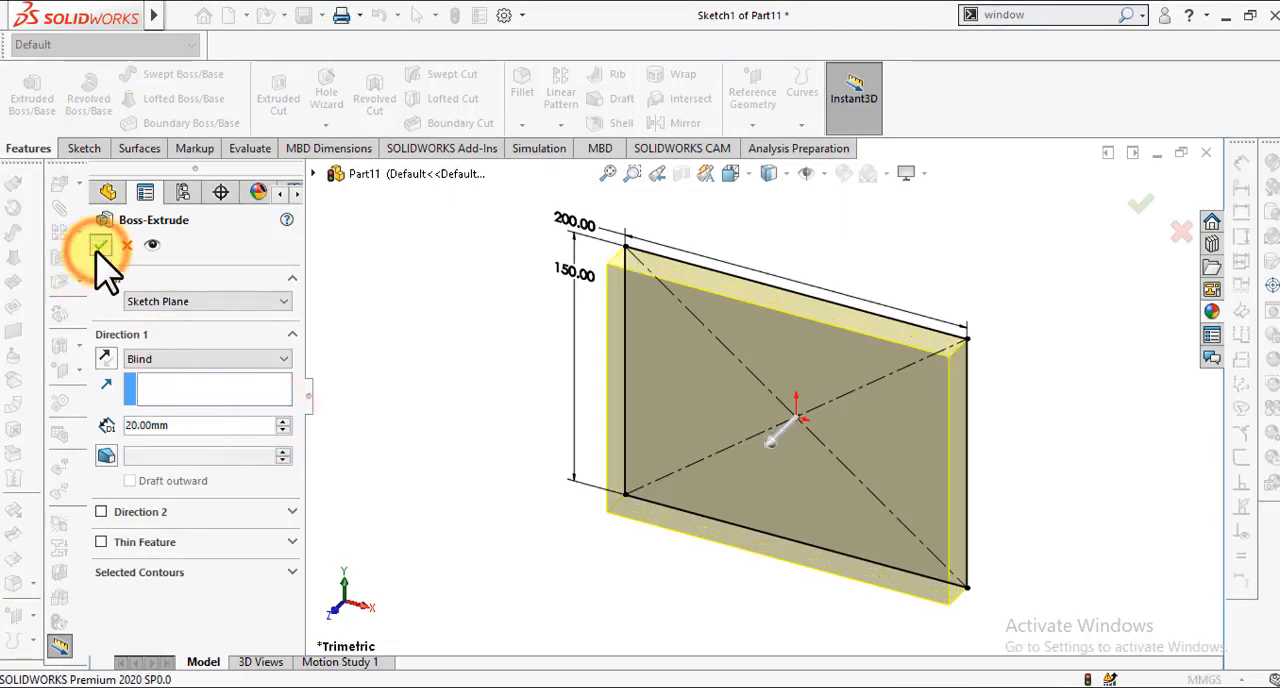
{"action": "left_click", "coordinate": [416, 322]}
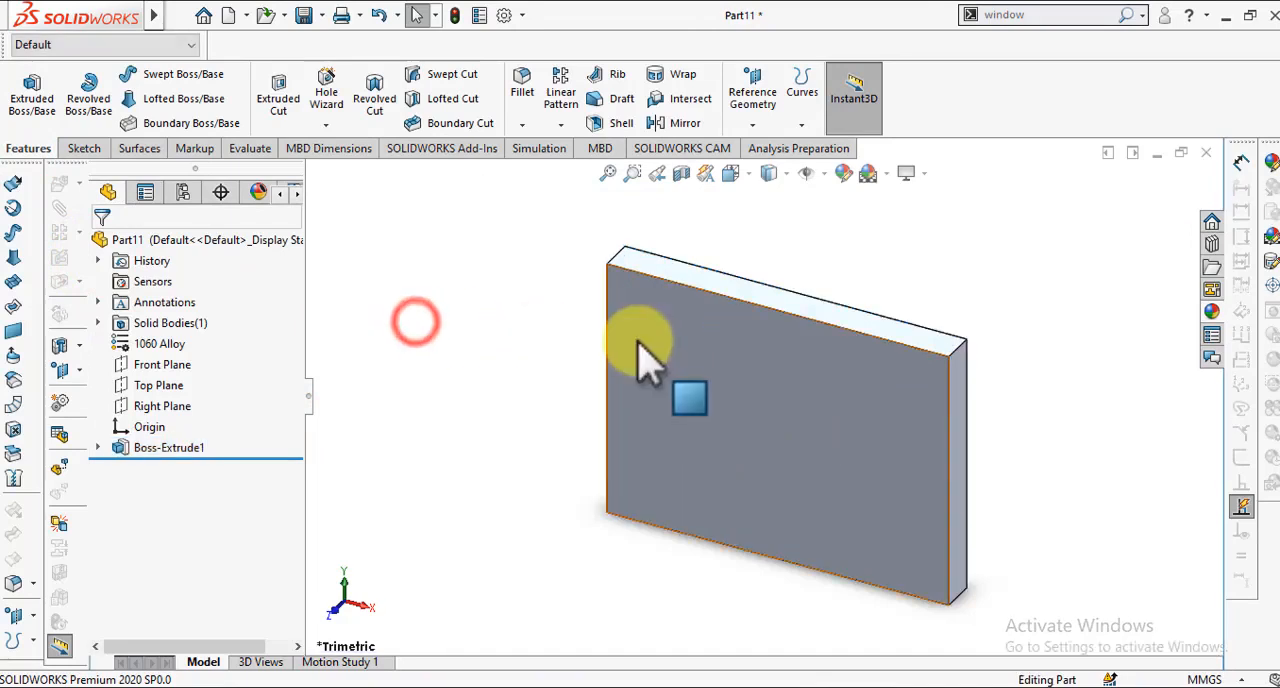
Step: Start a sketch on the plate's front face and draw a circle of about 39 mm radius centred on the origin
{"action": "middle_click_drag", "start_coordinate": [732, 388], "coordinate": [731, 390]}
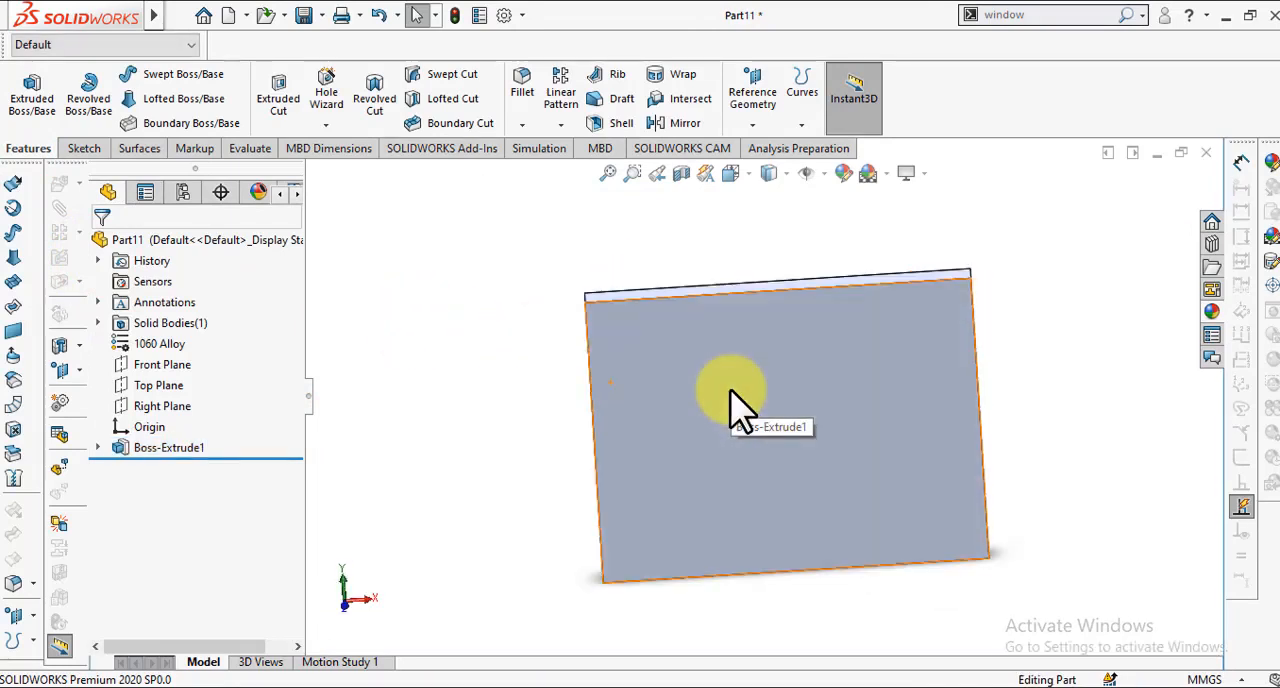
{"action": "key", "text": "space"}
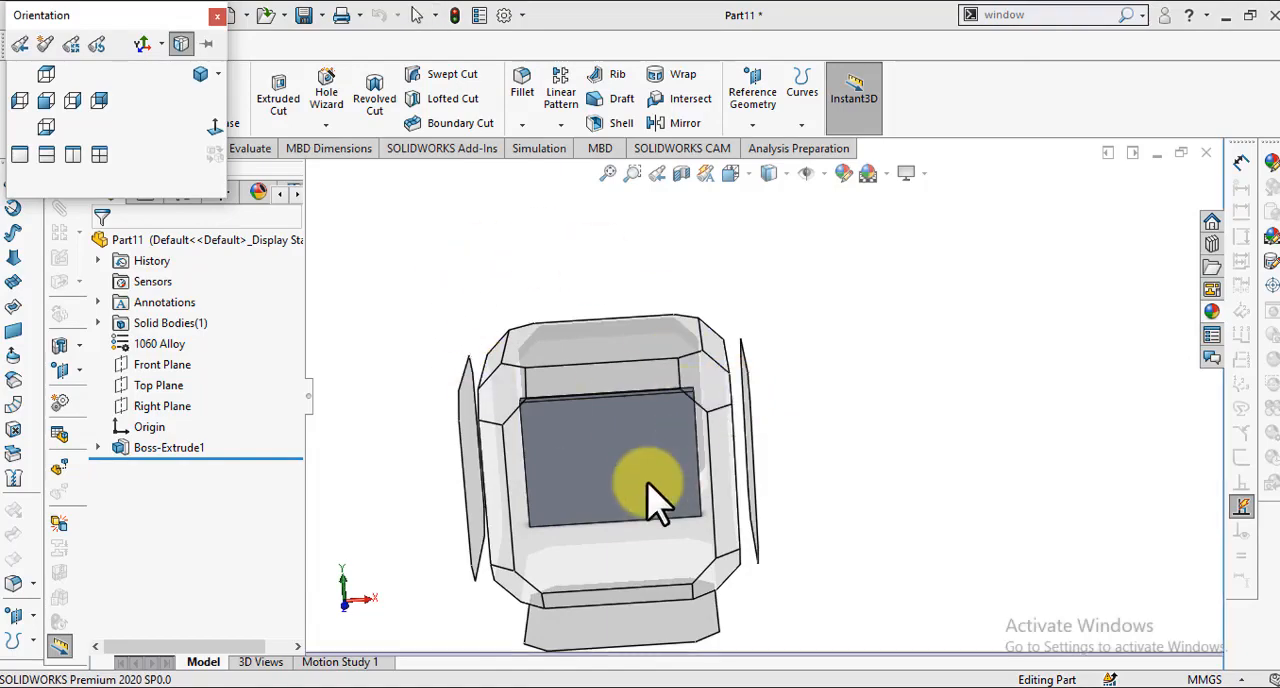
{"action": "left_click", "coordinate": [583, 487]}
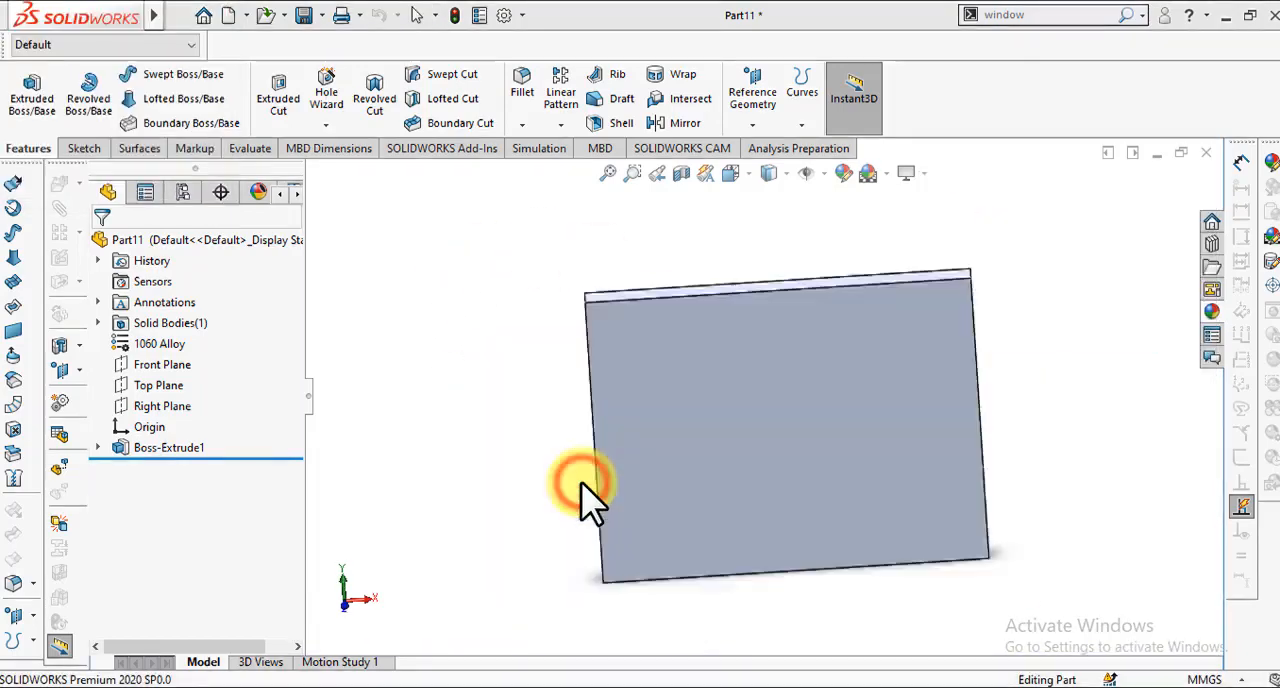
{"action": "right_click", "coordinate": [646, 362]}
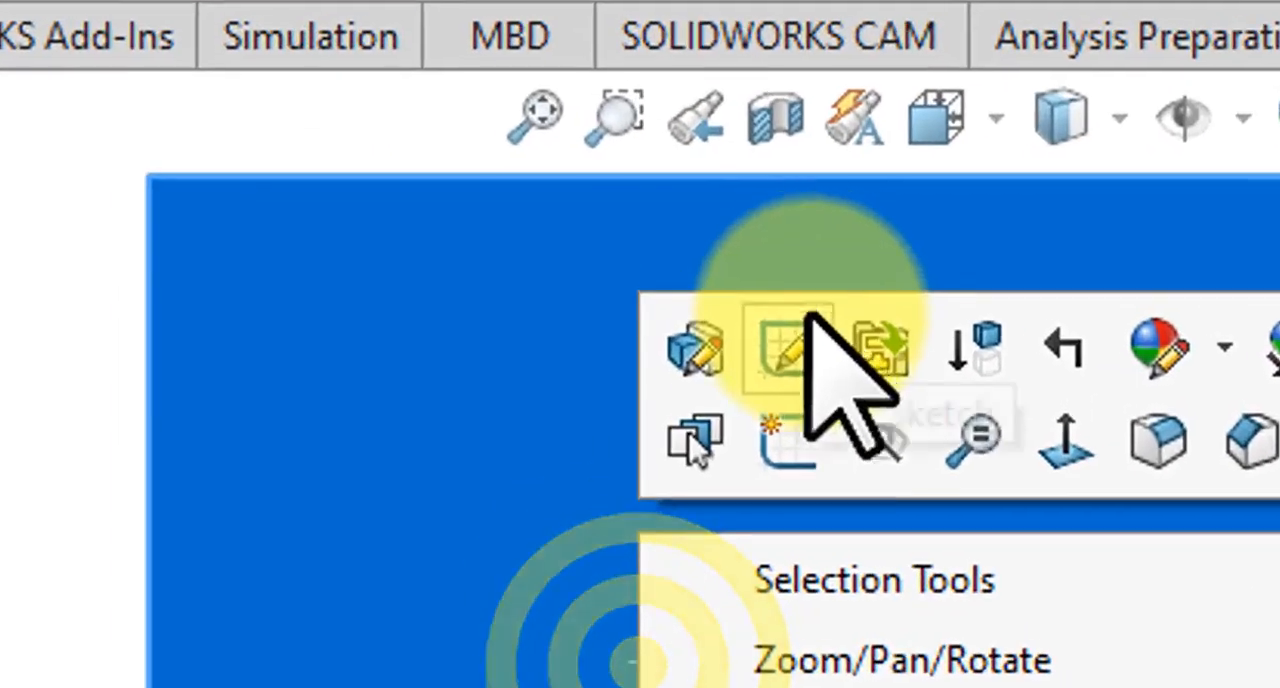
{"action": "left_click", "coordinate": [788, 445]}
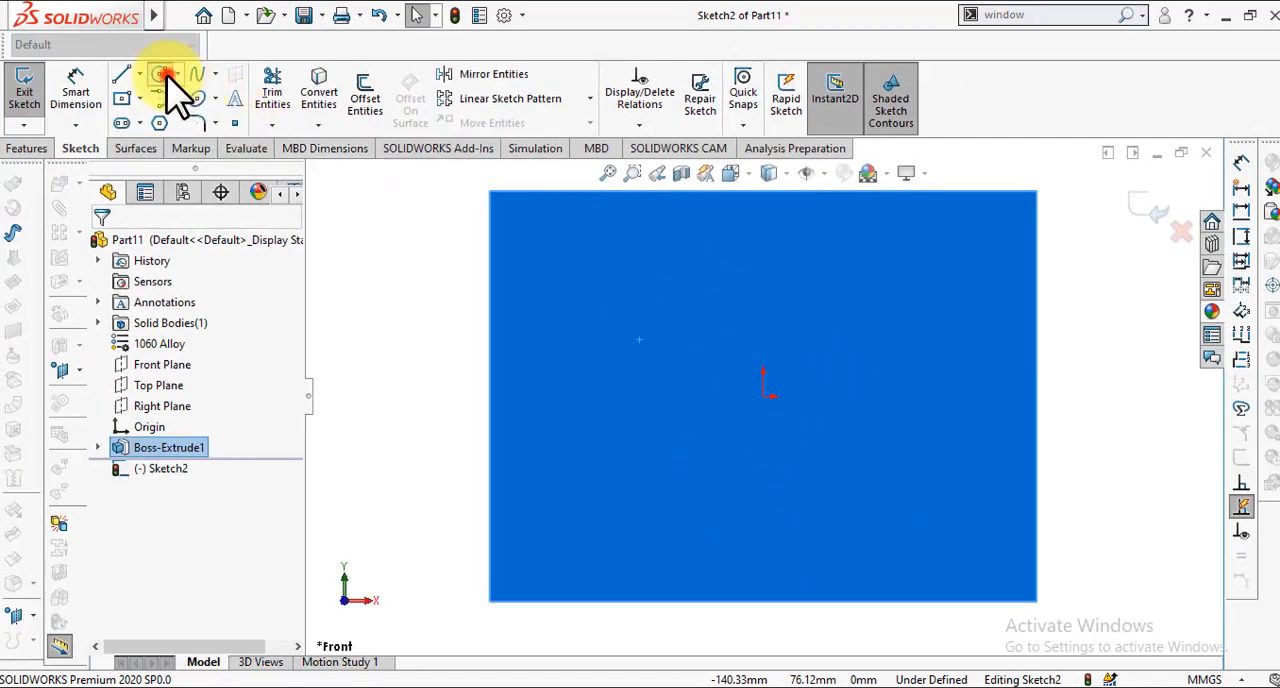
{"action": "left_click", "coordinate": [164, 77]}
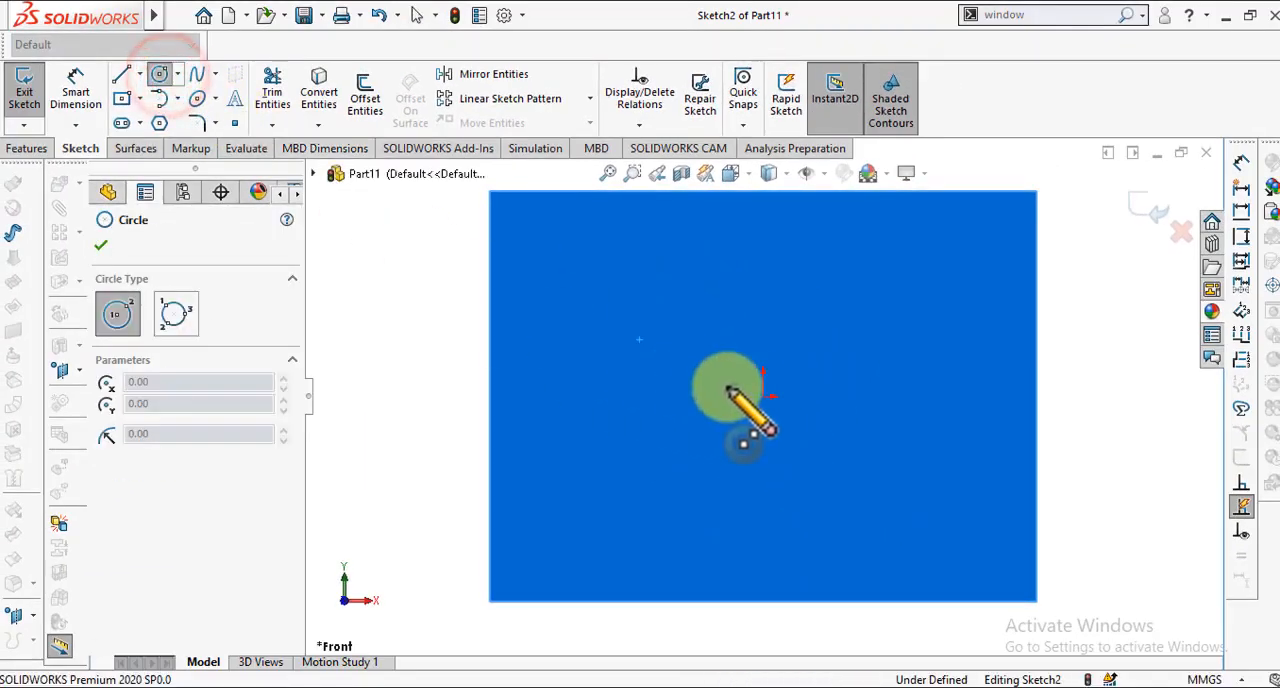
{"action": "left_click", "coordinate": [762, 398]}
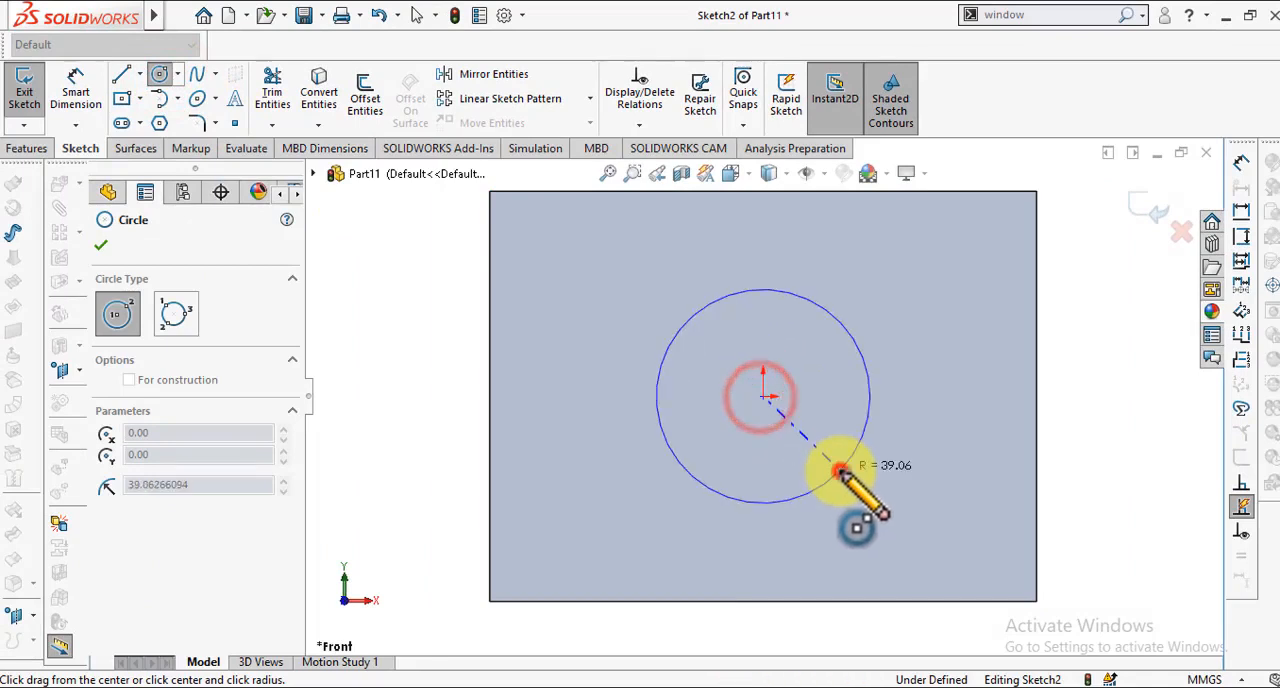
{"action": "left_click", "coordinate": [837, 467]}
Step: Dimension the circle's diameter and set it to 60 mm
{"action": "left_click", "coordinate": [78, 98]}
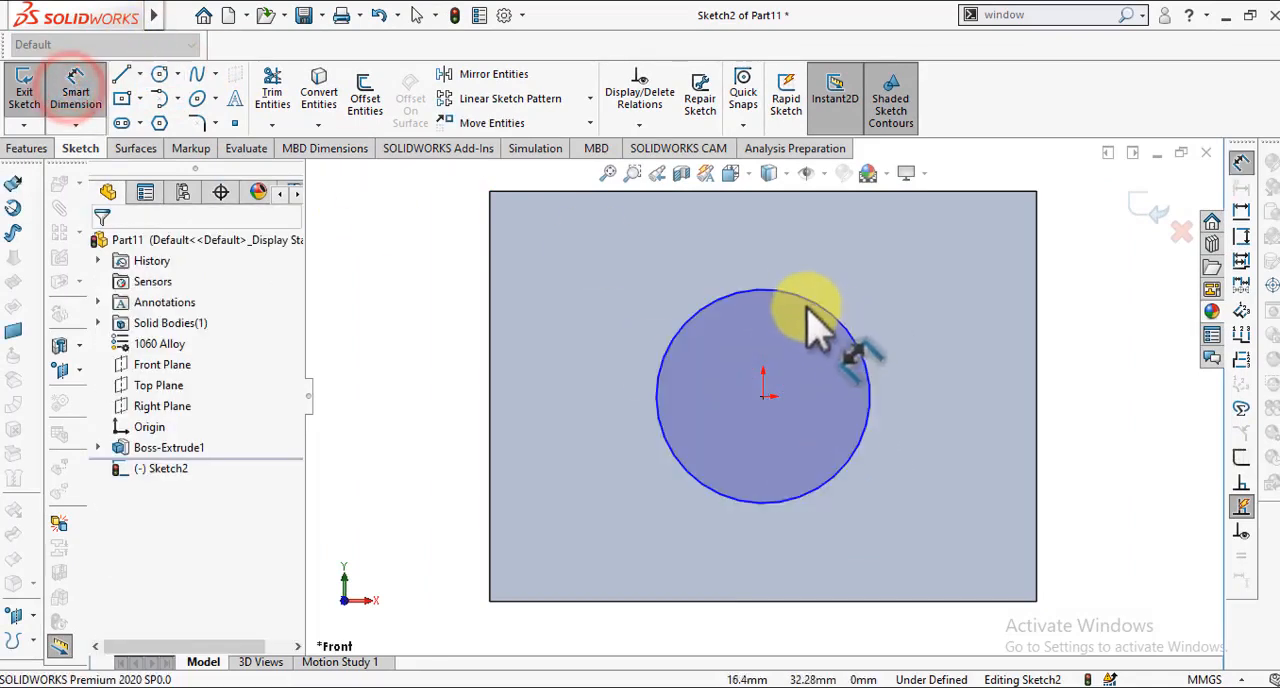
{"action": "left_click", "coordinate": [808, 298]}
{"action": "left_click", "coordinate": [404, 306]}
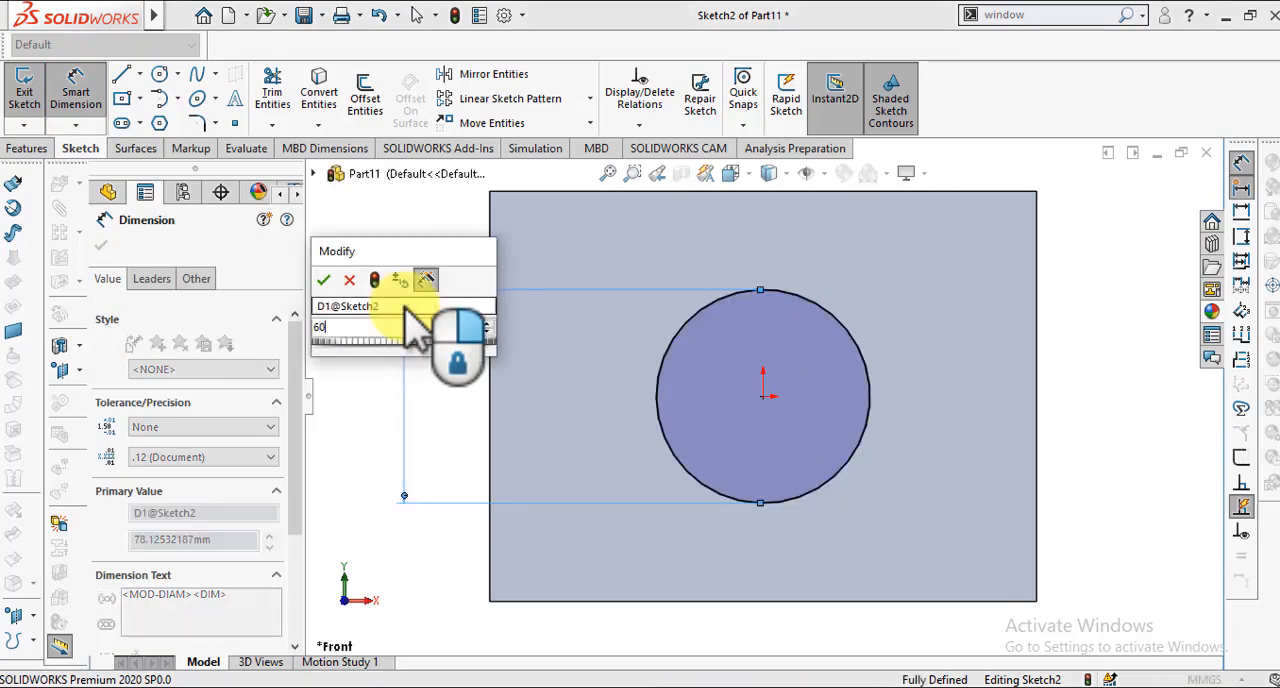
{"action": "key", "text": "Return"}
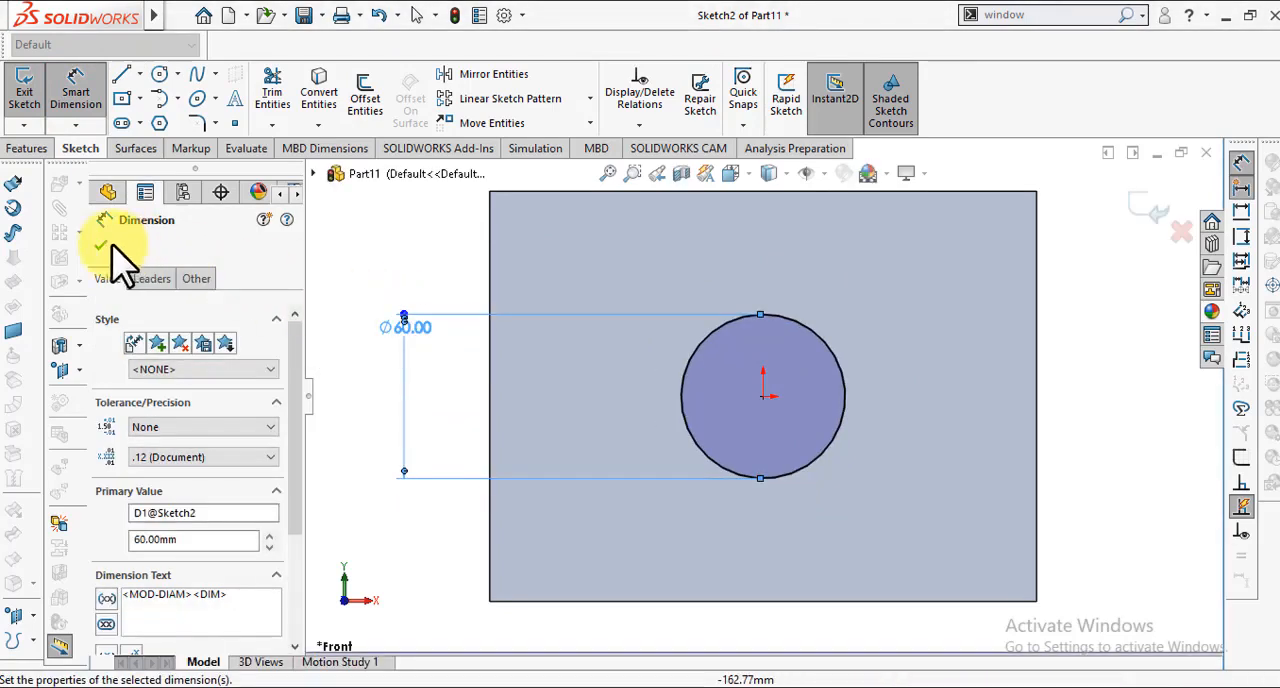
{"action": "left_click", "coordinate": [97, 241]}
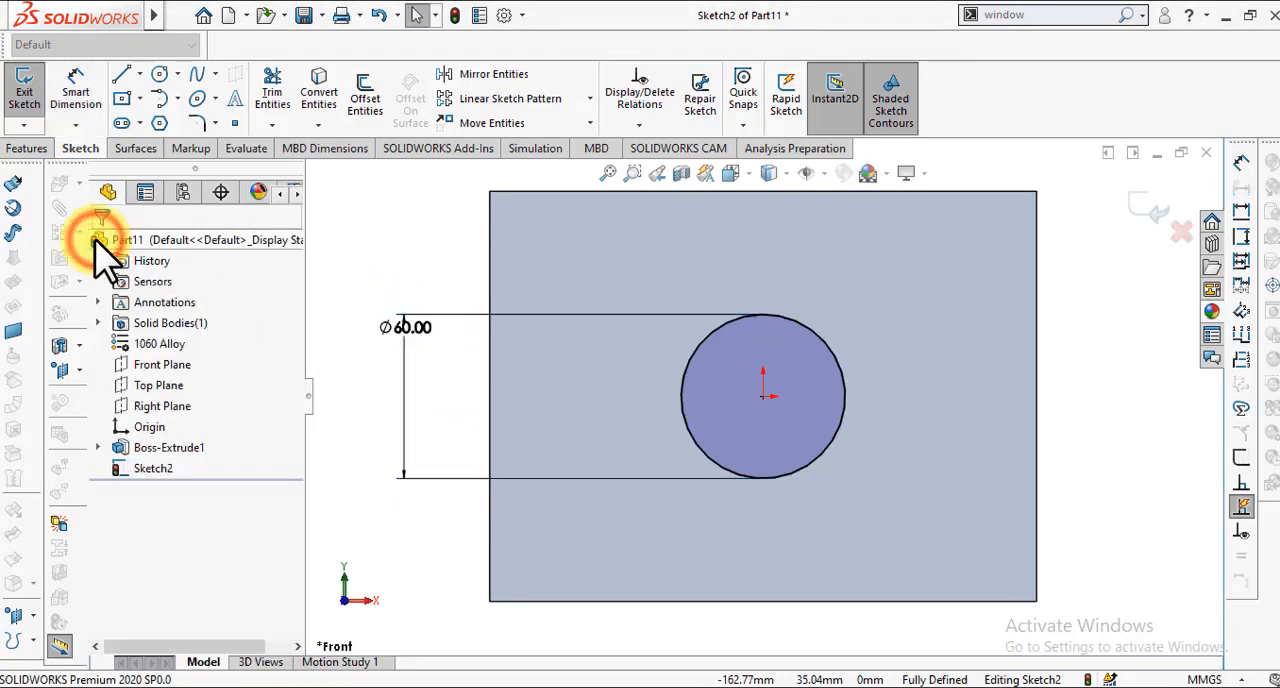
Step: Extrude the circle 40 mm as a blind boss merged with the plate
{"action": "left_click", "coordinate": [27, 148]}
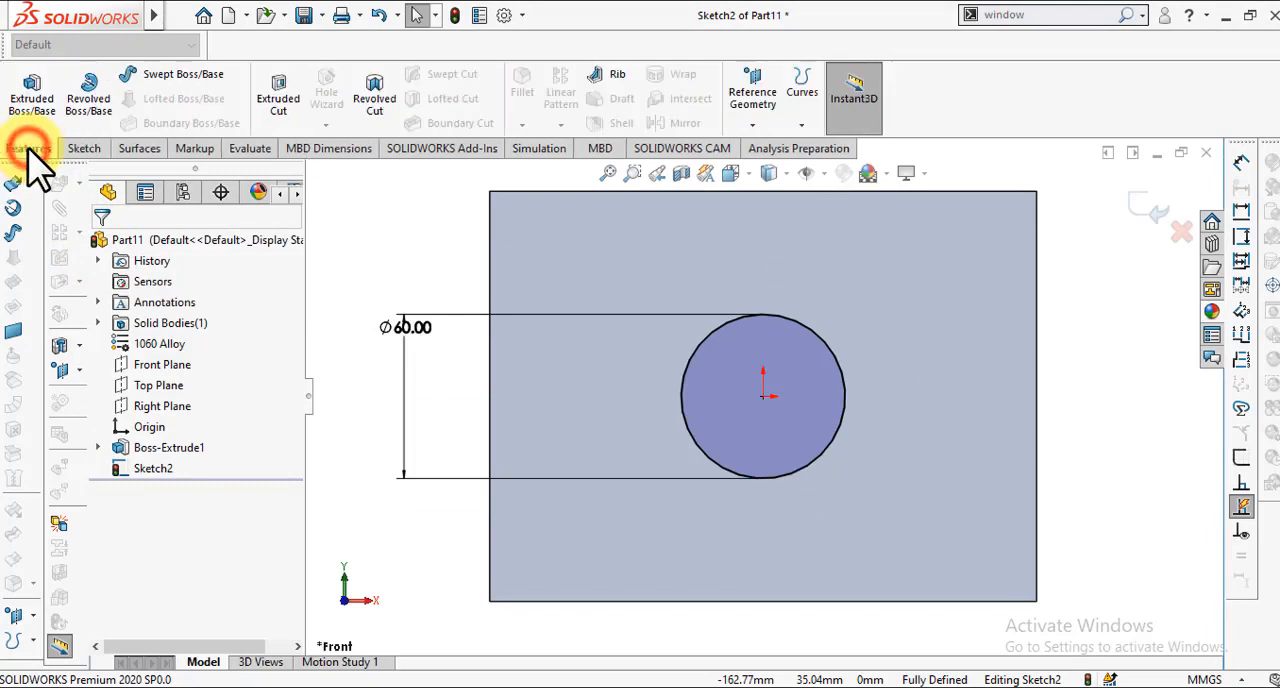
{"action": "left_click", "coordinate": [33, 104]}
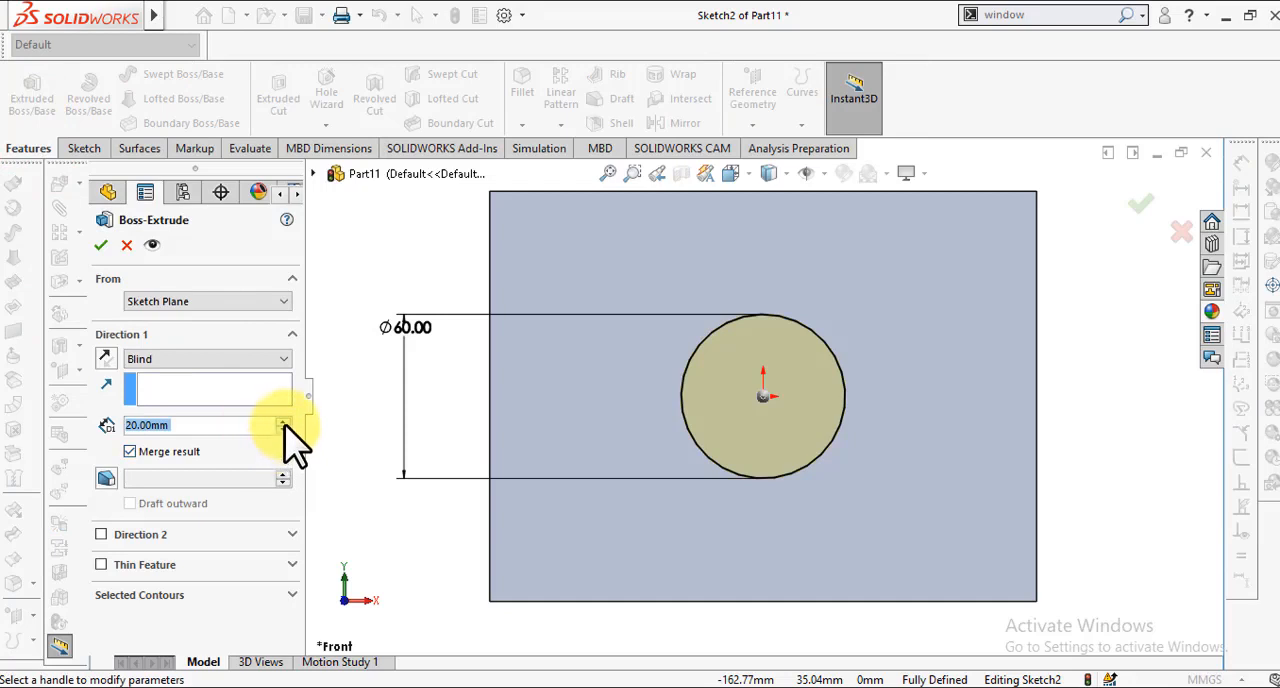
{"action": "left_click", "coordinate": [284, 421]}
{"action": "left_click", "coordinate": [284, 421]}
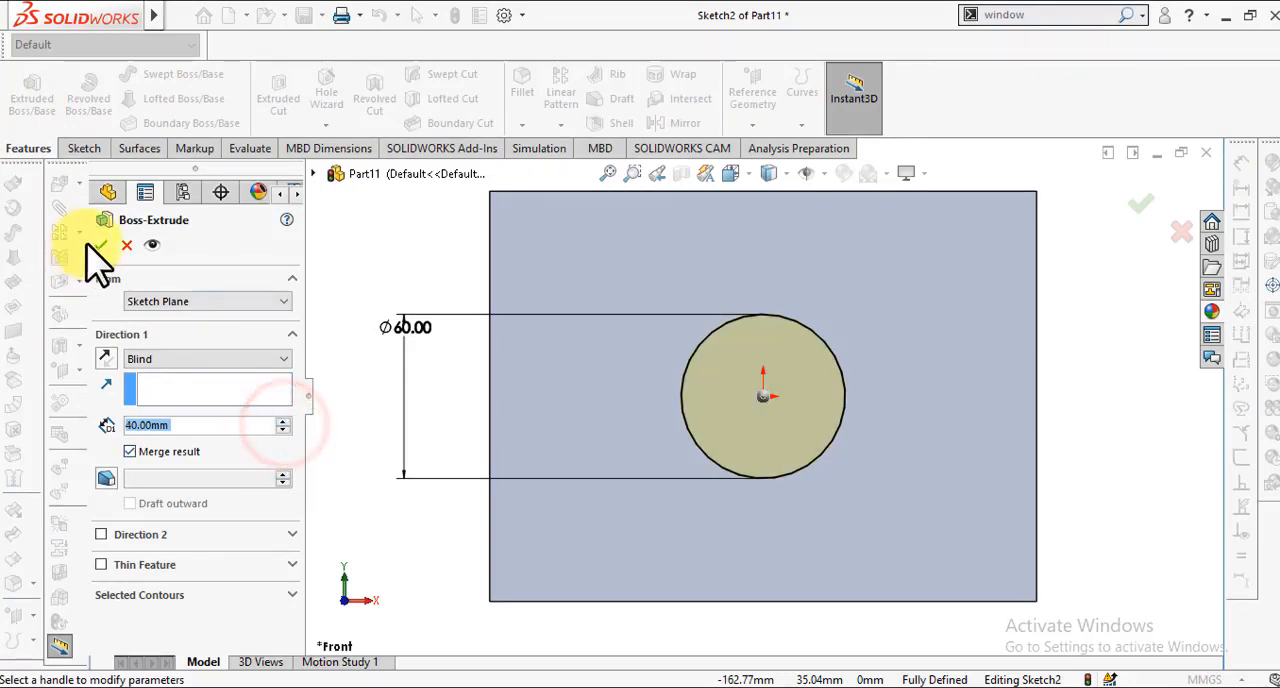
{"action": "left_click", "coordinate": [99, 245]}
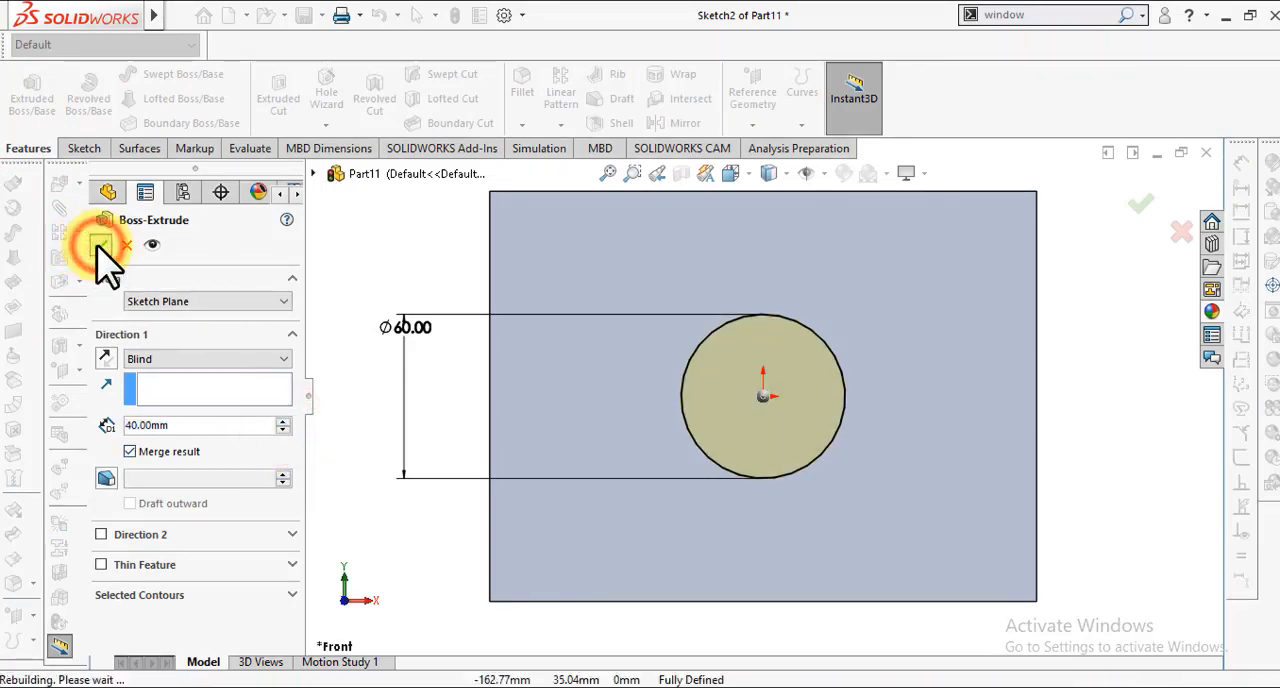
{"action": "left_click", "coordinate": [396, 235]}
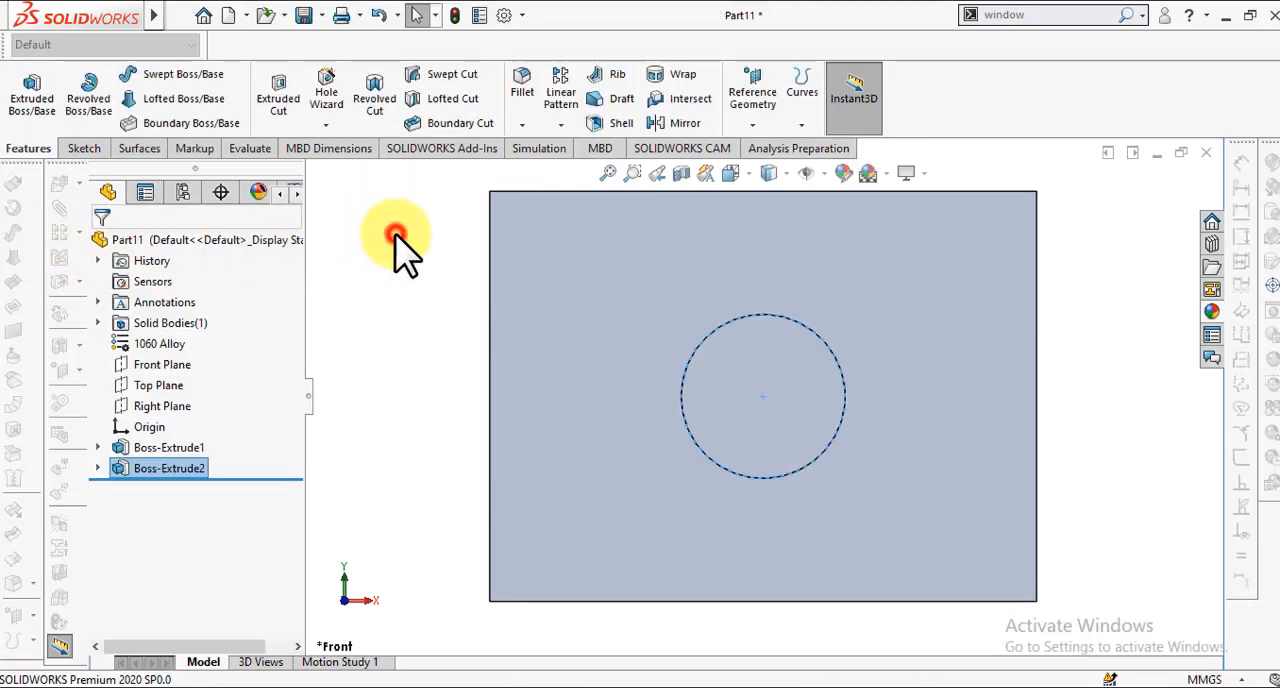
Step: Examine the plate and its cylindrical boss from several angles
{"action": "key", "text": "z"}
{"action": "key", "text": "z"}
{"action": "key", "text": "Left"}
{"action": "key", "text": "Left"}
{"action": "key", "text": "Left"}
{"action": "key", "text": "Up"}
{"action": "key", "text": "Up"}
{"action": "key", "text": "Right"}
{"action": "key", "text": "Right"}
{"action": "key", "text": "Right"}
{"action": "key", "text": "Right"}
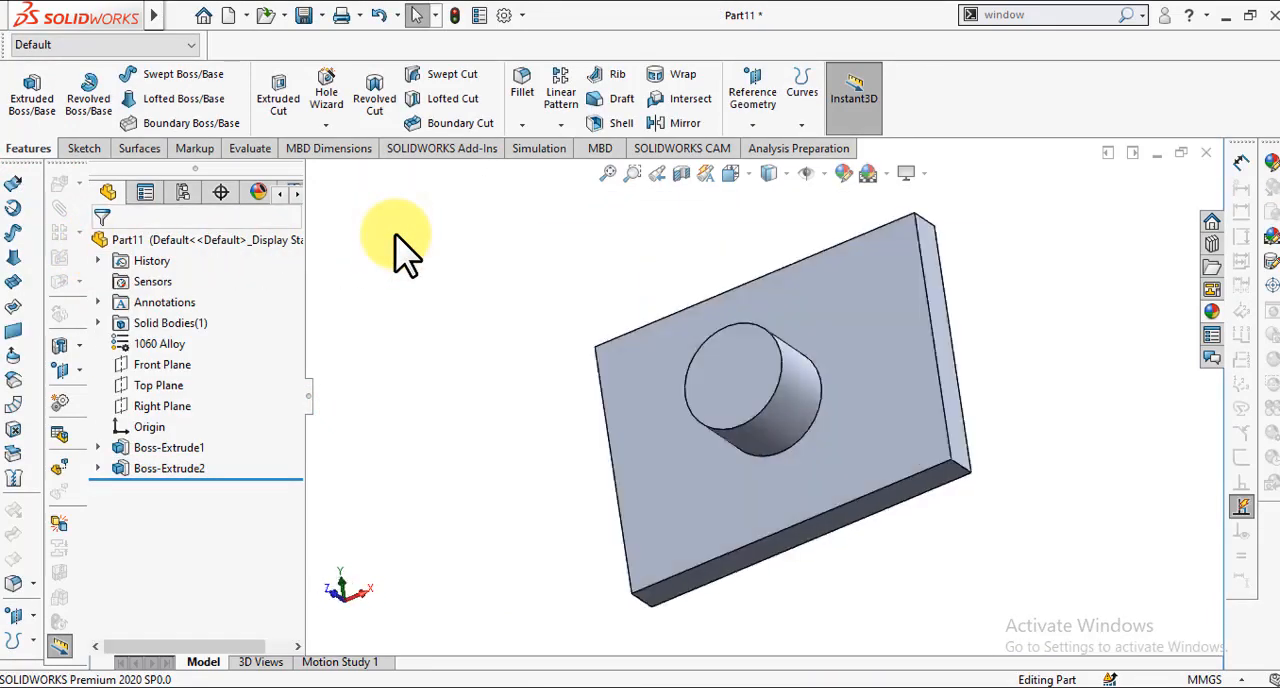
{"action": "key", "text": "Up"}
{"action": "key", "text": "Up"}
{"action": "key", "text": "Up"}
{"action": "key", "text": "Right"}
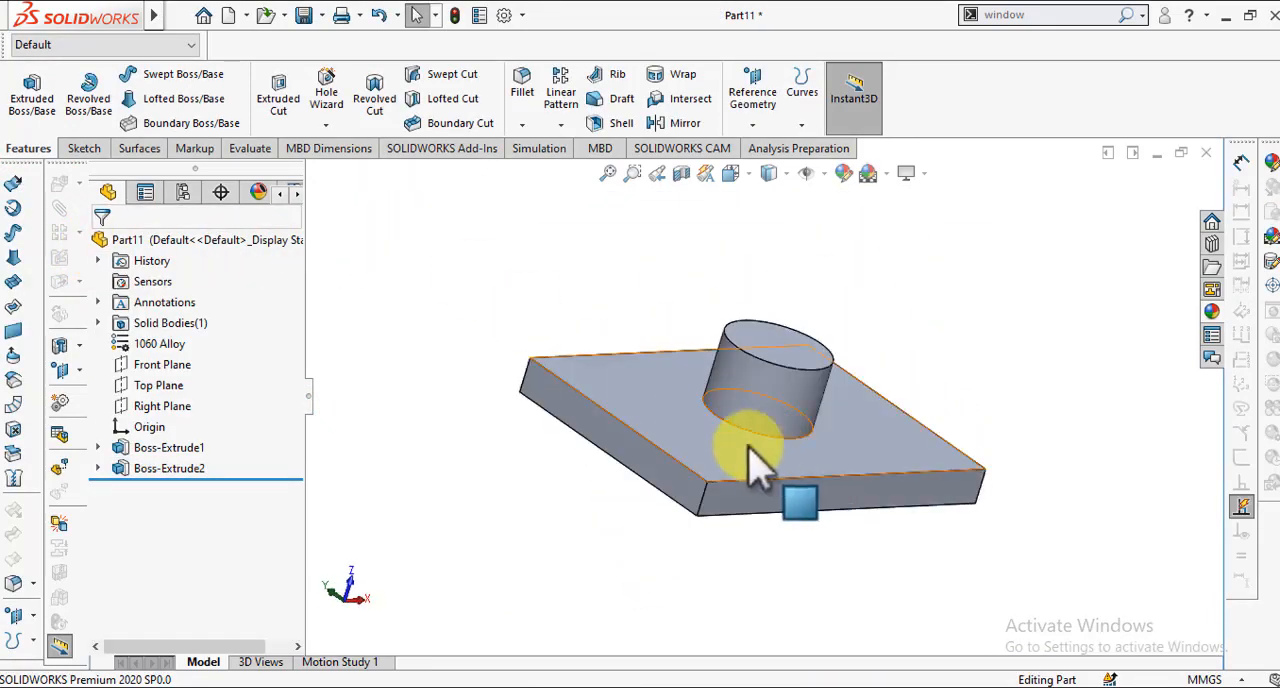
Step: Apply a dark blue appearance from the standard colour swatches to the entire body
{"action": "left_click", "coordinate": [694, 452]}
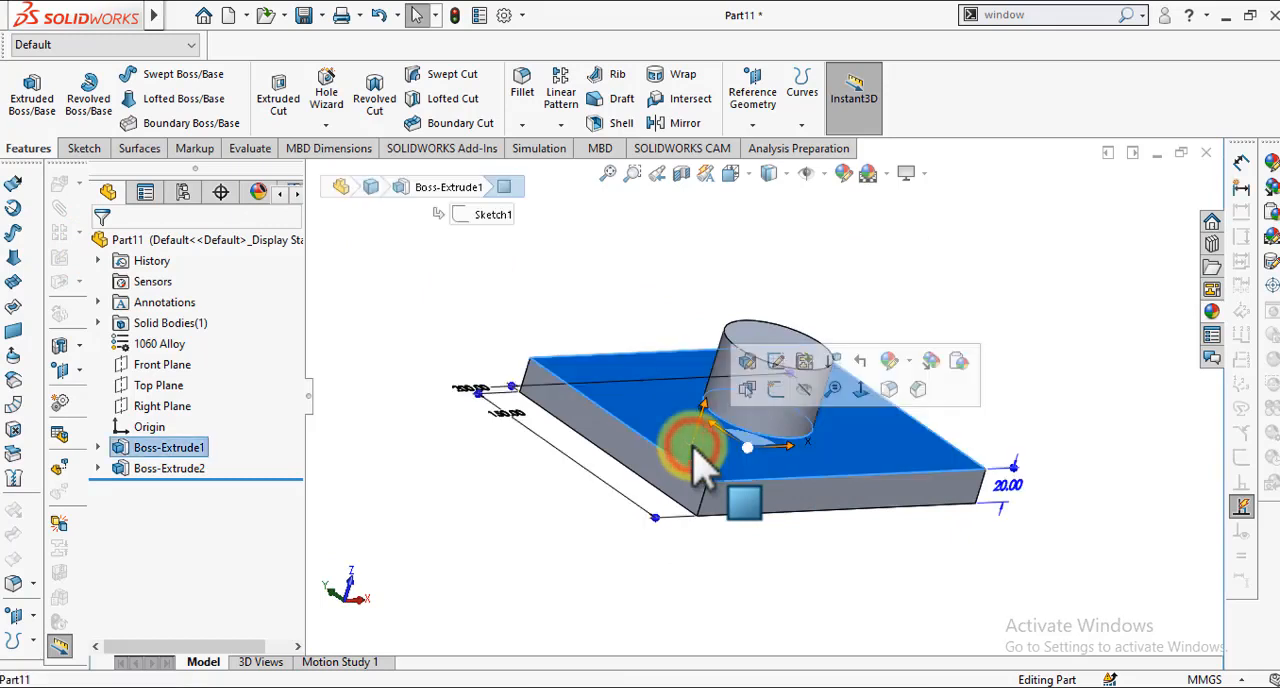
{"action": "left_click", "coordinate": [887, 361]}
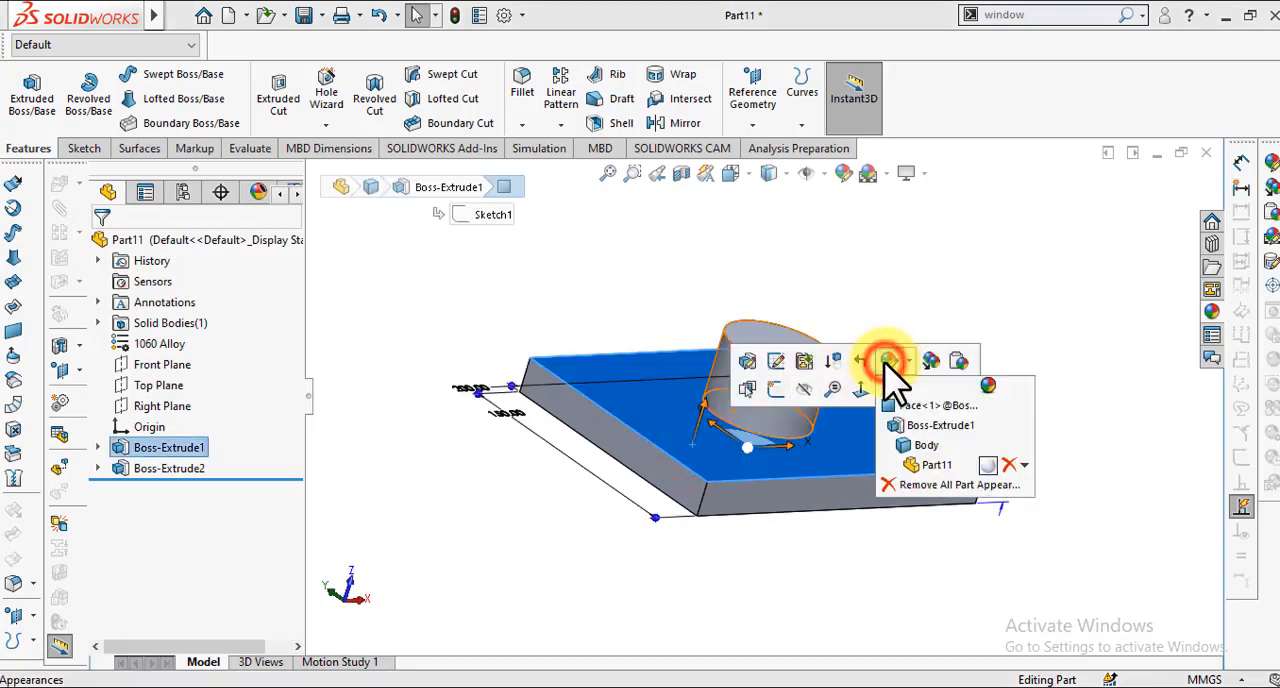
{"action": "left_click", "coordinate": [903, 446]}
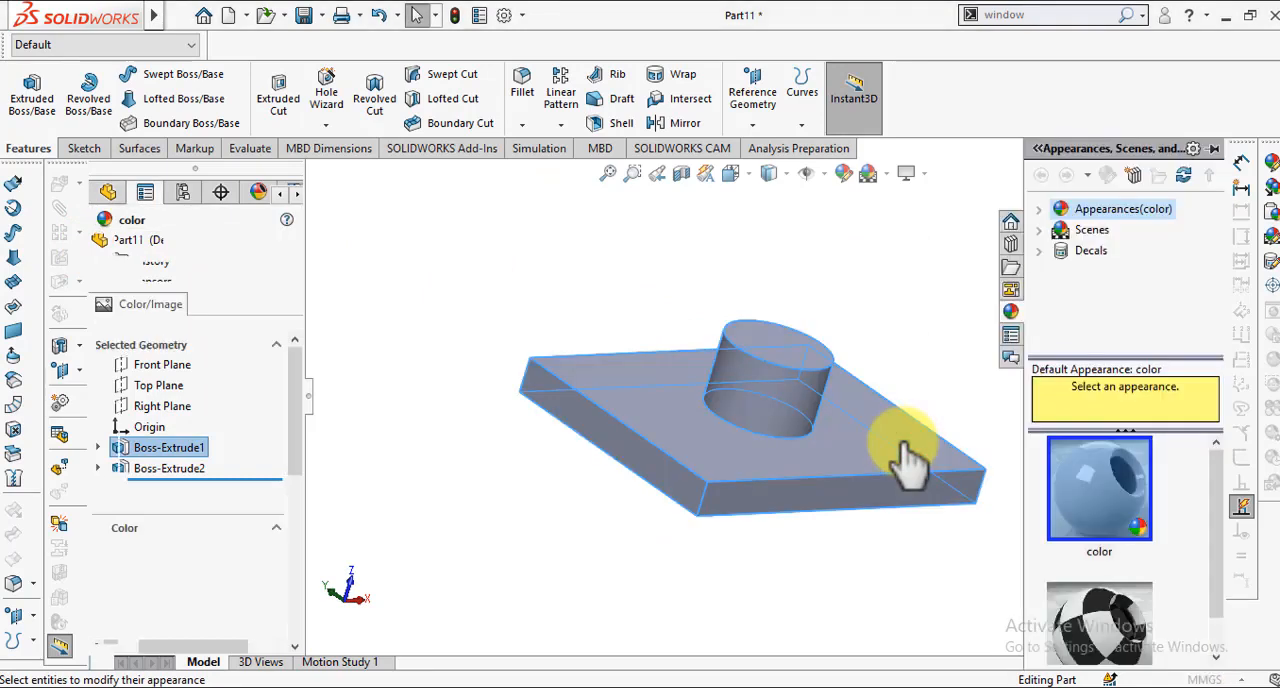
{"action": "left_click_drag", "start_coordinate": [294, 376], "coordinate": [290, 425]}
{"action": "left_click", "coordinate": [210, 458]}
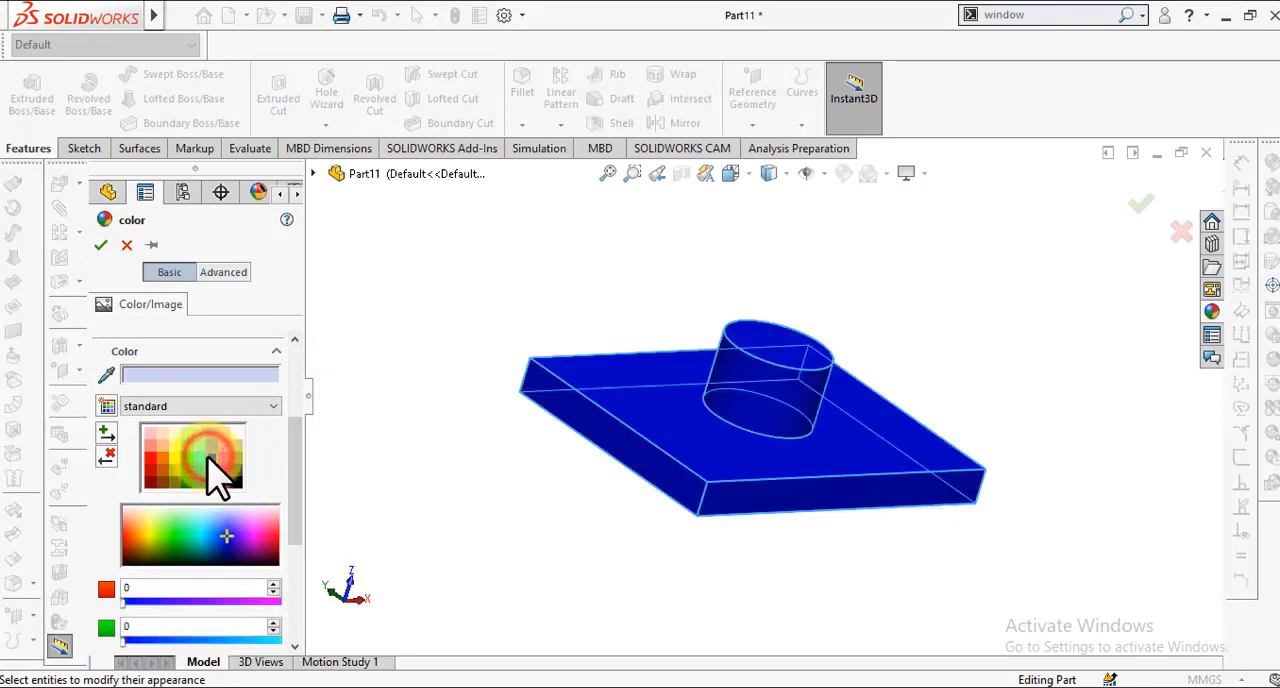
{"action": "left_click", "coordinate": [95, 246]}
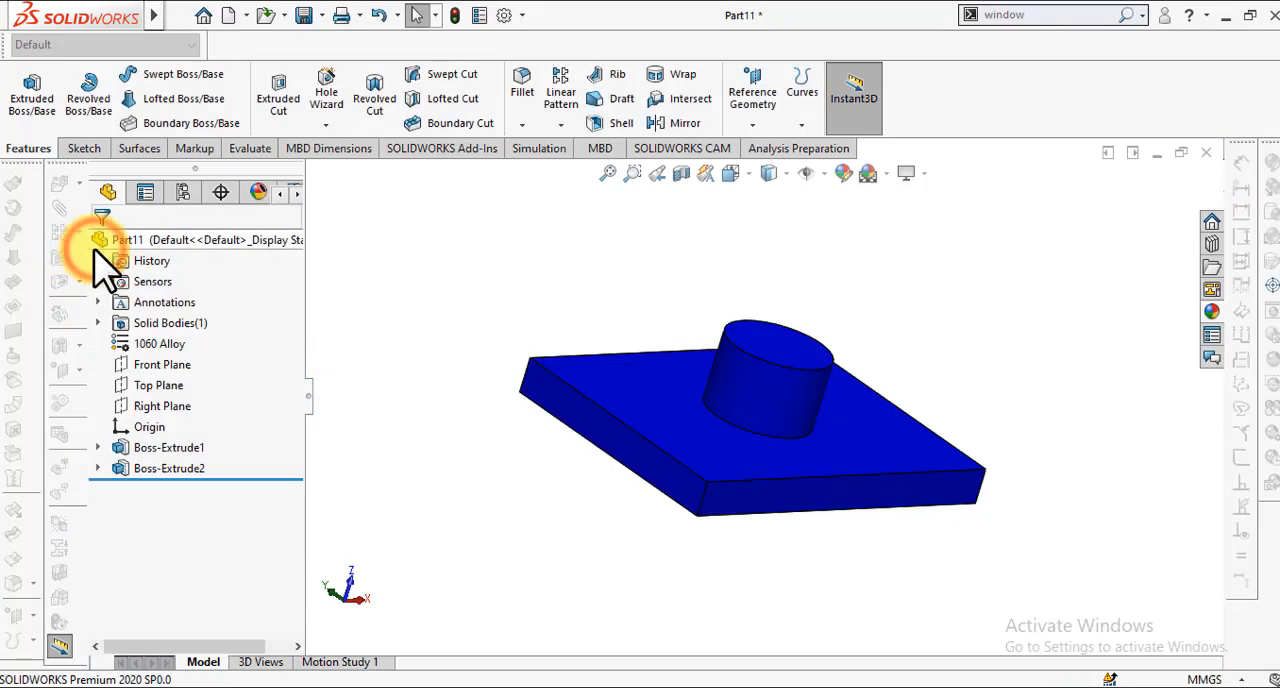
Step: Inspect the blue part from different viewing directions
{"action": "key", "text": "Down"}
{"action": "key", "text": "Left"}
{"action": "key", "text": "Left"}
{"action": "key", "text": "Down"}
{"action": "key", "text": "Up"}
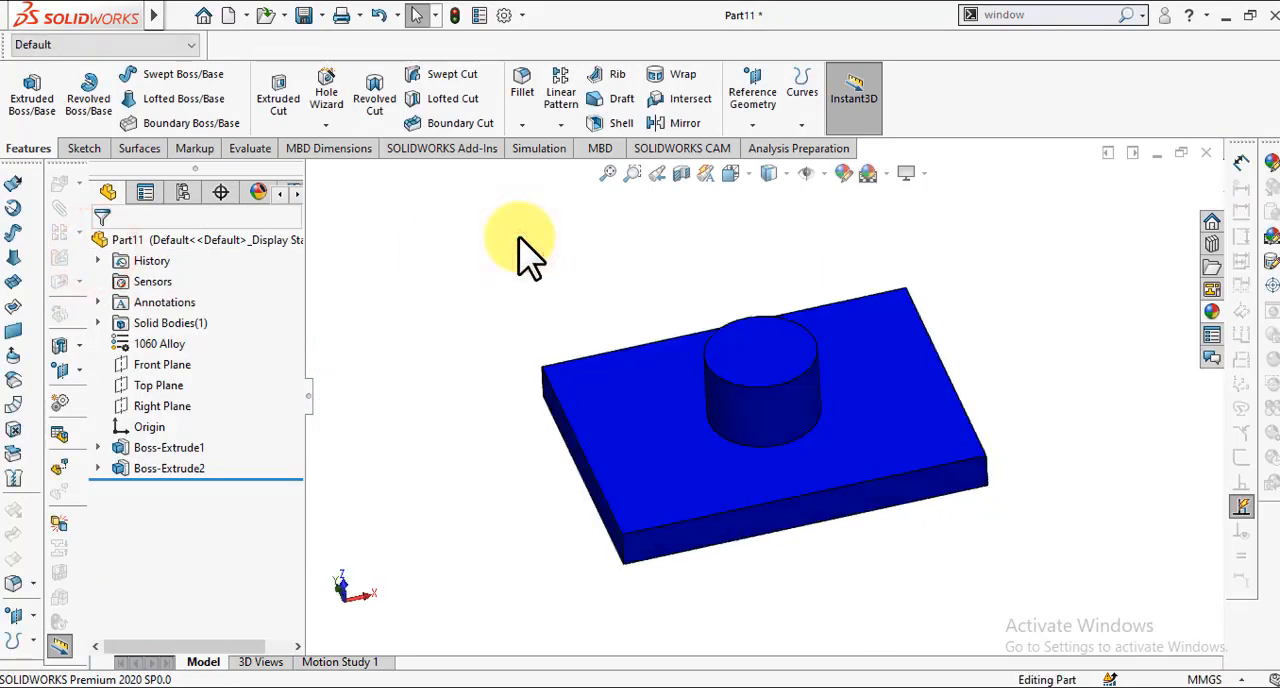
{"action": "key", "text": "Right"}
{"action": "key", "text": "Up"}
{"action": "key", "text": "Left"}
{"action": "key", "text": "Left"}
{"action": "key", "text": "Down"}
{"action": "key", "text": "Down"}
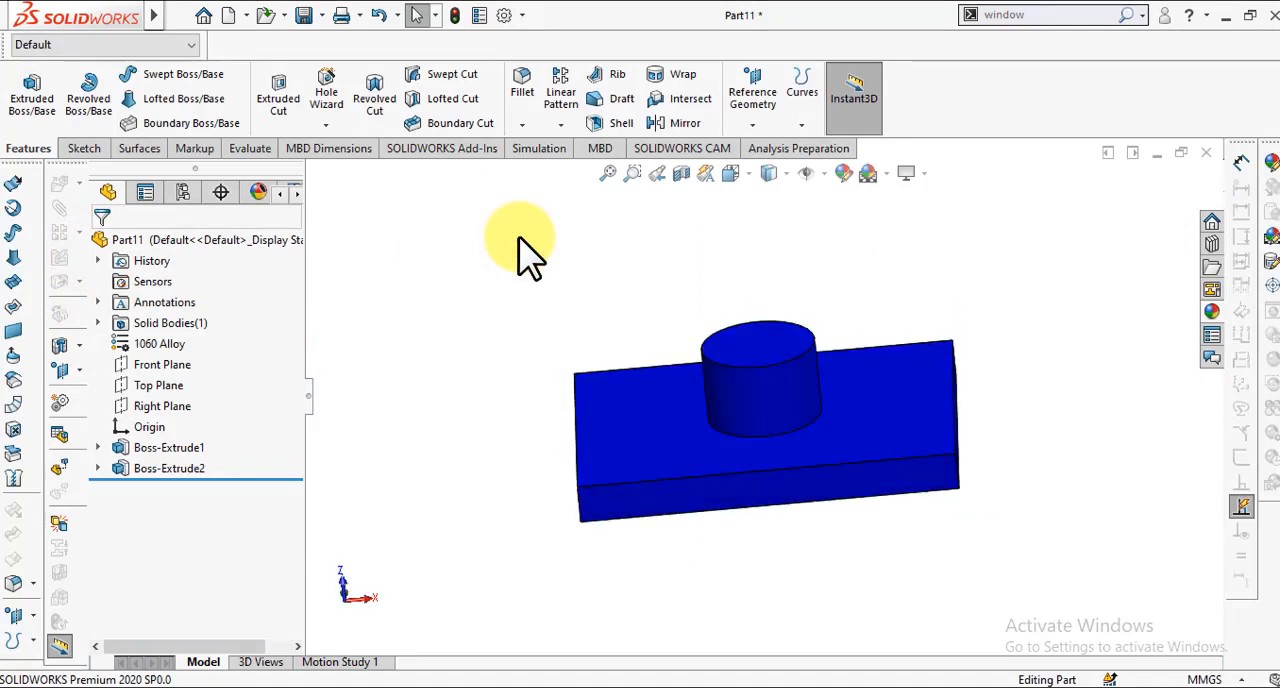
Step: Save the part as "Reactangle 1" in the mates 1 folder
{"action": "key", "text": "ctrl+s"}
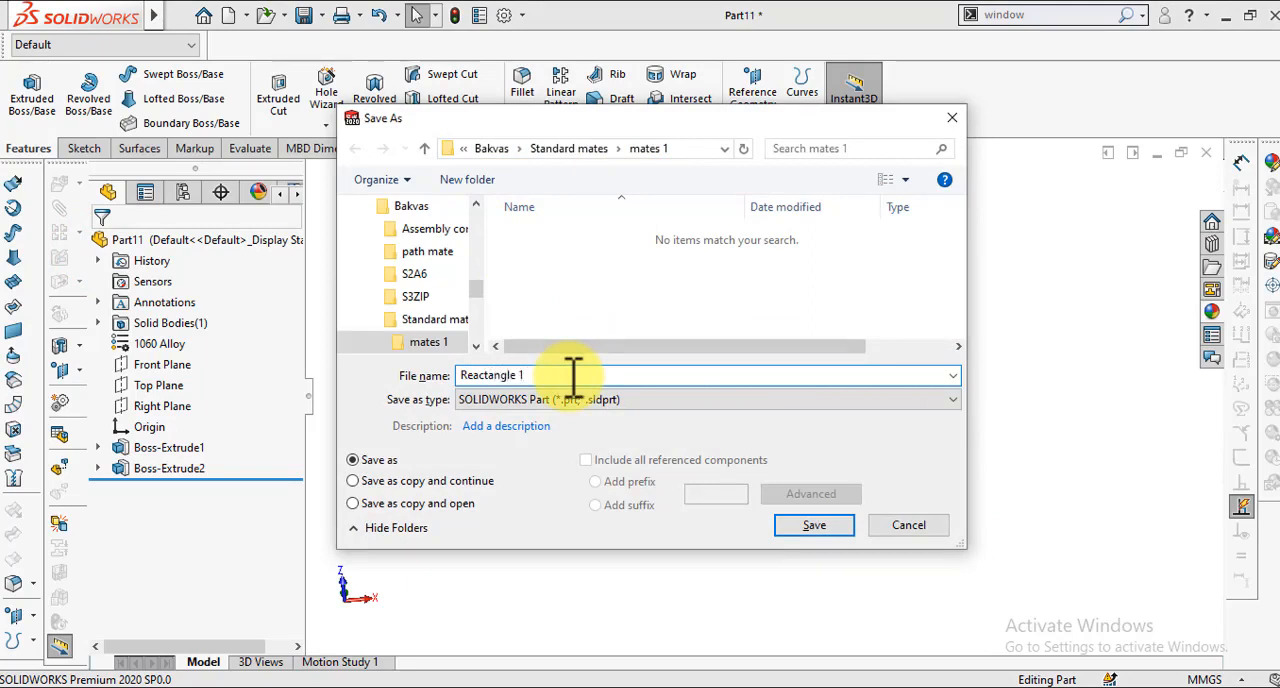
{"action": "key", "text": "Return"}
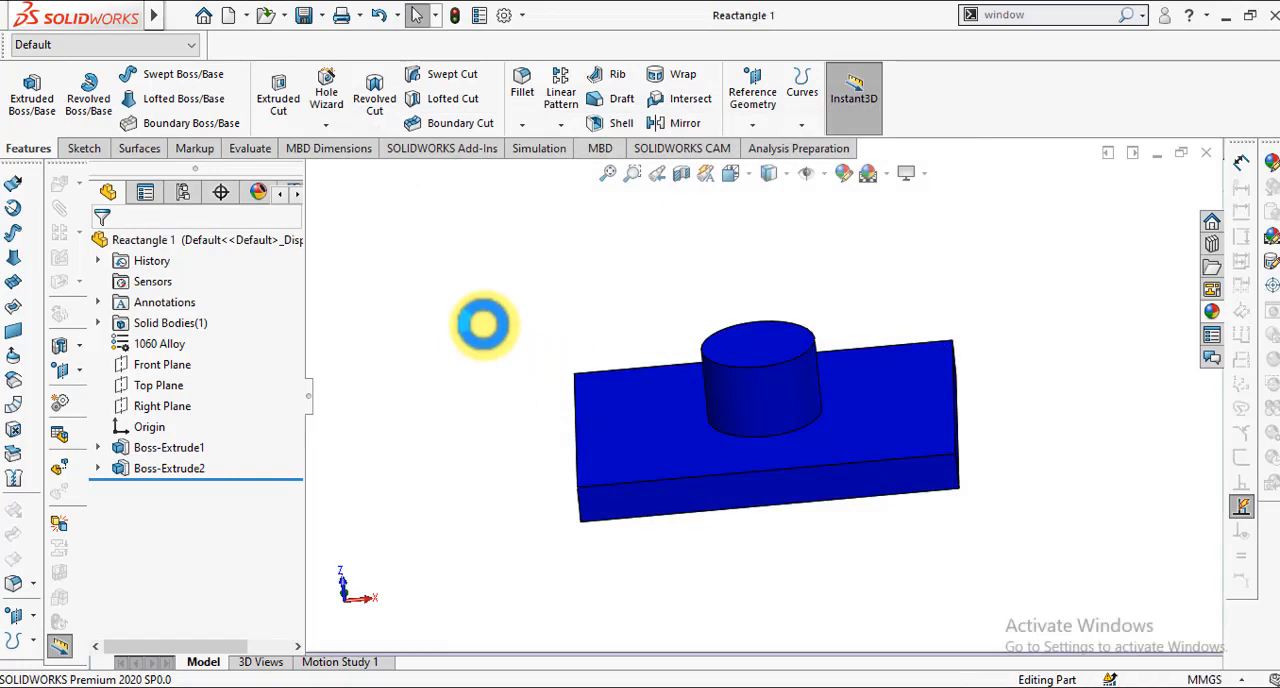
Step: Create a new part document and assign 1060 Alloy as its material
{"action": "key", "text": "ctrl+n"}
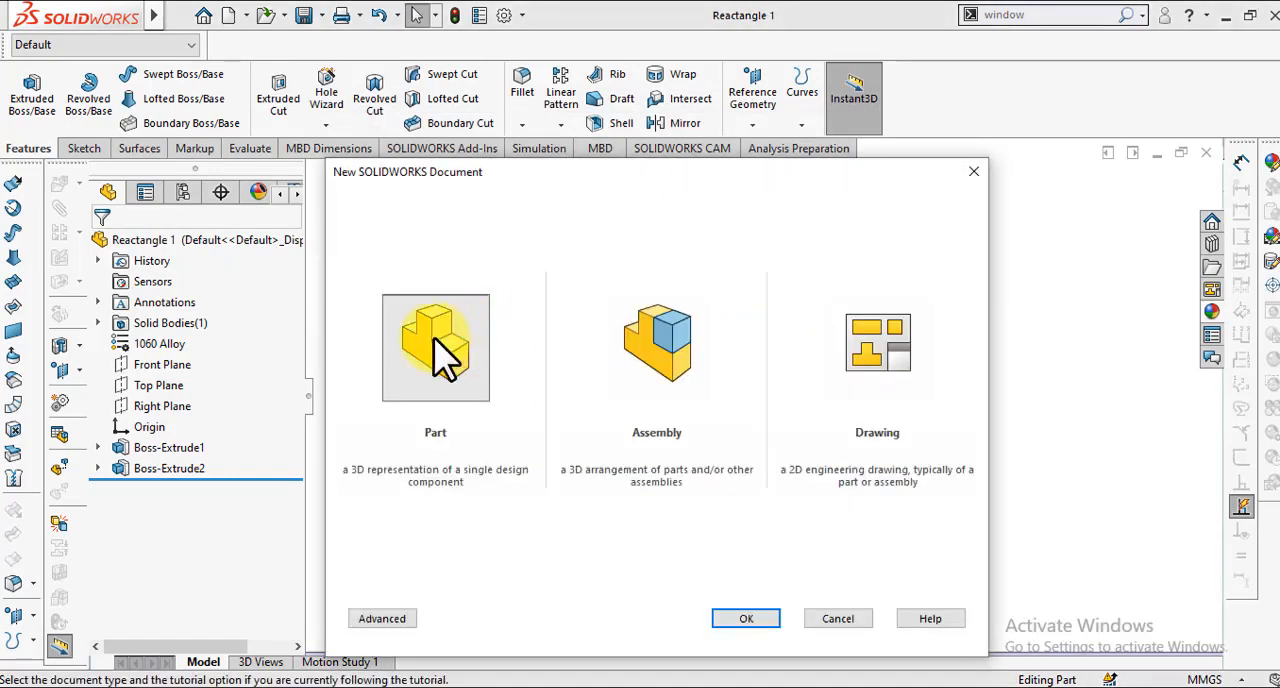
{"action": "left_click", "coordinate": [433, 335]}
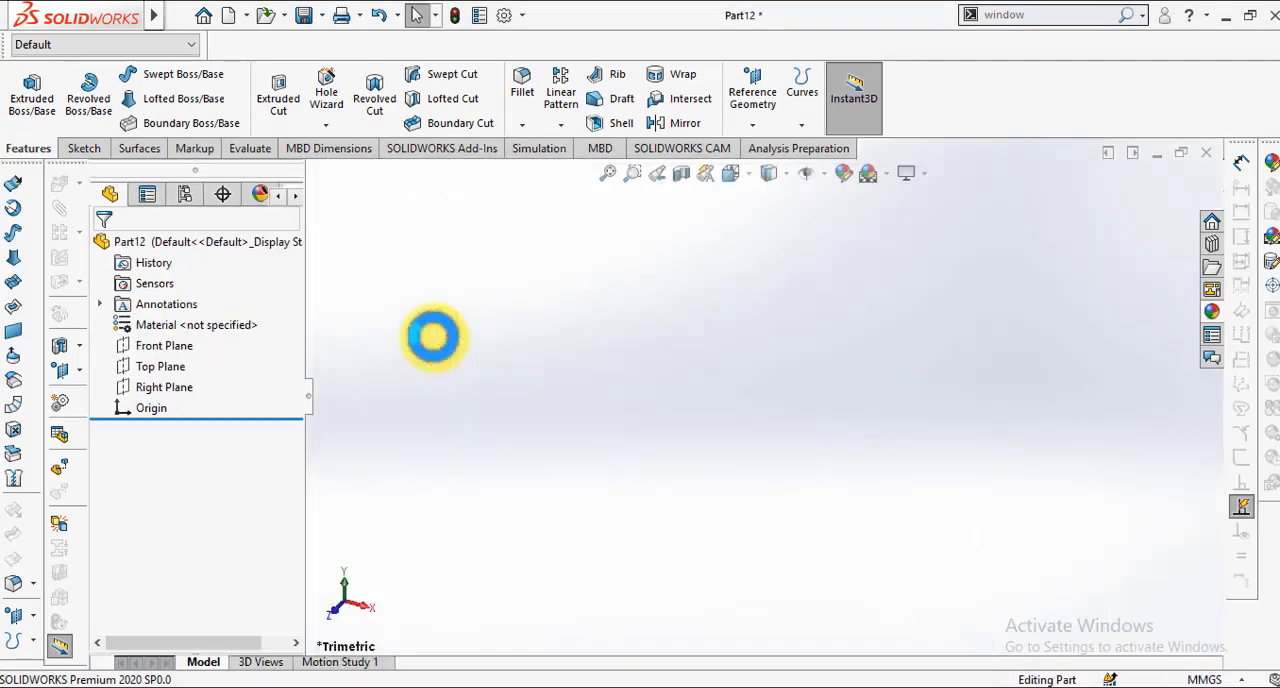
{"action": "left_click", "coordinate": [172, 325]}
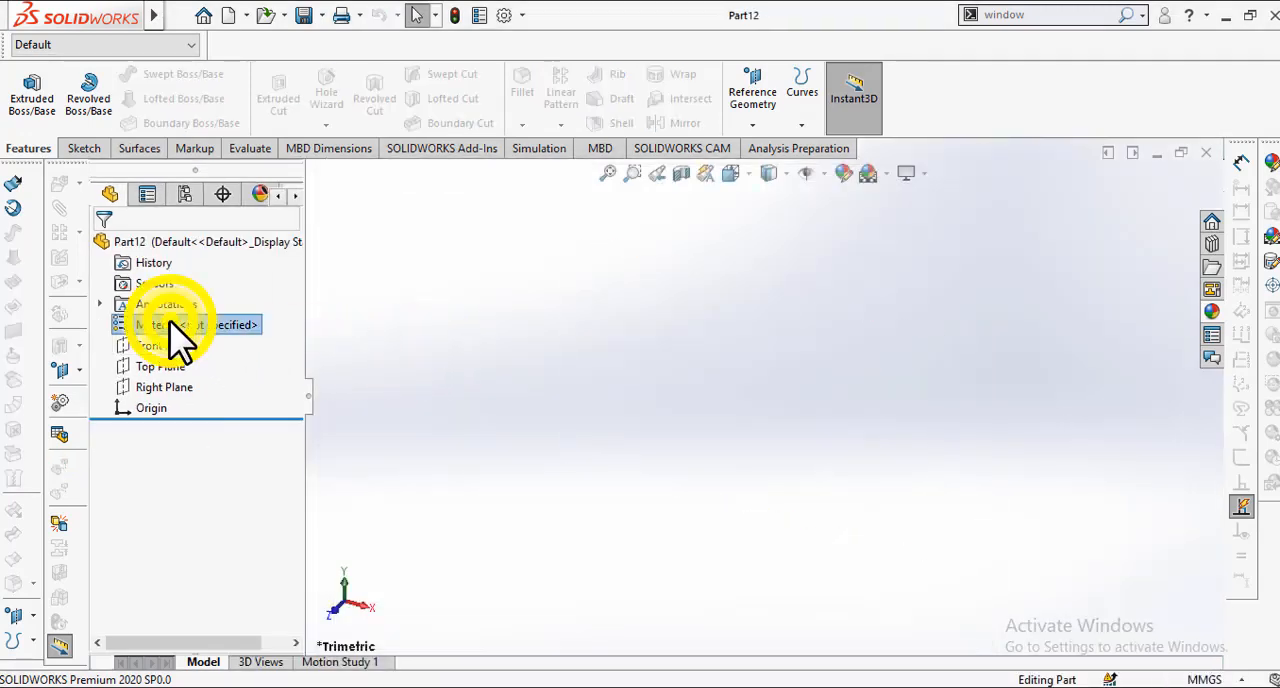
{"action": "right_click", "coordinate": [172, 325]}
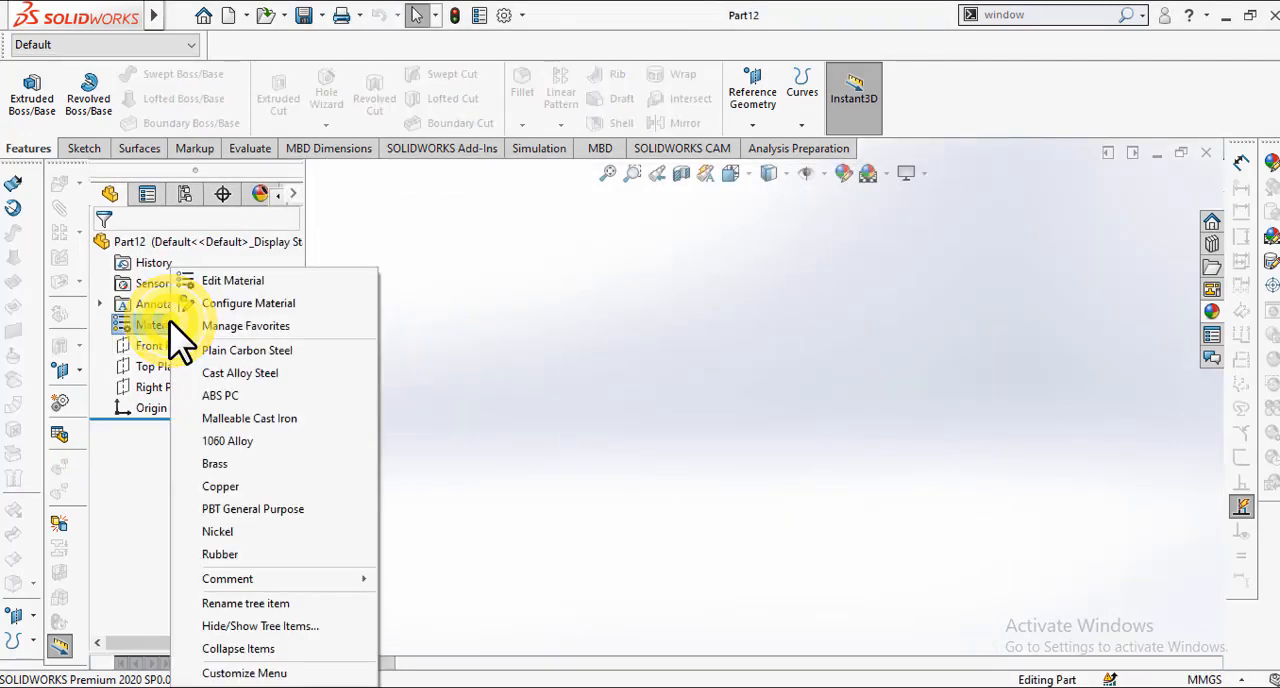
{"action": "left_click", "coordinate": [224, 436]}
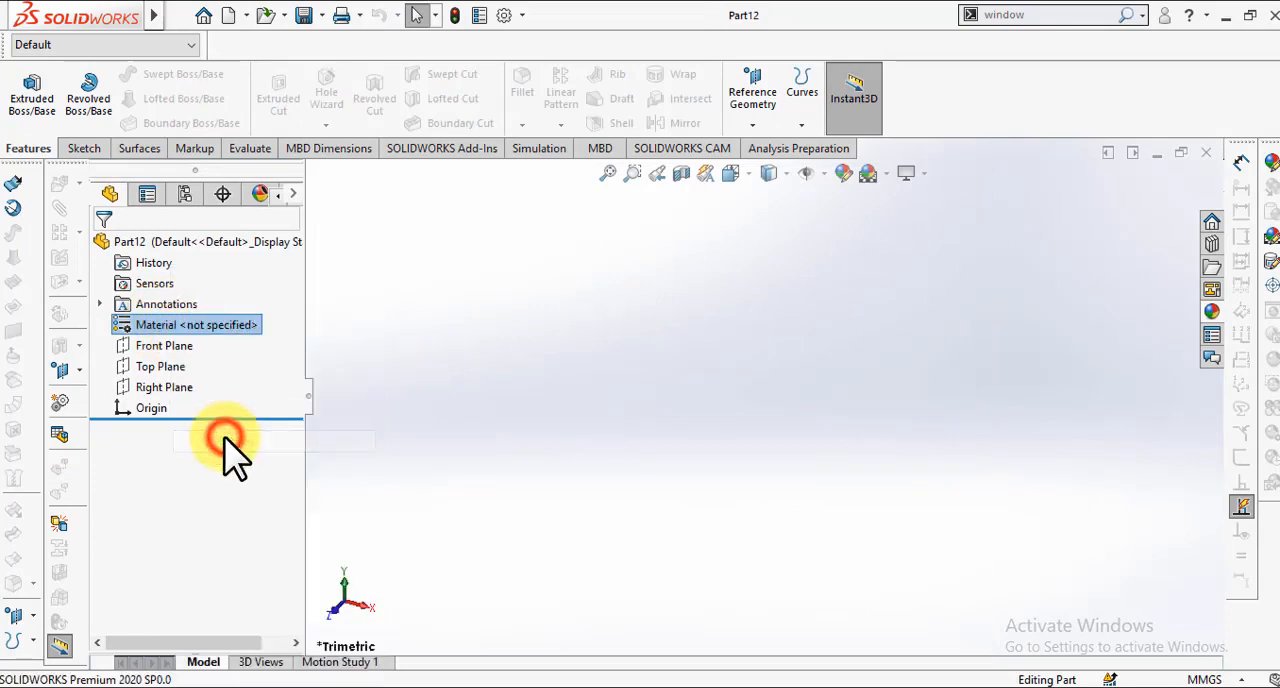
Step: Sketch a center rectangle about 70 mm wide and 237 mm high around the origin on the Front Plane
{"action": "left_click", "coordinate": [164, 346]}
{"action": "left_click", "coordinate": [178, 326]}
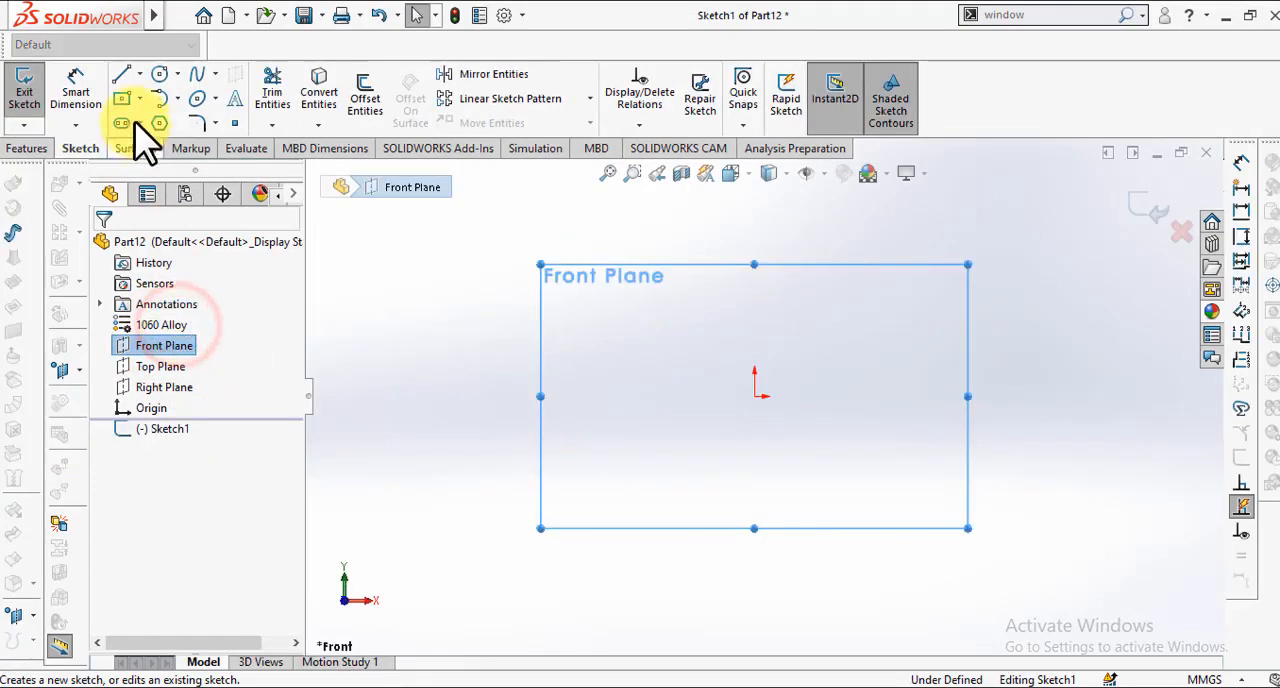
{"action": "left_click", "coordinate": [123, 97]}
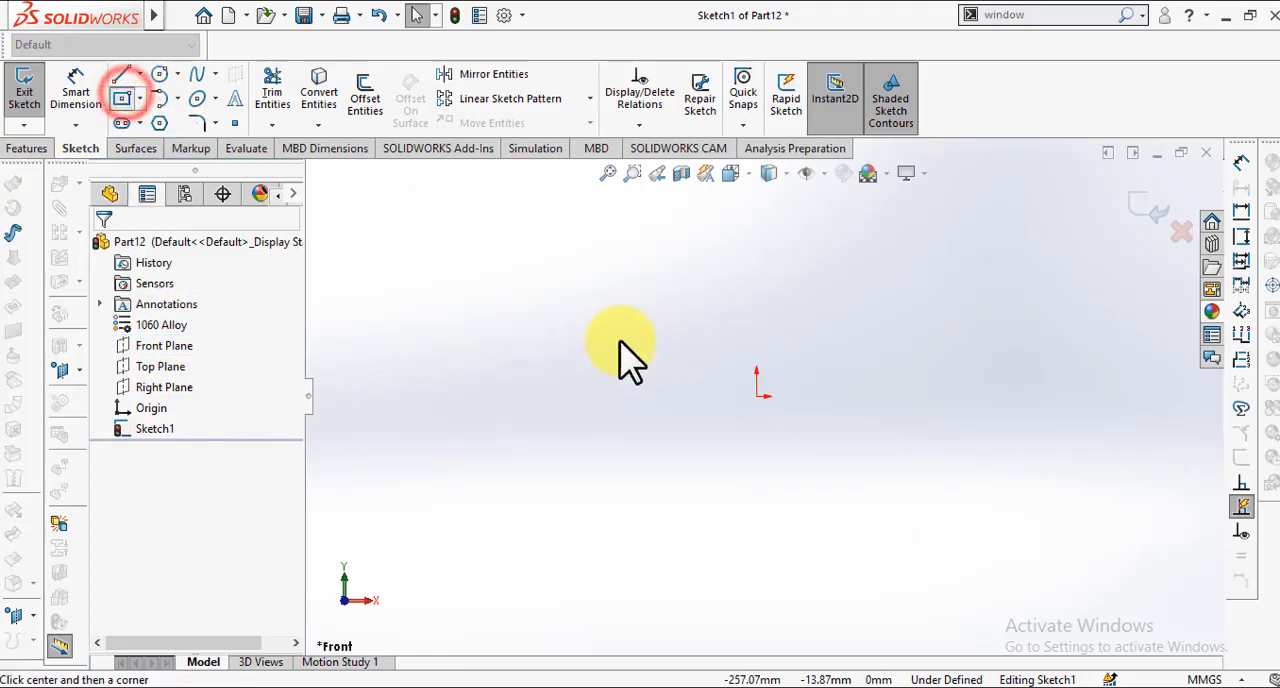
{"action": "left_click", "coordinate": [757, 397]}
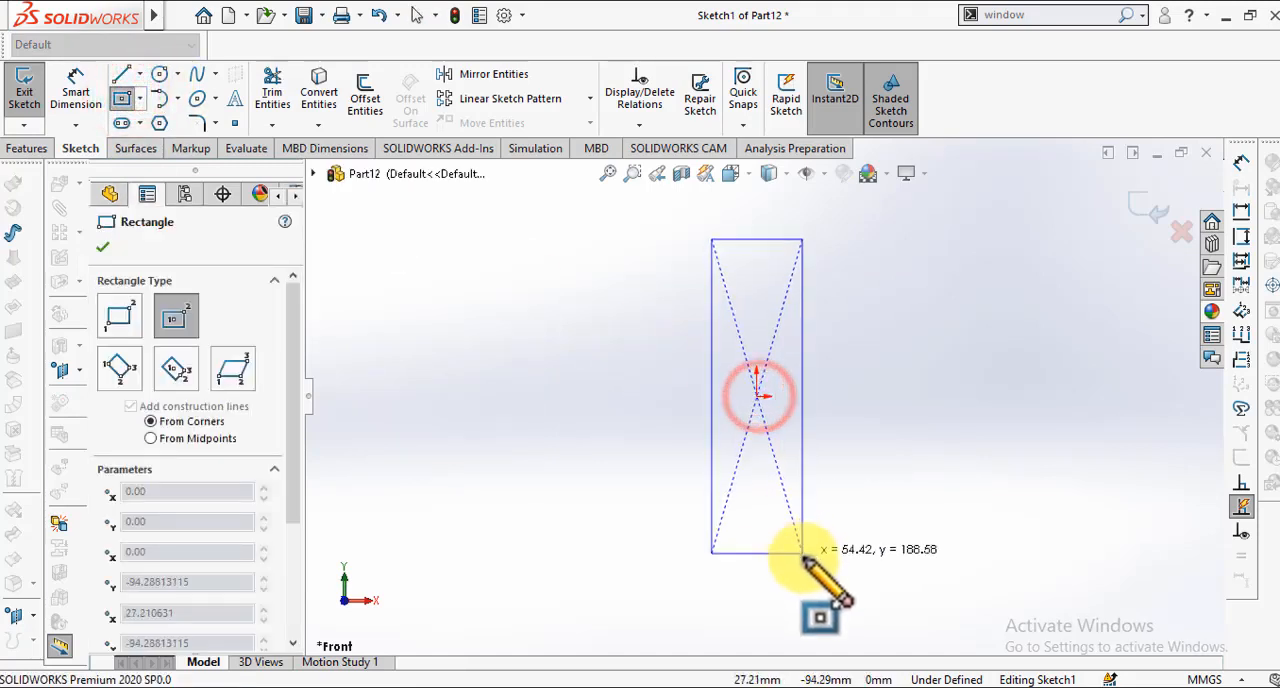
{"action": "left_click", "coordinate": [826, 594]}
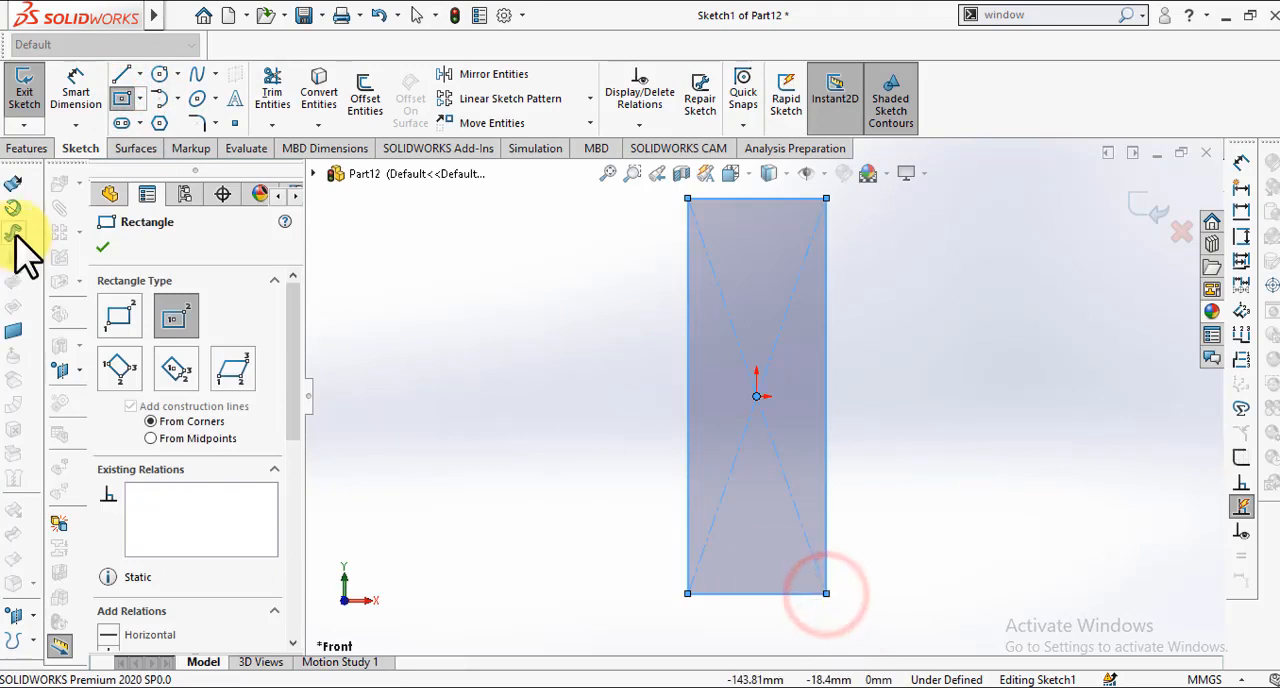
Step: Dimension the rectangle to 200 mm high and 80 mm wide
{"action": "left_click", "coordinate": [73, 80]}
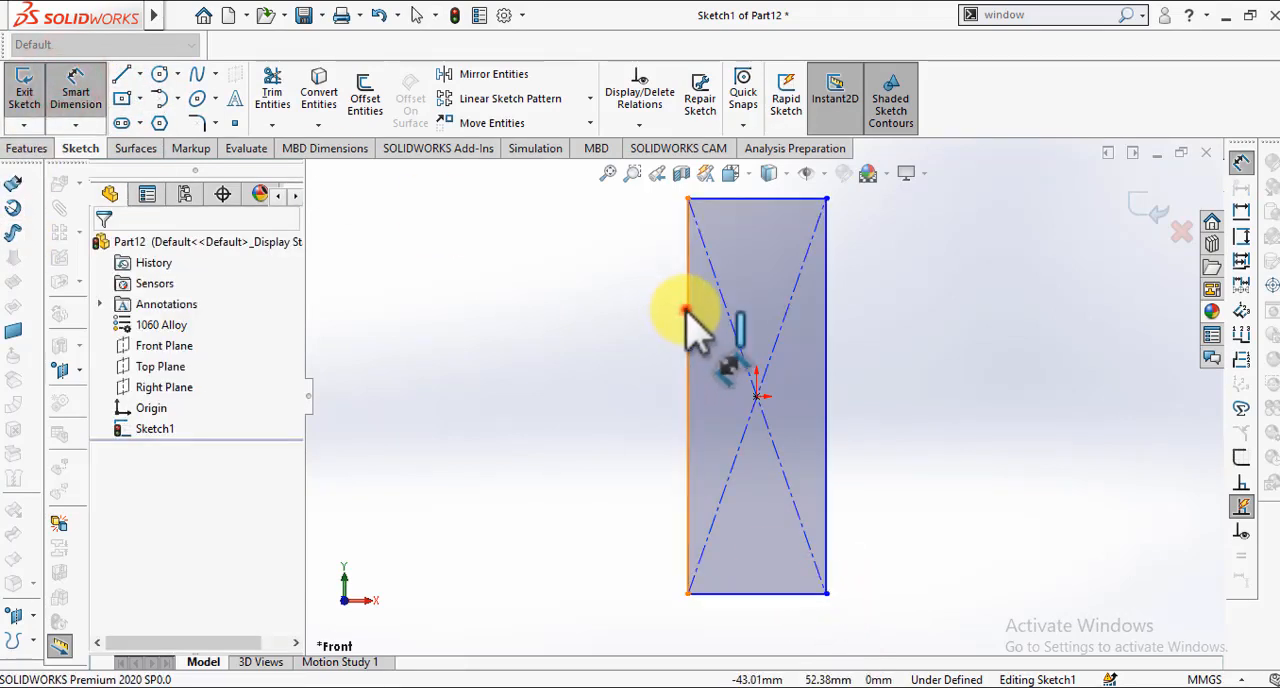
{"action": "left_click", "coordinate": [685, 312]}
{"action": "left_click", "coordinate": [585, 314]}
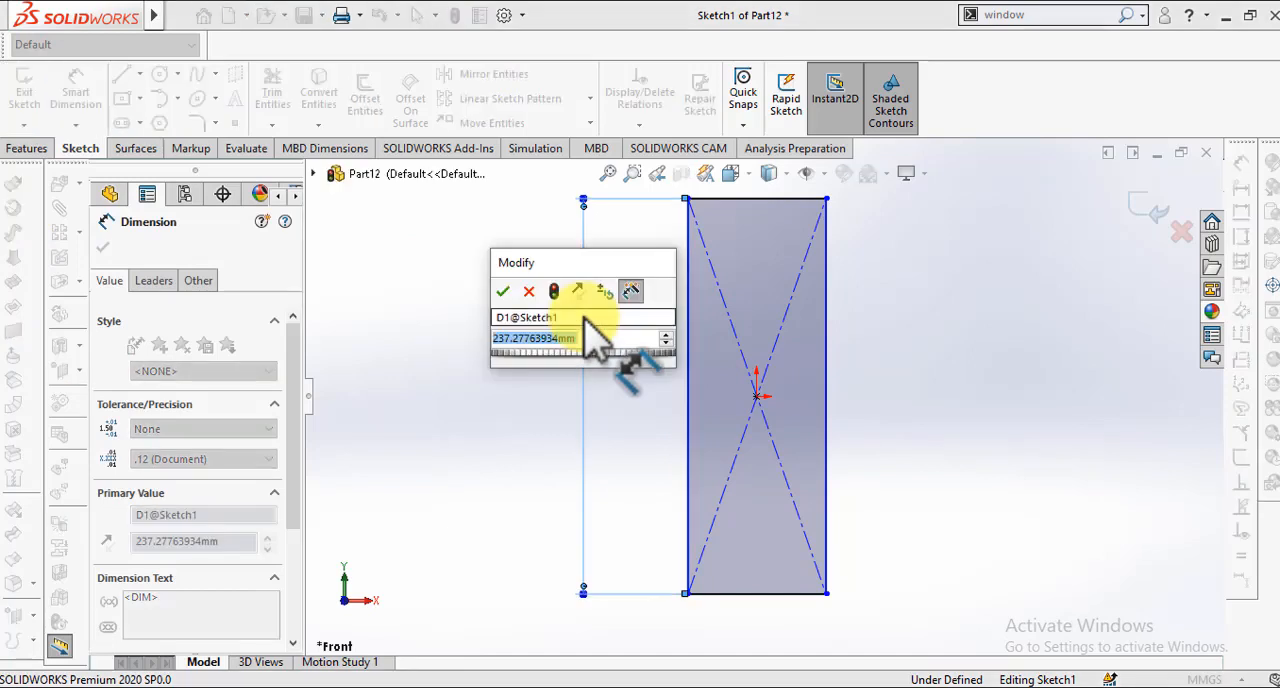
{"action": "type", "text": "200"}
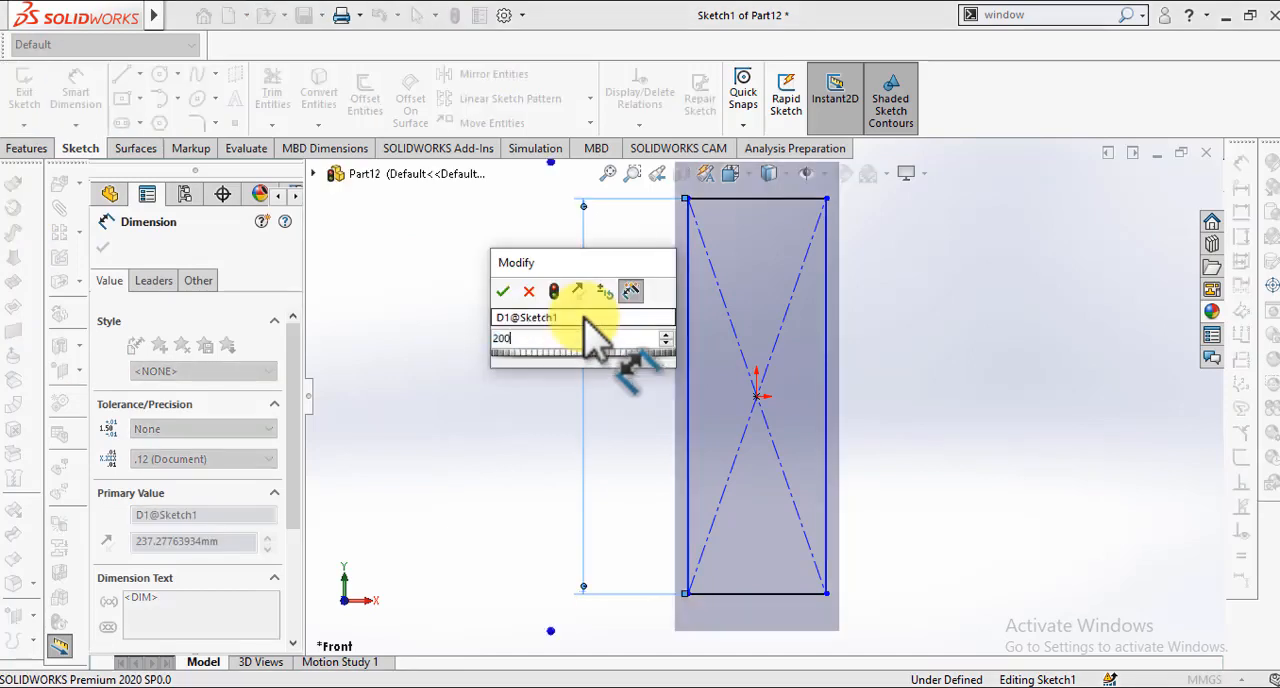
{"action": "key", "text": "Return"}
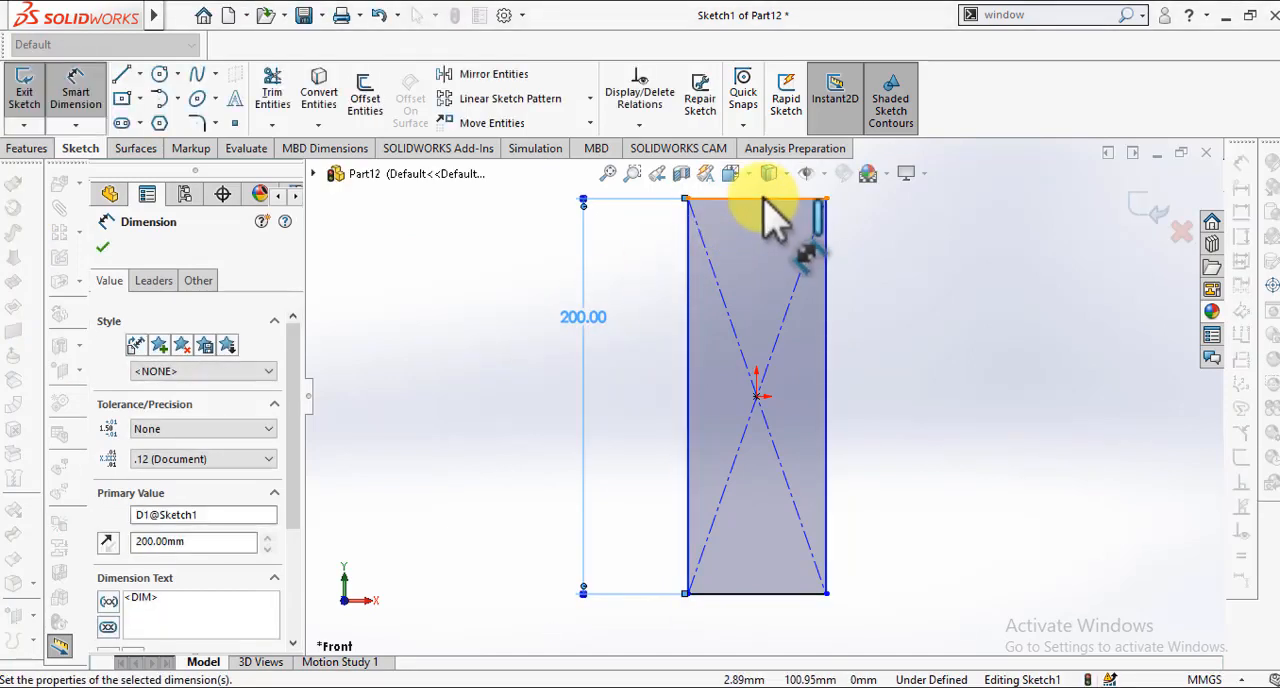
{"action": "left_click", "coordinate": [763, 199]}
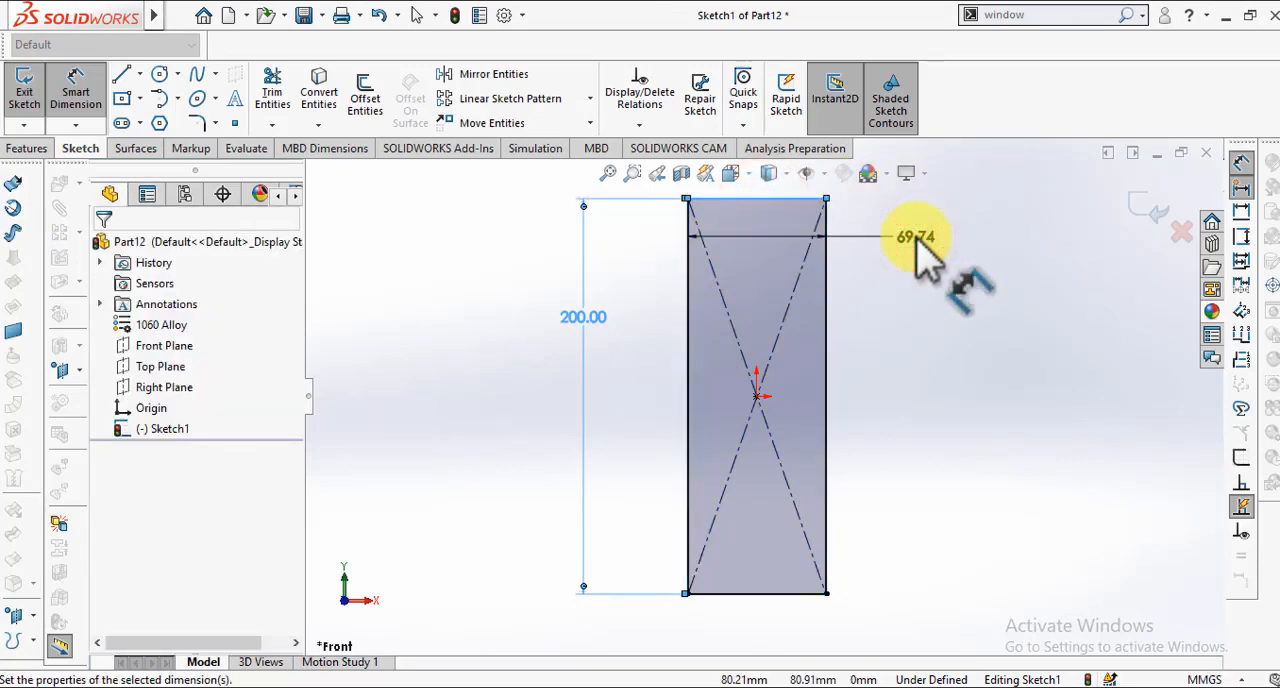
{"action": "left_click", "coordinate": [917, 238]}
{"action": "type", "text": "60"}
{"action": "key", "text": "Return"}
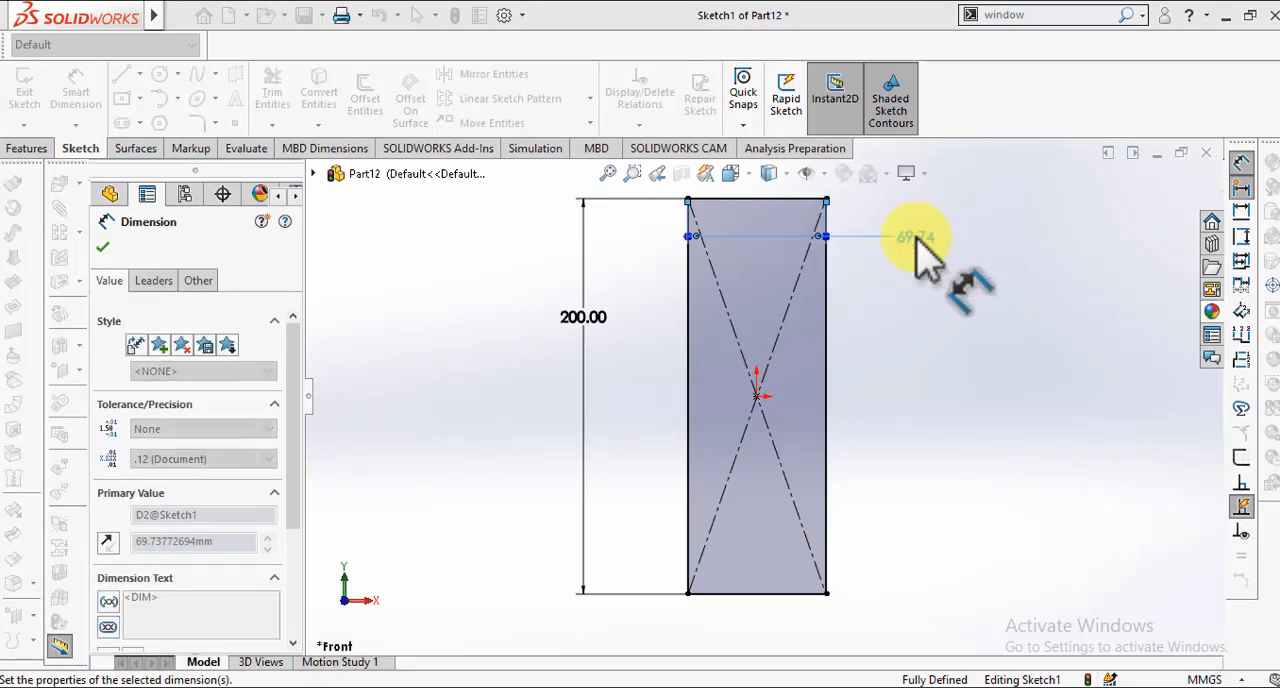
{"action": "left_click", "coordinate": [106, 245]}
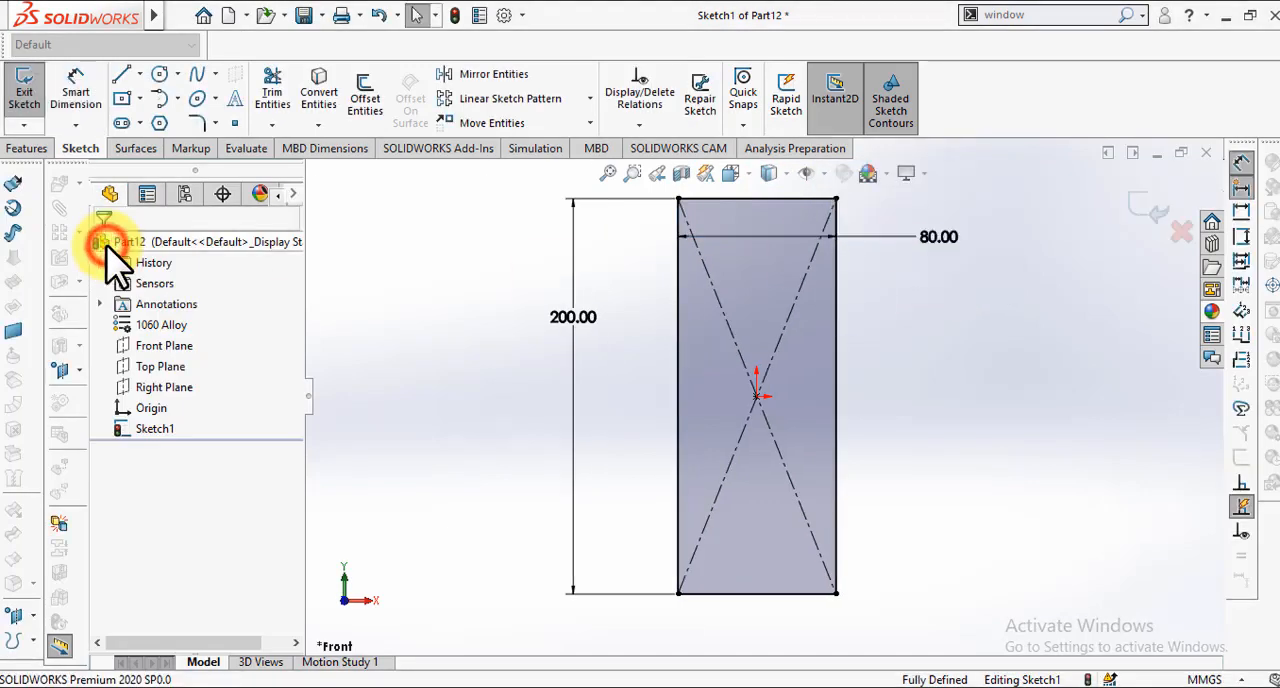
Step: Sketch a circle of about 25 mm radius near the rectangle's upper edge, centred vertically above the origin
{"action": "left_click", "coordinate": [161, 76]}
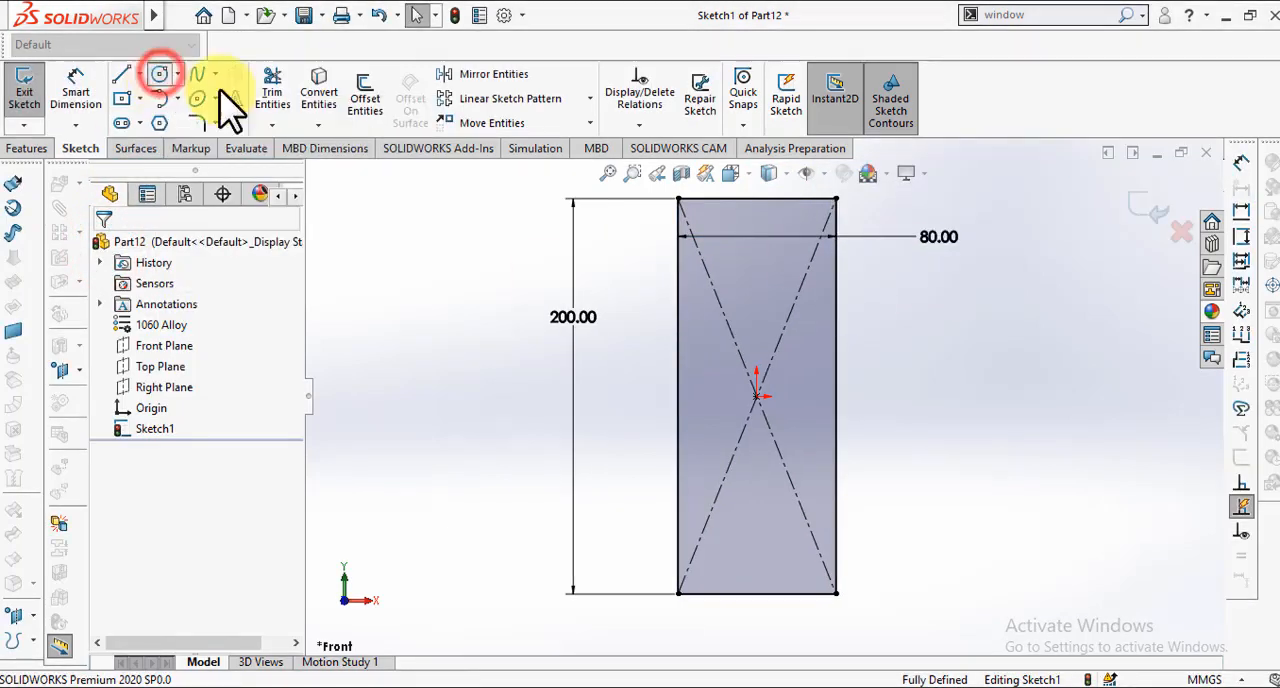
{"action": "left_click", "coordinate": [757, 251]}
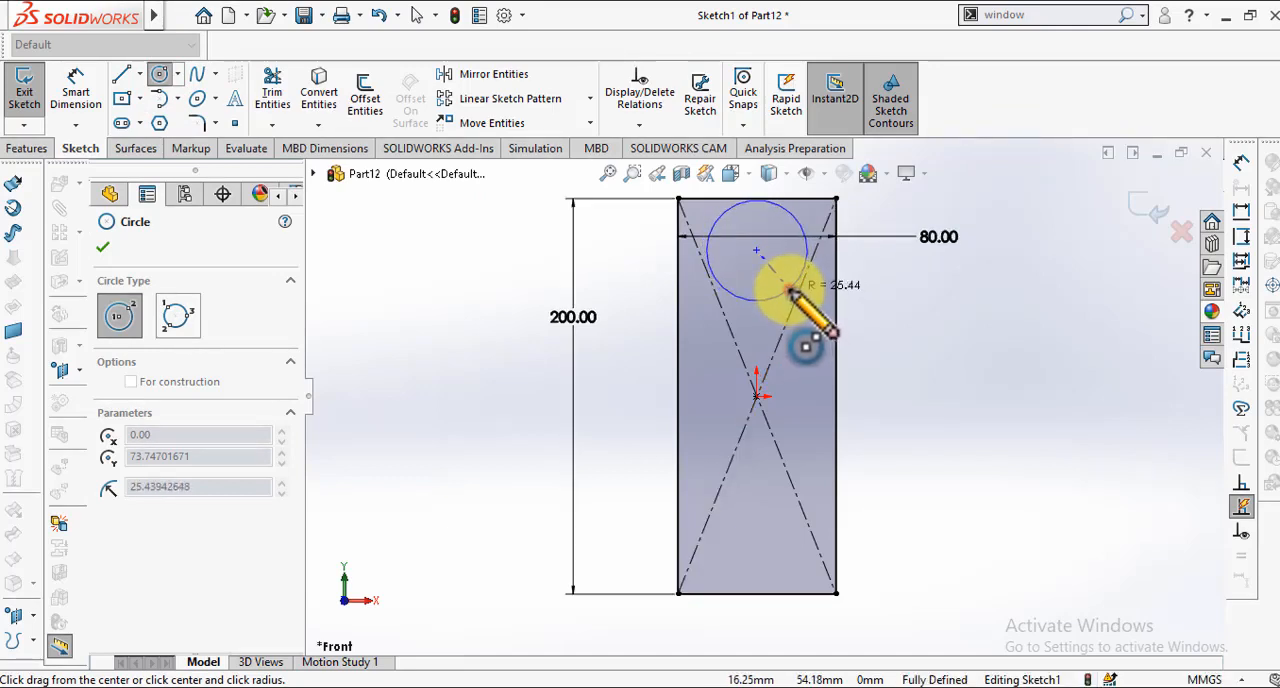
{"action": "left_click", "coordinate": [792, 293]}
{"action": "key", "text": "Escape"}
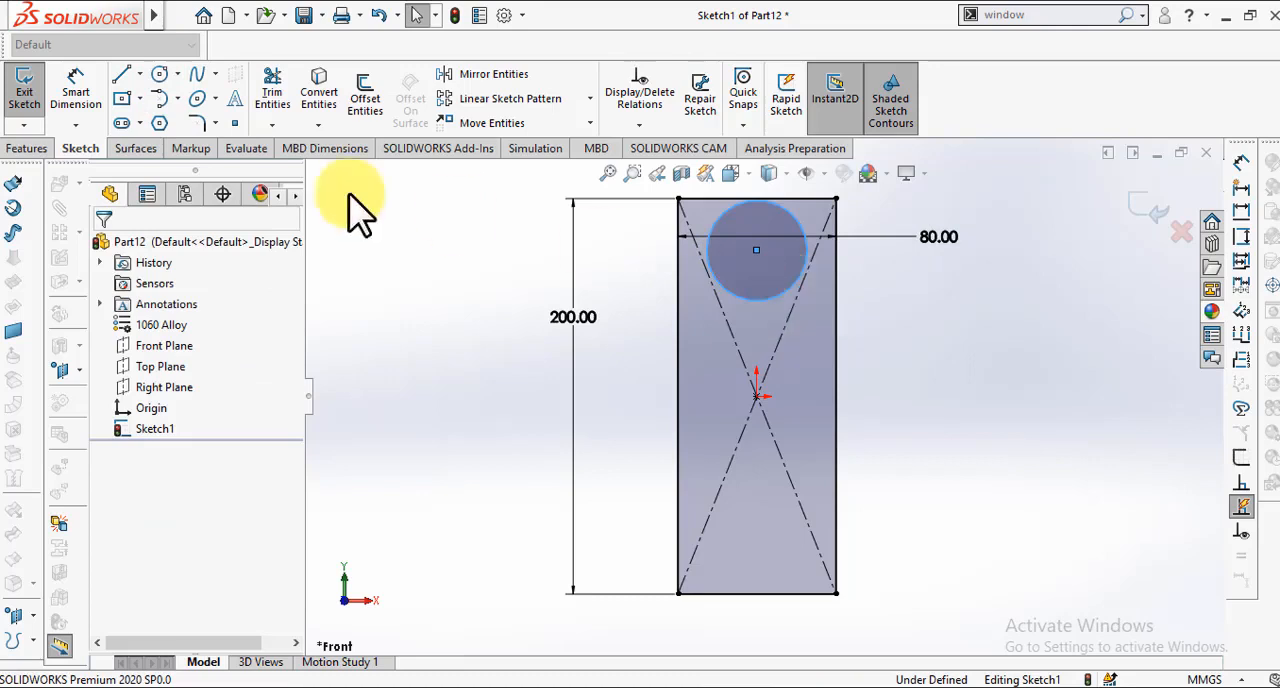
Step: Dimension the circle's diameter to 60 mm
{"action": "left_click", "coordinate": [80, 106]}
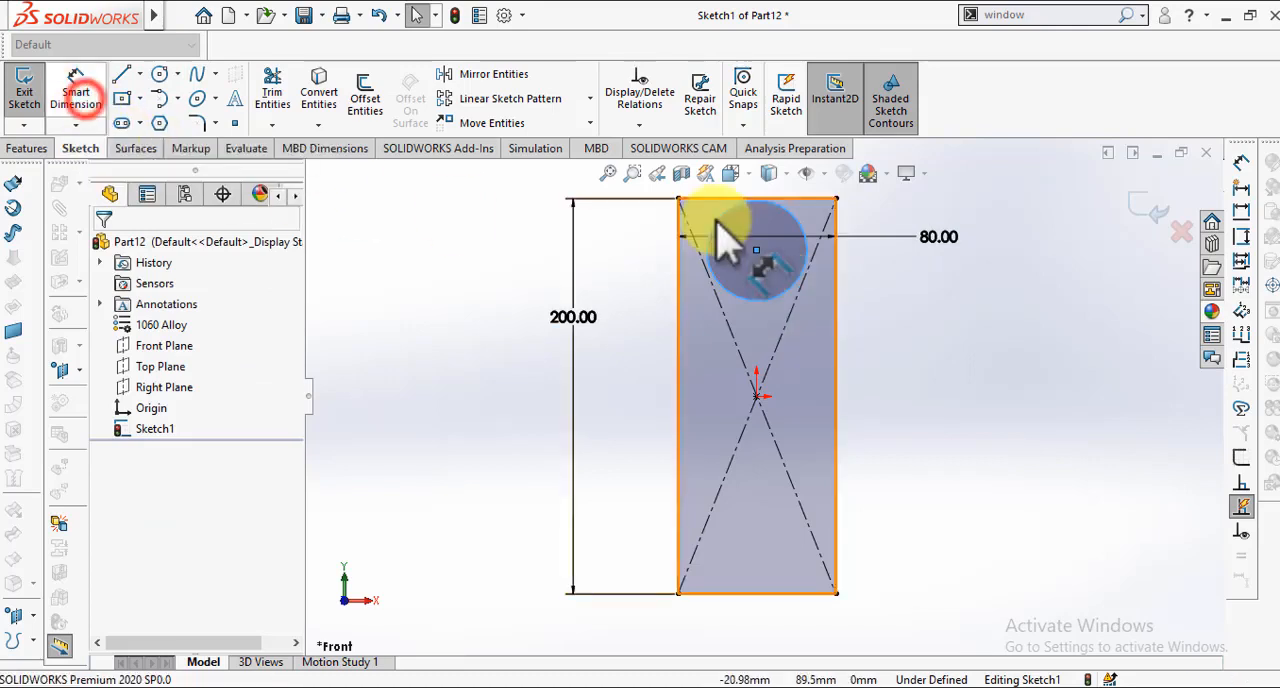
{"action": "left_click", "coordinate": [75, 95]}
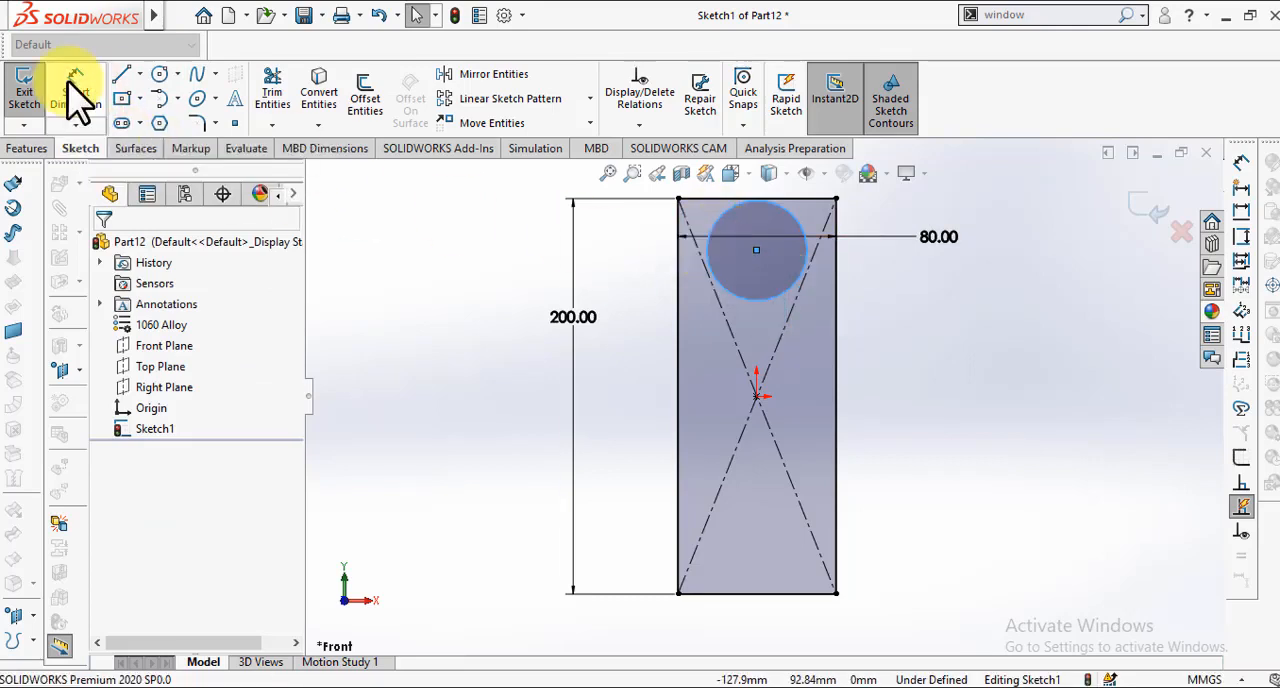
{"action": "left_click", "coordinate": [728, 238]}
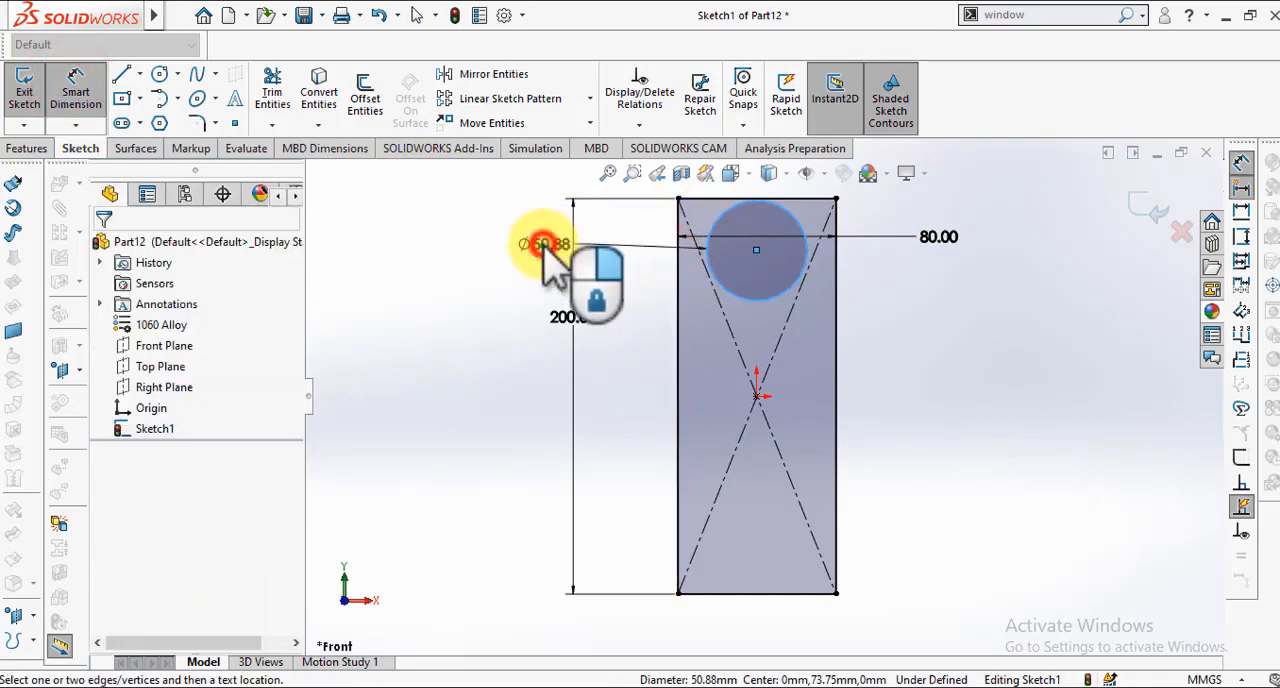
{"action": "left_click", "coordinate": [545, 250]}
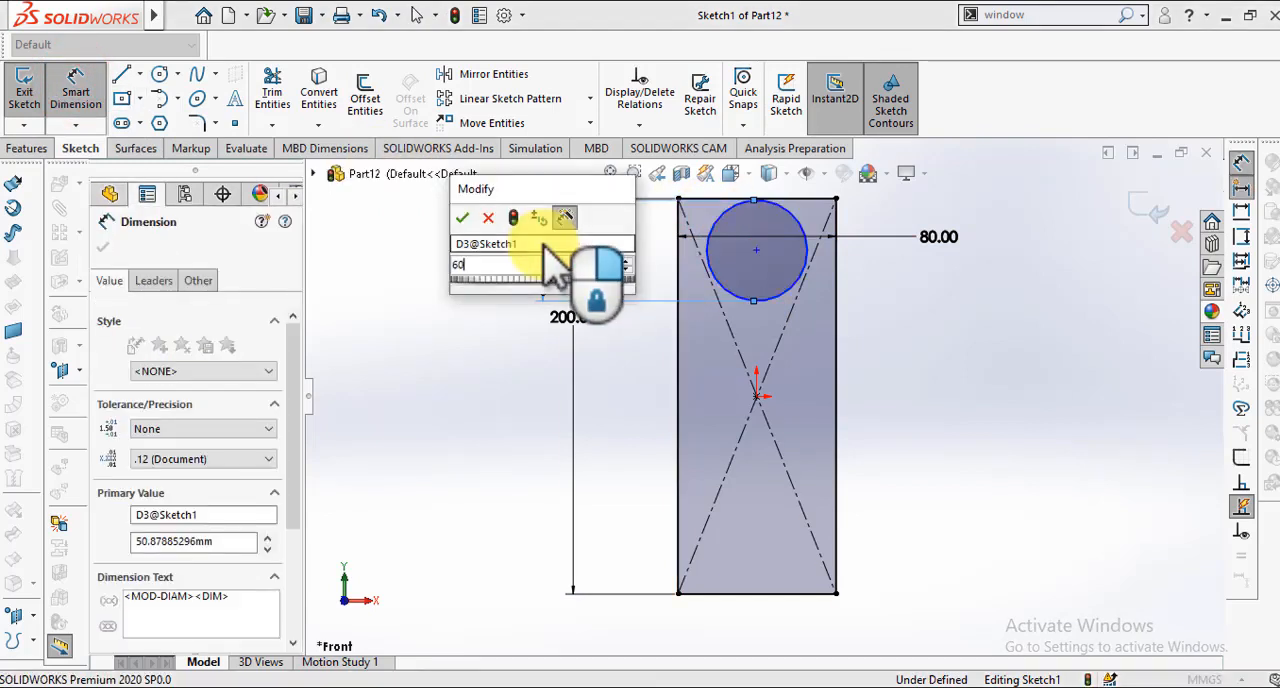
{"action": "key", "text": "Return"}
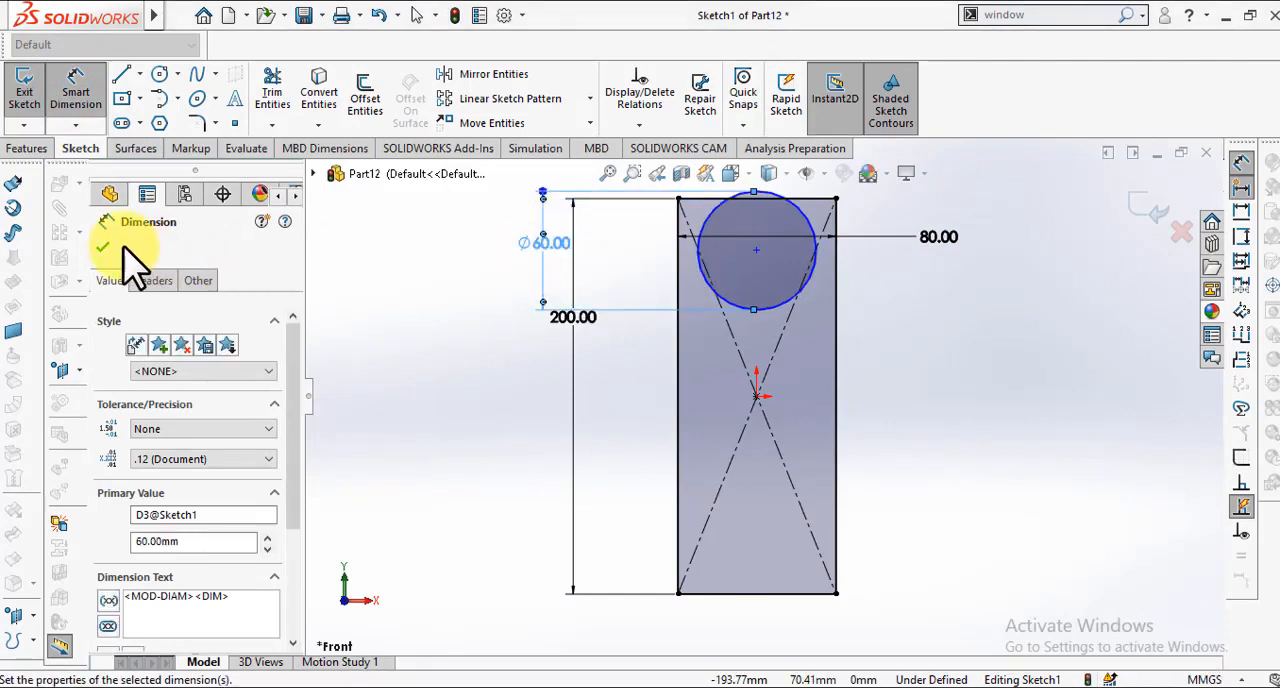
{"action": "left_click", "coordinate": [103, 245]}
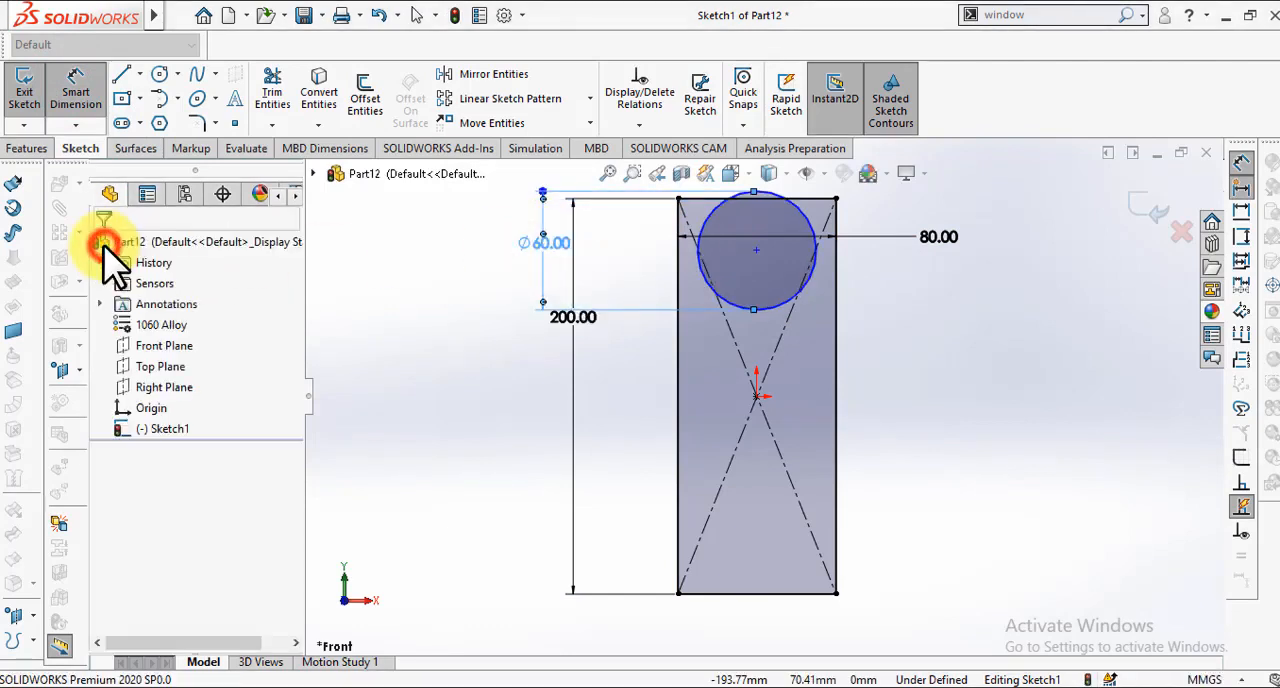
Step: Move the circle down inside the rectangle and dimension its centre 40 mm below the rectangle's top edge
{"action": "left_click", "coordinate": [756, 255]}
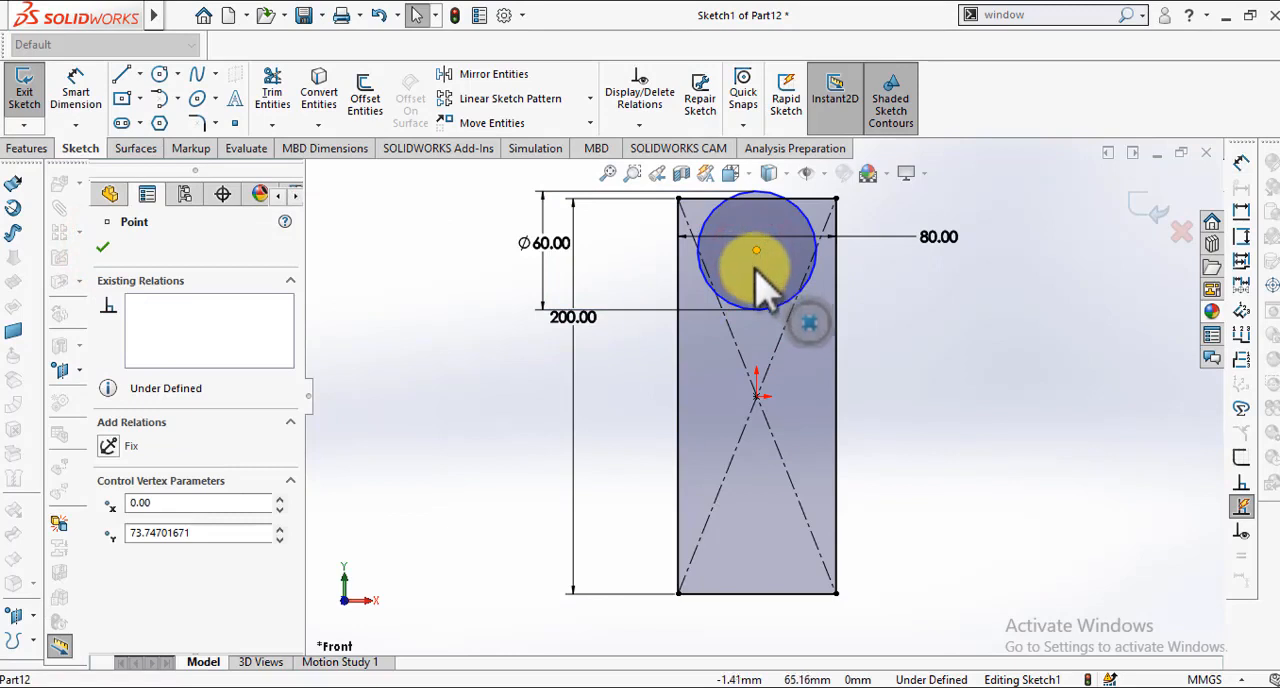
{"action": "left_click_drag", "start_coordinate": [756, 269], "coordinate": [757, 292]}
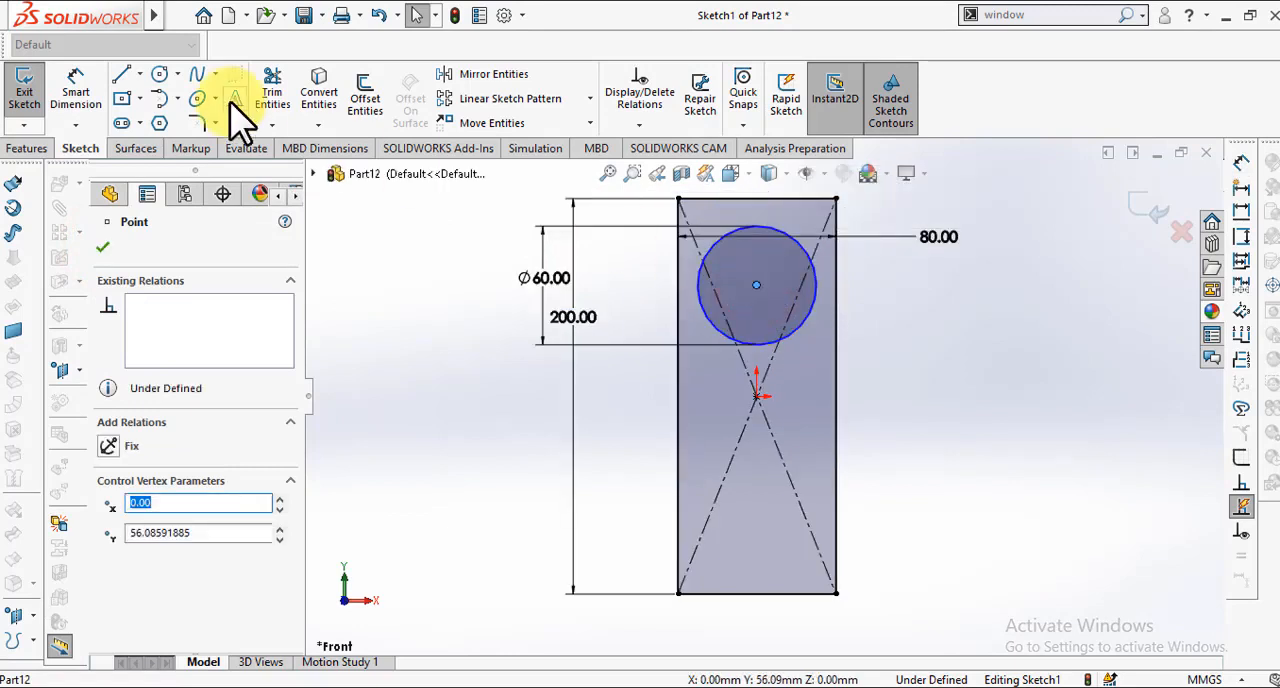
{"action": "left_click", "coordinate": [78, 88]}
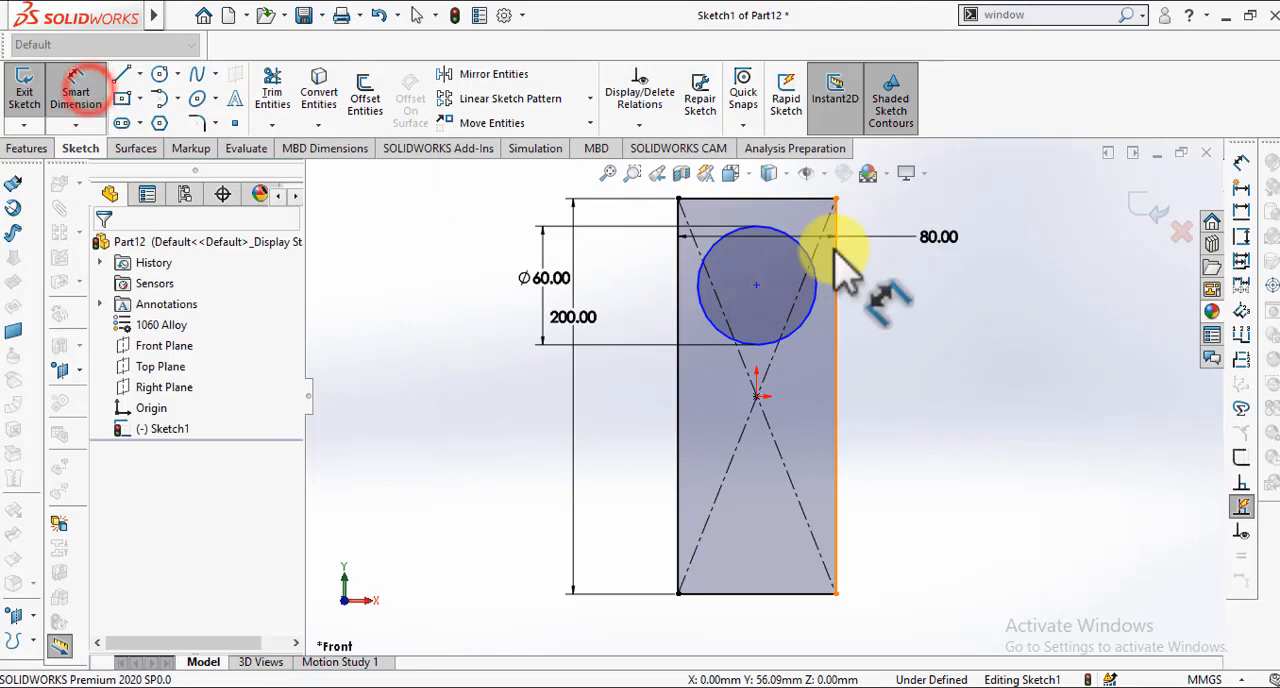
{"action": "left_click", "coordinate": [779, 230]}
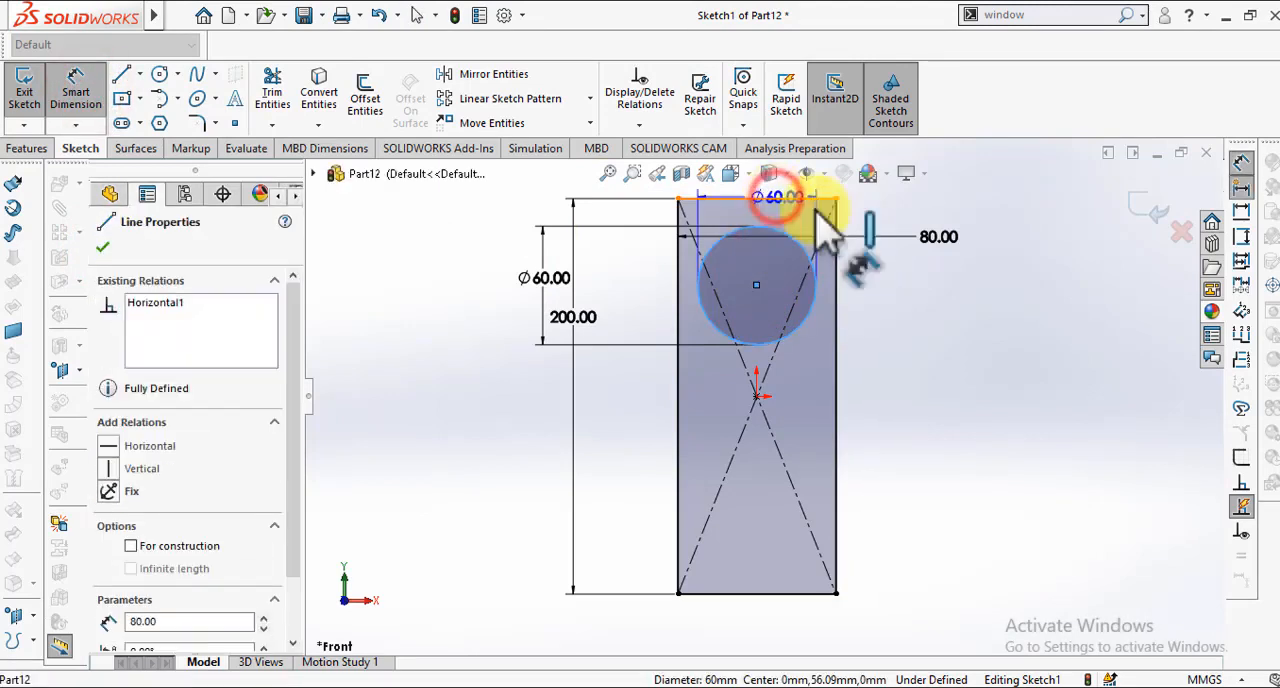
{"action": "left_click", "coordinate": [1005, 264]}
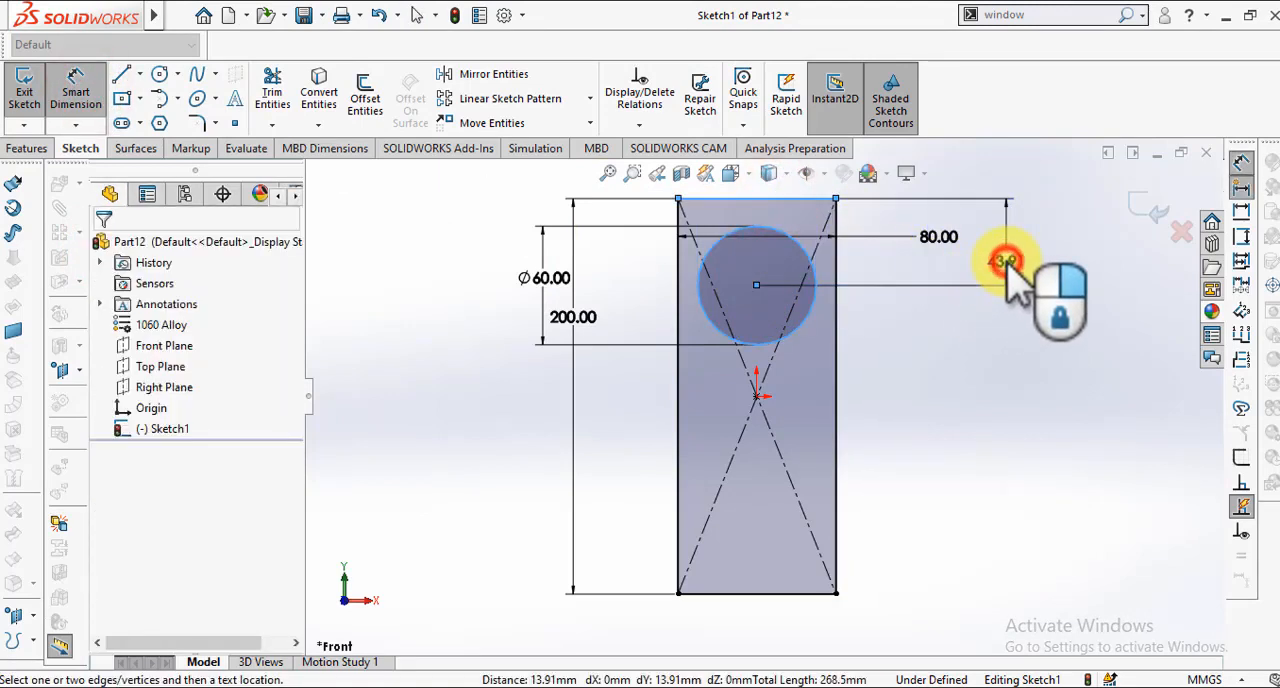
{"action": "type", "text": "40"}
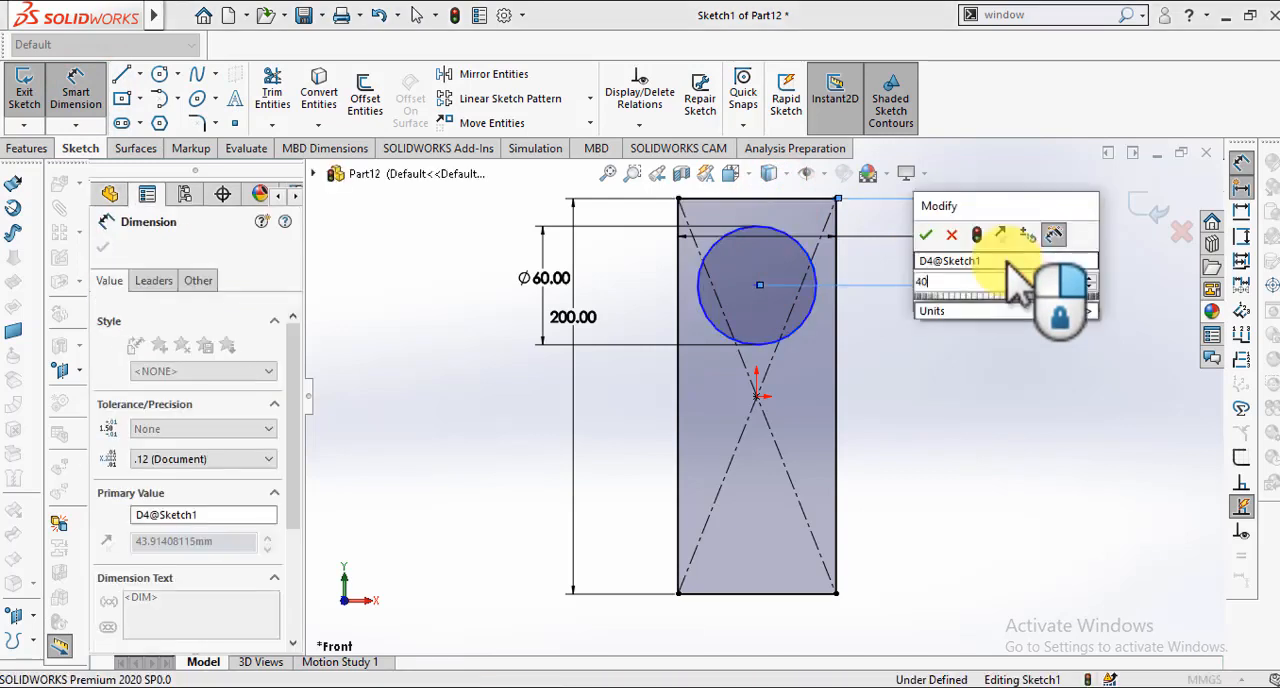
{"action": "key", "text": "Return"}
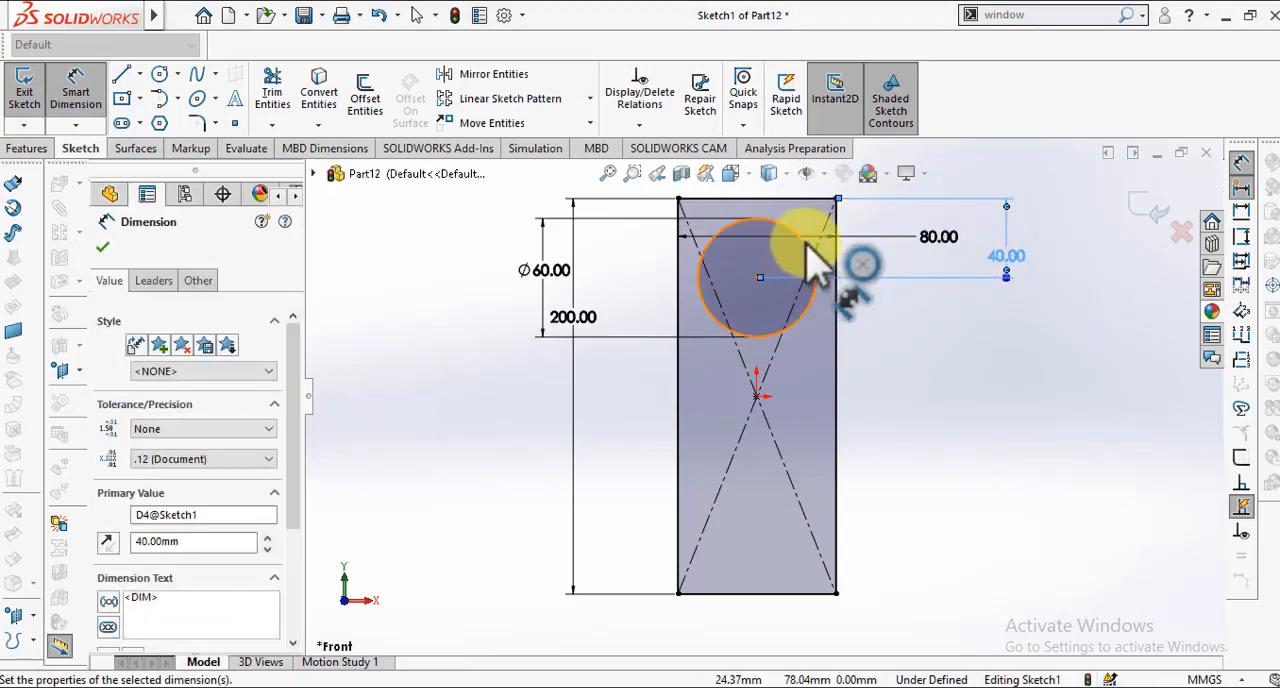
Step: Dimension the circle's centre 40 mm from the rectangle's right edge
{"action": "left_click", "coordinate": [818, 256]}
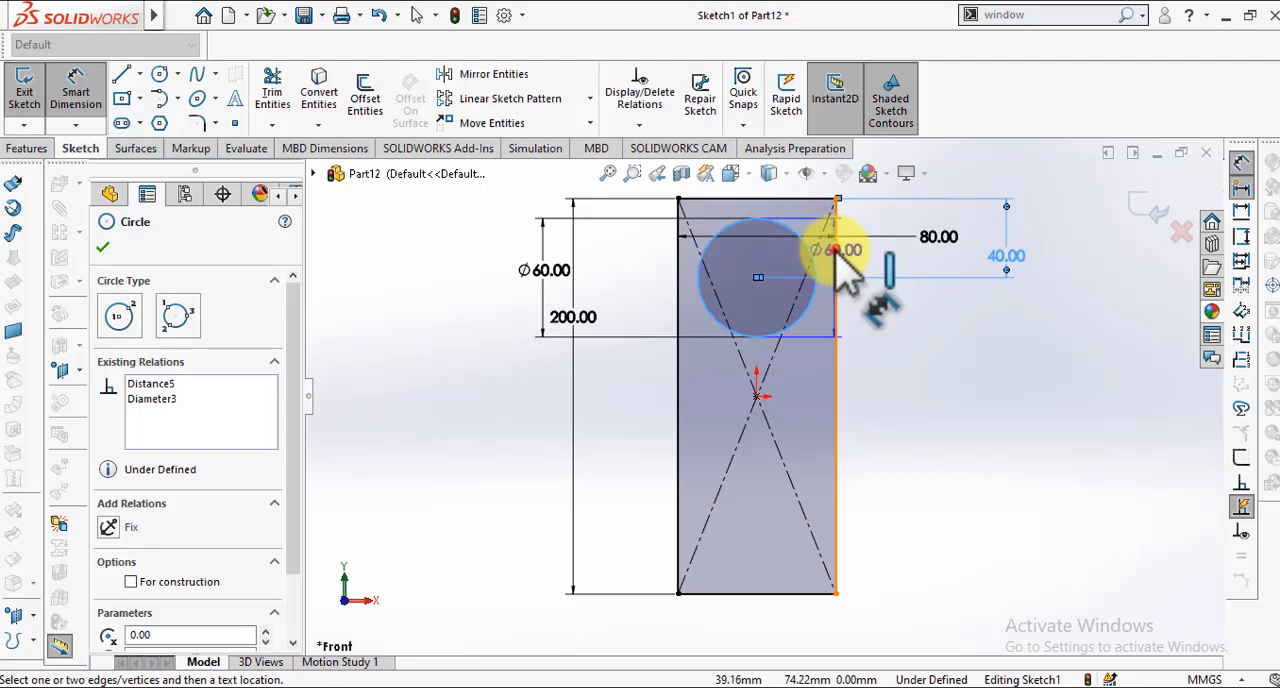
{"action": "left_click", "coordinate": [838, 300]}
{"action": "left_click", "coordinate": [937, 362]}
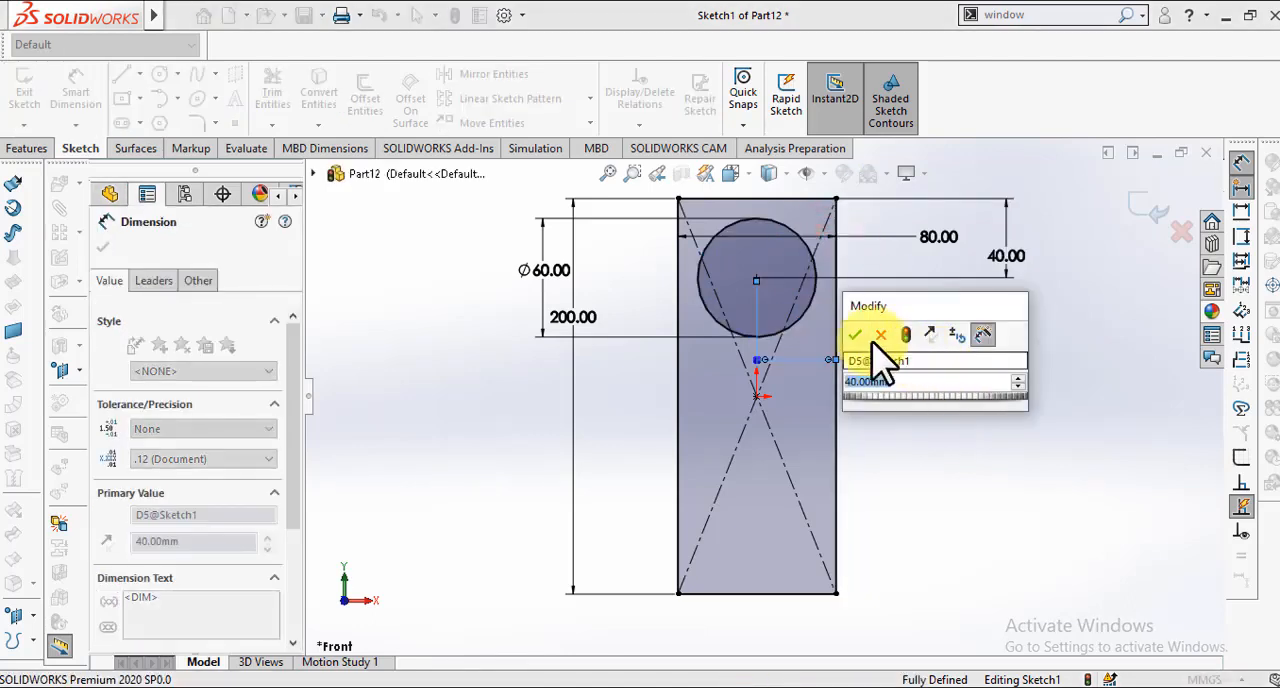
{"action": "left_click", "coordinate": [851, 336]}
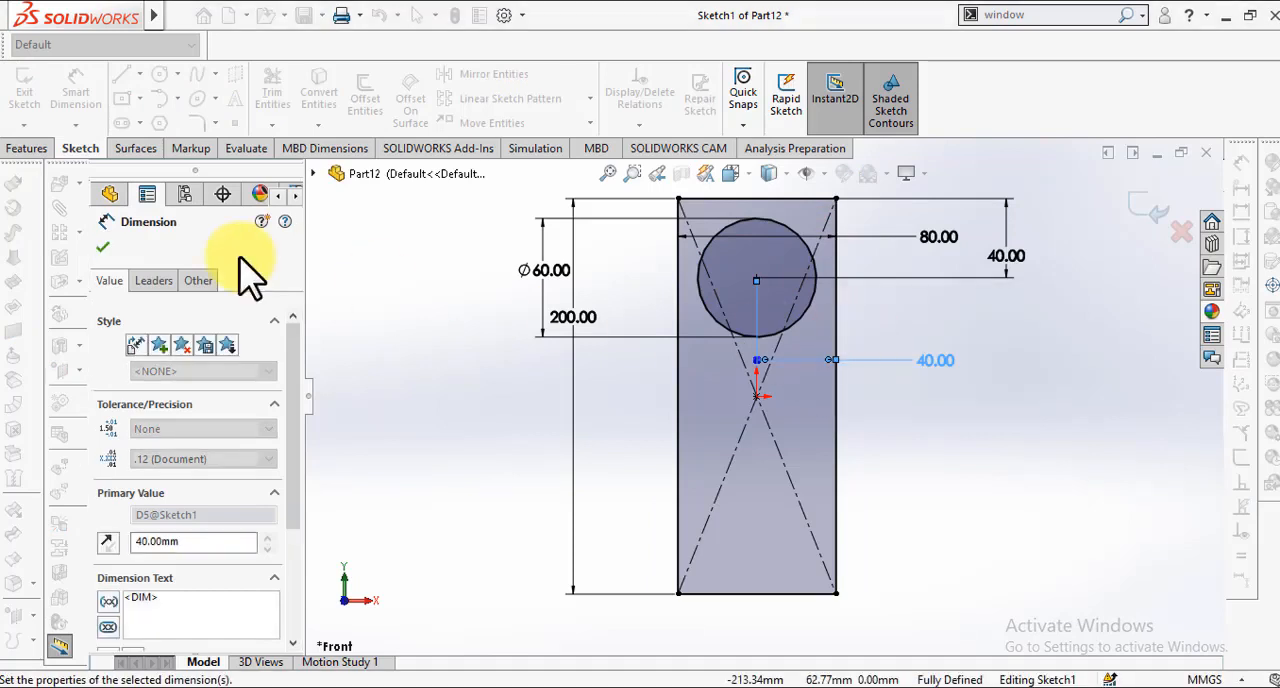
Step: Fillet the rectangle's two upper corners with a 10 mm radius
{"action": "left_click", "coordinate": [104, 250]}
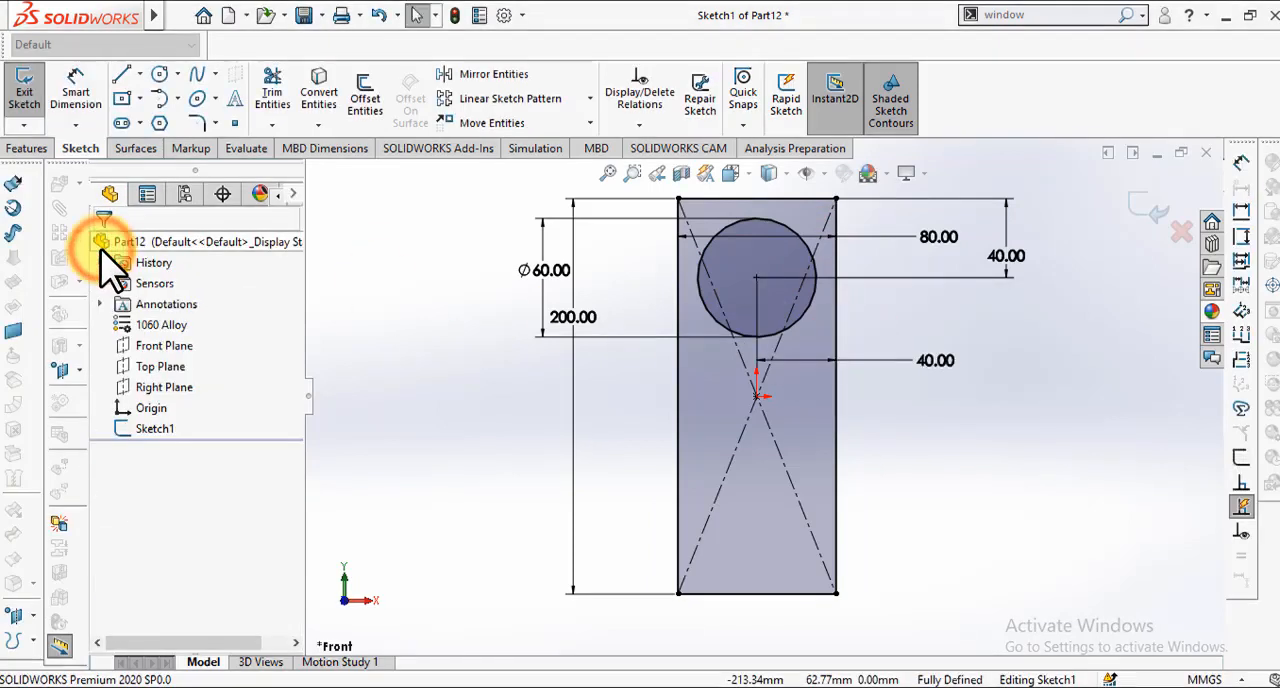
{"action": "left_click", "coordinate": [198, 120]}
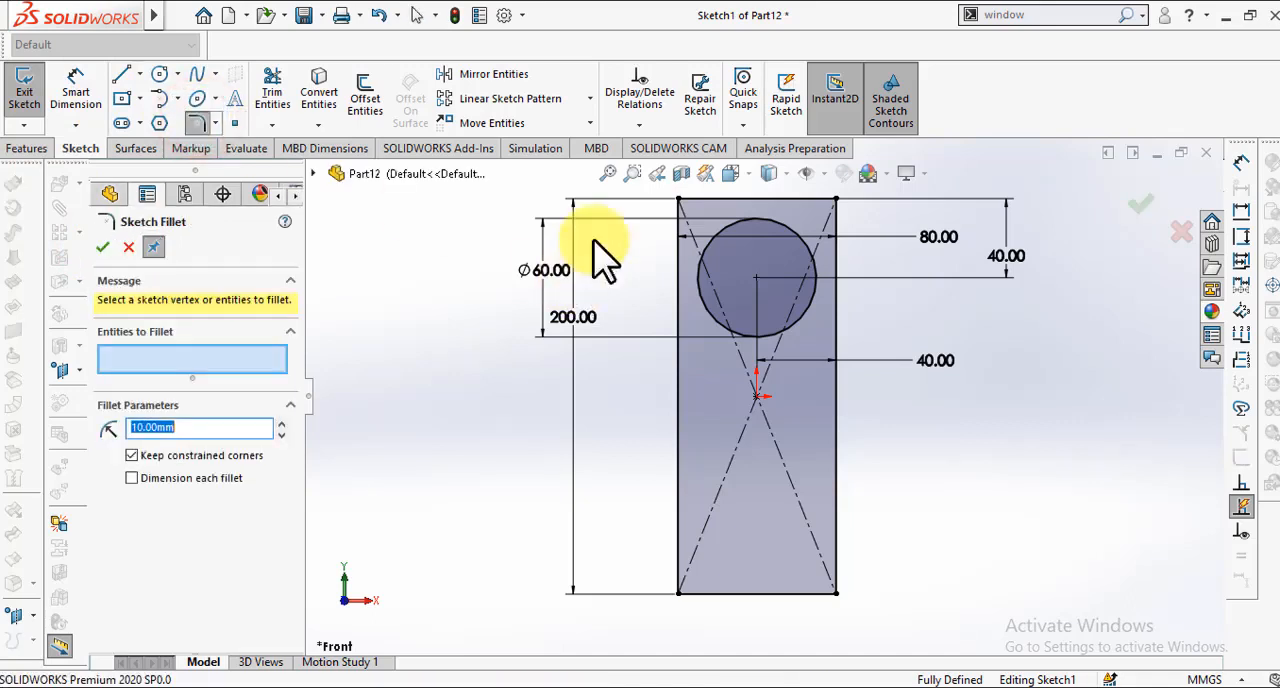
{"action": "left_click", "coordinate": [684, 199]}
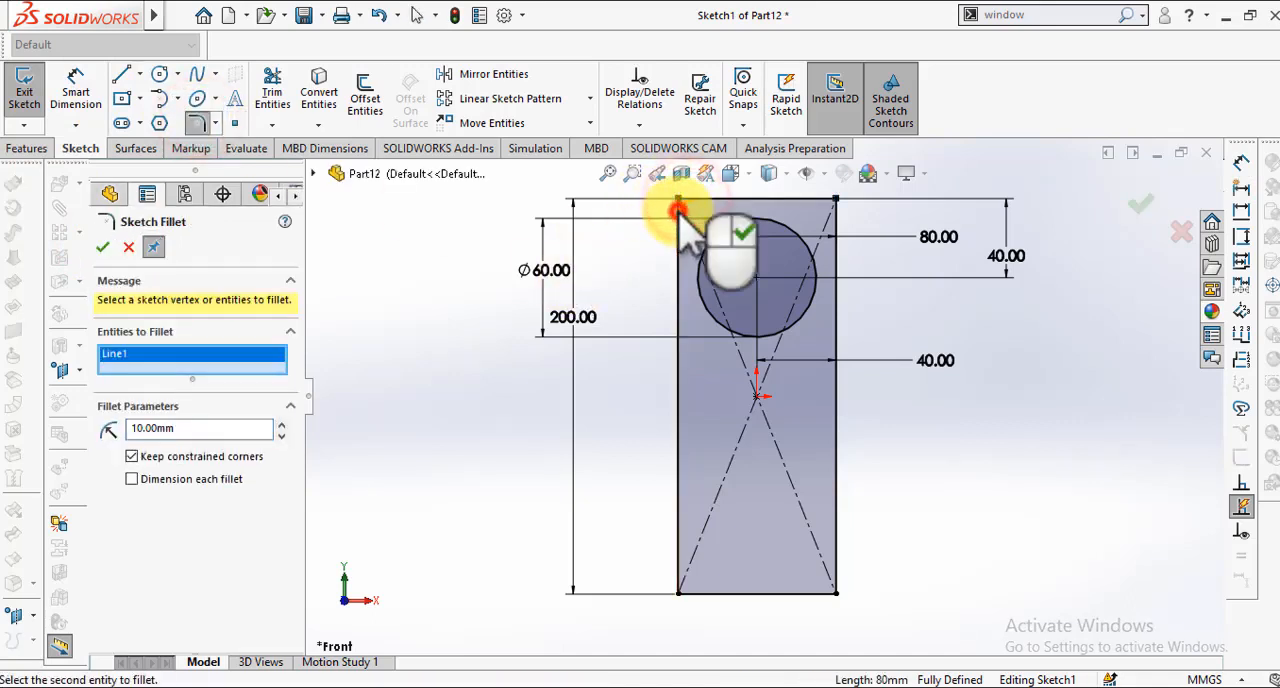
{"action": "left_click", "coordinate": [679, 207]}
{"action": "left_click", "coordinate": [798, 200]}
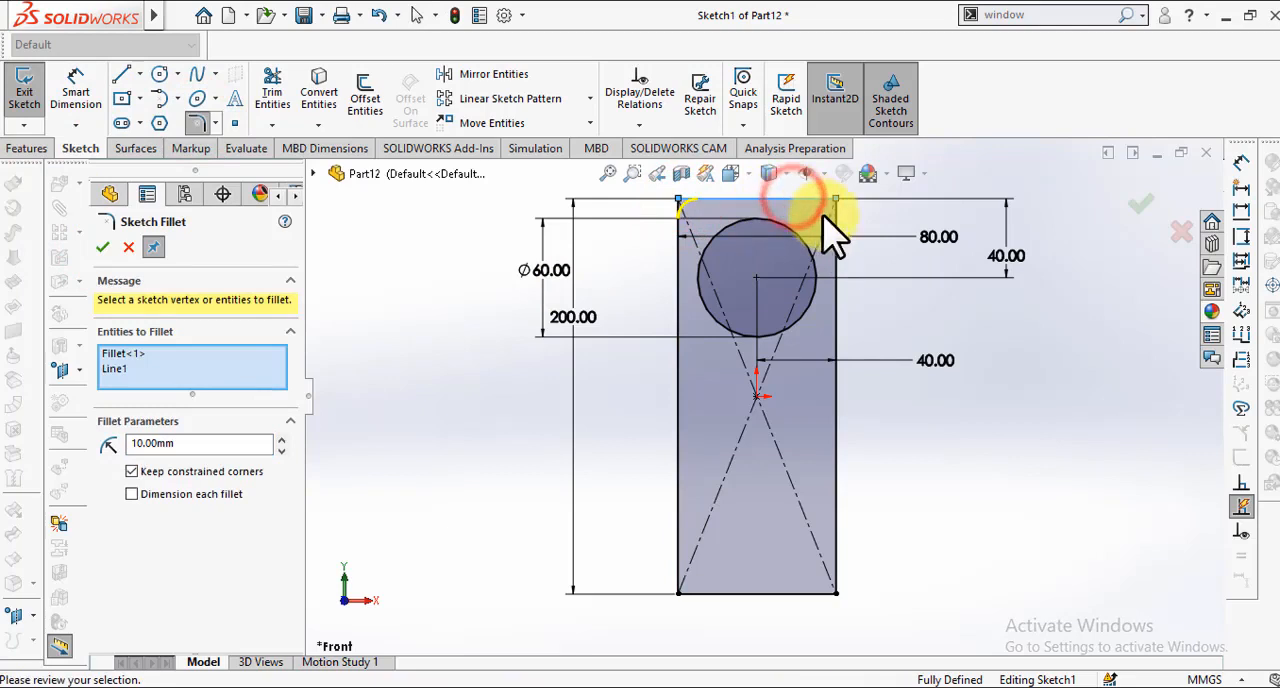
{"action": "left_click", "coordinate": [834, 222]}
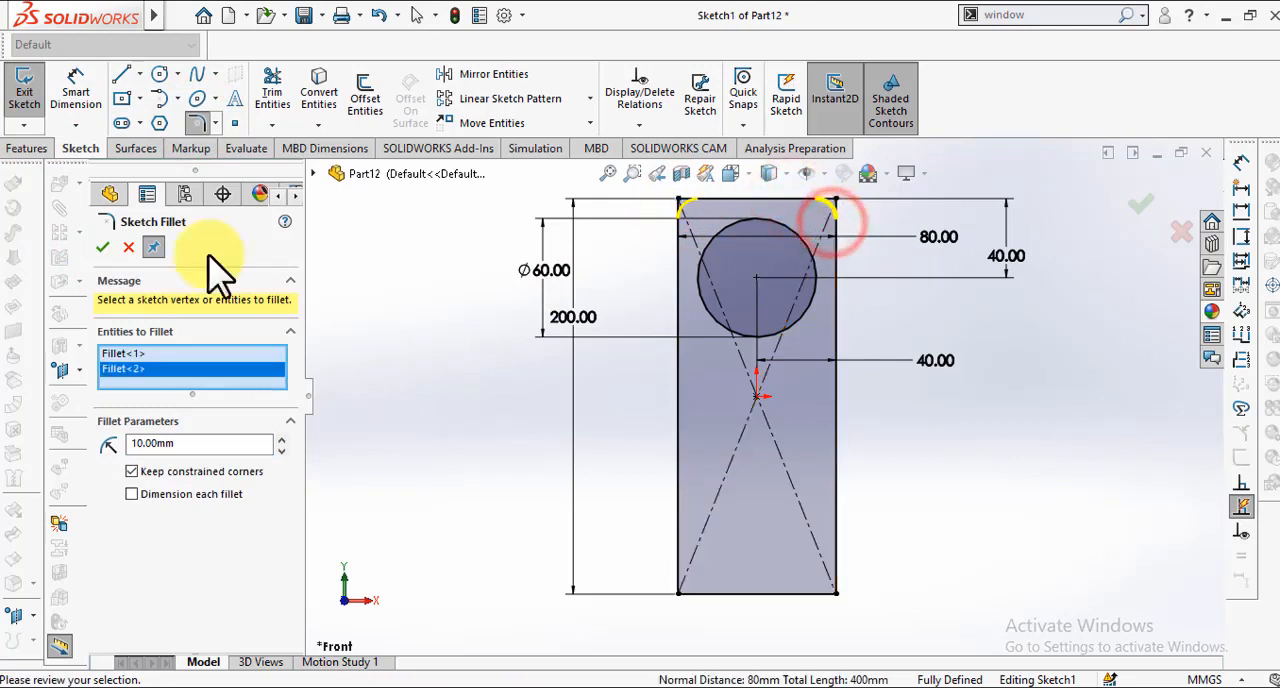
{"action": "left_click", "coordinate": [101, 243]}
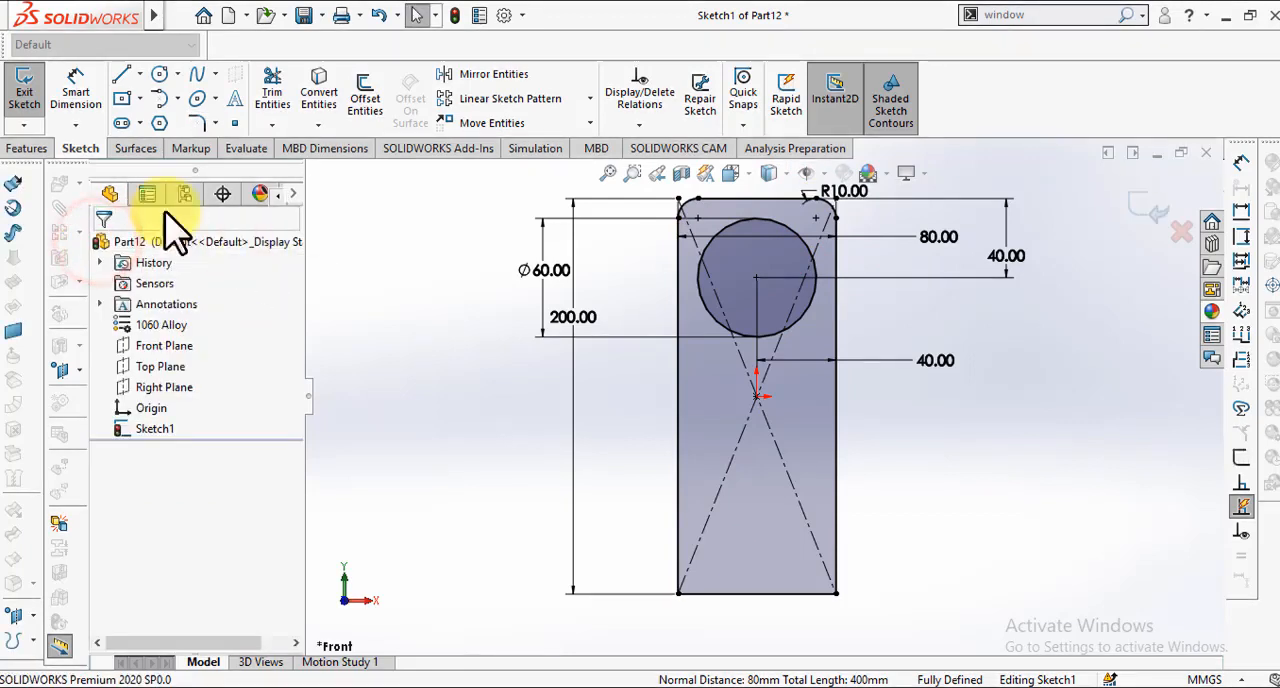
Step: Extrude the plate profile with the circular hole to a blind depth of 10 mm
{"action": "left_click", "coordinate": [42, 150]}
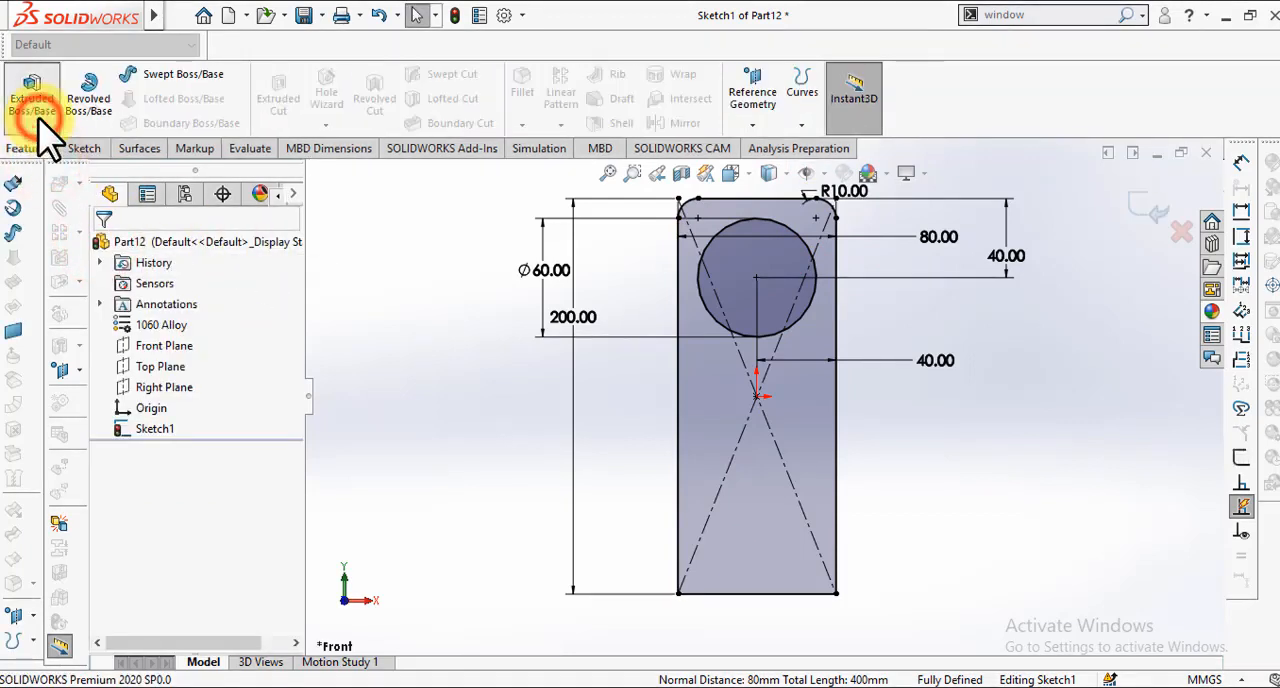
{"action": "left_click", "coordinate": [38, 117]}
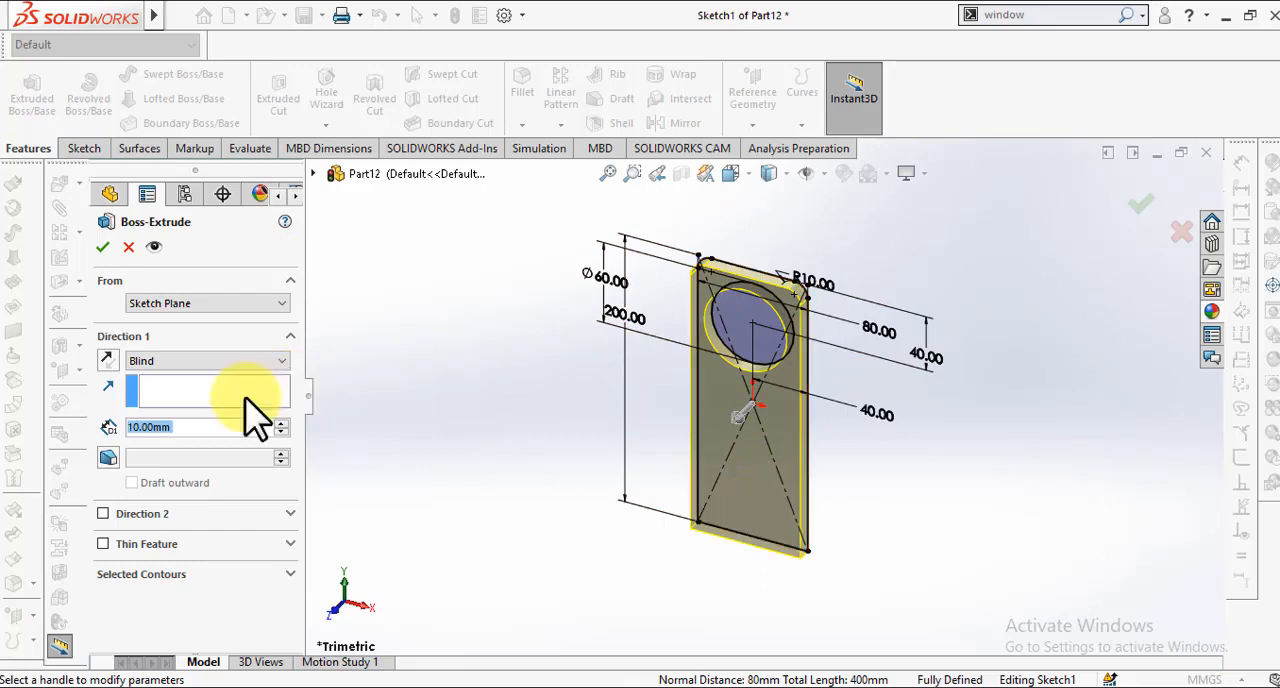
{"action": "type", "text": "20"}
{"action": "key", "text": "Return"}
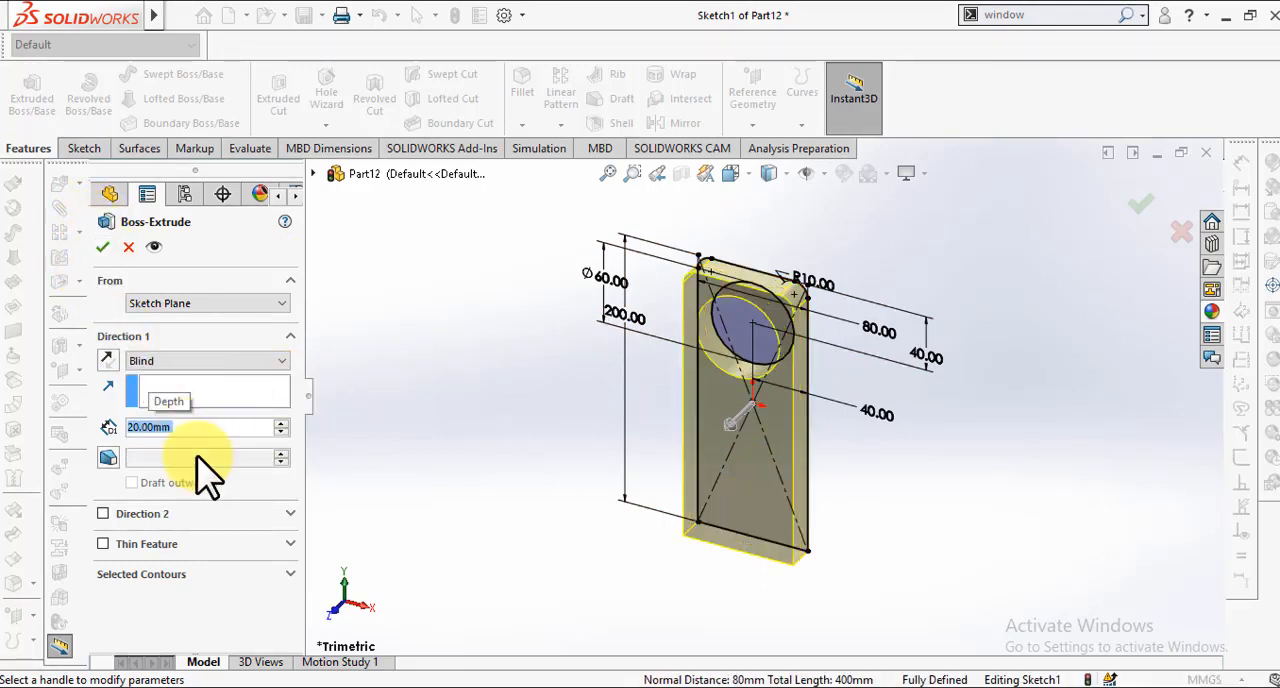
{"action": "type", "text": "10"}
{"action": "key", "text": "Return"}
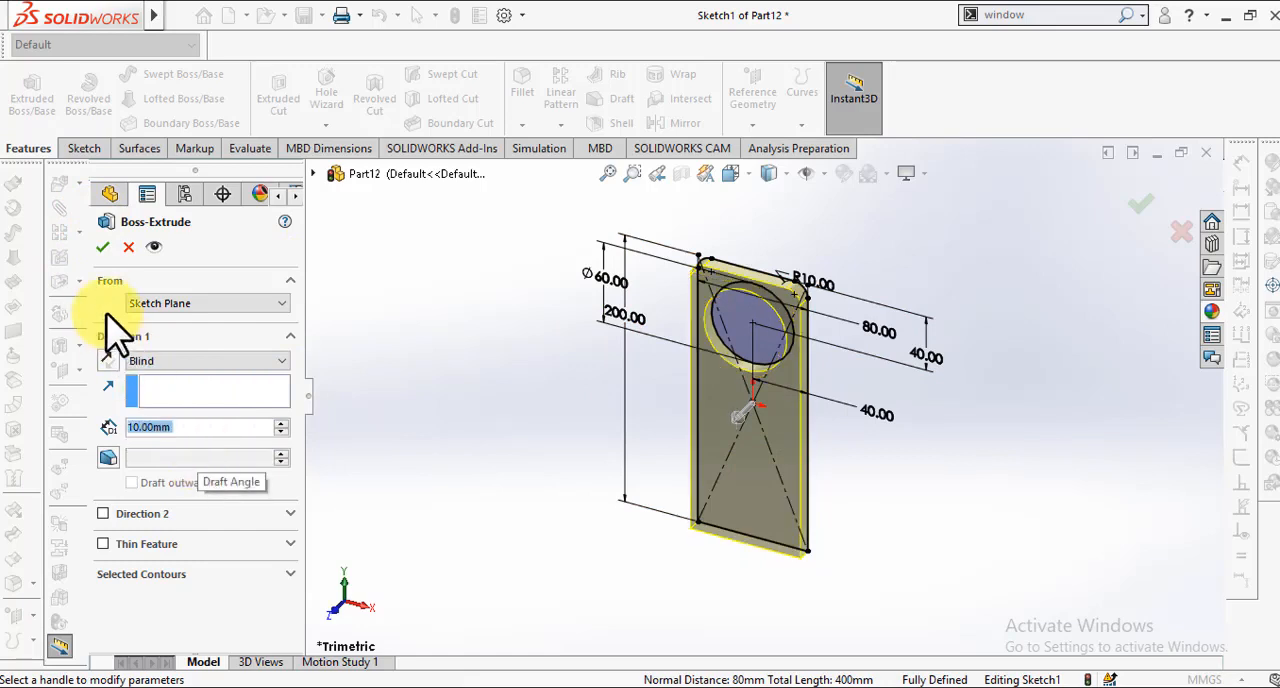
{"action": "left_click", "coordinate": [99, 248]}
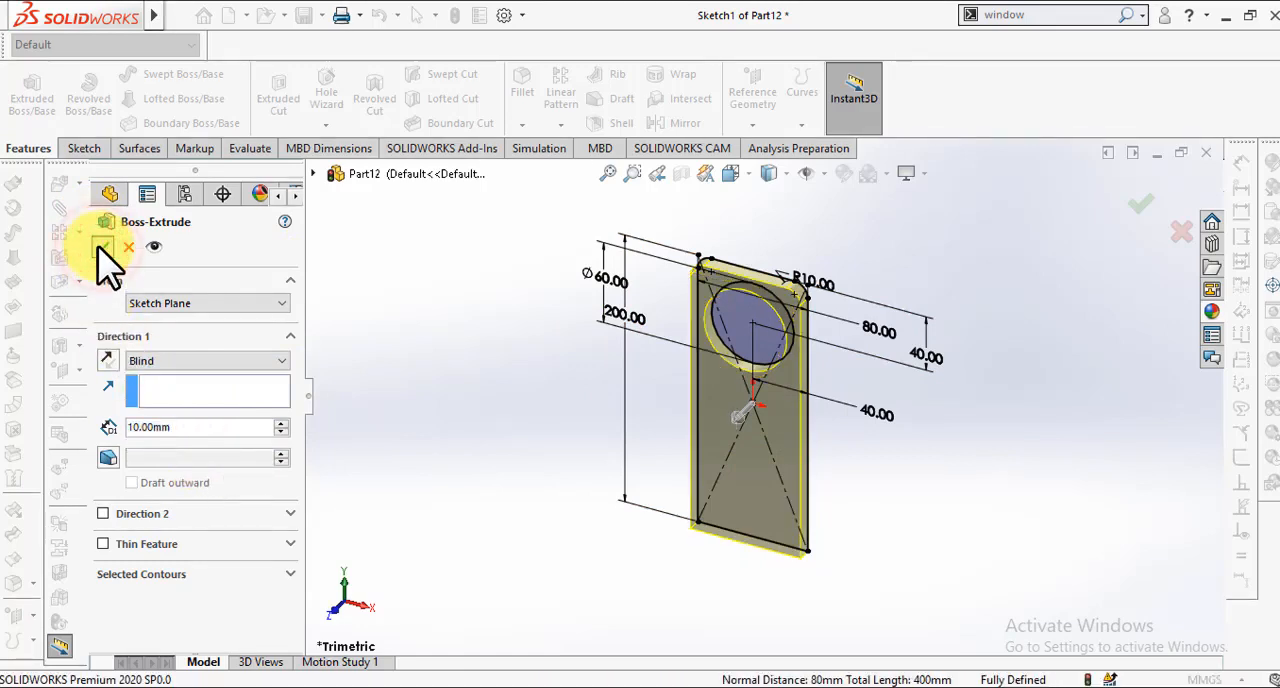
{"action": "left_click", "coordinate": [521, 375]}
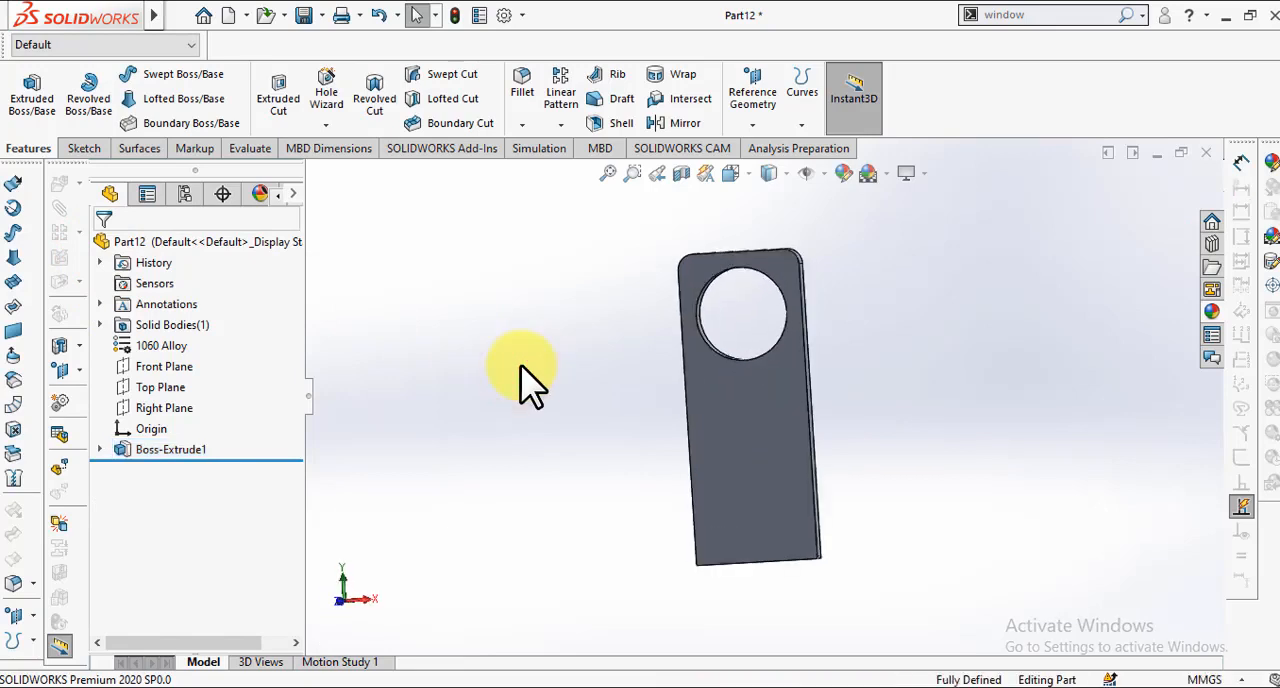
Step: Apply a magenta colour from the standard swatches to the plate's body
{"action": "right_click", "coordinate": [700, 382]}
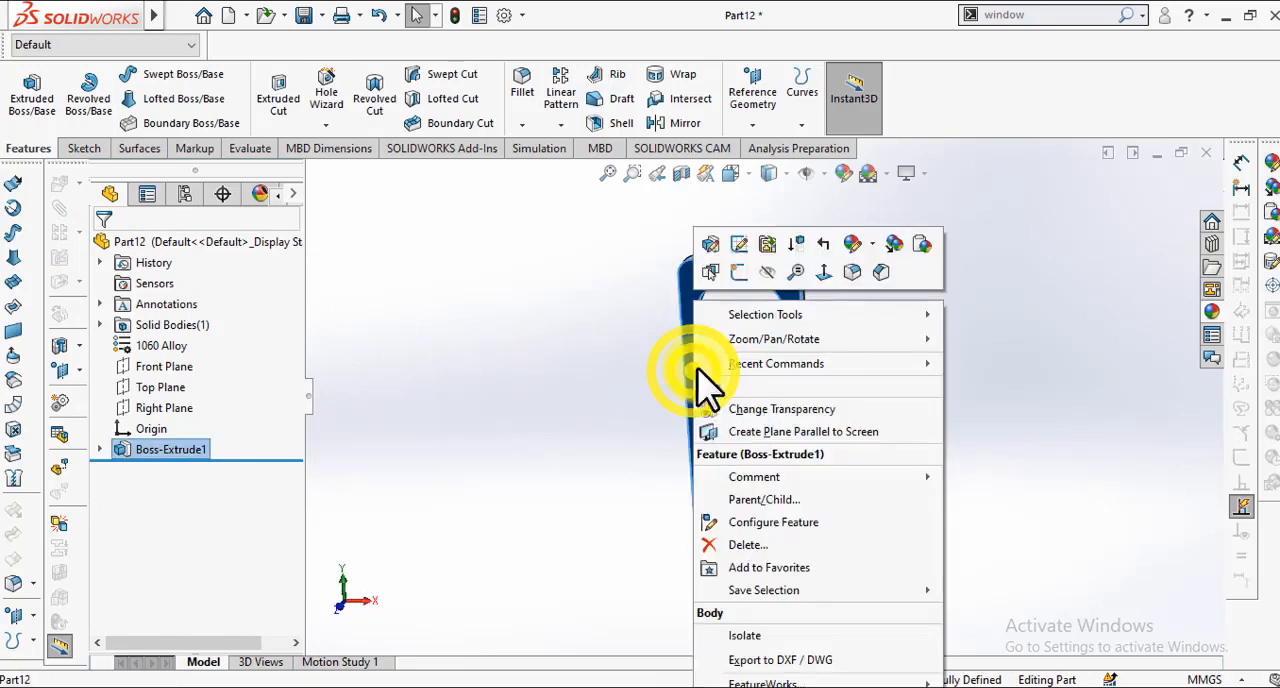
{"action": "left_click", "coordinate": [853, 244]}
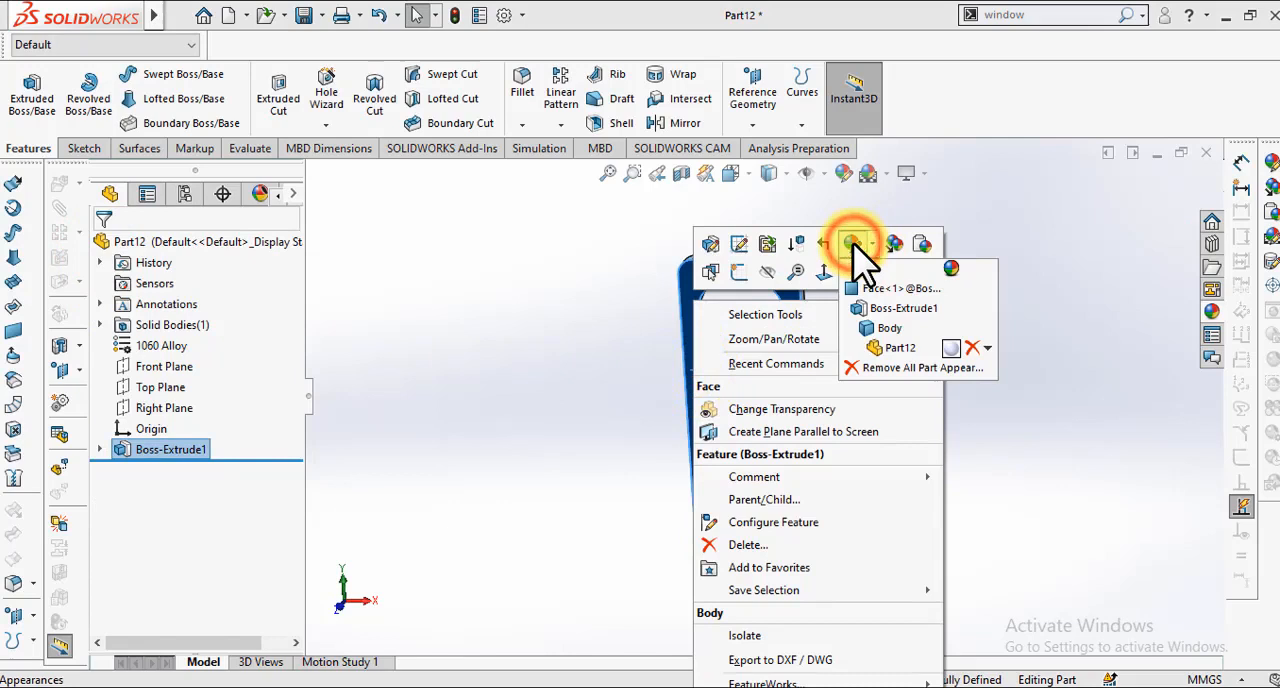
{"action": "left_click", "coordinate": [882, 324]}
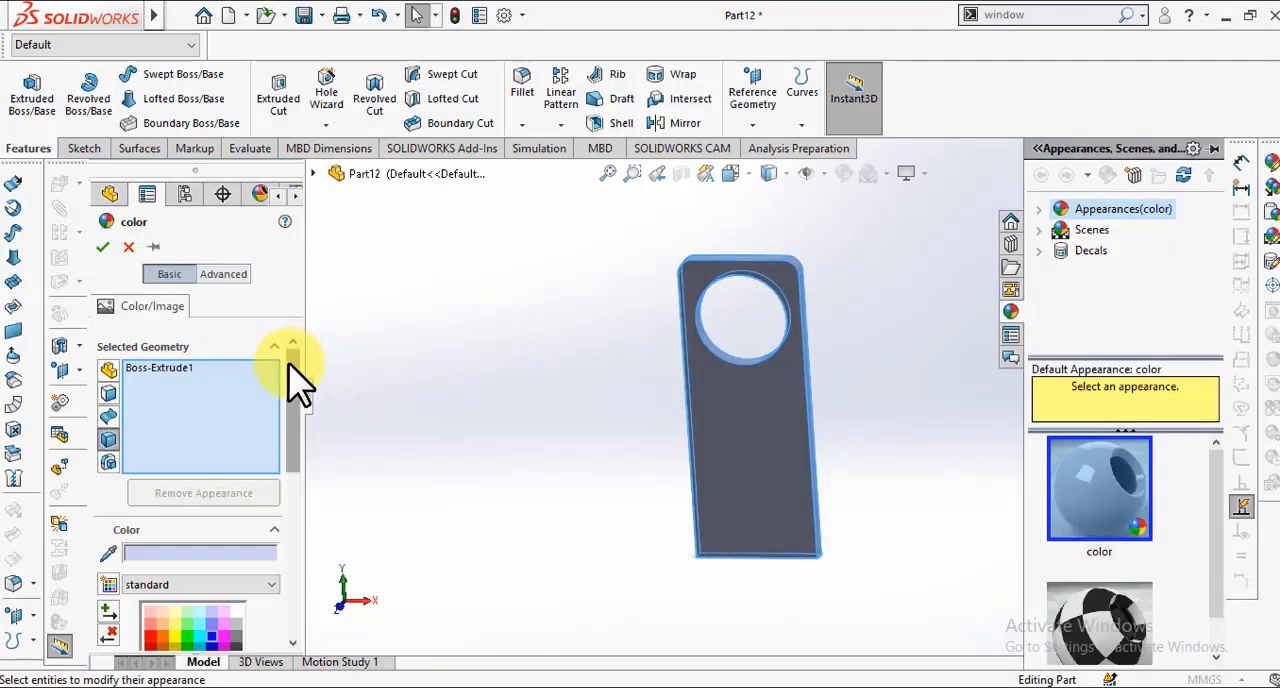
{"action": "left_click_drag", "start_coordinate": [292, 368], "coordinate": [310, 435]}
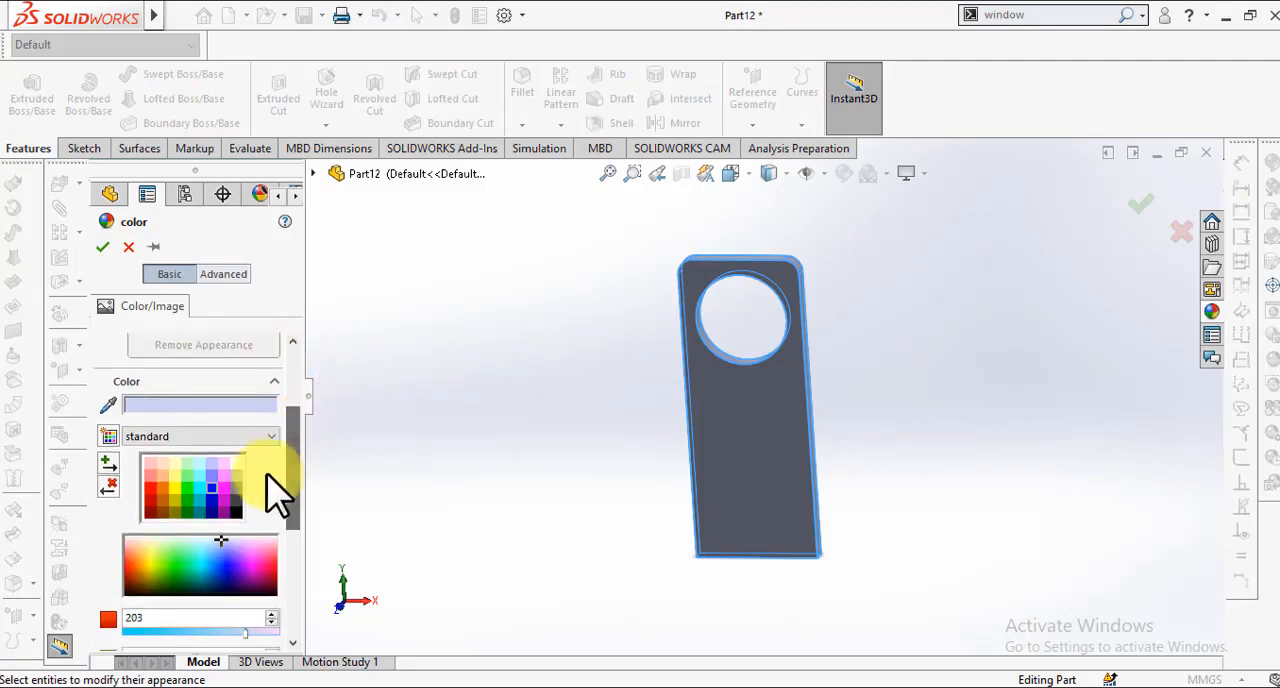
{"action": "left_click", "coordinate": [225, 489]}
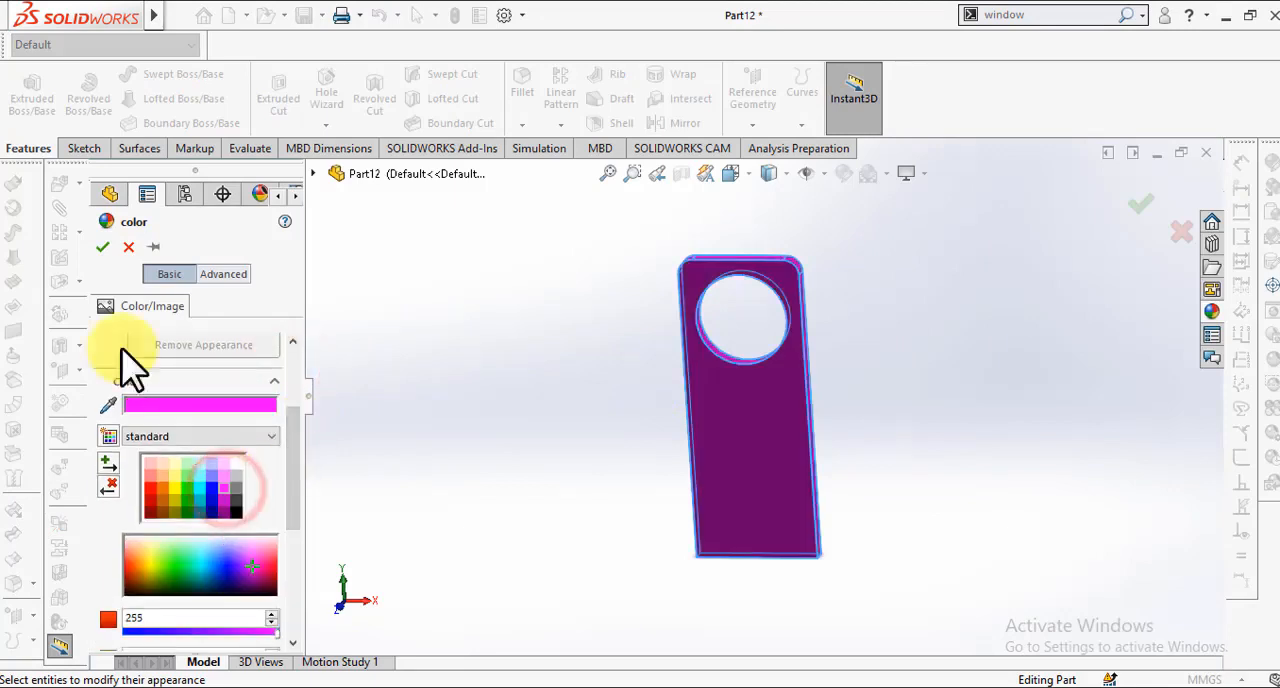
{"action": "left_click", "coordinate": [103, 247]}
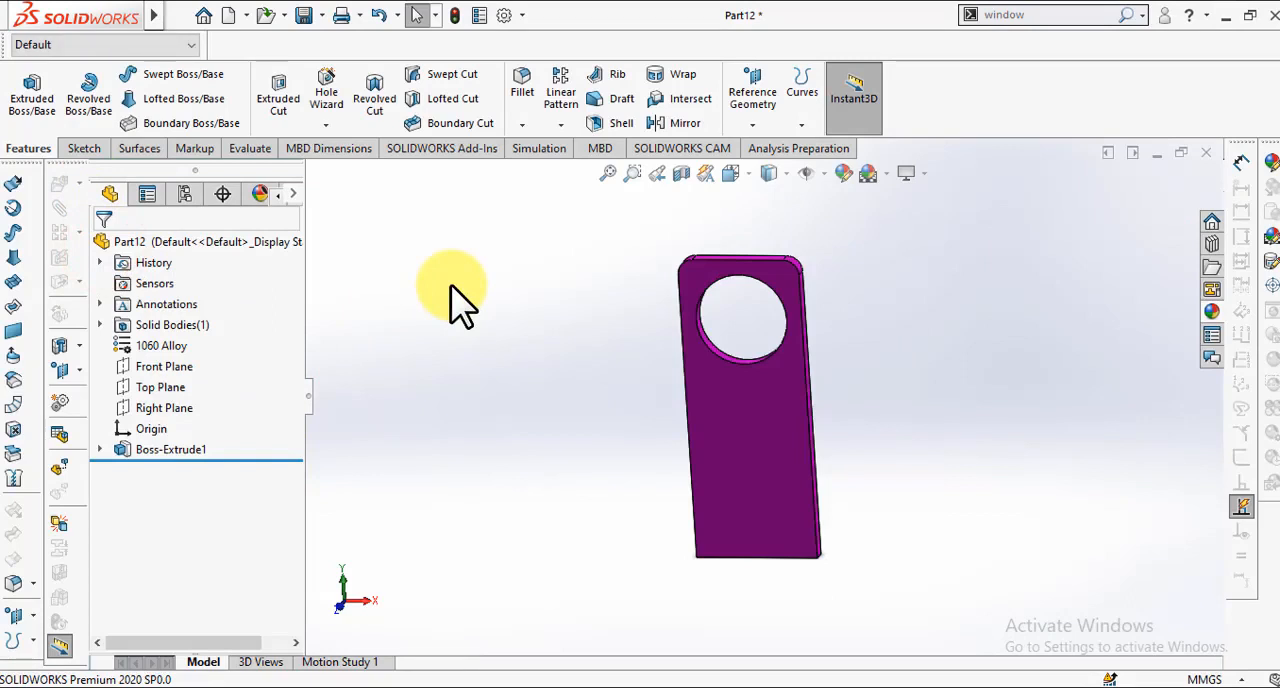
Step: Save the part as "Reactangle (2)" in the mates 1 folder
{"action": "key", "text": "ctrl+s"}
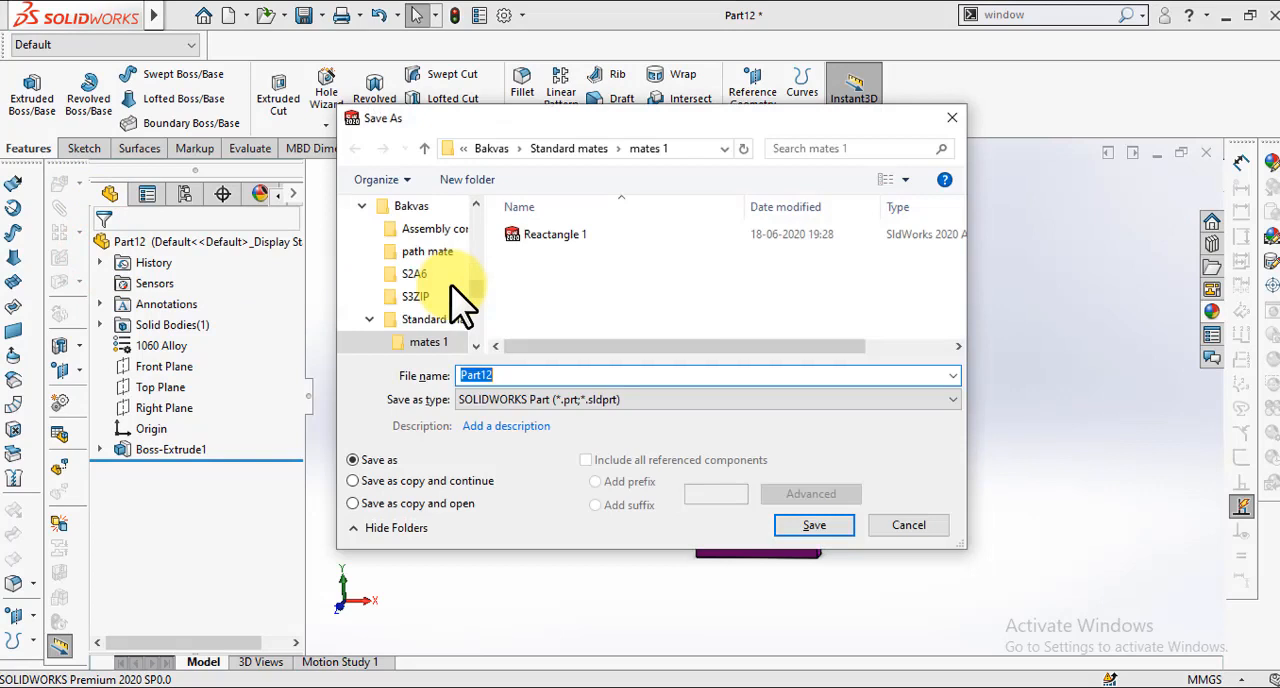
{"action": "type", "text": "Reactangle"}
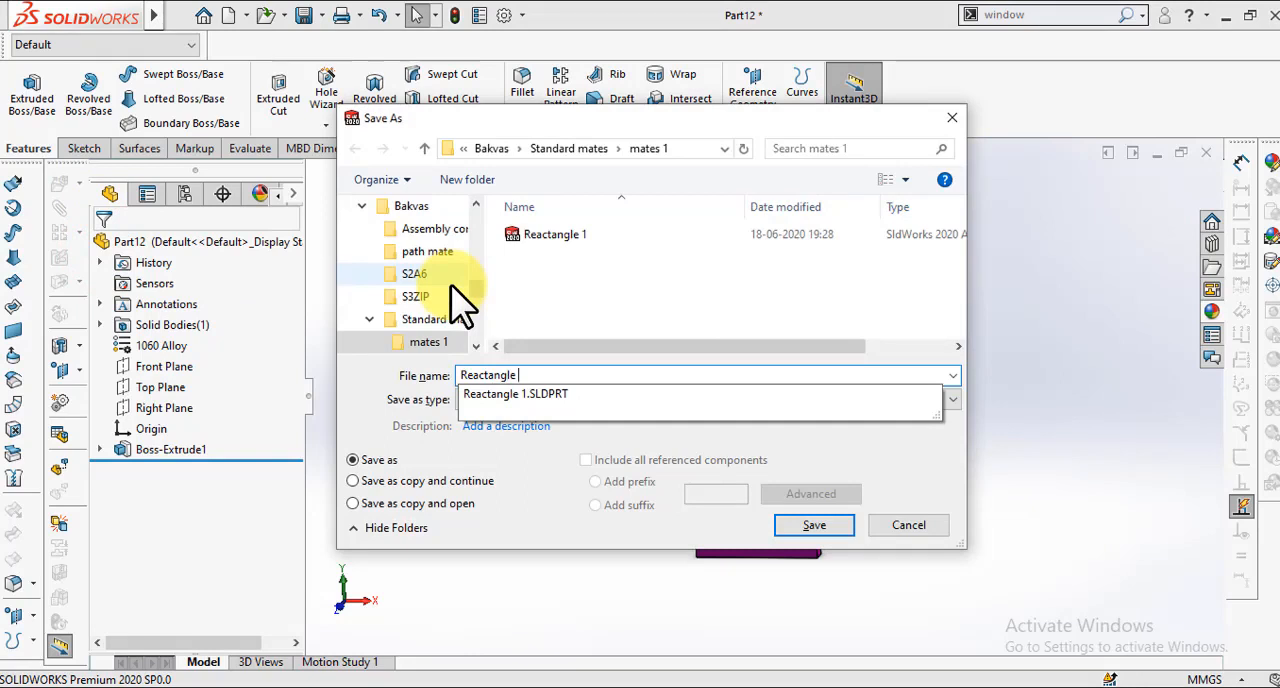
{"action": "type", "text": "(2"}
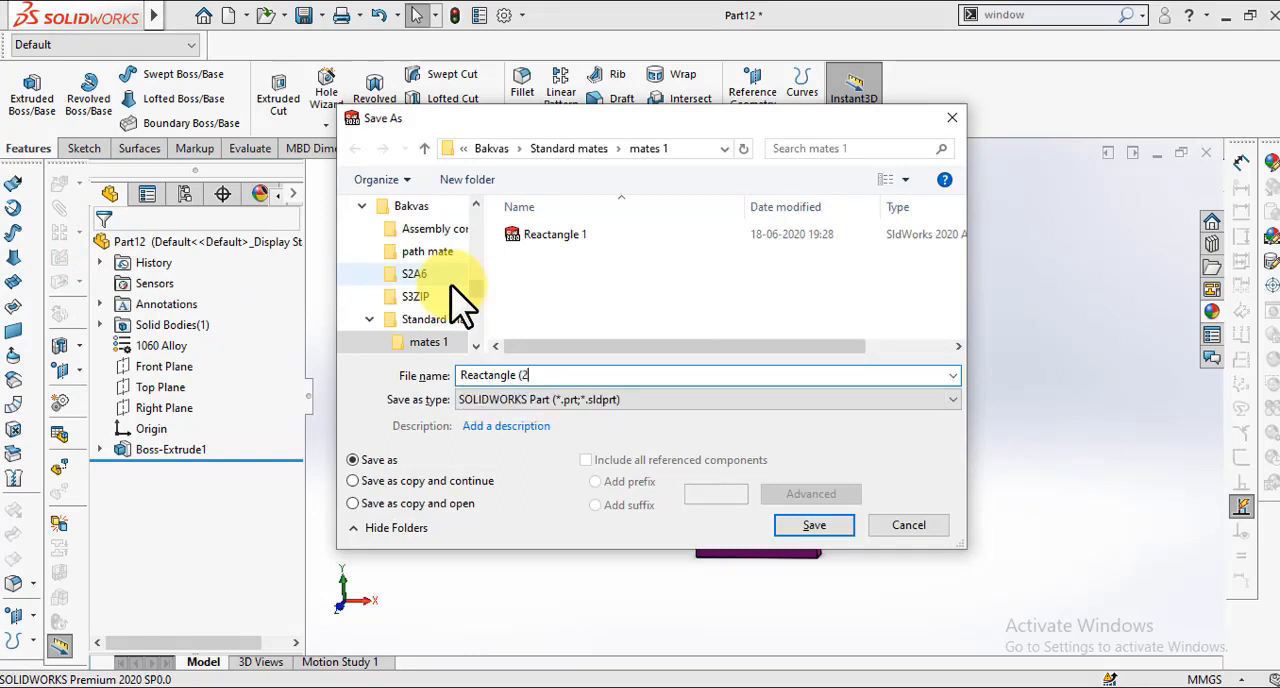
{"action": "key", "text": "Return"}
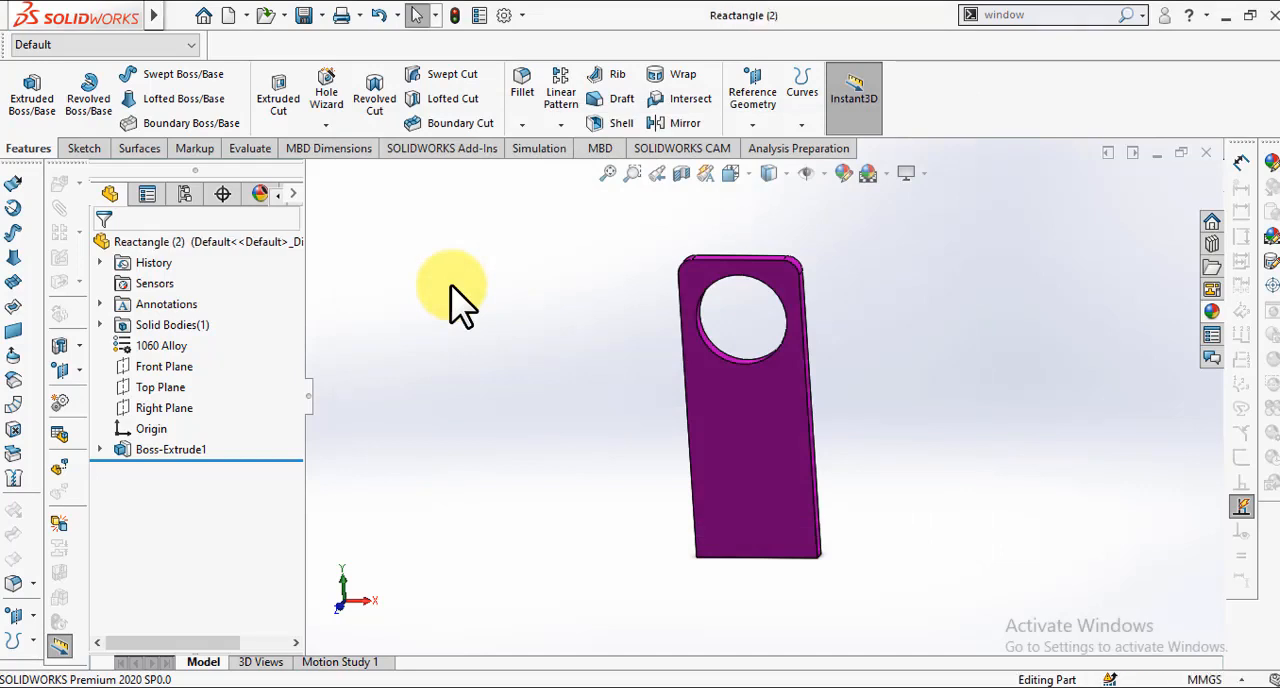
Step: Create a new part and assign 1060 Alloy as its material
{"action": "key", "text": "ctrl+n"}
{"action": "left_click", "coordinate": [467, 349]}
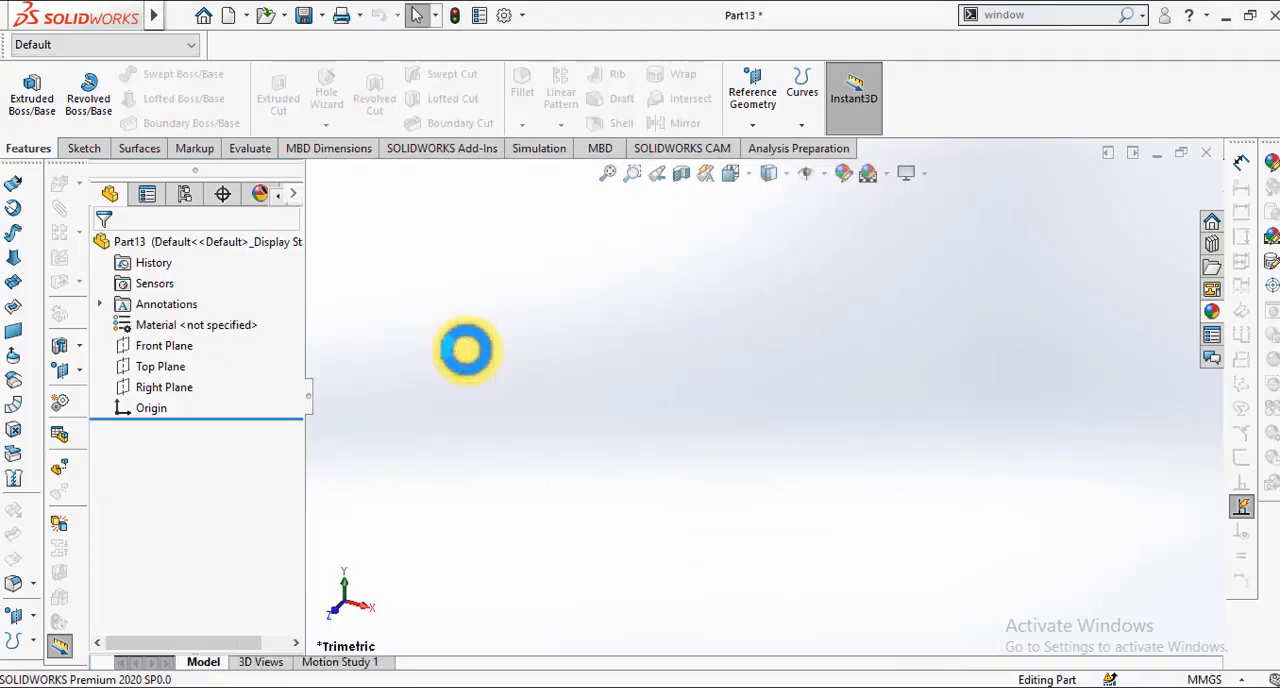
{"action": "right_click", "coordinate": [224, 325]}
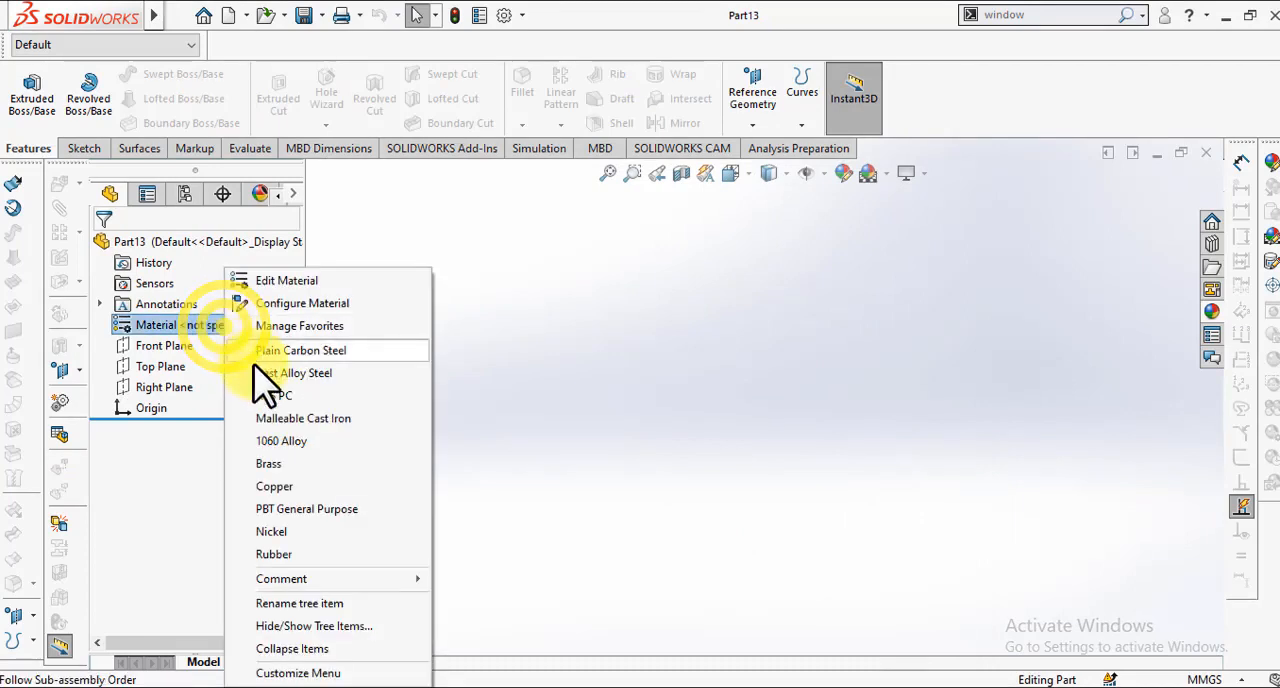
{"action": "left_click", "coordinate": [272, 438]}
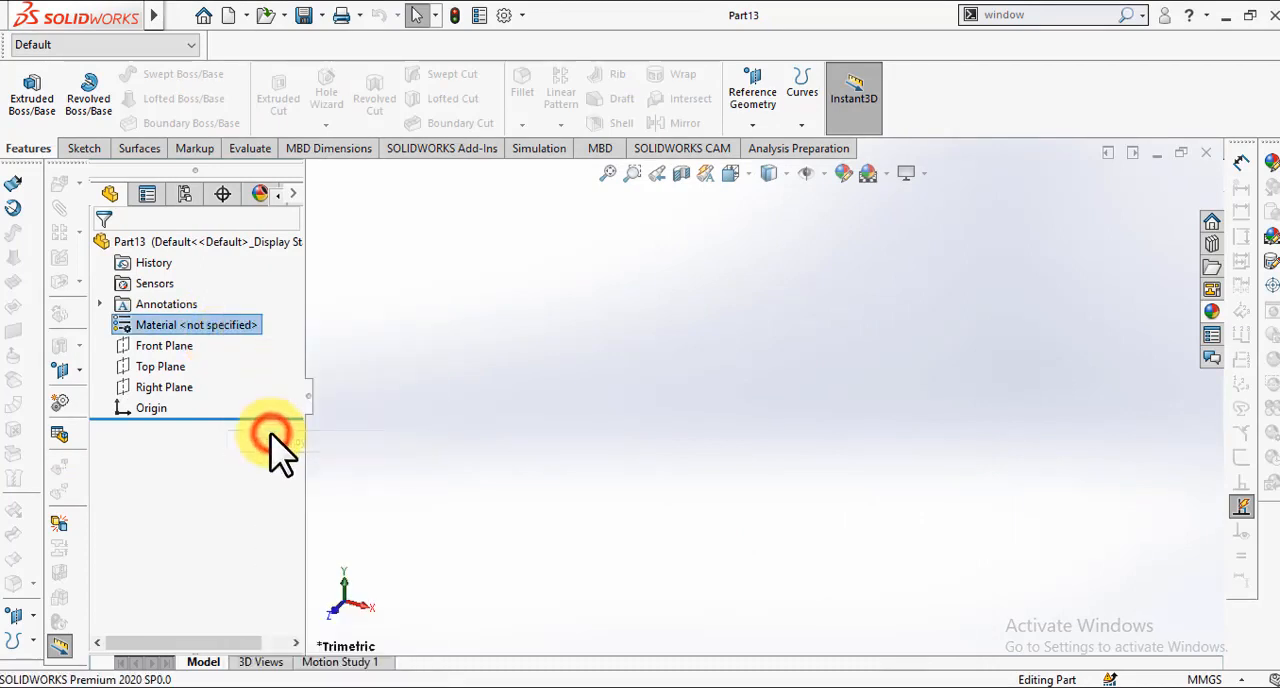
Step: Start a sketch on the Front Plane and draw a circle of about 49 mm radius centred on the origin
{"action": "right_click", "coordinate": [174, 346]}
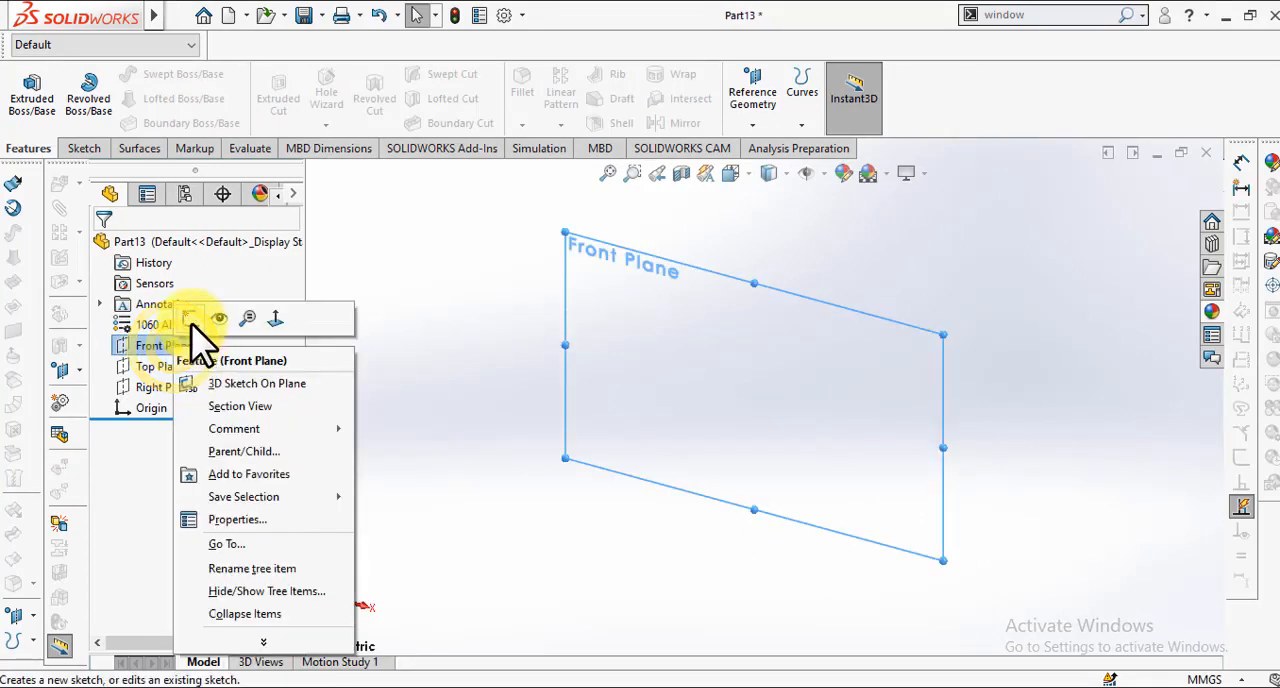
{"action": "left_click", "coordinate": [192, 324]}
{"action": "left_click", "coordinate": [159, 75]}
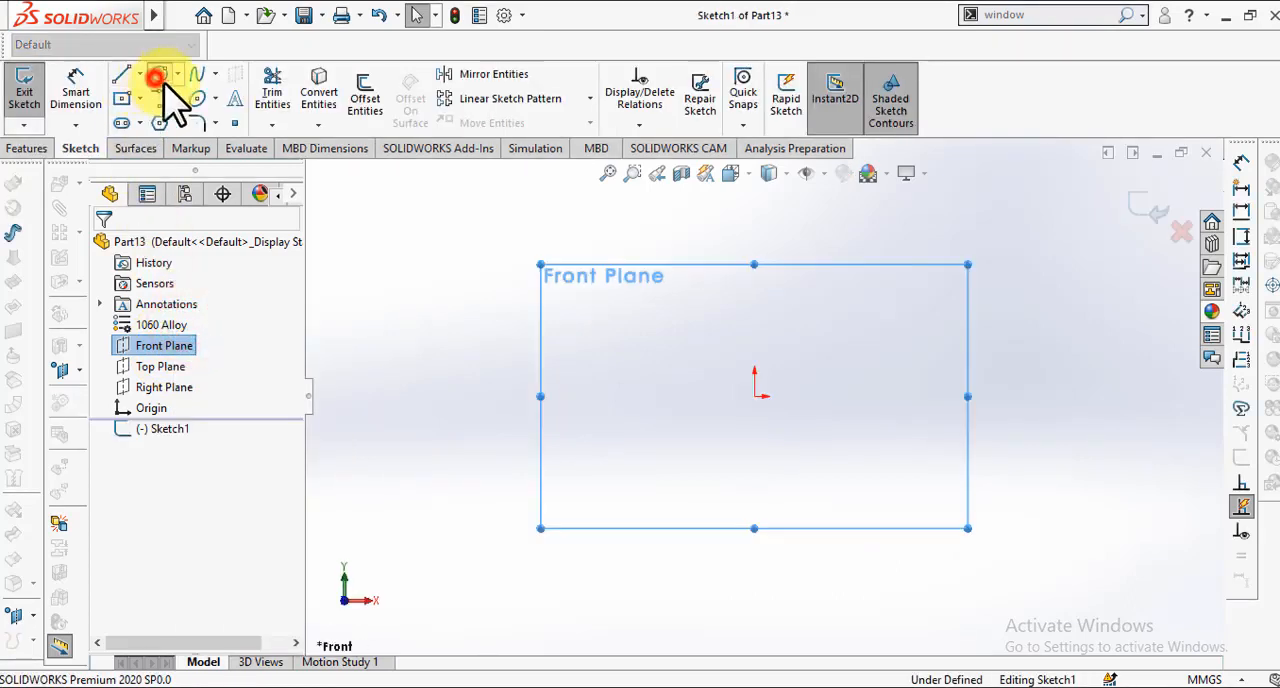
{"action": "left_click", "coordinate": [754, 396]}
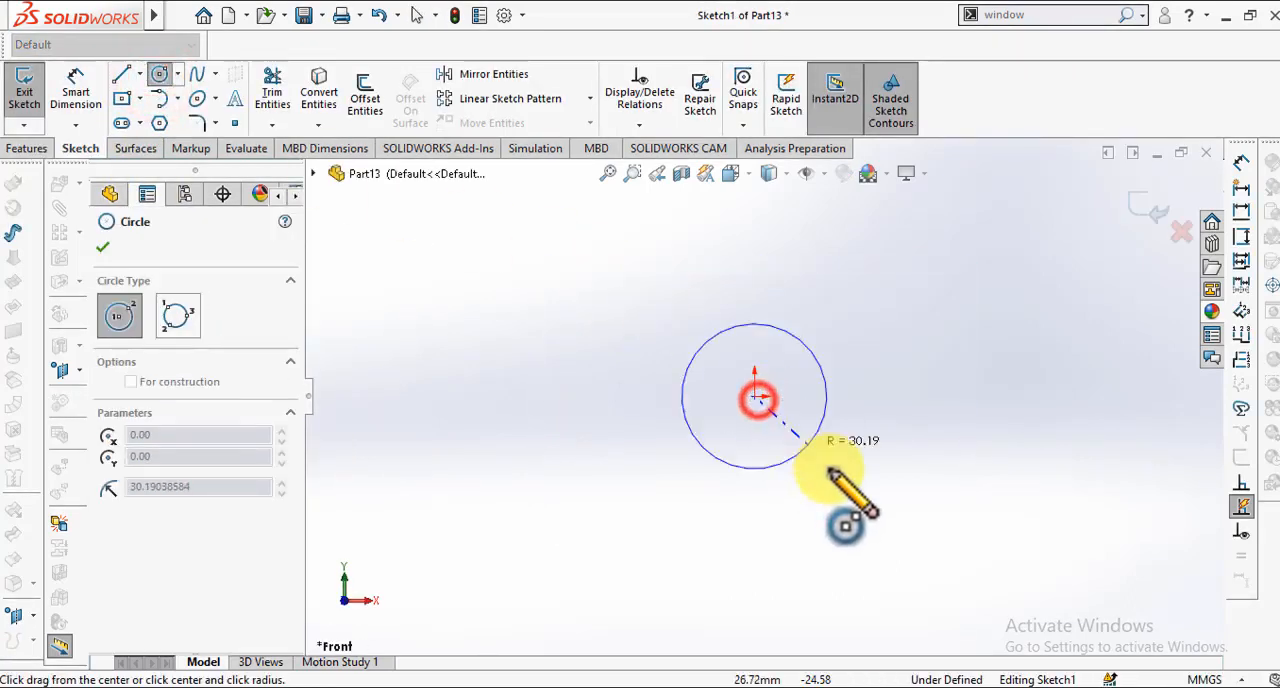
{"action": "left_click", "coordinate": [838, 484]}
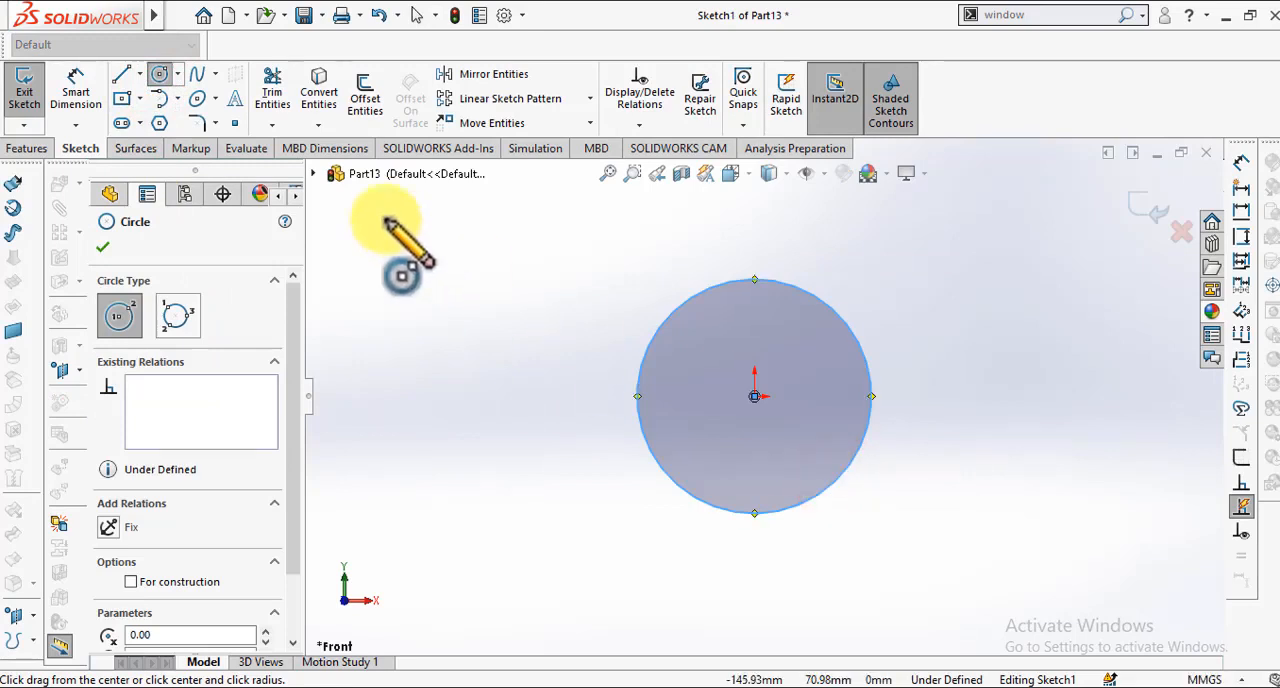
Step: Dimension the circle's diameter to 60 mm
{"action": "left_click", "coordinate": [75, 92]}
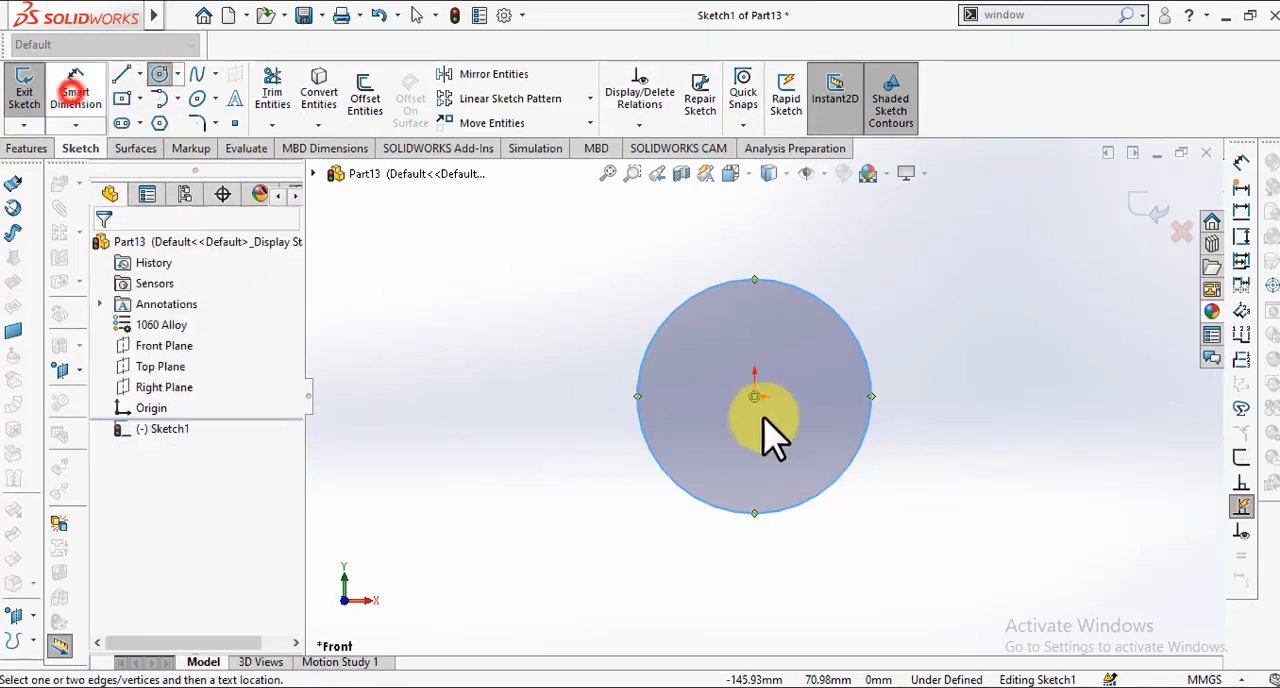
{"action": "left_click", "coordinate": [735, 284]}
{"action": "left_click", "coordinate": [436, 318]}
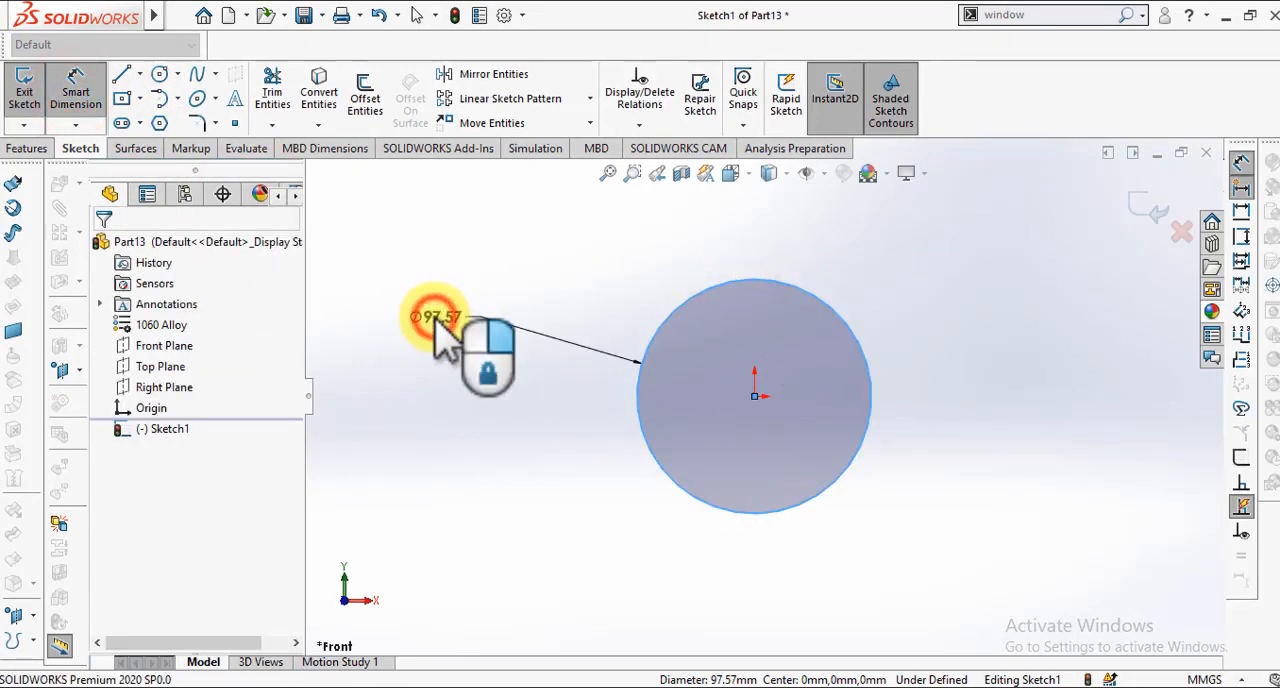
{"action": "type", "text": "60"}
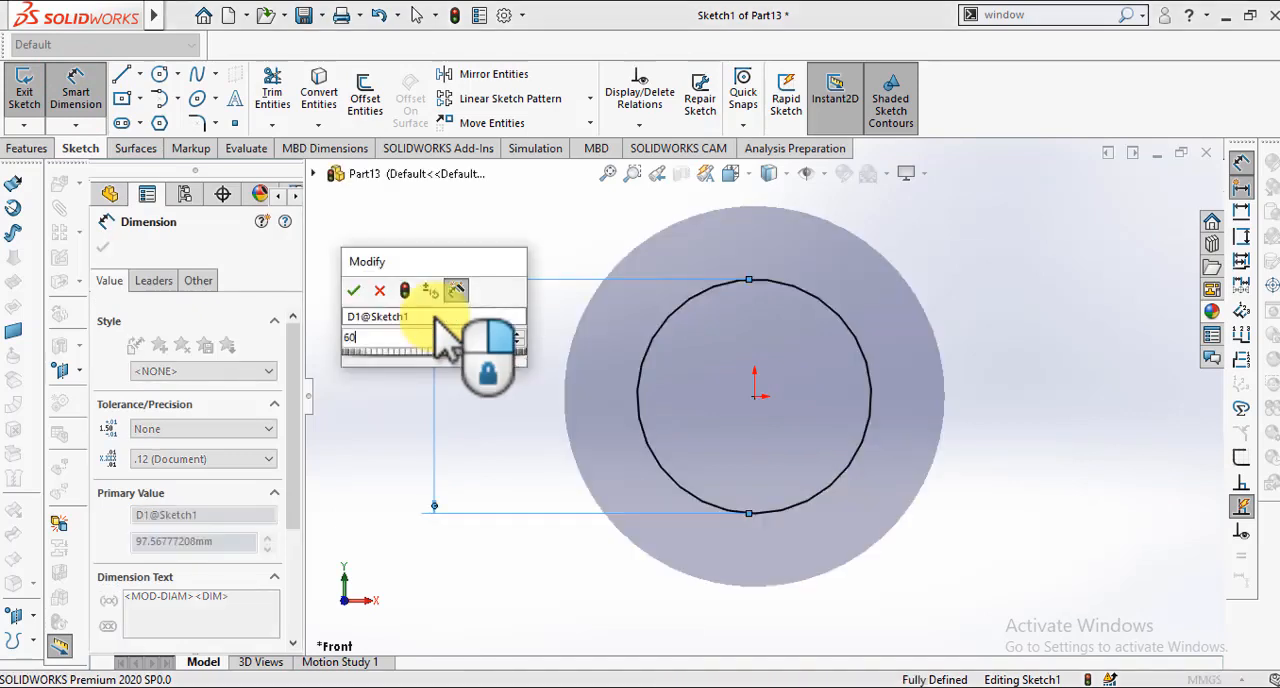
{"action": "key", "text": "Return"}
{"action": "left_click", "coordinate": [102, 247]}
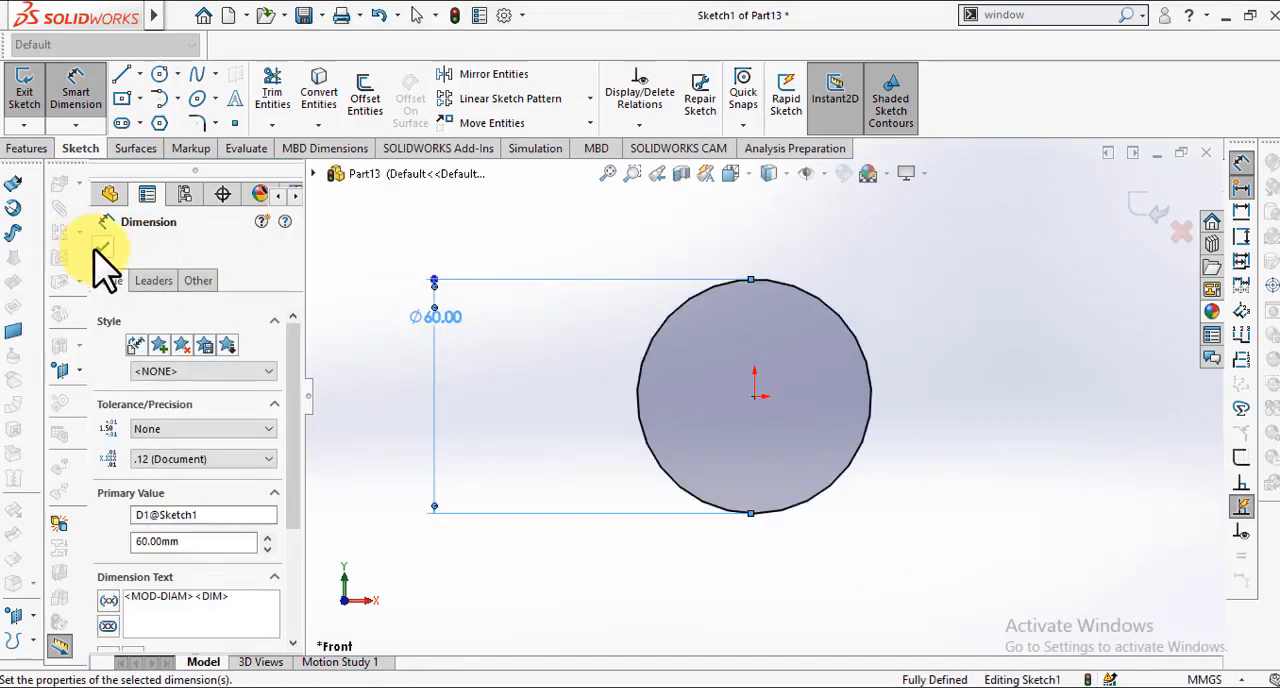
Step: Extrude the 60 mm circle as a blind boss with a depth of 80 mm
{"action": "left_click", "coordinate": [26, 149]}
{"action": "left_click", "coordinate": [32, 100]}
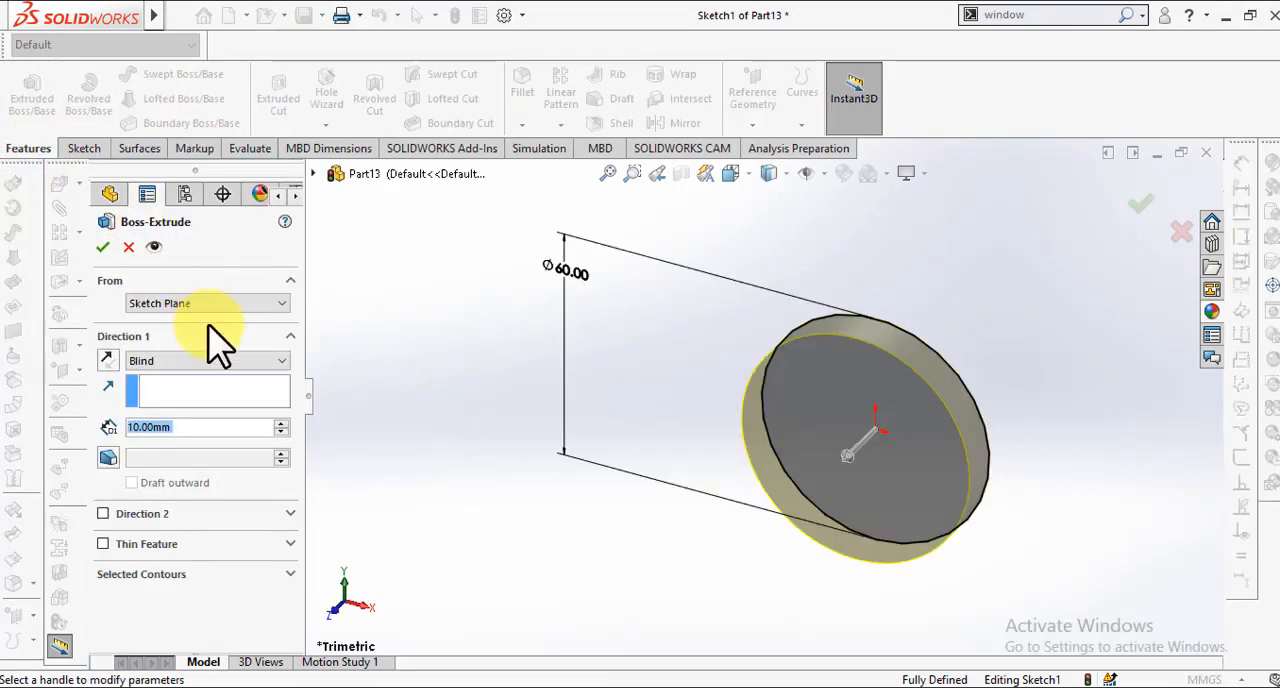
{"action": "type", "text": "80"}
{"action": "key", "text": "Return"}
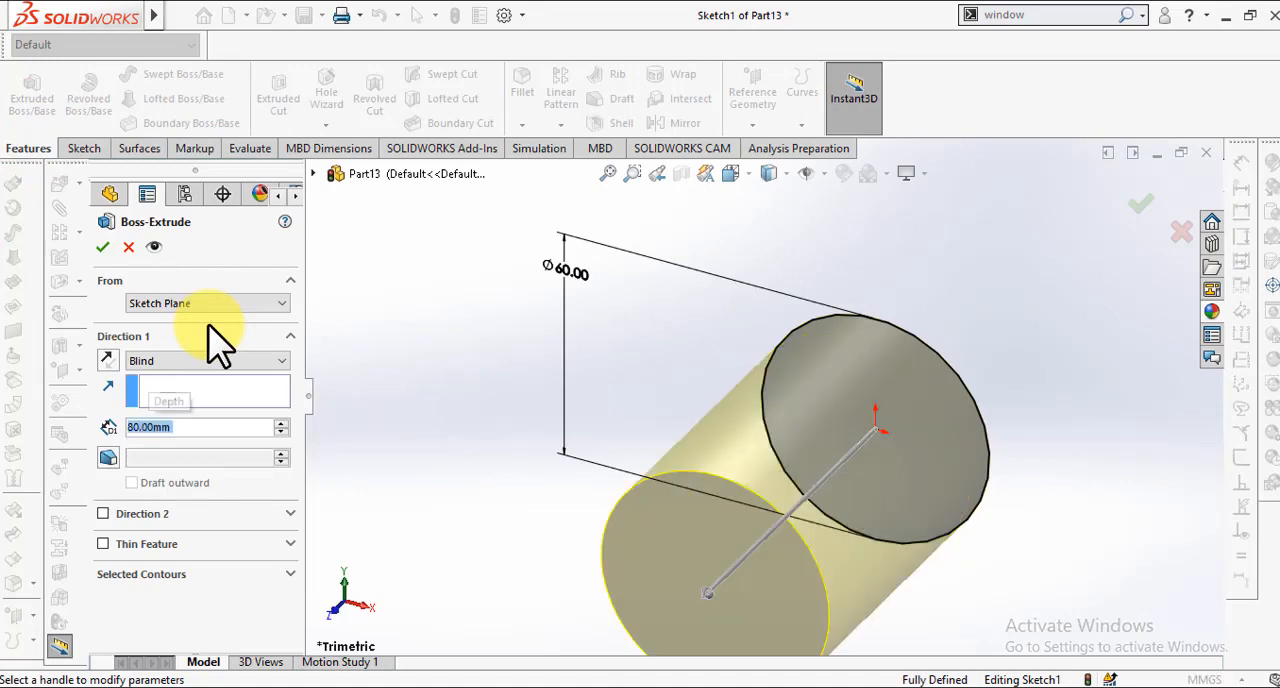
{"action": "left_click", "coordinate": [105, 250]}
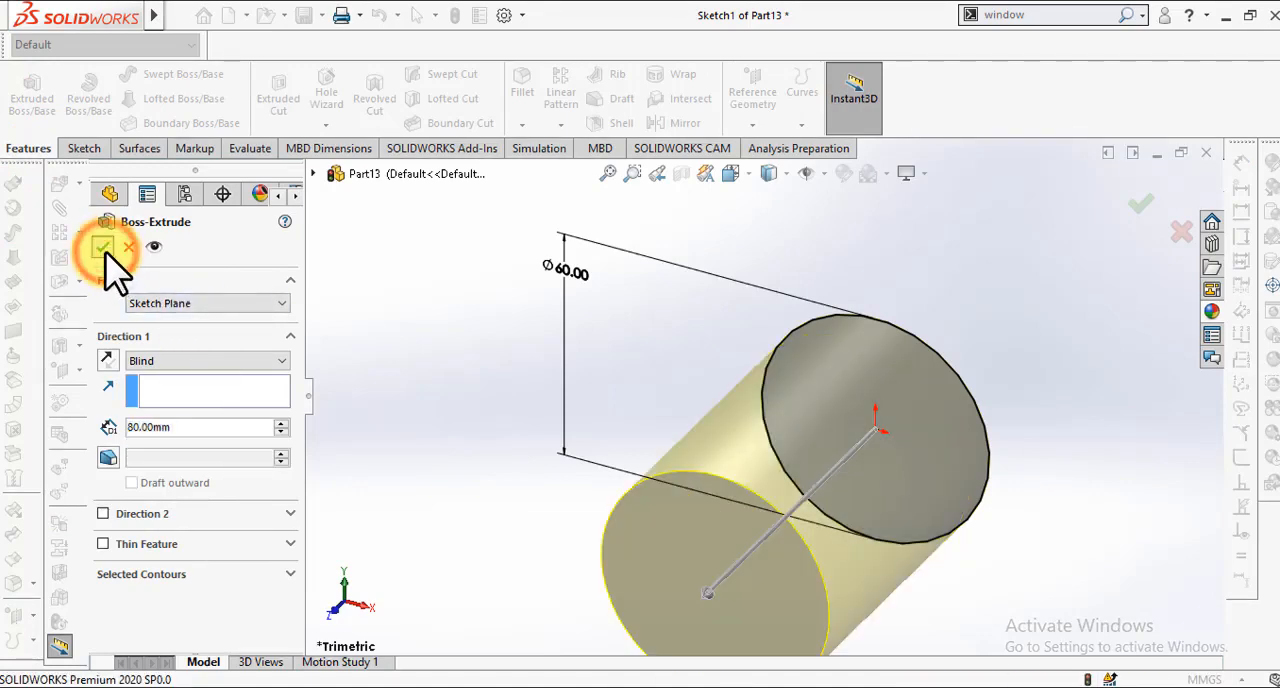
{"action": "left_click", "coordinate": [415, 300]}
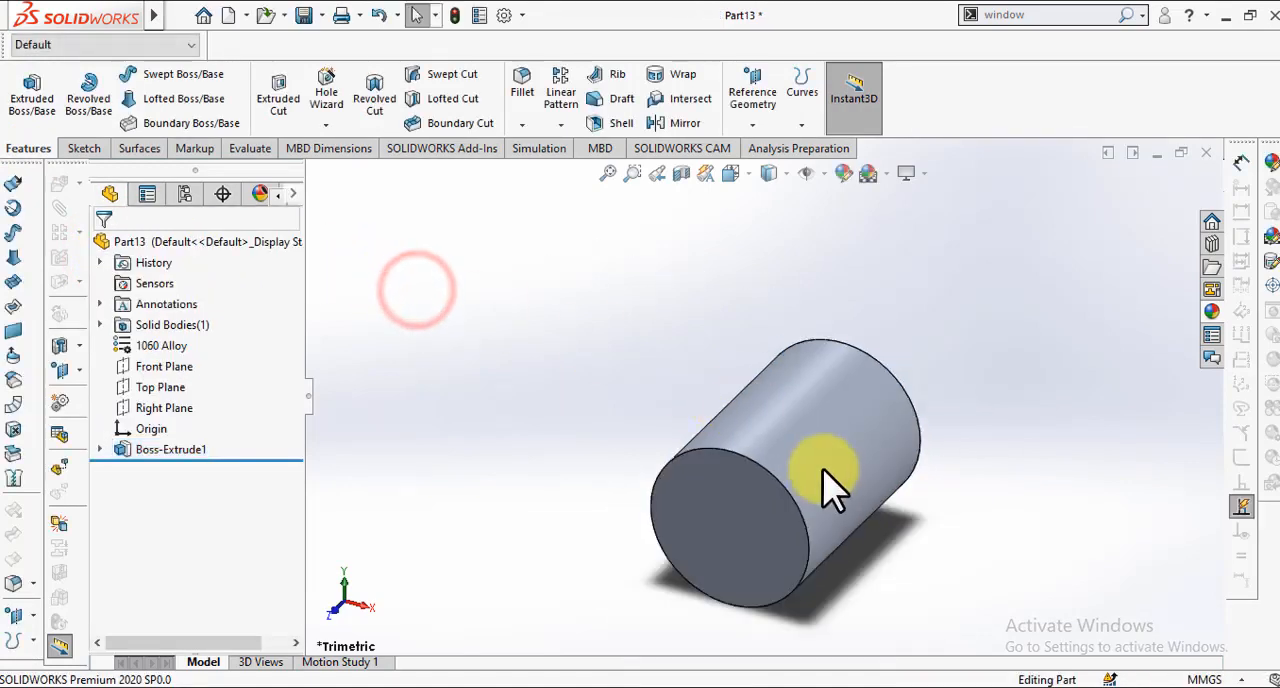
Step: Apply a yellow colour appearance to the extruded cylinder feature
{"action": "right_click", "coordinate": [828, 488]}
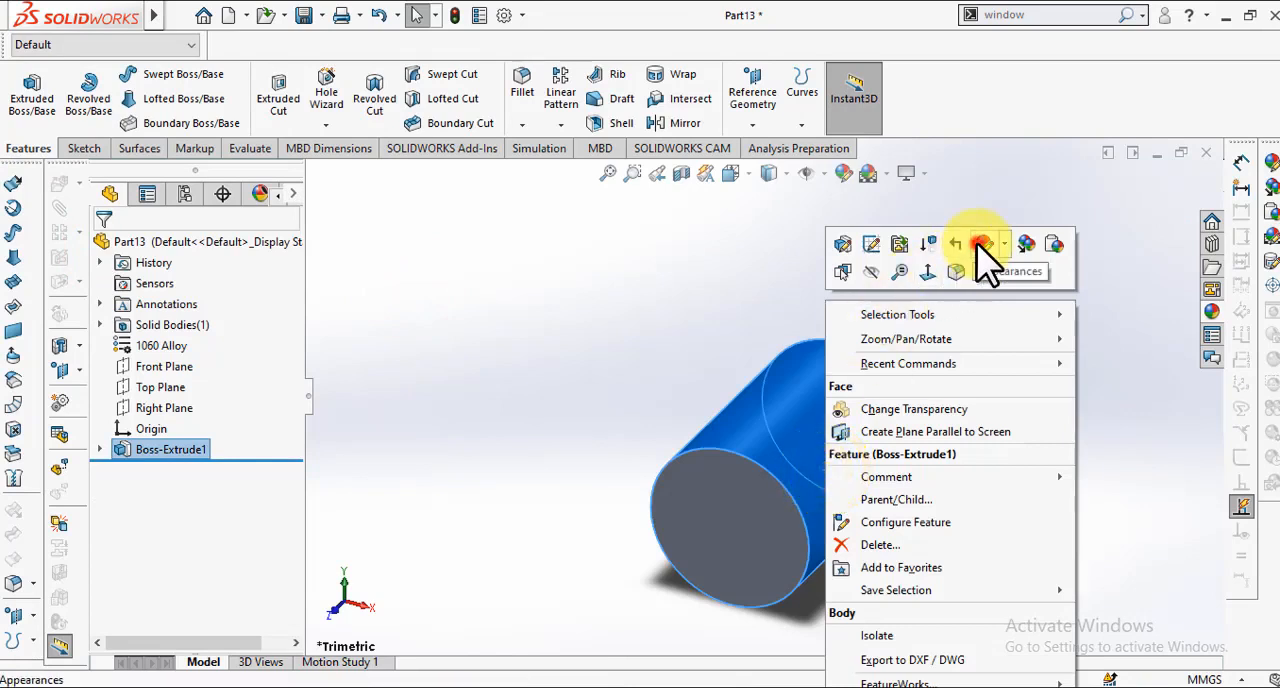
{"action": "left_click", "coordinate": [985, 250]}
{"action": "left_click", "coordinate": [999, 320]}
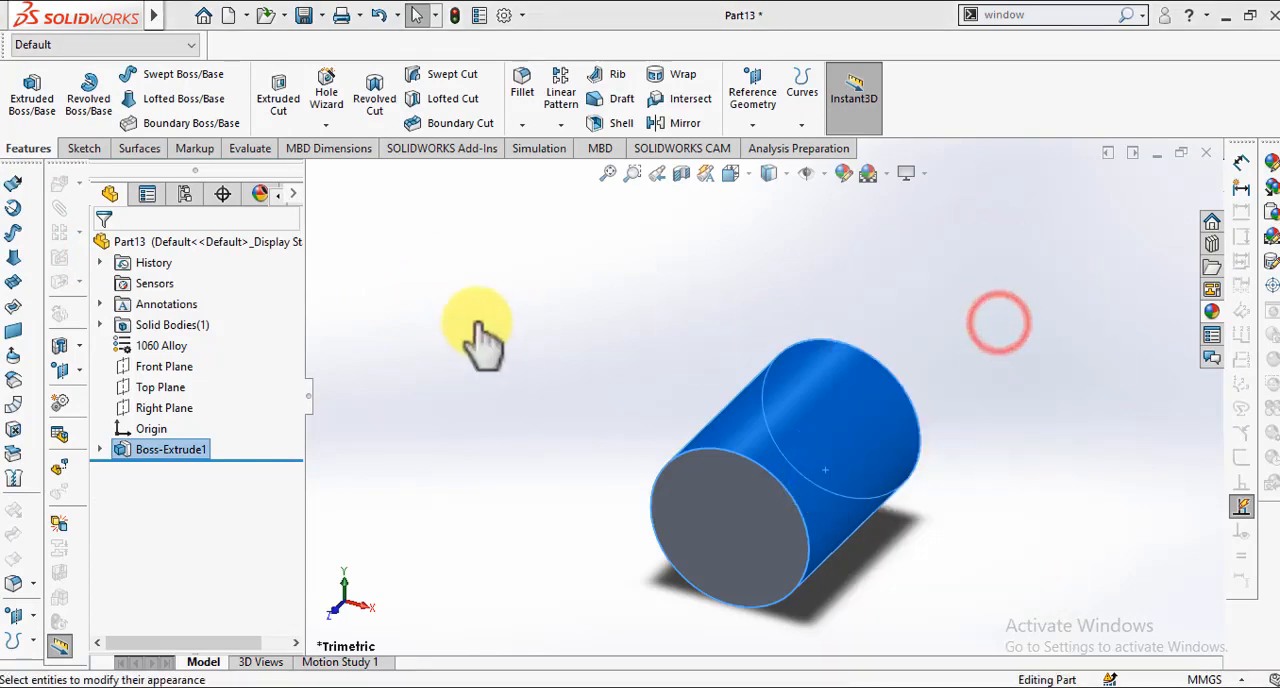
{"action": "left_click", "coordinate": [240, 455]}
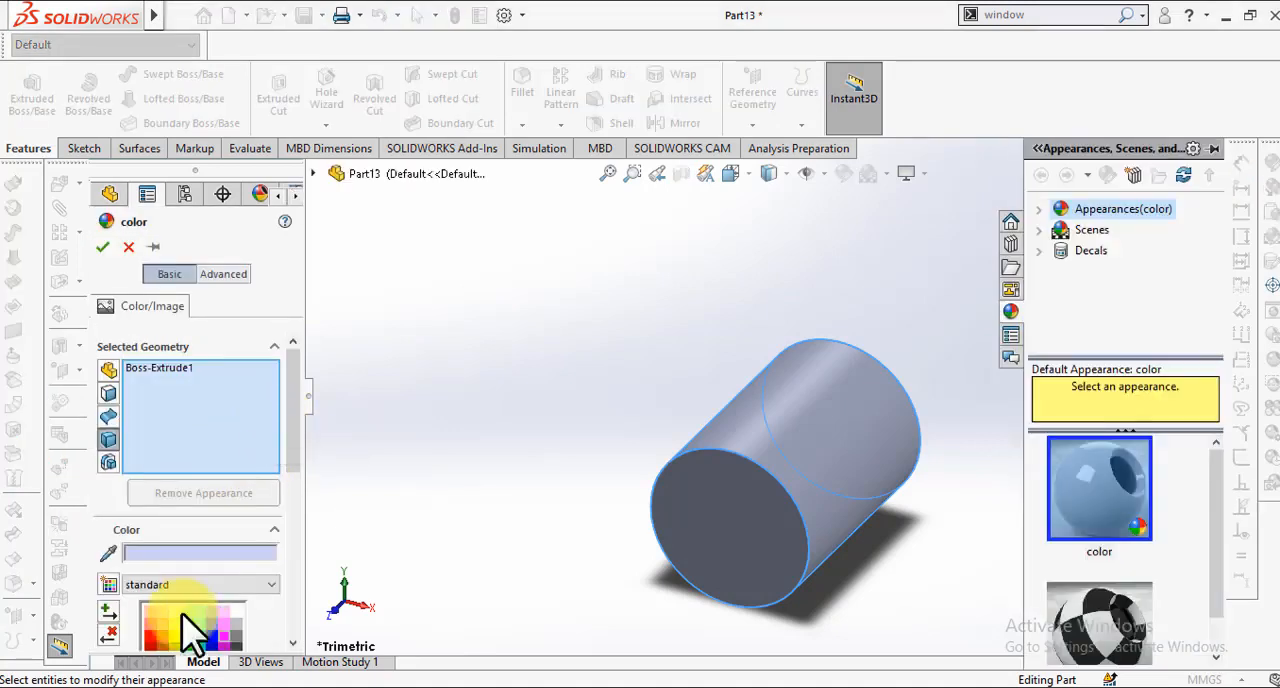
{"action": "left_click", "coordinate": [172, 640]}
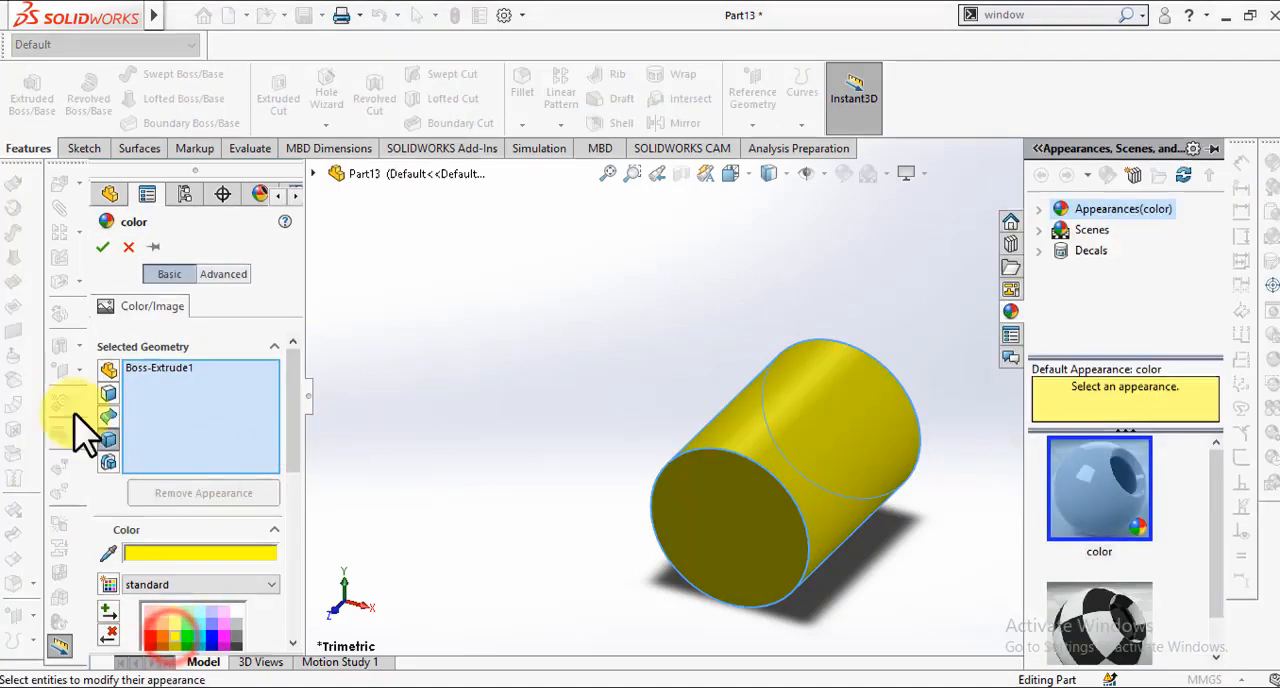
{"action": "left_click", "coordinate": [102, 248]}
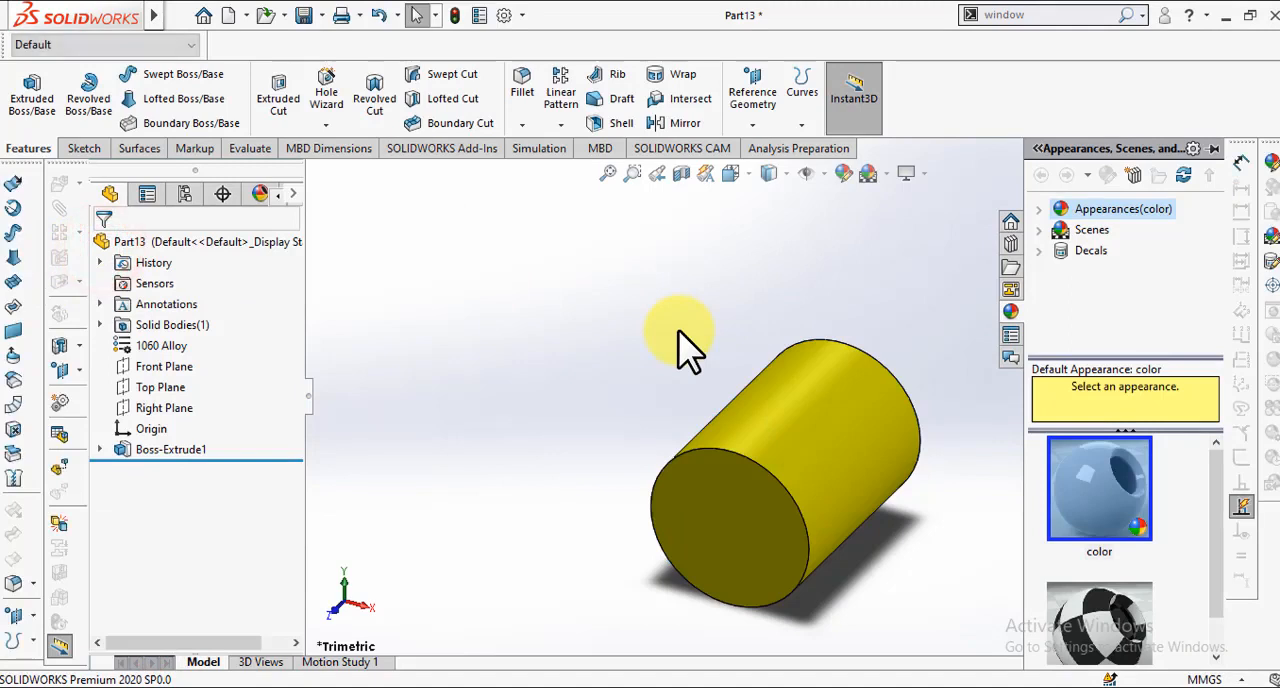
{"action": "left_click", "coordinate": [606, 298]}
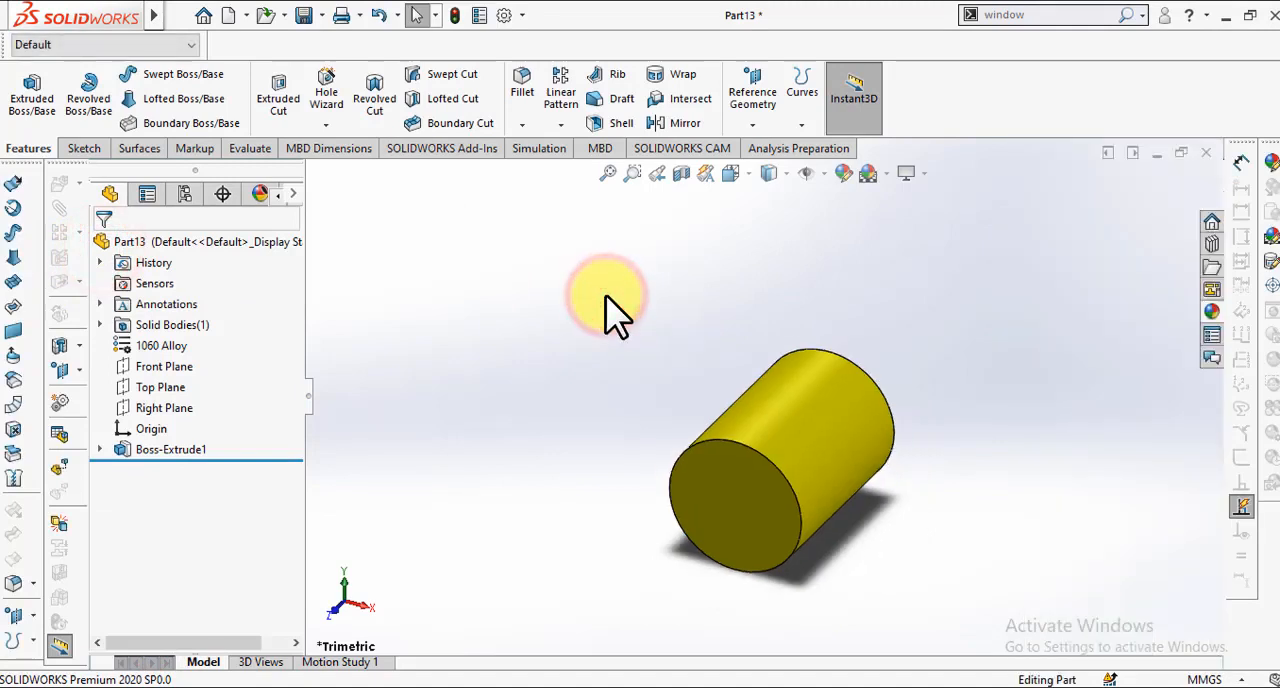
Step: Save the part as "Cylinder" in the mates 1 folder
{"action": "key", "text": "ctrl+s"}
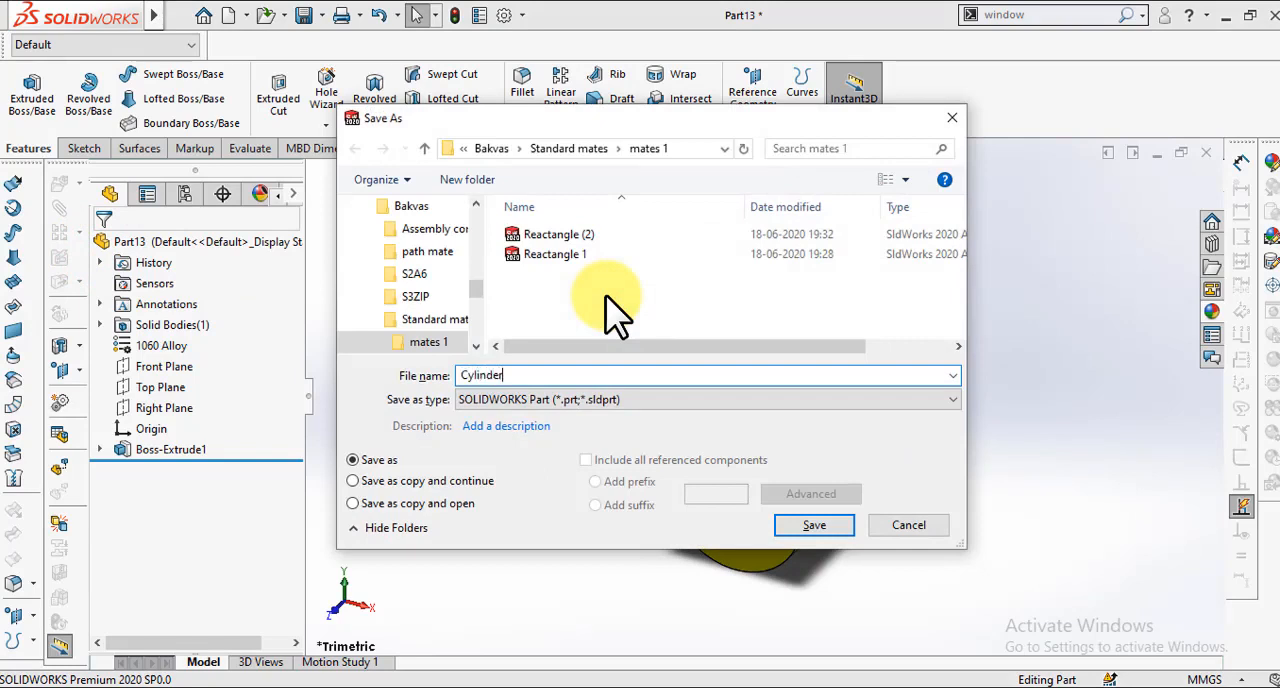
{"action": "key", "text": "Return"}
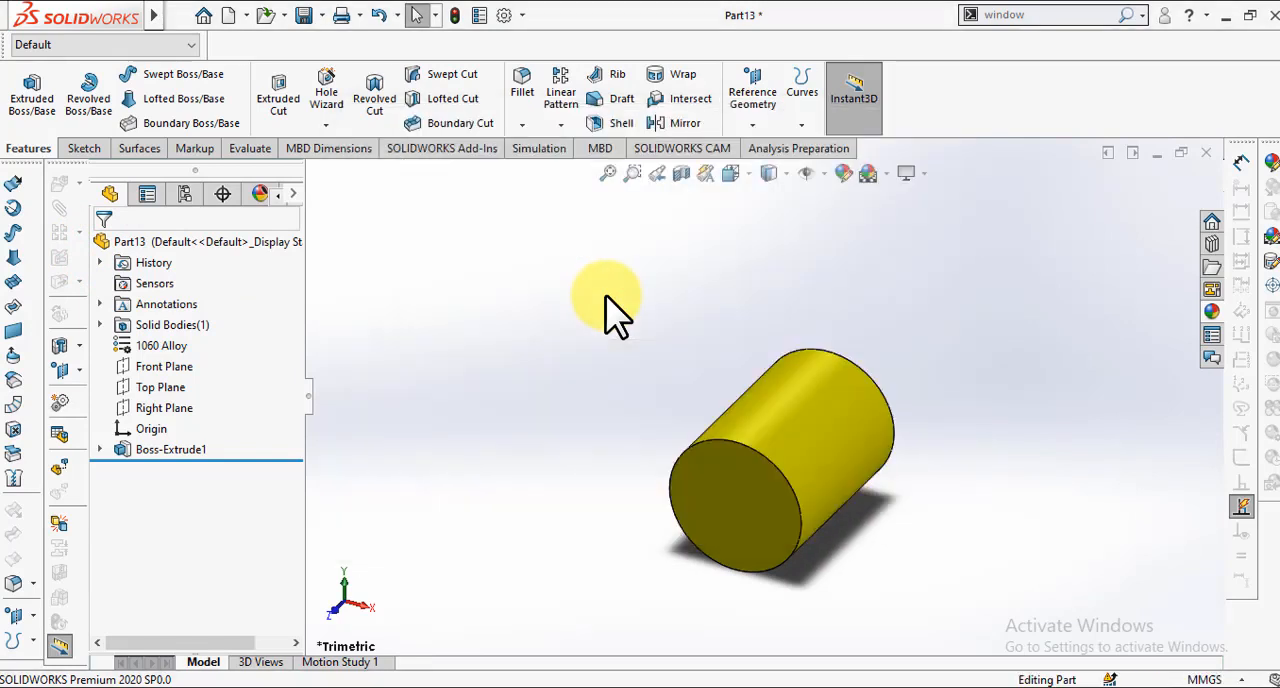
{"action": "scroll", "coordinate": [612, 310], "scroll_direction": "up", "scroll_amount": 3}
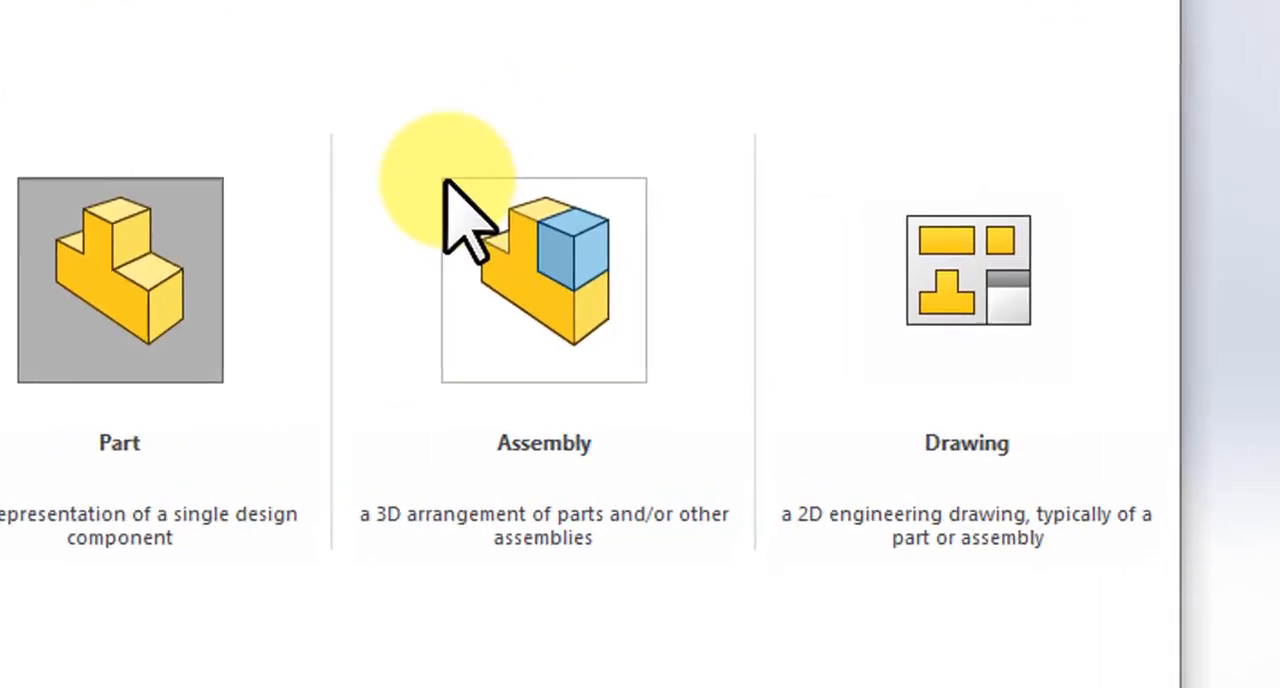
Step: Create a new assembly and choose Reactangle 1, Reactangle (2) and Cylinder as the components to insert
{"action": "left_click", "coordinate": [495, 255]}
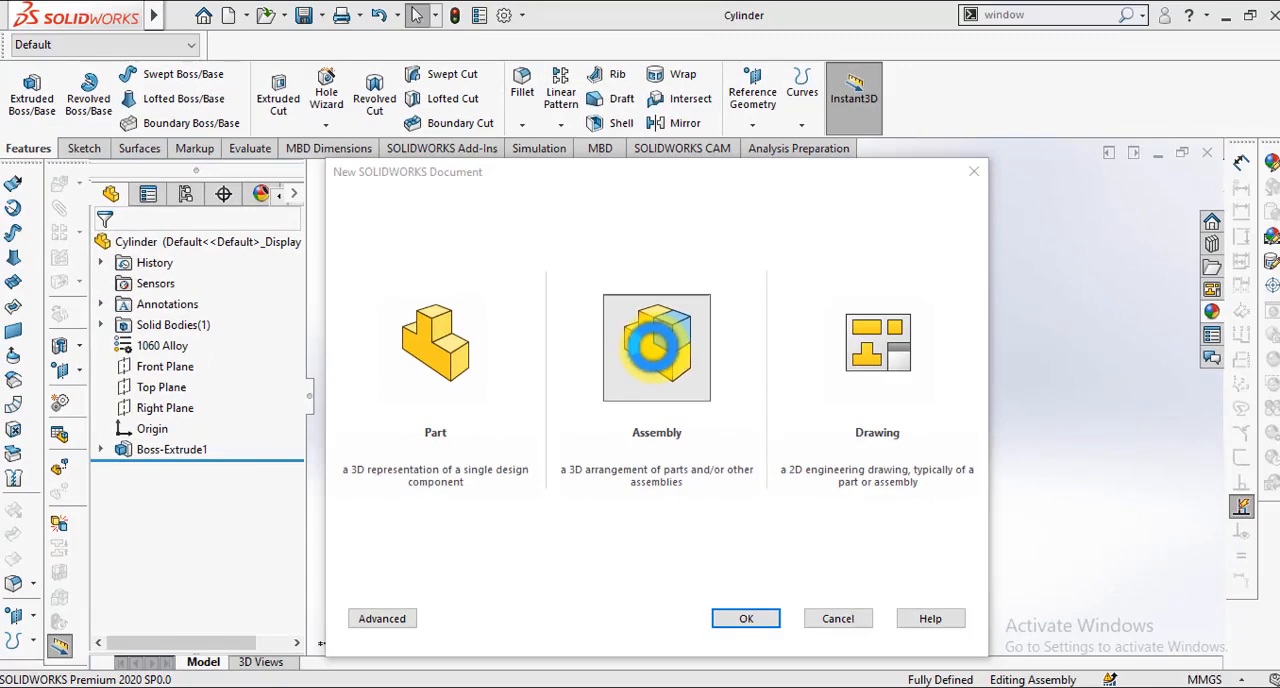
{"action": "double_click", "coordinate": [655, 345]}
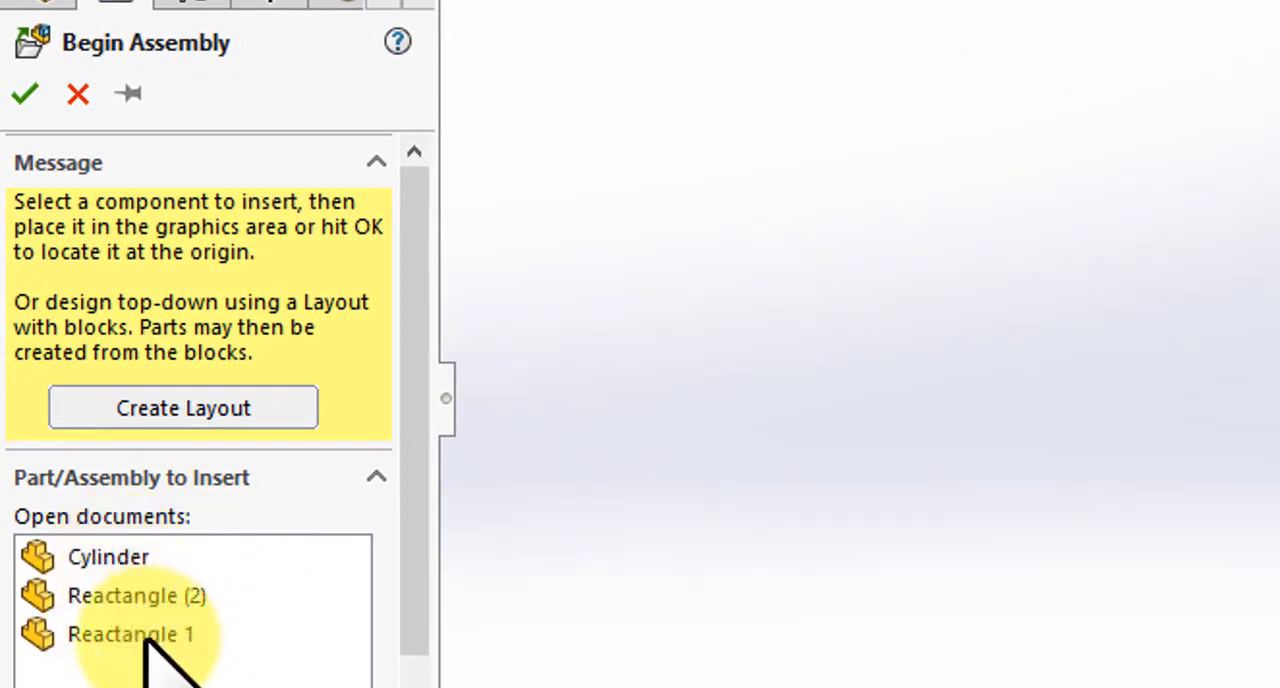
{"action": "left_click", "coordinate": [145, 636]}
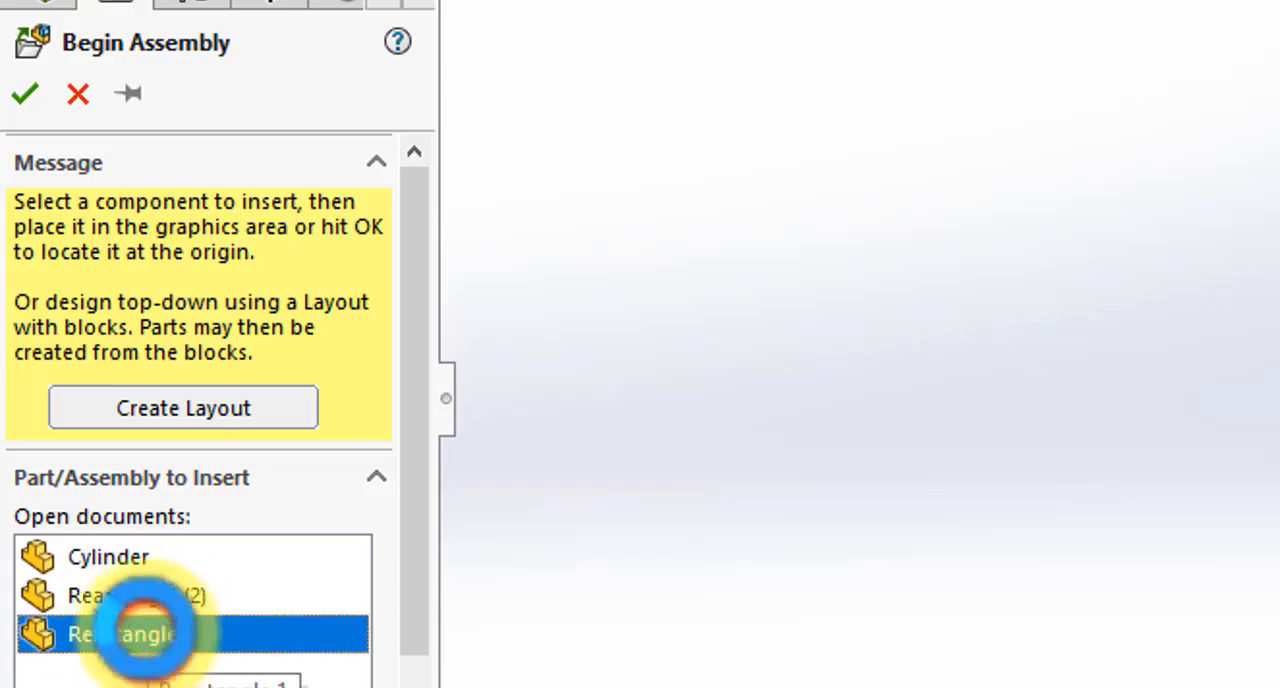
{"action": "left_click", "coordinate": [145, 596], "text": "ctrl"}
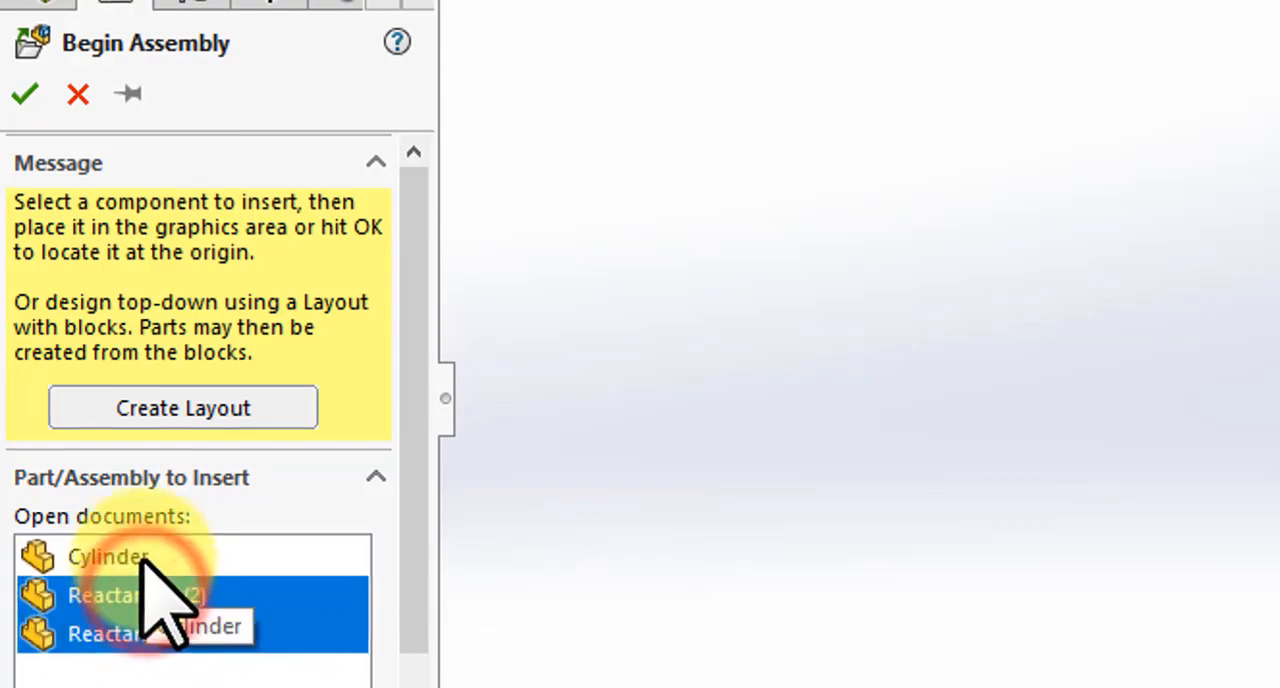
{"action": "left_click", "coordinate": [143, 557], "text": "ctrl"}
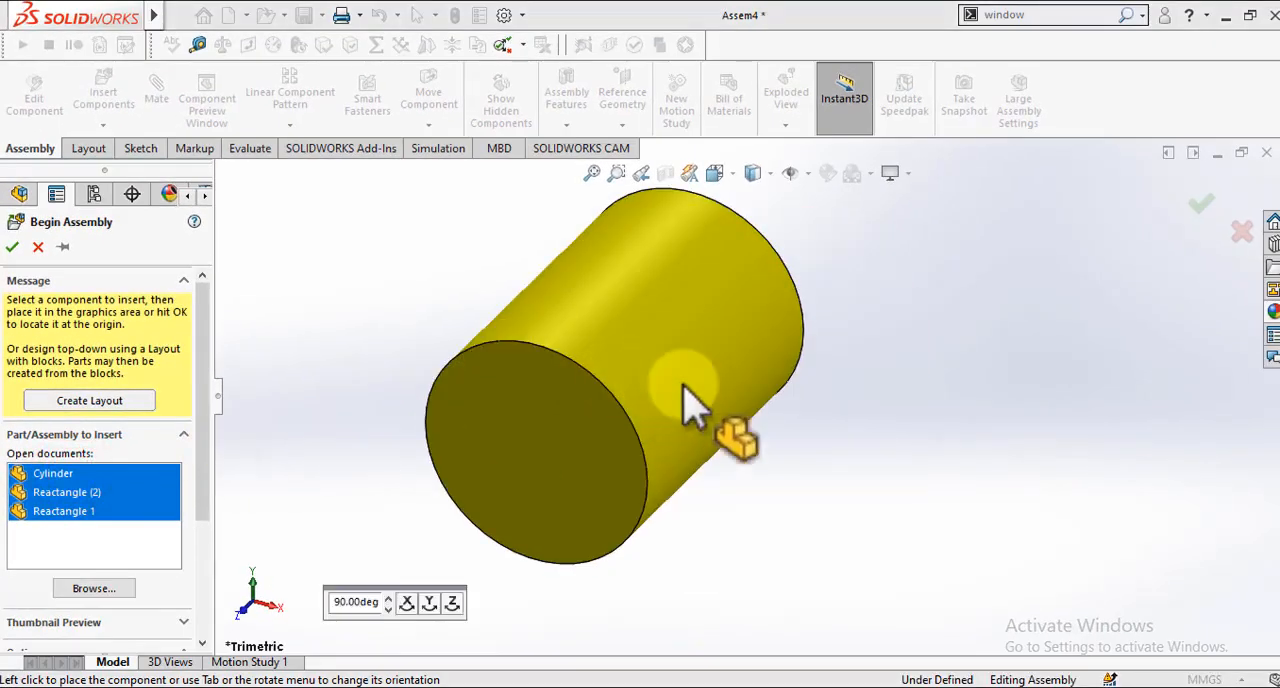
Step: Place the yellow cylinder first, the magenta plate to its left and the blue plate to its right in the assembly
{"action": "scroll", "coordinate": [723, 398], "scroll_direction": "up", "scroll_amount": 2}
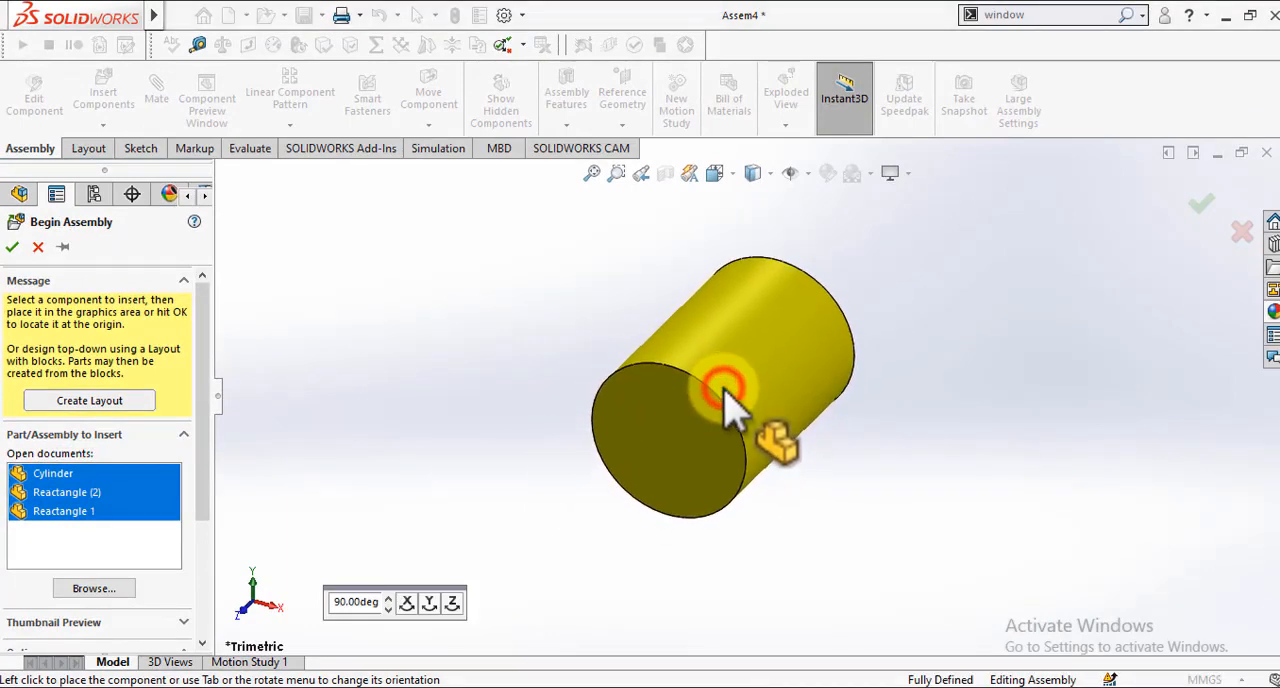
{"action": "left_click", "coordinate": [723, 398]}
{"action": "scroll", "coordinate": [480, 365], "scroll_direction": "up", "scroll_amount": 2}
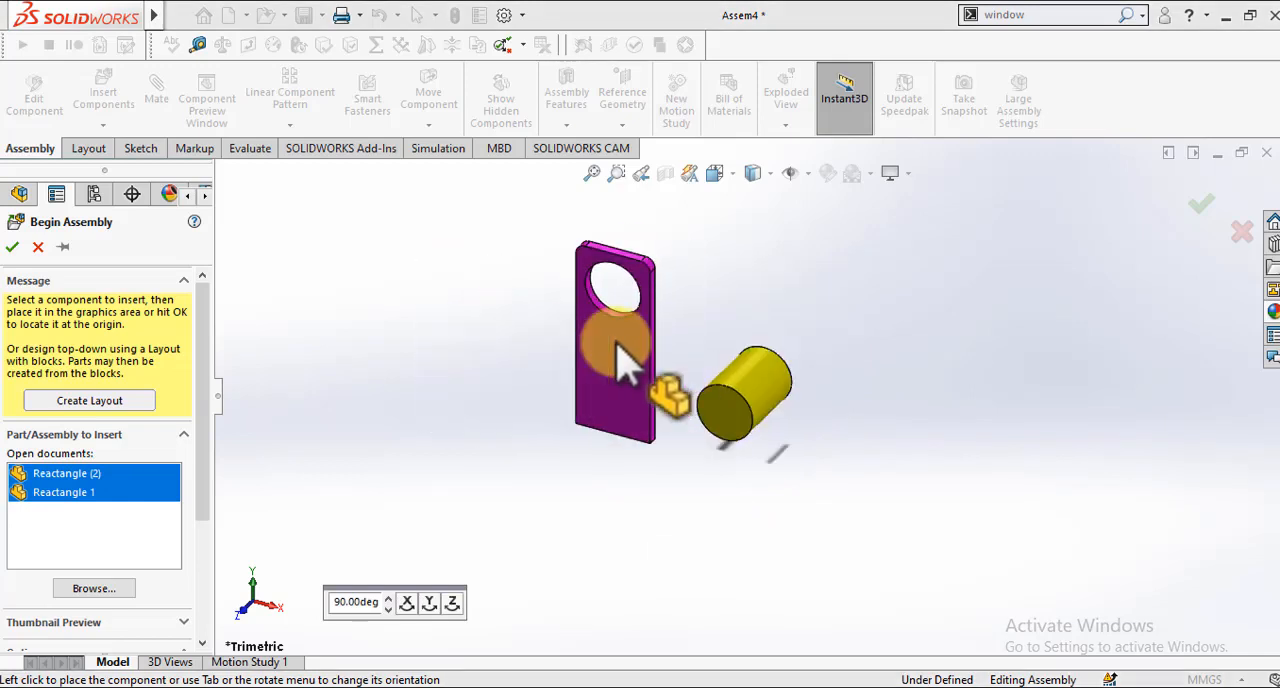
{"action": "left_click", "coordinate": [616, 362]}
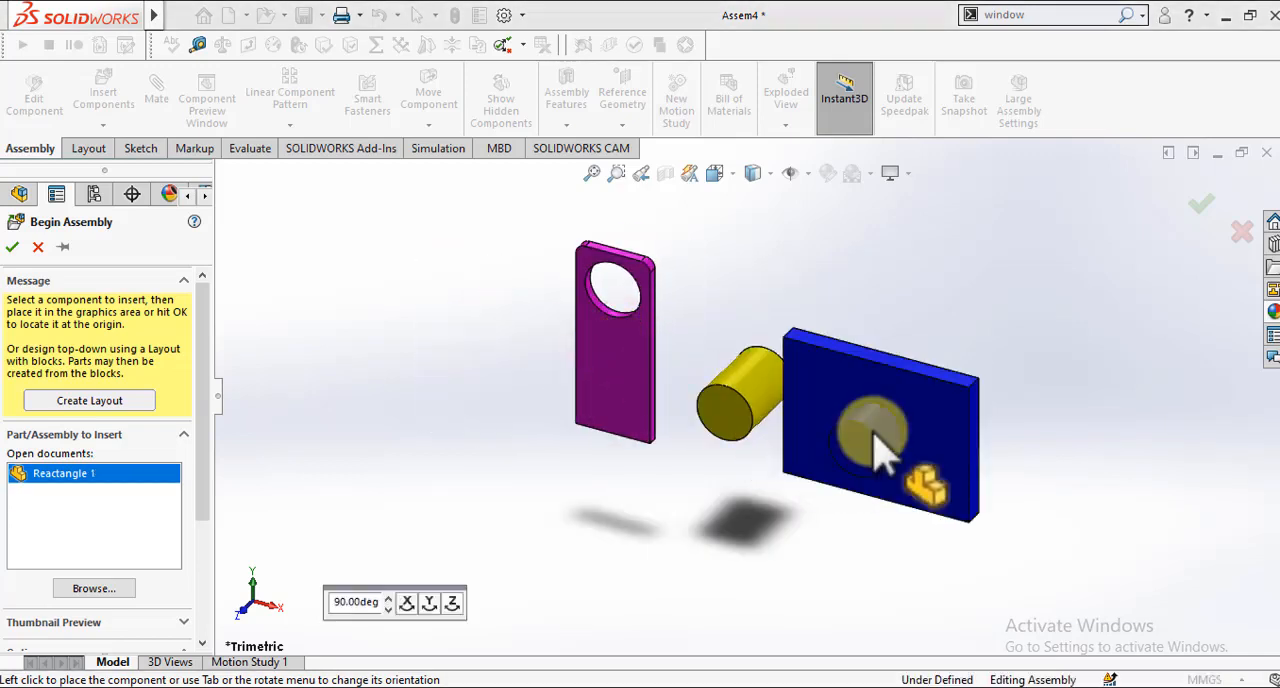
{"action": "left_click", "coordinate": [921, 430]}
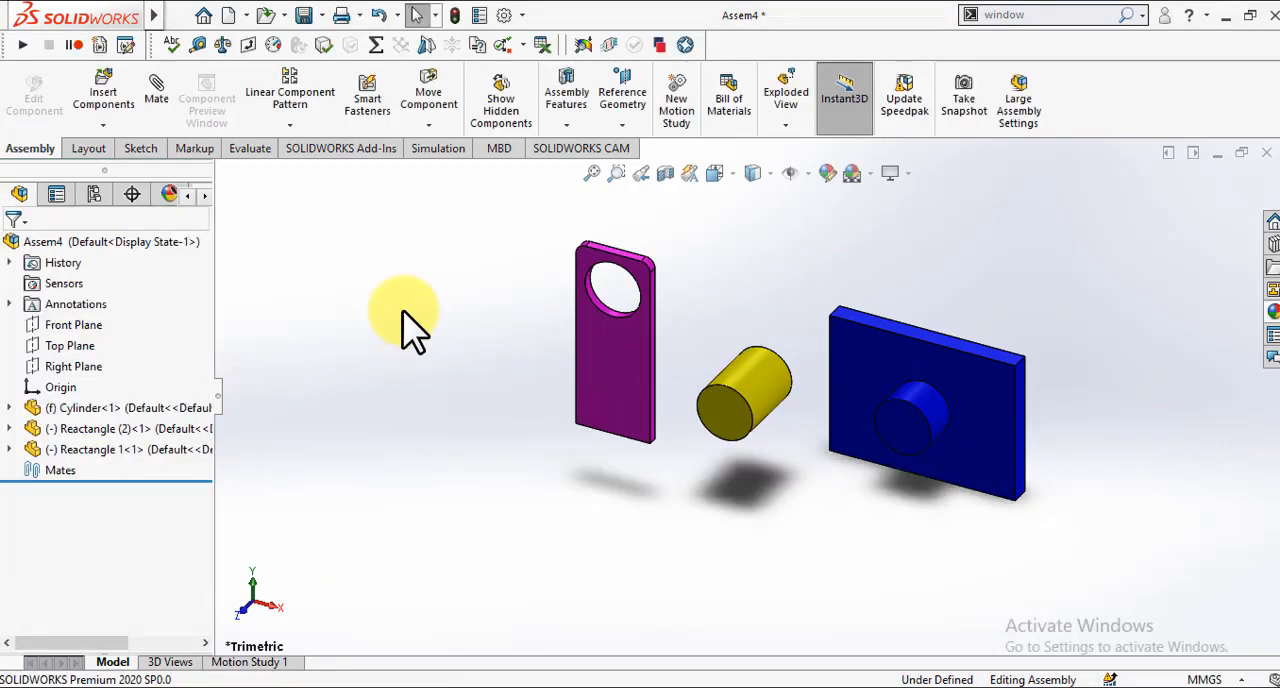
{"action": "left_click", "coordinate": [110, 108]}
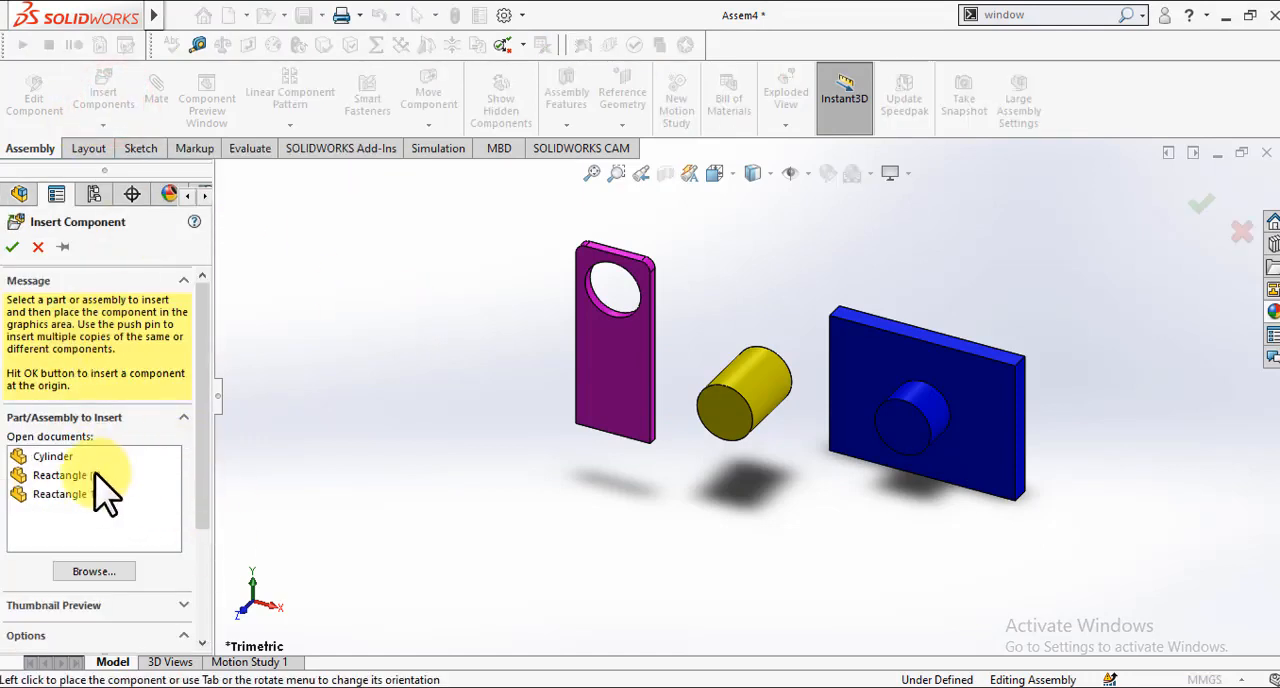
{"action": "left_click", "coordinate": [94, 573]}
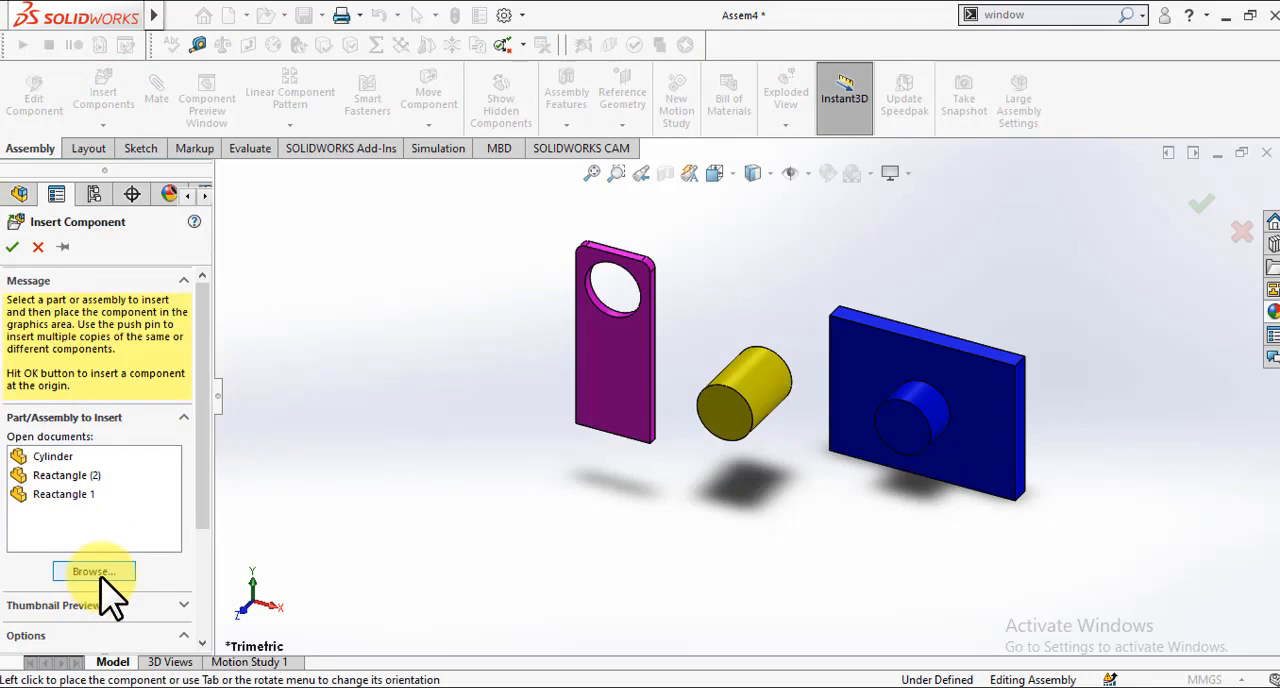
{"action": "left_click", "coordinate": [36, 248]}
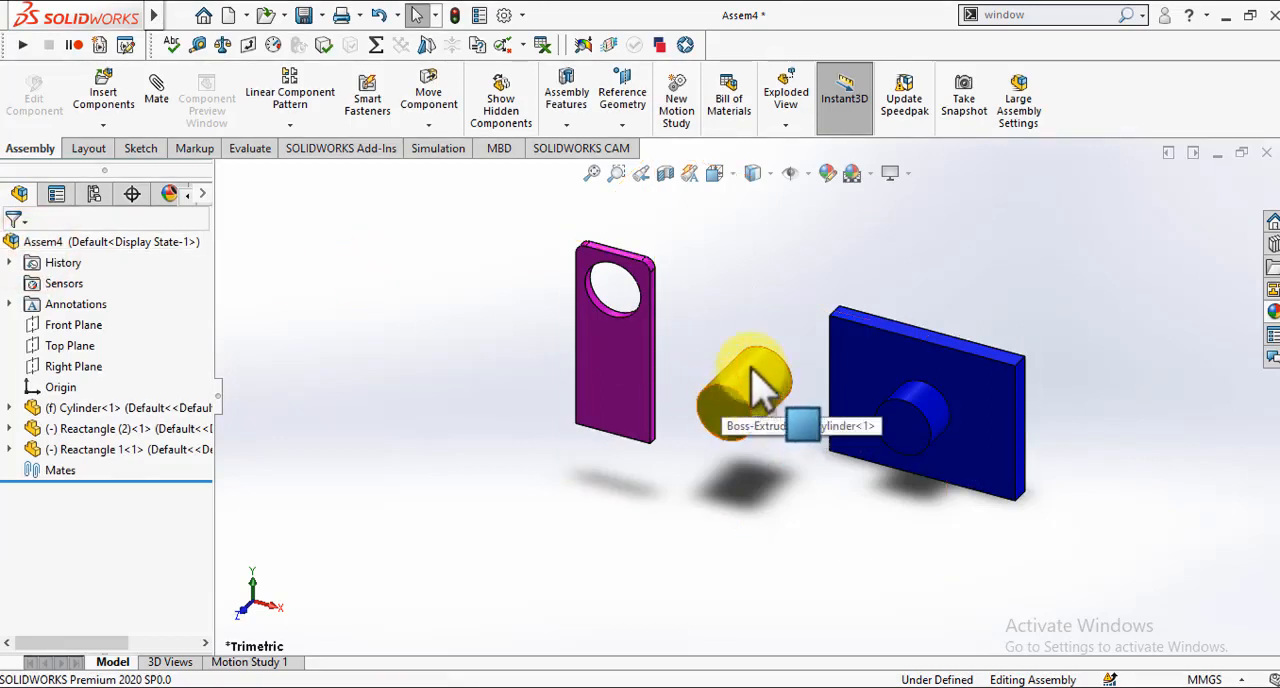
Step: Try to move the cylinder directly in the assembly, and clear the selection
{"action": "left_click_drag", "start_coordinate": [734, 426], "coordinate": [756, 386]}
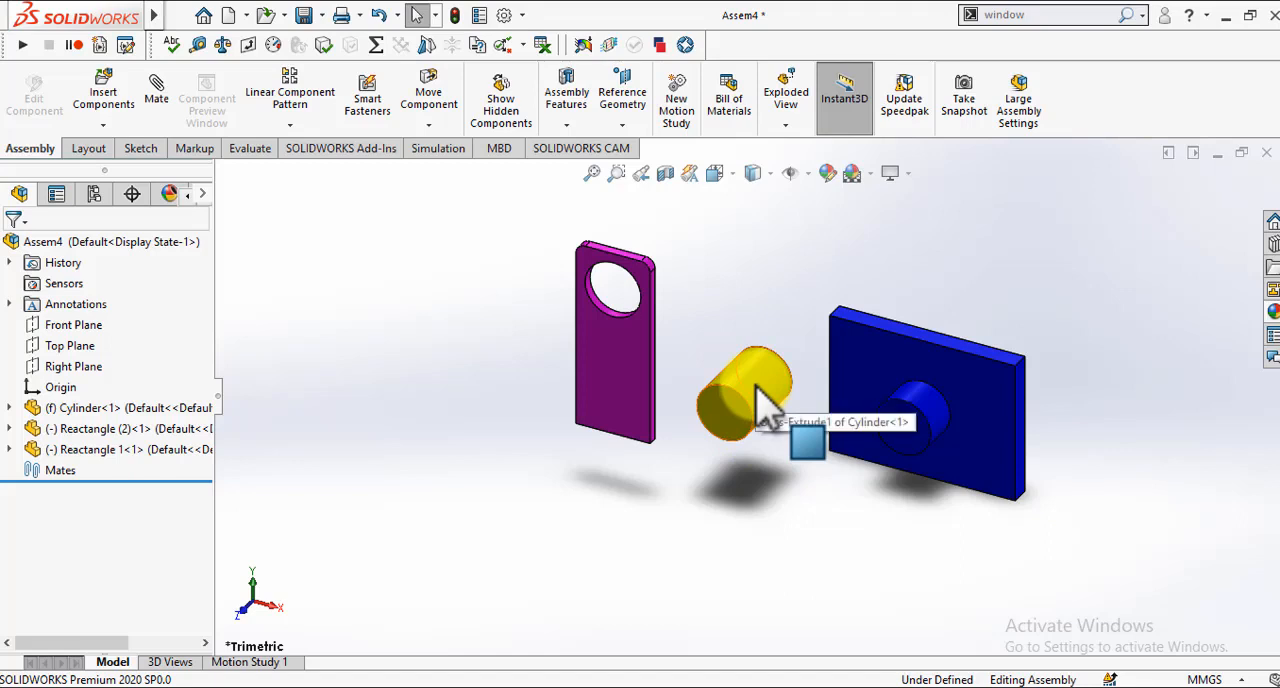
{"action": "left_click_drag", "start_coordinate": [756, 400], "coordinate": [763, 301]}
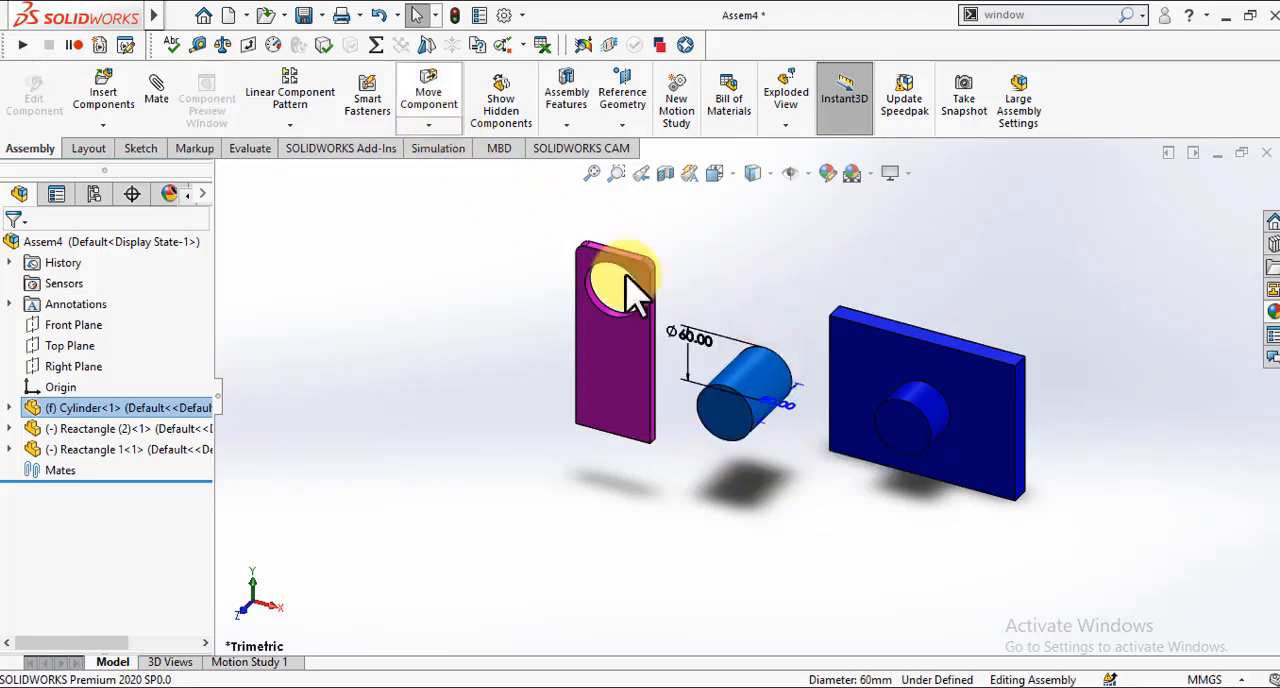
{"action": "left_click", "coordinate": [727, 296]}
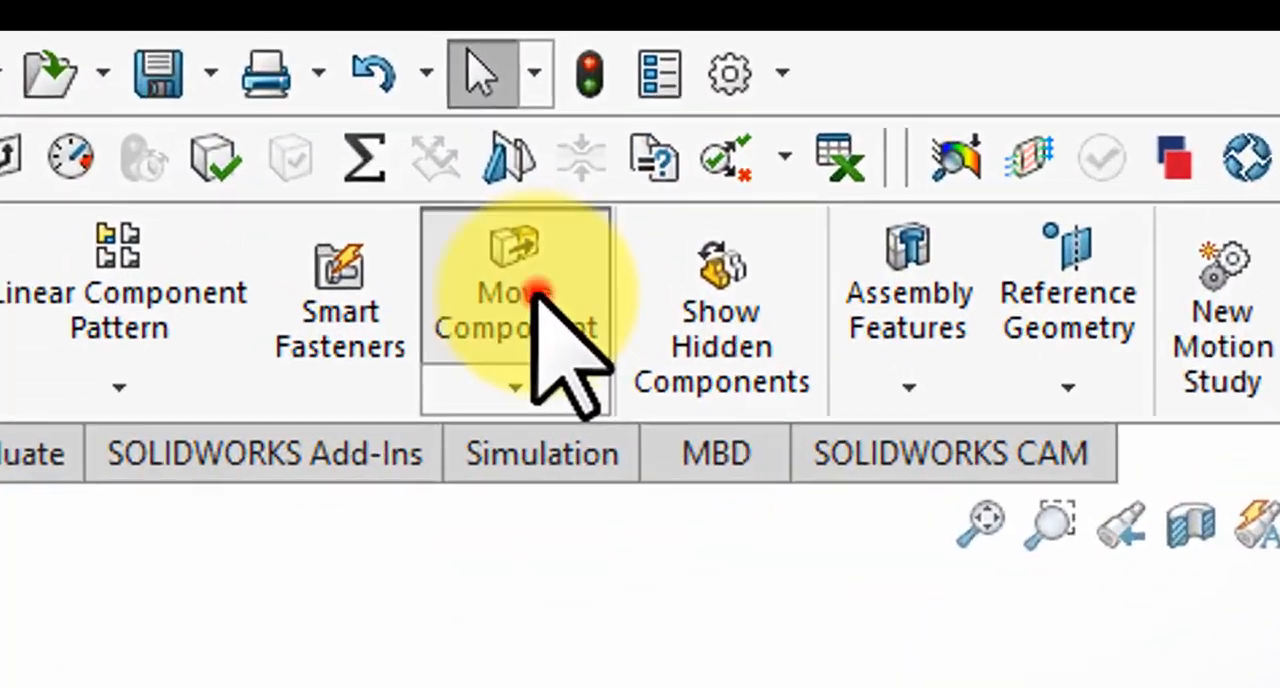
Step: Try to move the cylinder with Move Component in Free Drag mode, switch the mode to By Delta XYZ, and leave the command
{"action": "left_click", "coordinate": [537, 292]}
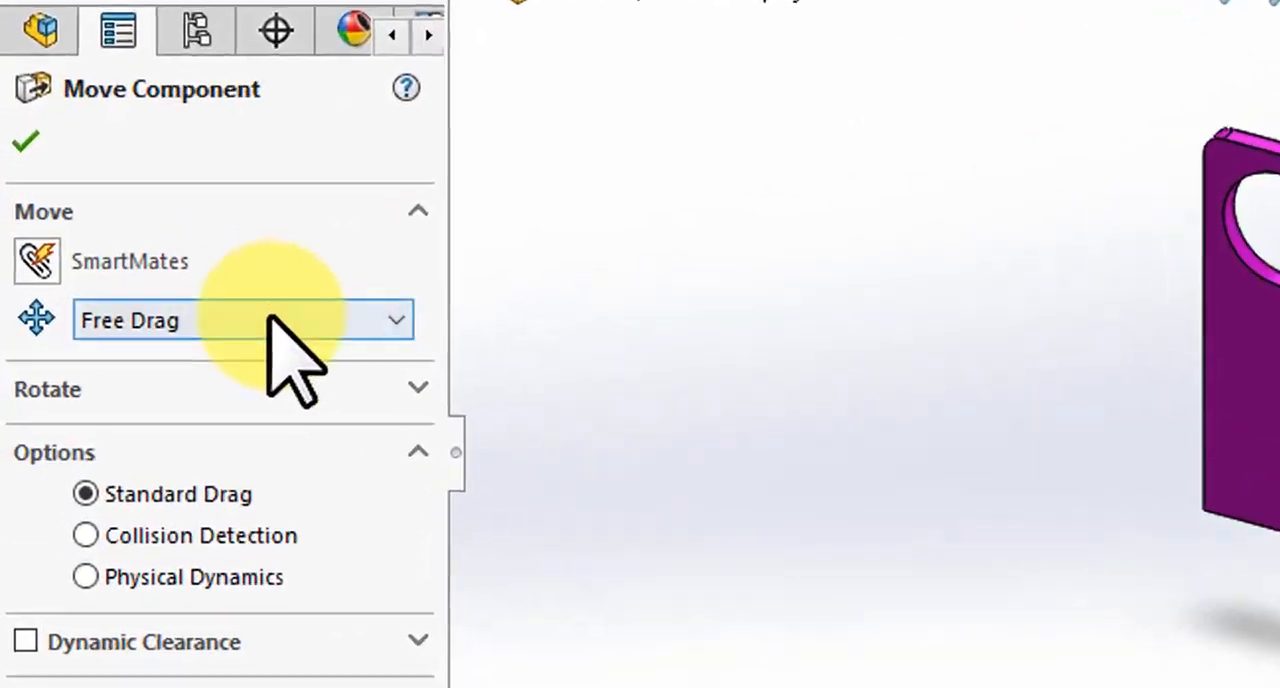
{"action": "left_click", "coordinate": [127, 332]}
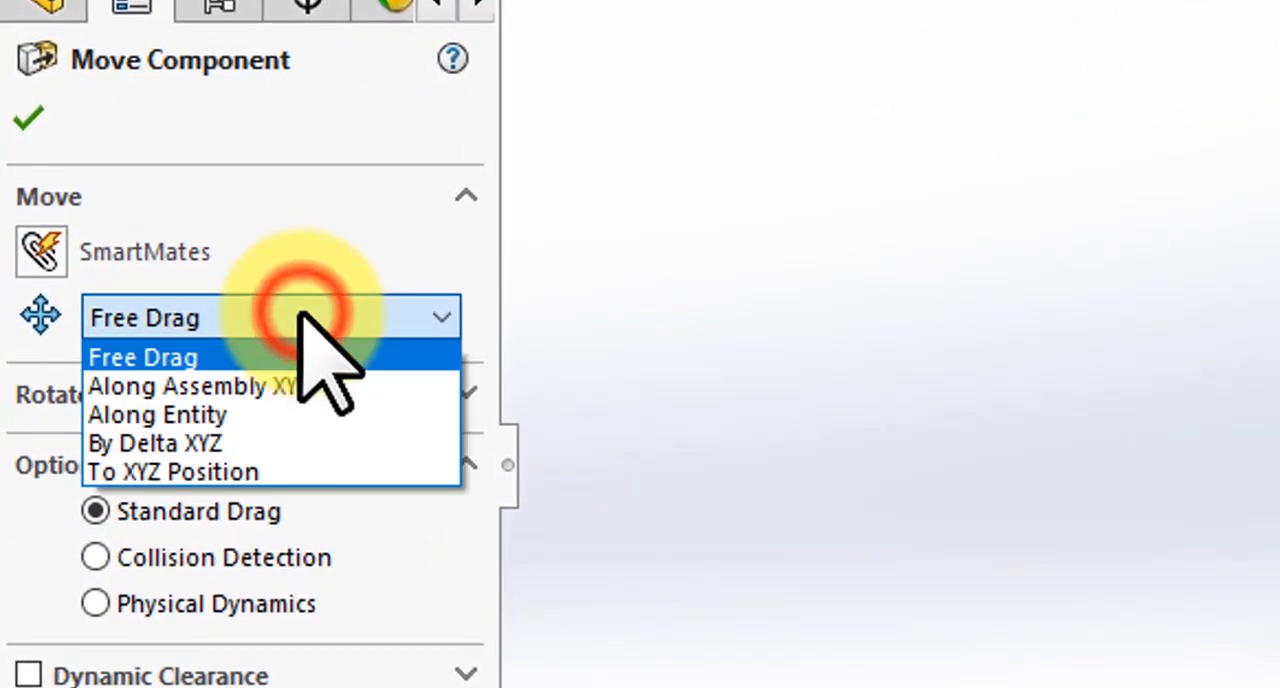
{"action": "left_click", "coordinate": [268, 357]}
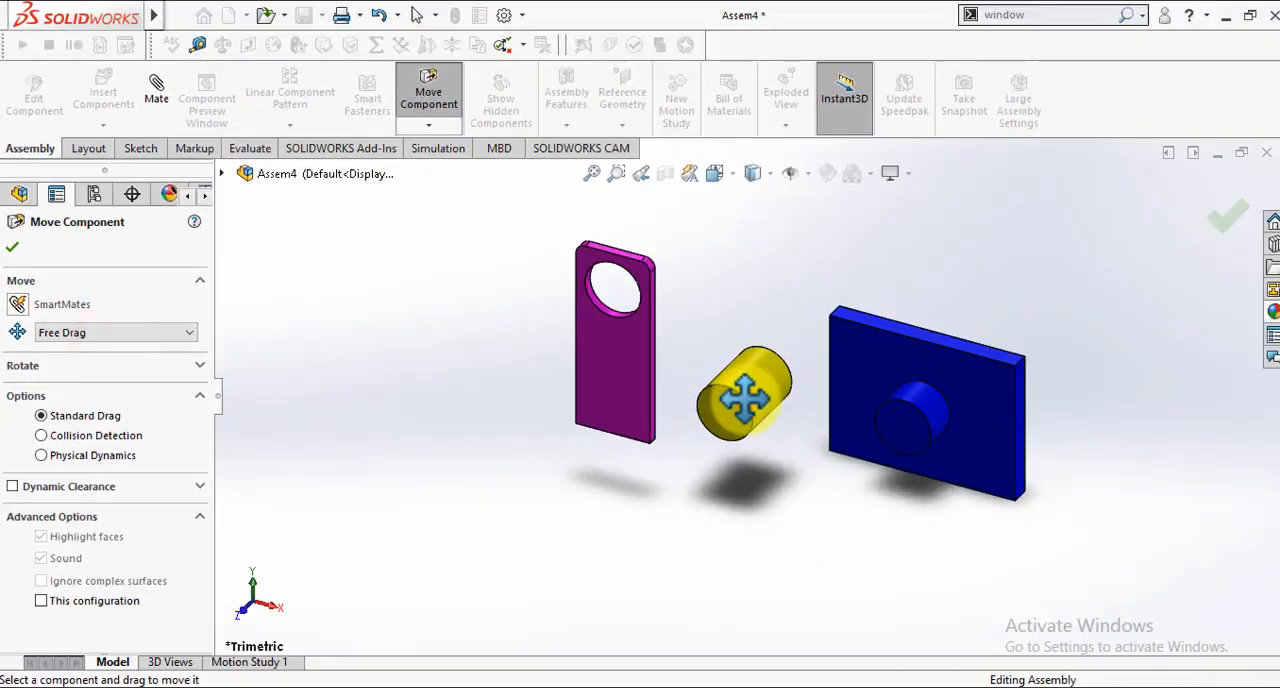
{"action": "left_click", "coordinate": [743, 398]}
{"action": "left_click", "coordinate": [744, 401]}
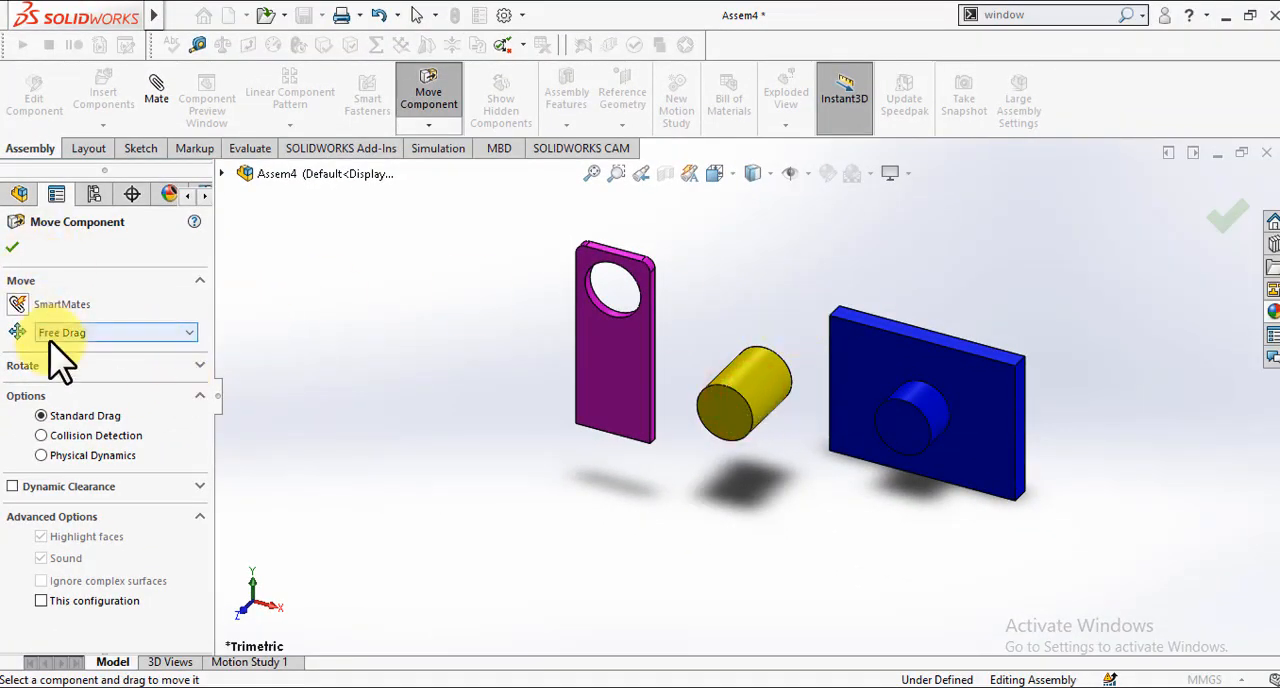
{"action": "scroll", "coordinate": [49, 338], "scroll_direction": "down", "scroll_amount": 3}
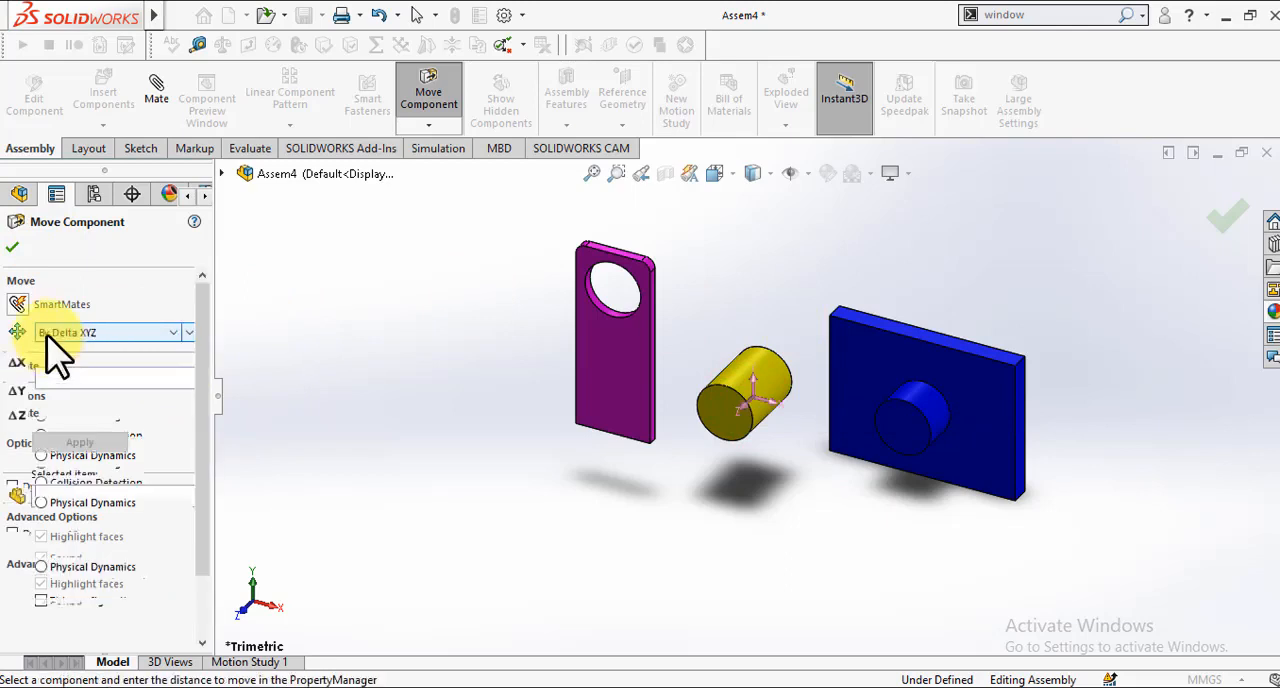
{"action": "left_click", "coordinate": [14, 245]}
Step: Move the magenta plate up and farther left of the cylinder using Move Component in Free Drag mode
{"action": "left_click_drag", "start_coordinate": [665, 478], "coordinate": [600, 357]}
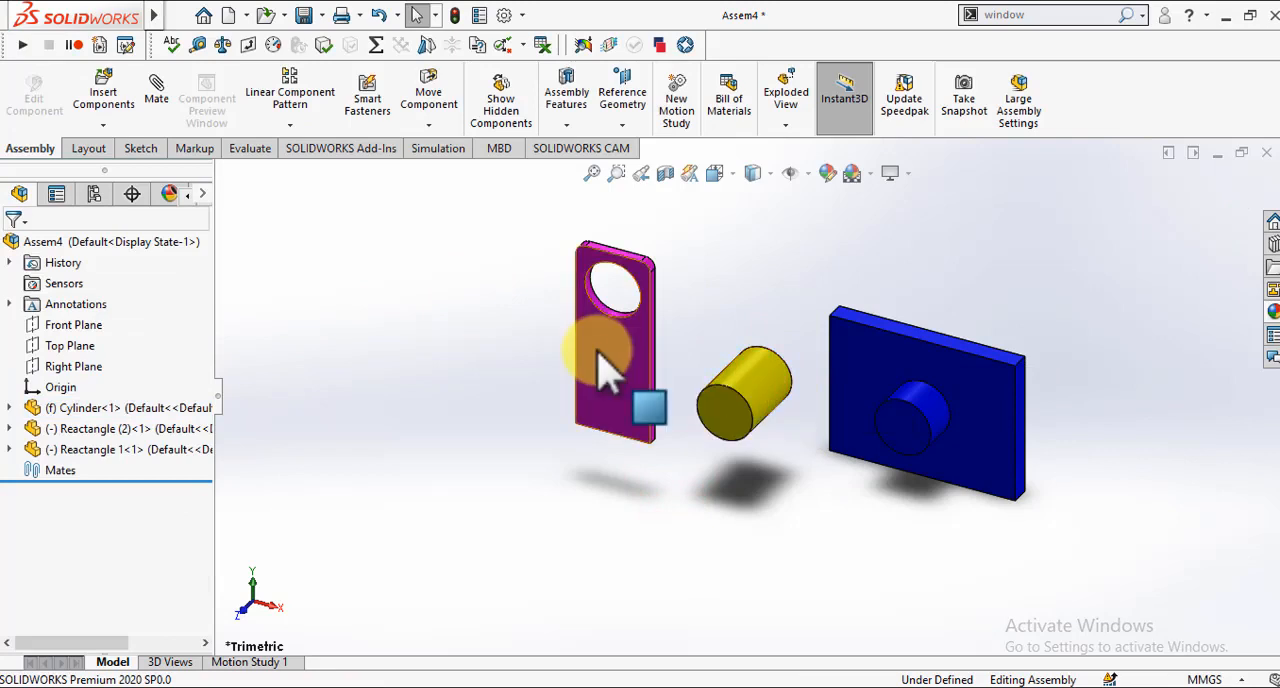
{"action": "left_click", "coordinate": [600, 357]}
{"action": "left_click", "coordinate": [410, 84]}
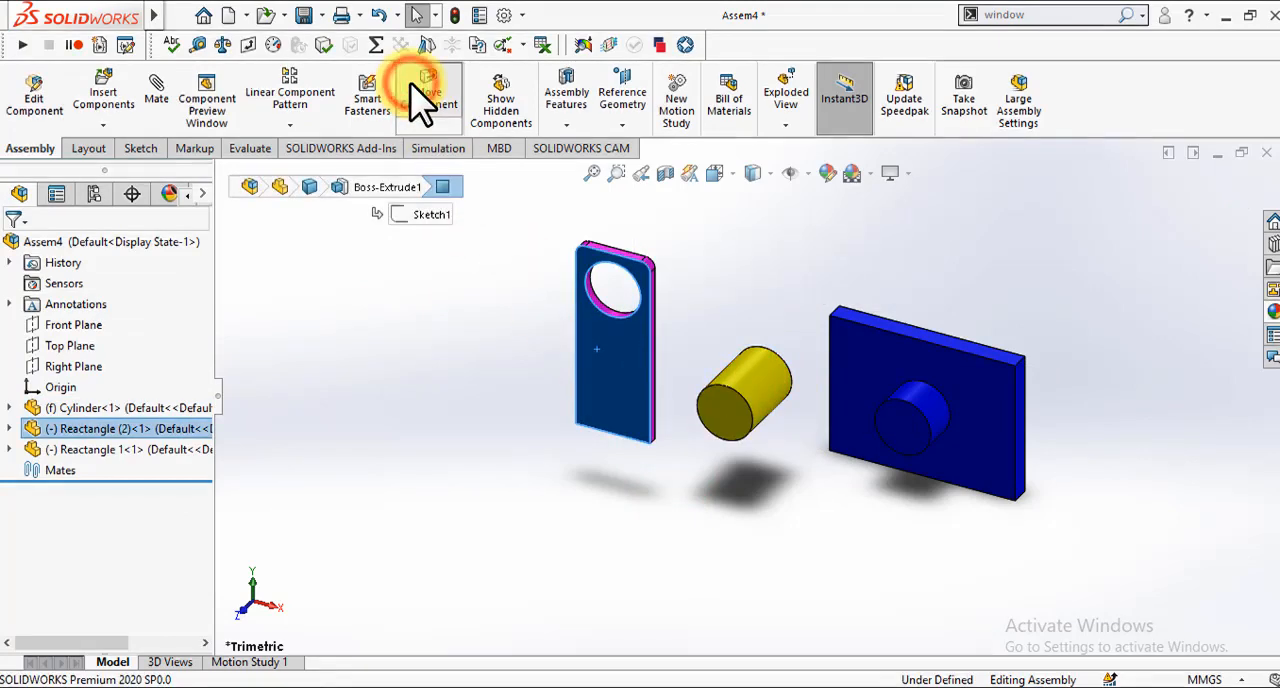
{"action": "left_click_drag", "start_coordinate": [604, 367], "coordinate": [465, 357]}
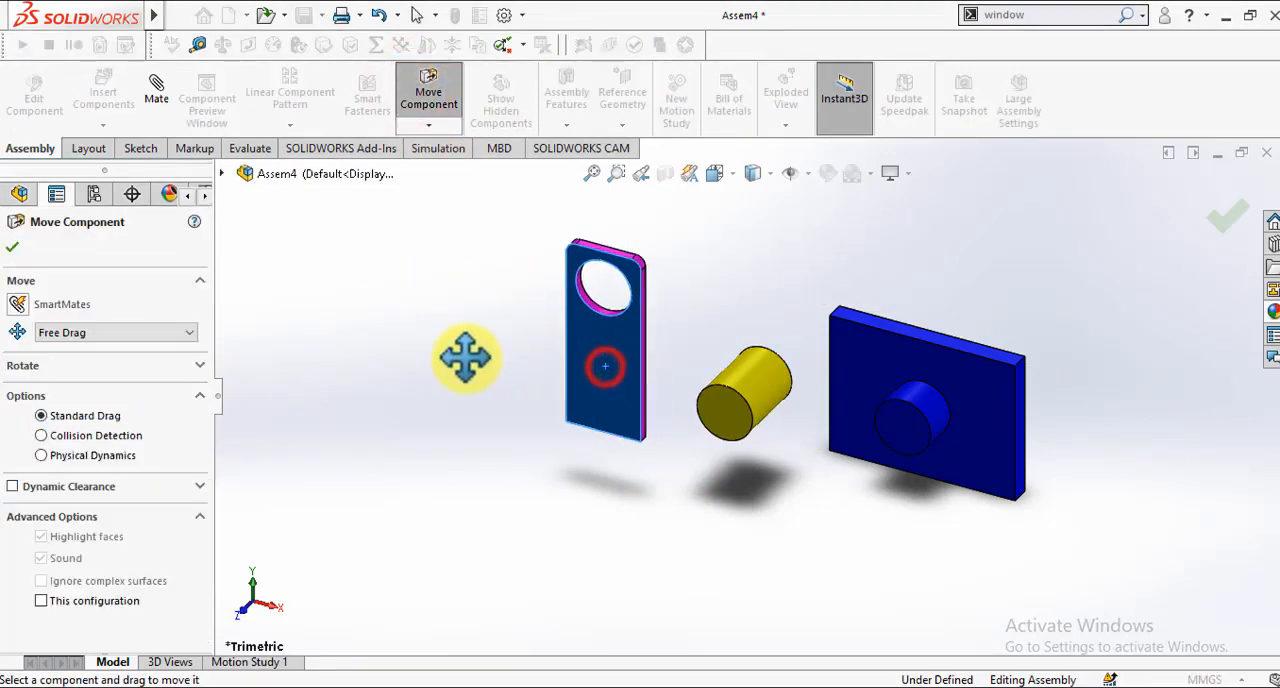
{"action": "left_click_drag", "start_coordinate": [580, 408], "coordinate": [563, 323]}
{"action": "left_click", "coordinate": [418, 298]}
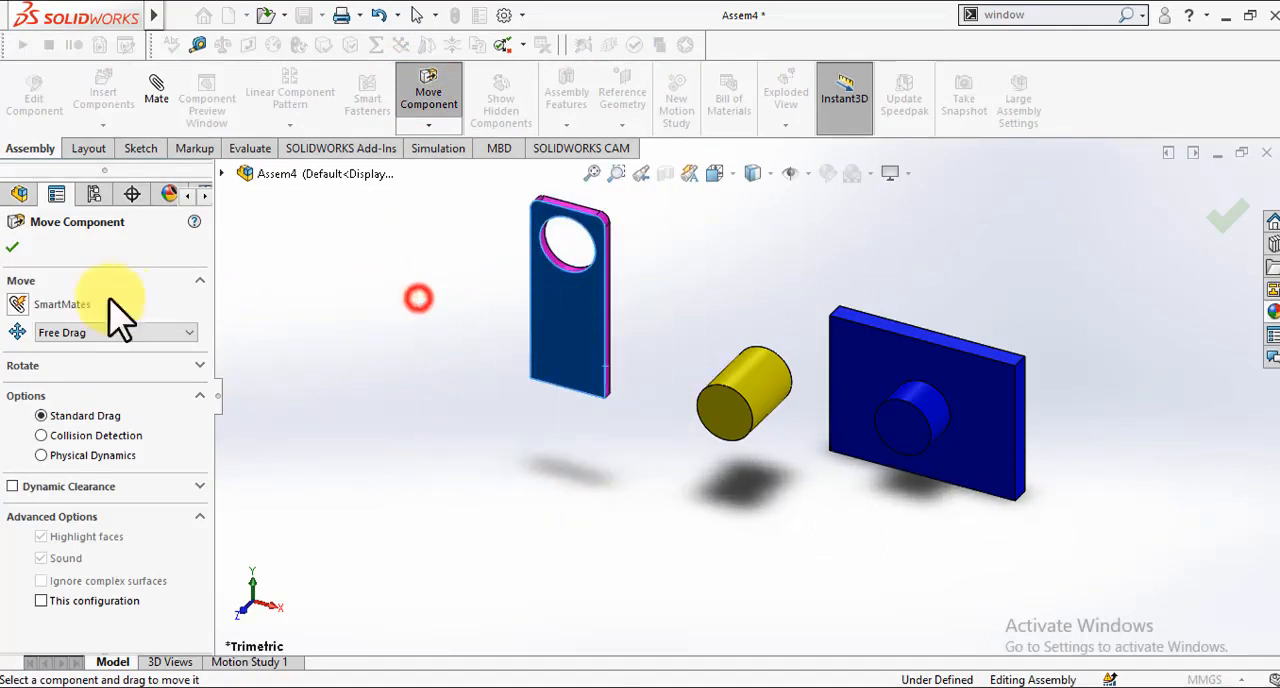
{"action": "left_click", "coordinate": [13, 245]}
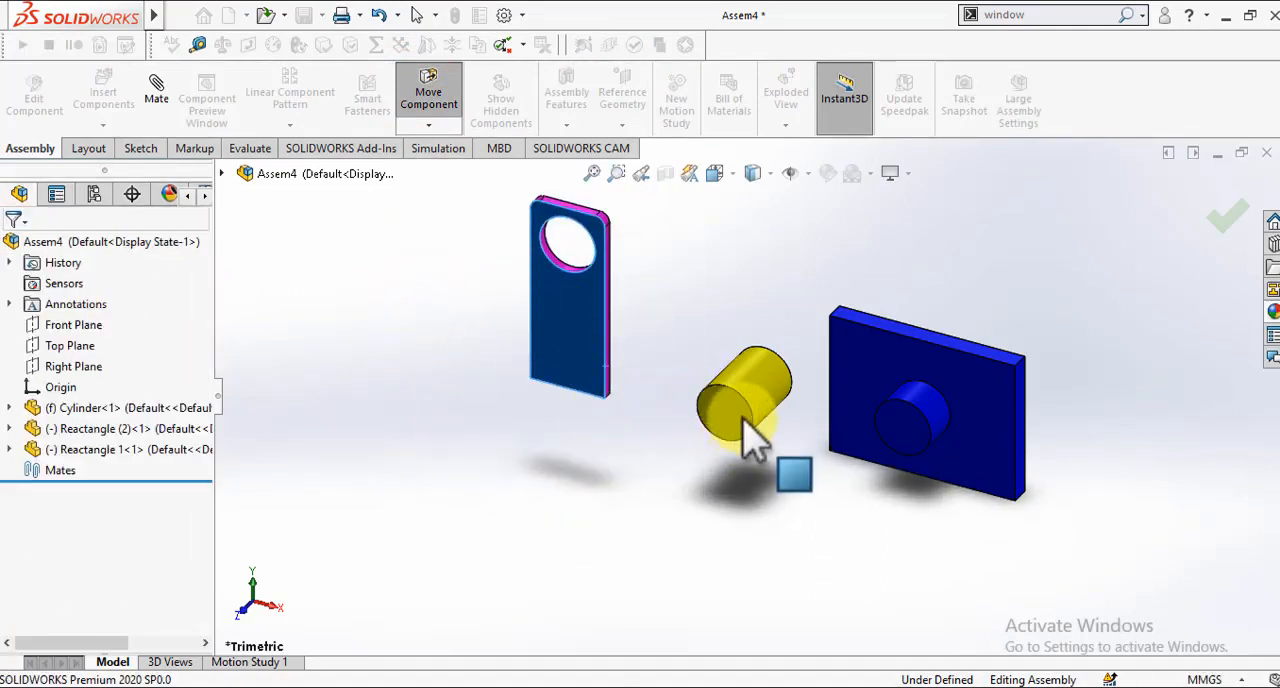
Step: Move the blue plate up and farther right of the cylinder, and check the magenta plate's component options
{"action": "left_click_drag", "start_coordinate": [846, 366], "coordinate": [851, 303]}
{"action": "left_click", "coordinate": [843, 289]}
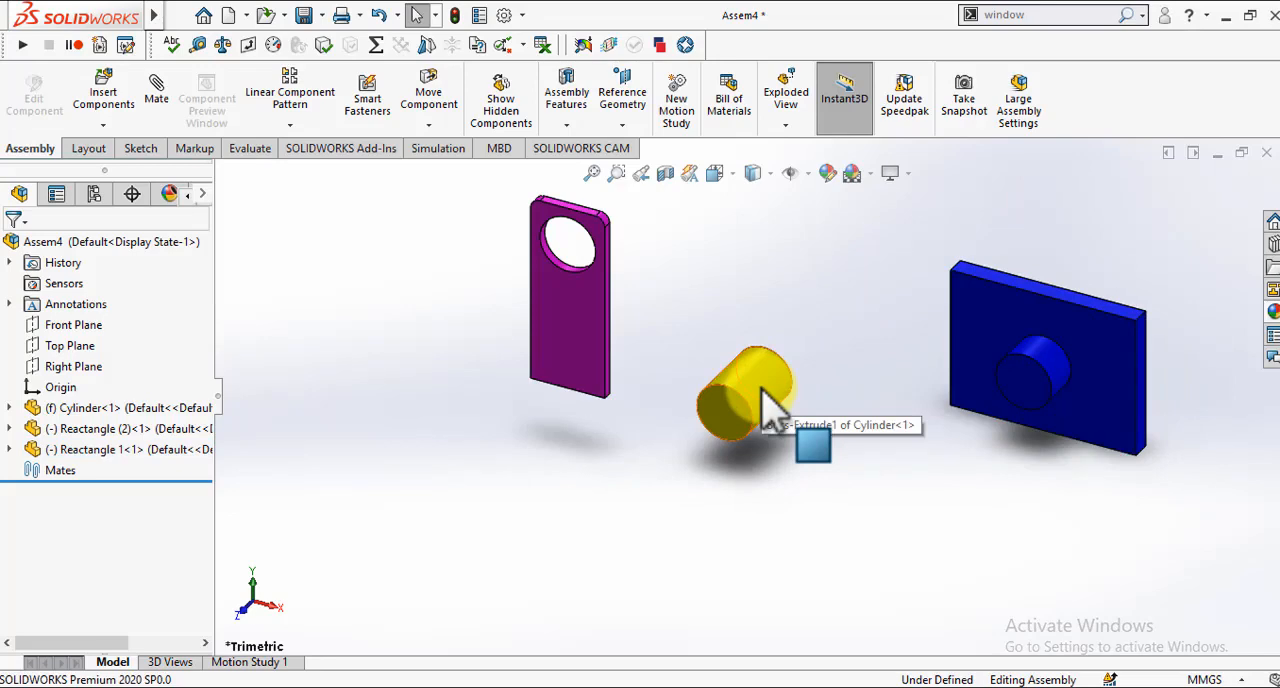
{"action": "right_click", "coordinate": [572, 322]}
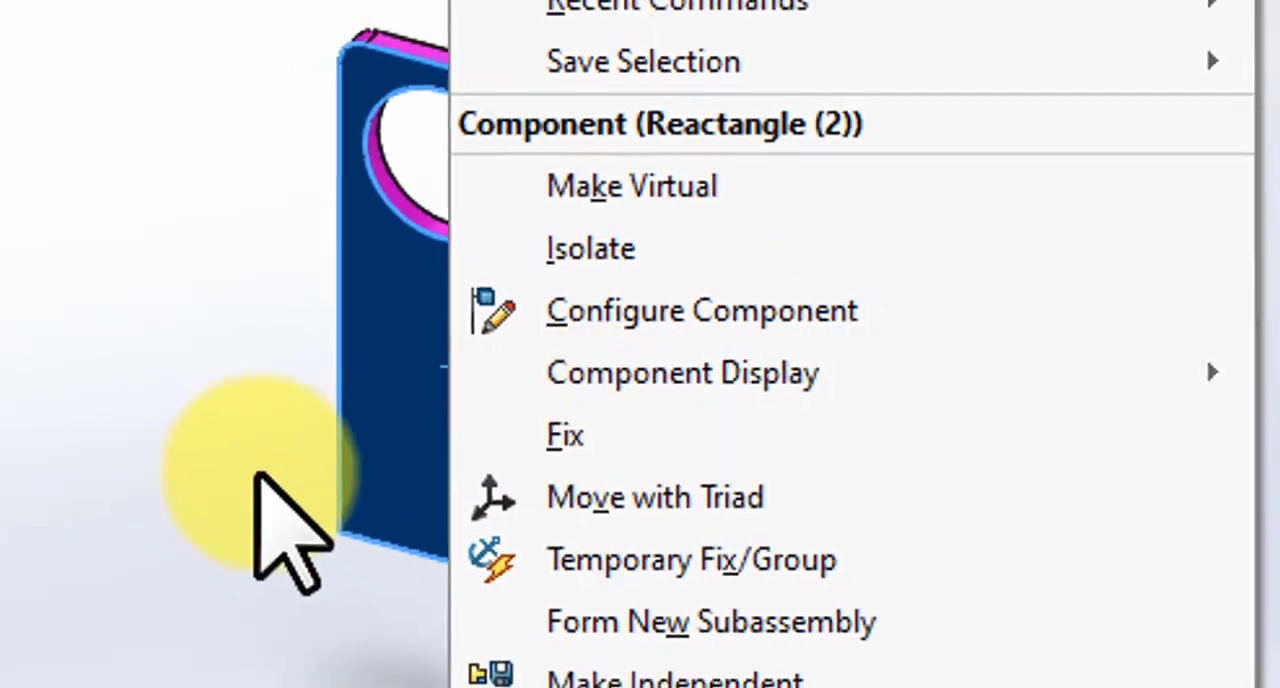
{"action": "left_click", "coordinate": [256, 287]}
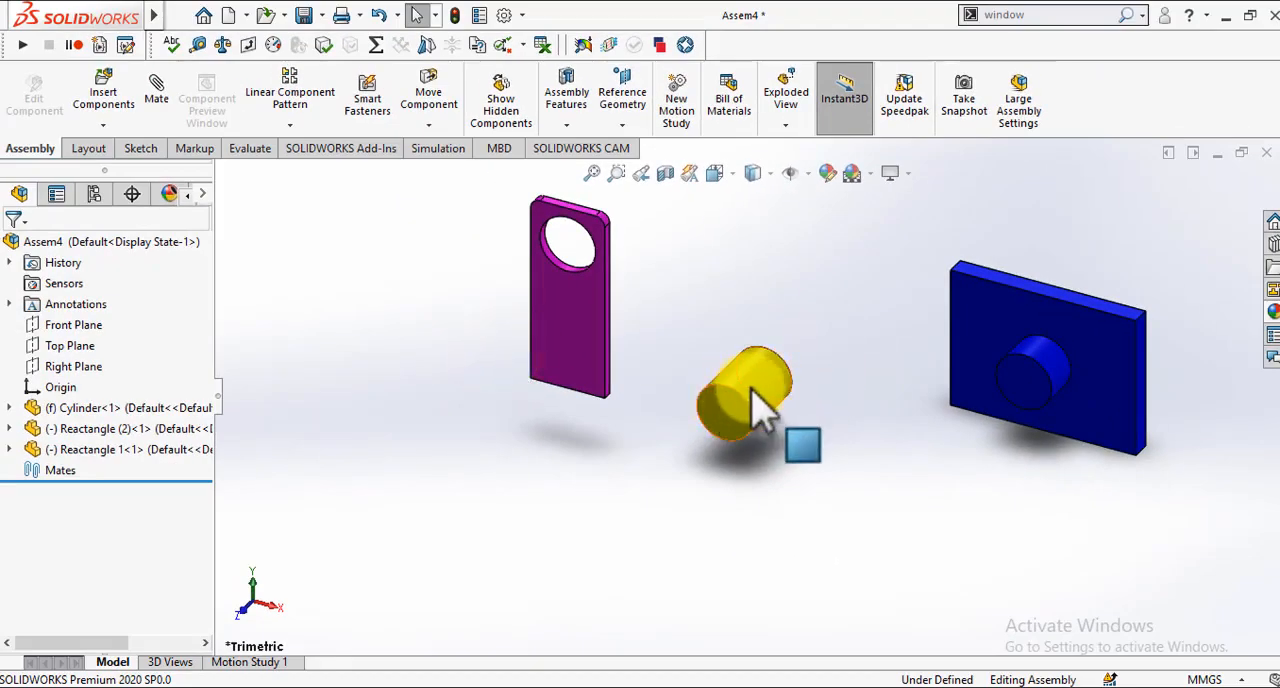
Step: Float the fixed yellow cylinder and move it up and left, closer to the magenta plate
{"action": "right_click", "coordinate": [752, 390]}
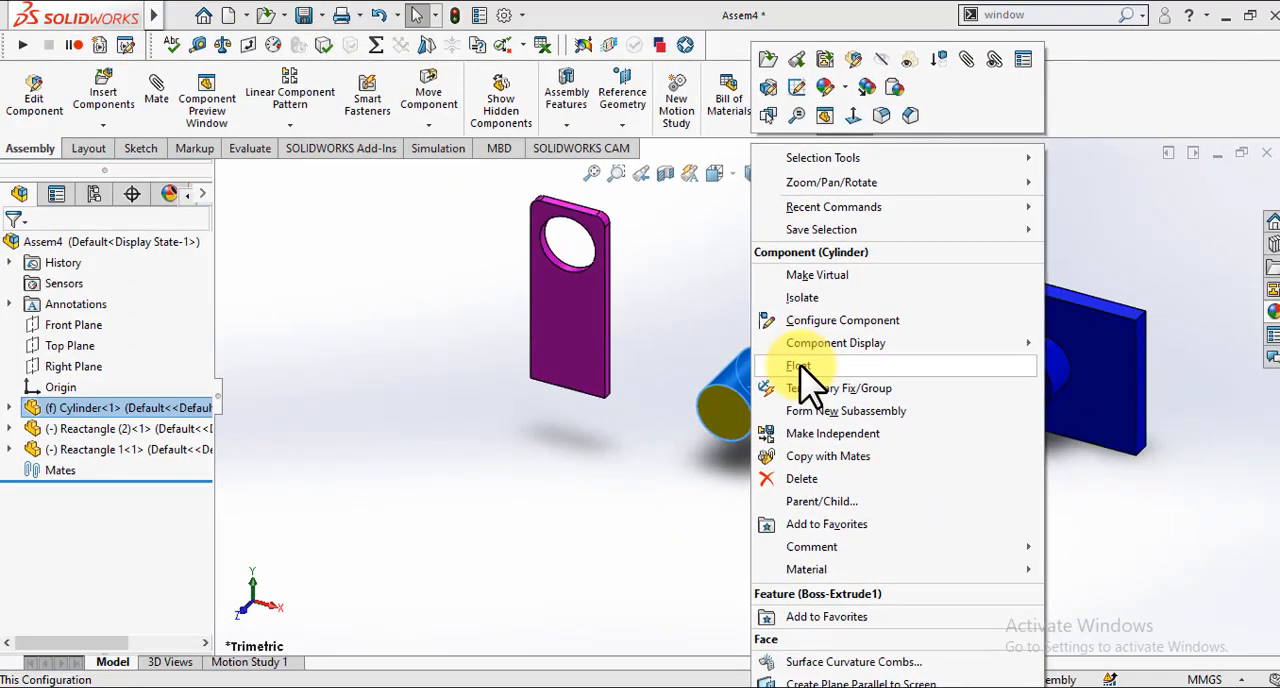
{"action": "left_click", "coordinate": [800, 367]}
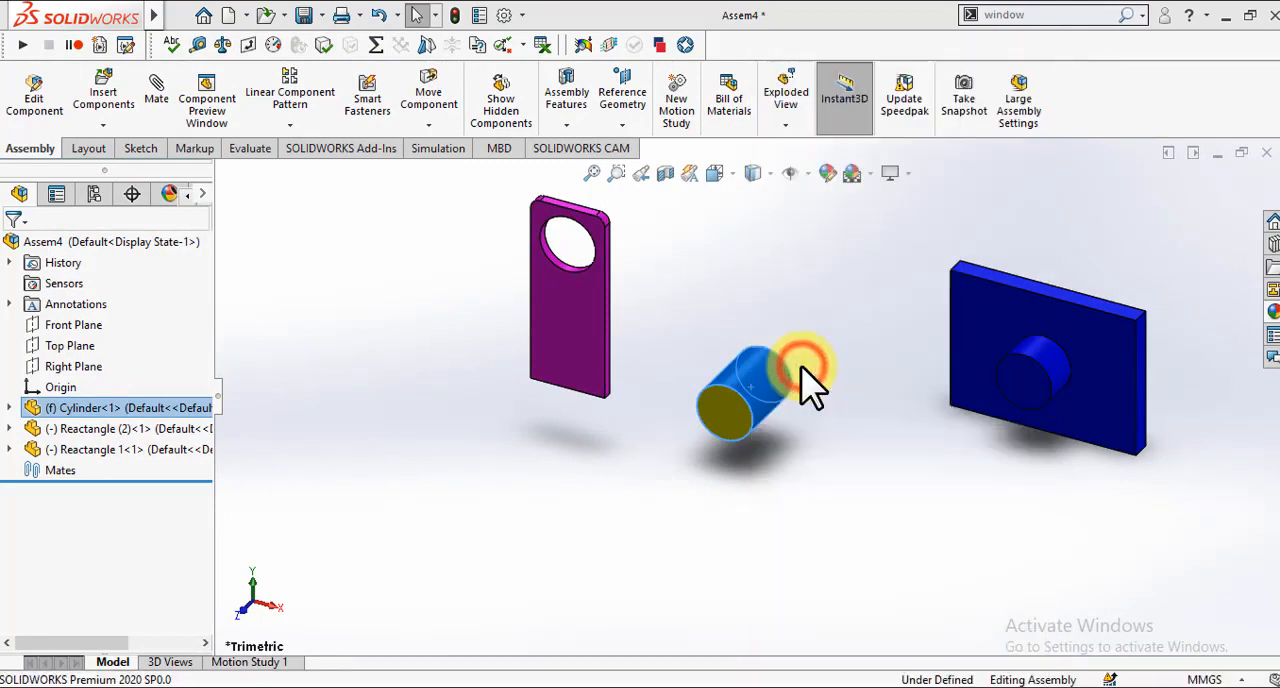
{"action": "left_click", "coordinate": [762, 376]}
{"action": "left_click_drag", "start_coordinate": [636, 412], "coordinate": [720, 295]}
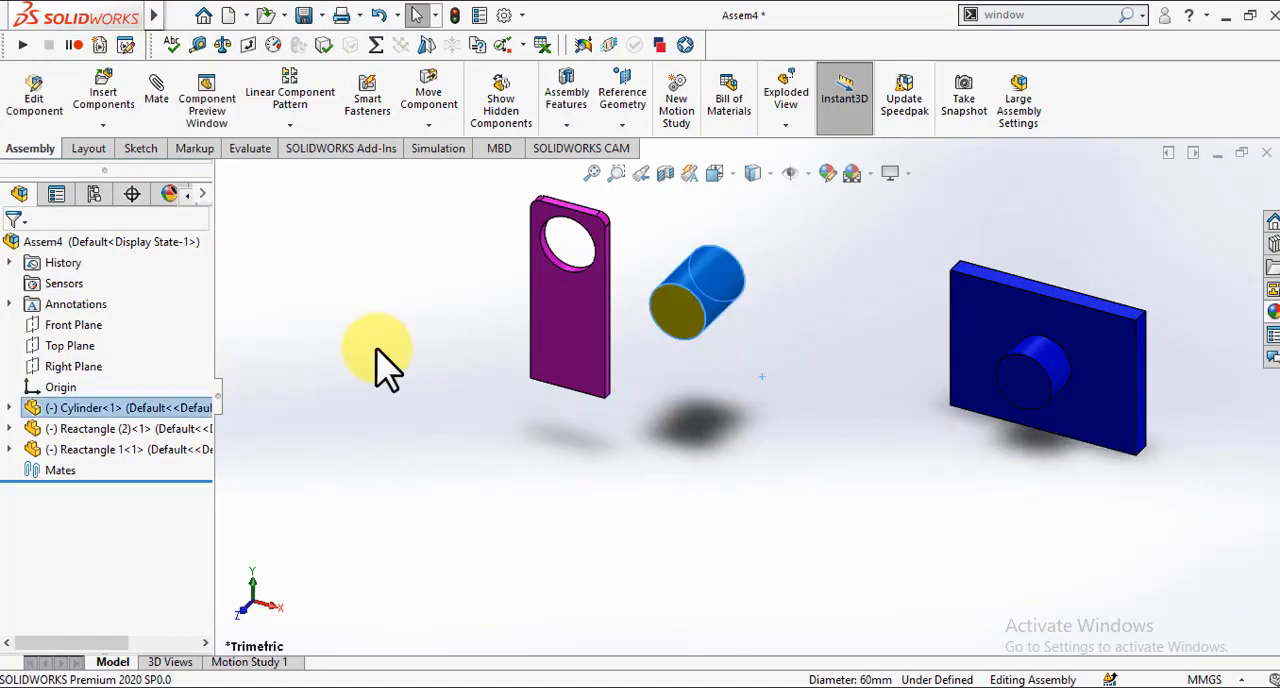
Step: Apply the Plain White scene to the assembly background
{"action": "left_click", "coordinate": [866, 175]}
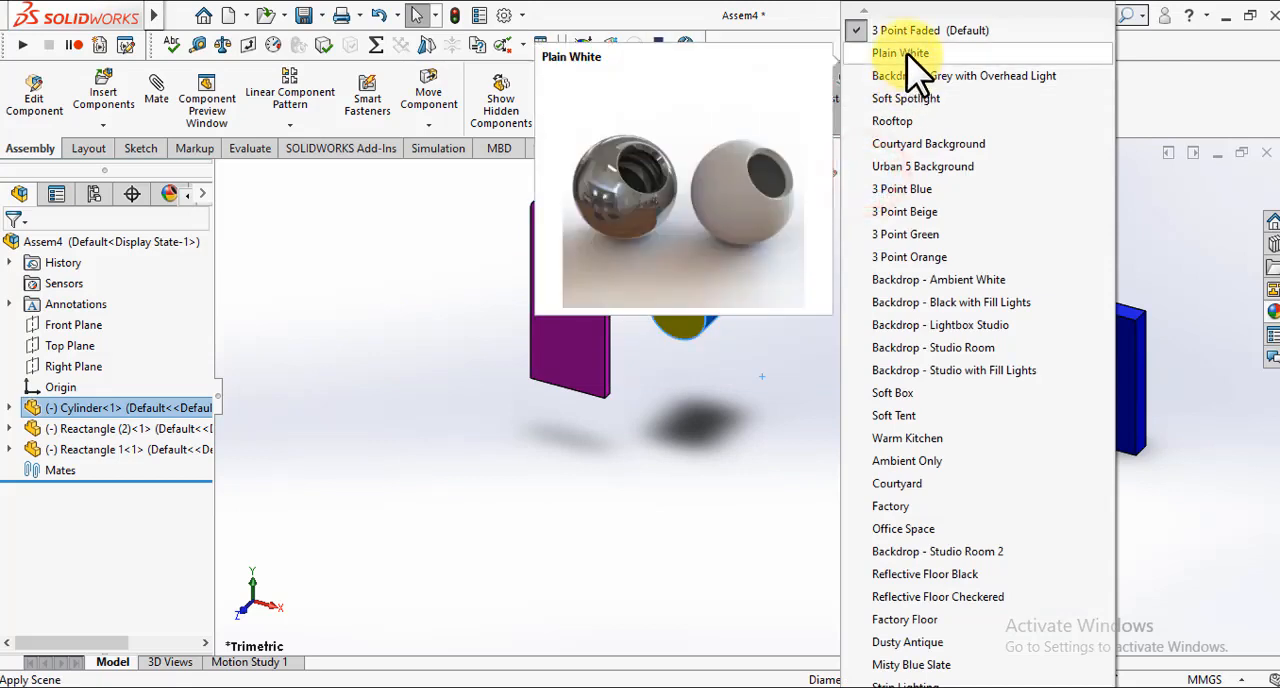
{"action": "left_click", "coordinate": [908, 54]}
{"action": "scroll", "coordinate": [524, 467], "scroll_direction": "up", "scroll_amount": 2}
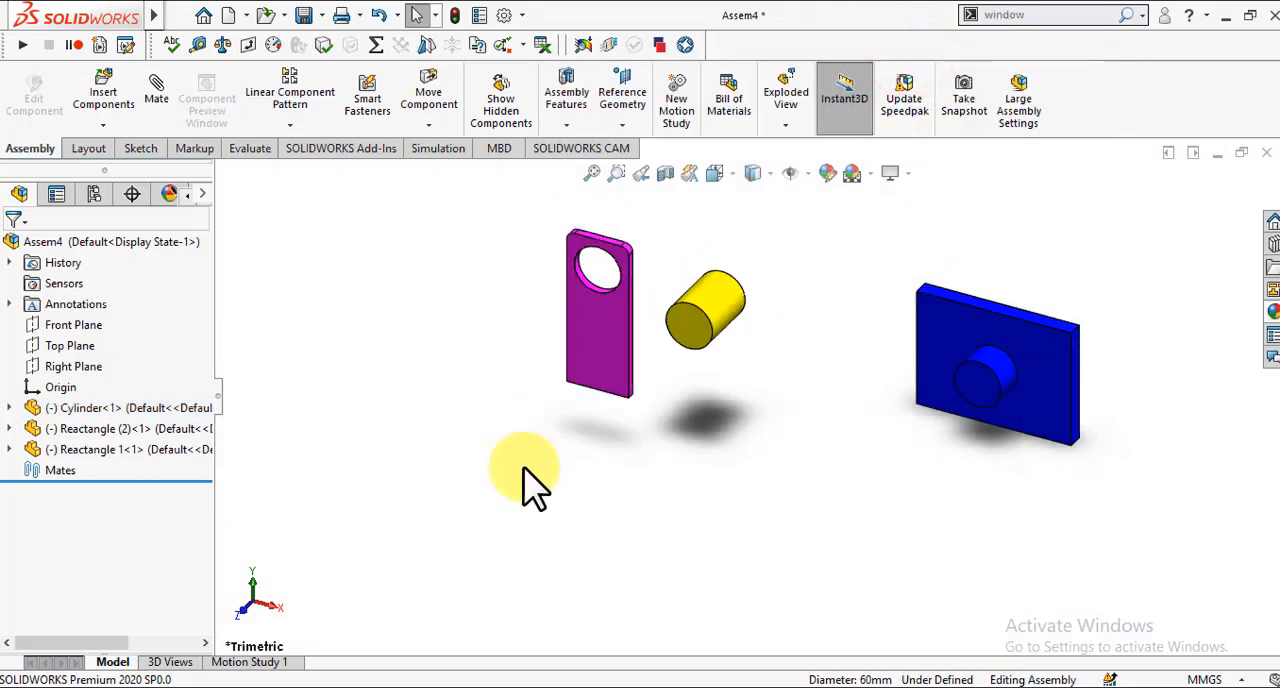
Step: Examine the arrangement of the three components from several viewing angles
{"action": "left_click", "coordinate": [516, 369]}
{"action": "key", "text": "Up"}
{"action": "key", "text": "Up"}
{"action": "key", "text": "Right"}
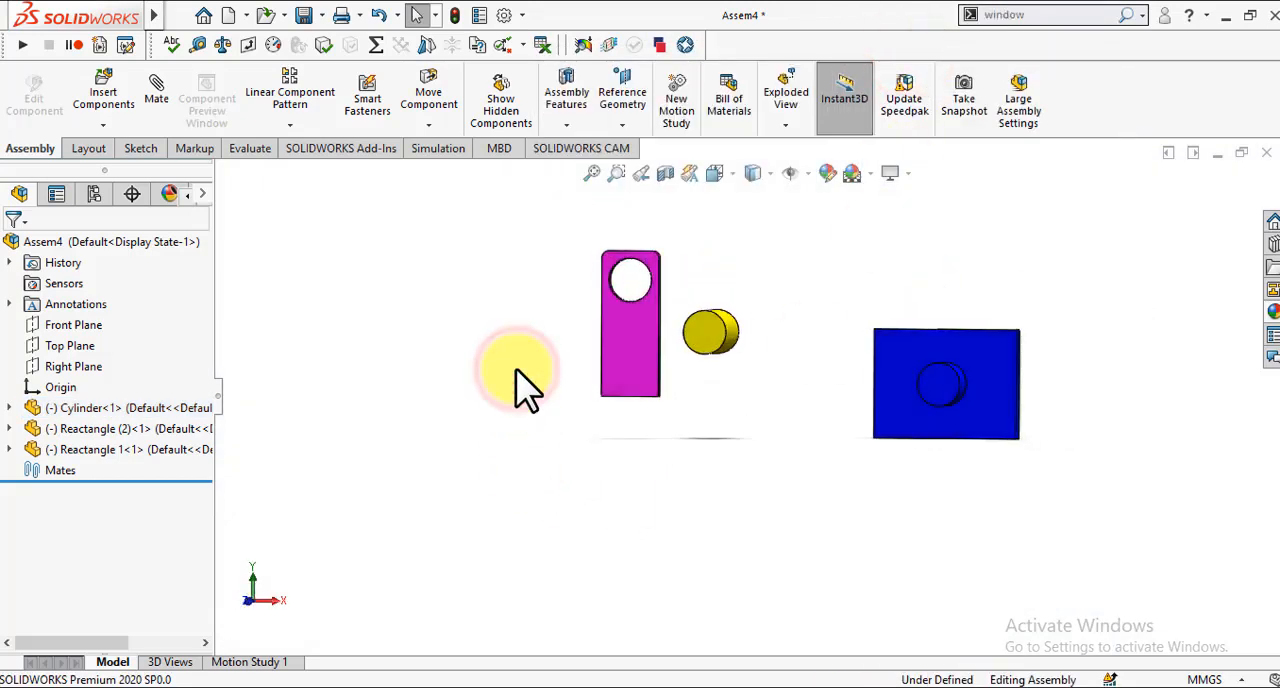
{"action": "key", "text": "Down"}
{"action": "key", "text": "Down"}
{"action": "key", "text": "Up"}
{"action": "key", "text": "Down"}
{"action": "key", "text": "Left"}
{"action": "key", "text": "Left"}
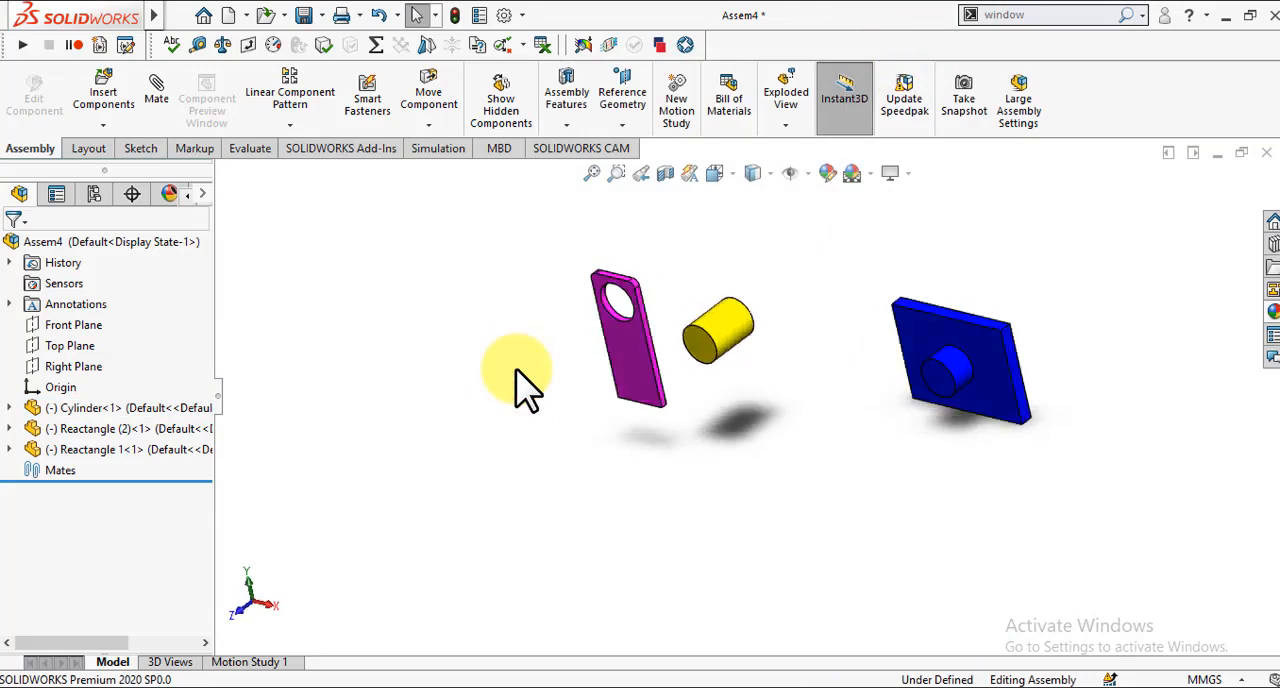
{"action": "key", "text": "Up"}
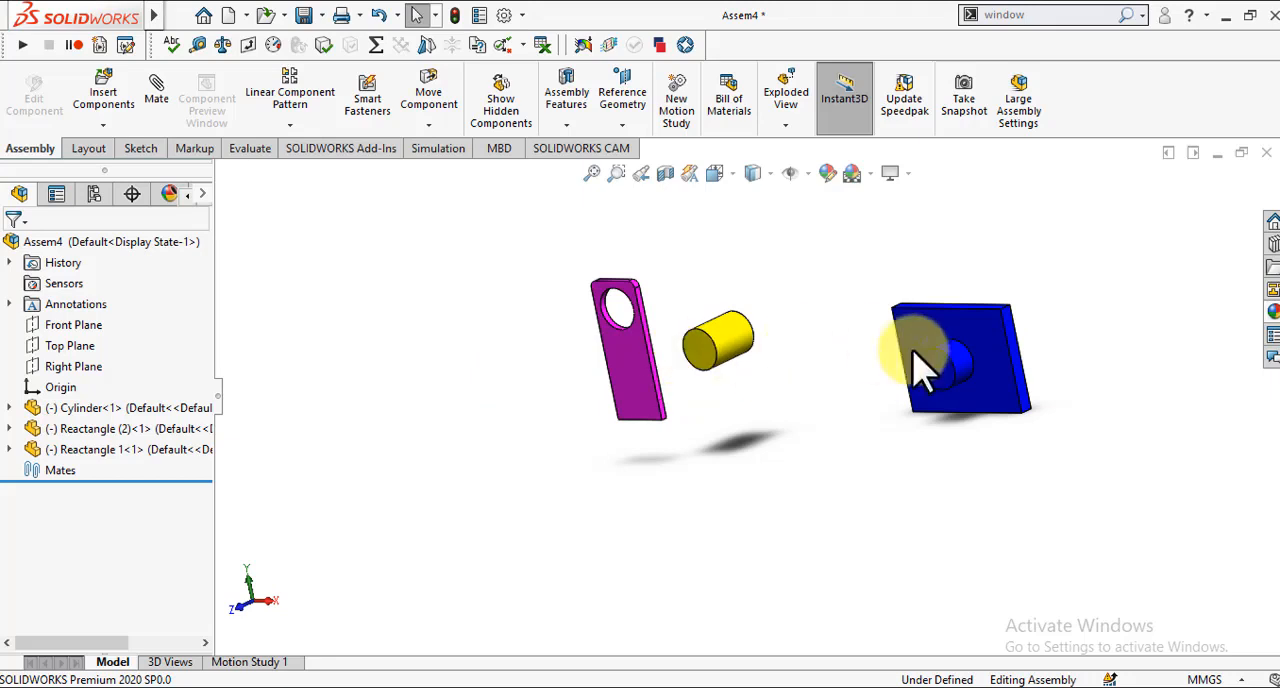
Step: Move the blue plate up and left so it sits close beside the yellow cylinder, and clear the selection
{"action": "left_click", "coordinate": [970, 338]}
{"action": "left_click_drag", "start_coordinate": [906, 330], "coordinate": [820, 285]}
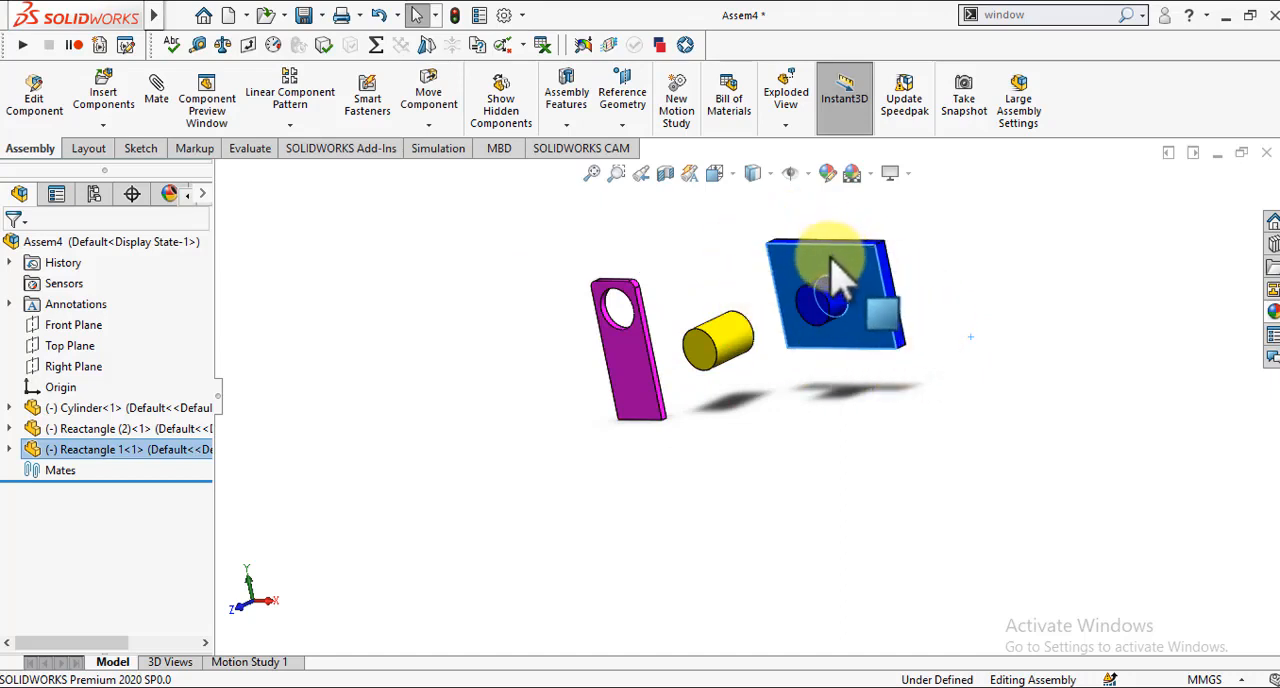
{"action": "left_click", "coordinate": [978, 302]}
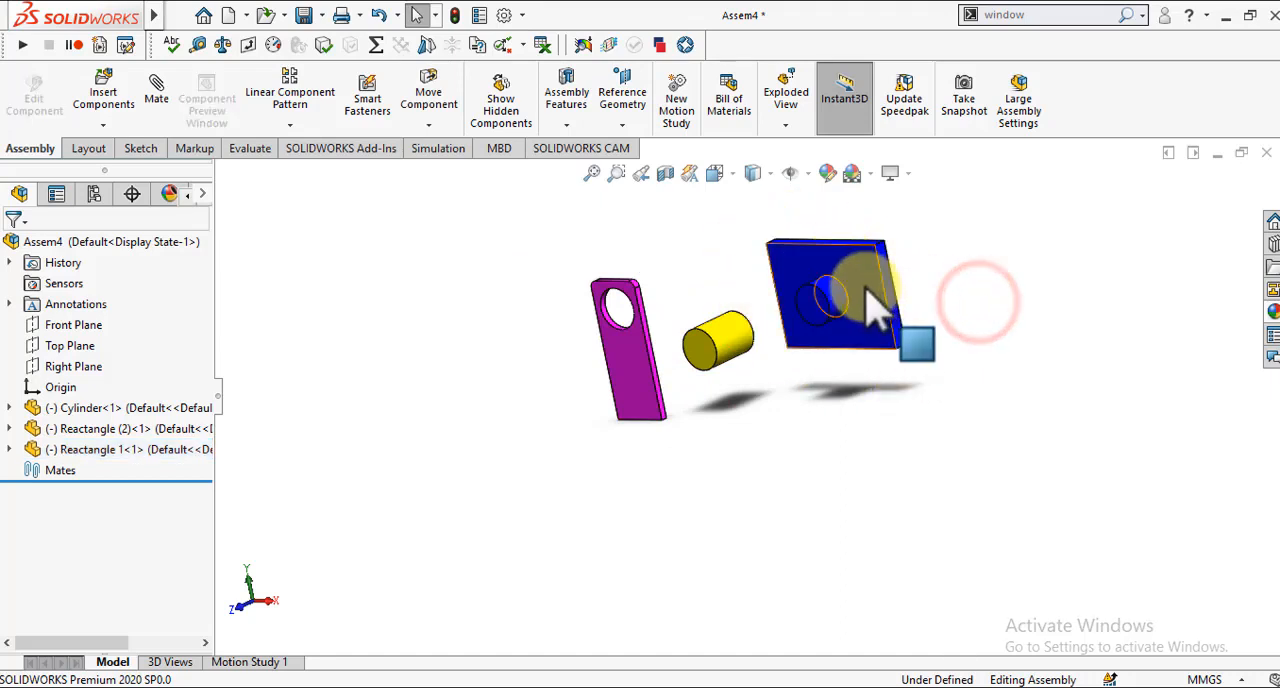
{"action": "mouse_move", "coordinate": [865, 289]}
{"action": "left_mouse_down"}
{"action": "mouse_move", "coordinate": [820, 291]}
{"action": "mouse_move", "coordinate": [943, 323]}
{"action": "mouse_move", "coordinate": [763, 251]}
{"action": "mouse_move", "coordinate": [836, 261]}
{"action": "mouse_move", "coordinate": [872, 286]}
{"action": "left_mouse_up"}
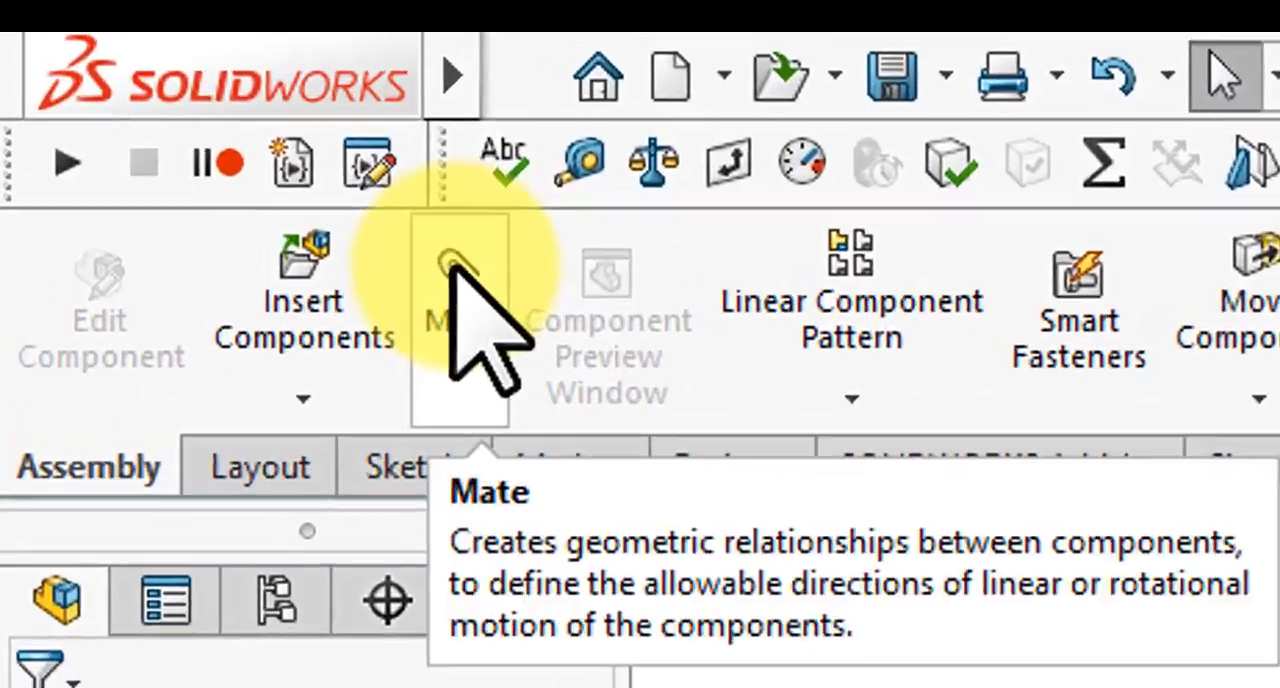
Step: Add a Coincident mate between the assembly's Front Plane and the Front Plane of Reactangle 1
{"action": "left_click", "coordinate": [452, 266]}
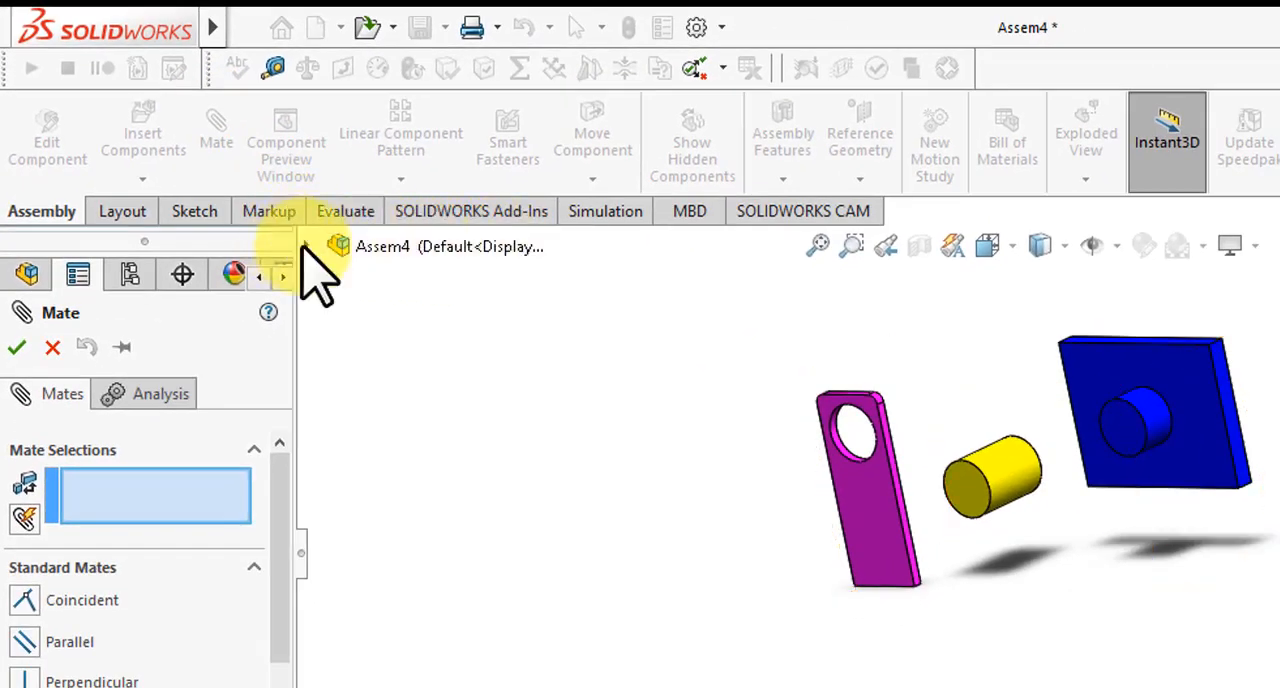
{"action": "left_click", "coordinate": [304, 246]}
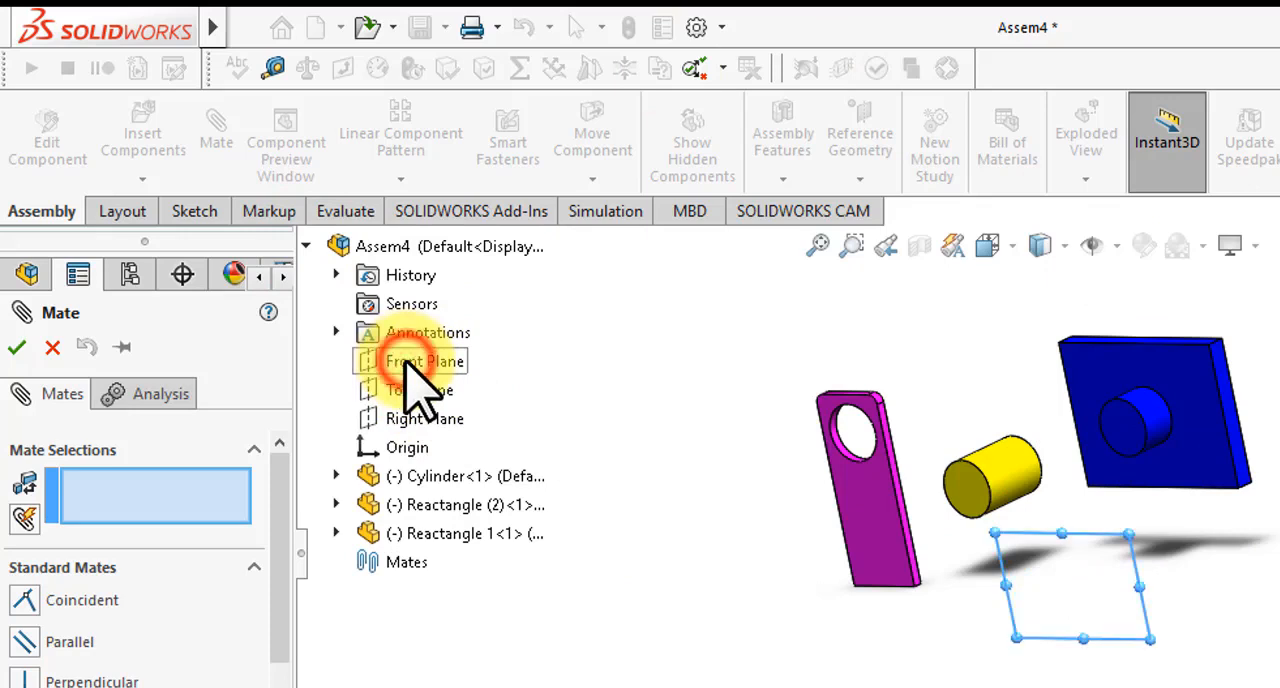
{"action": "left_click", "coordinate": [407, 364]}
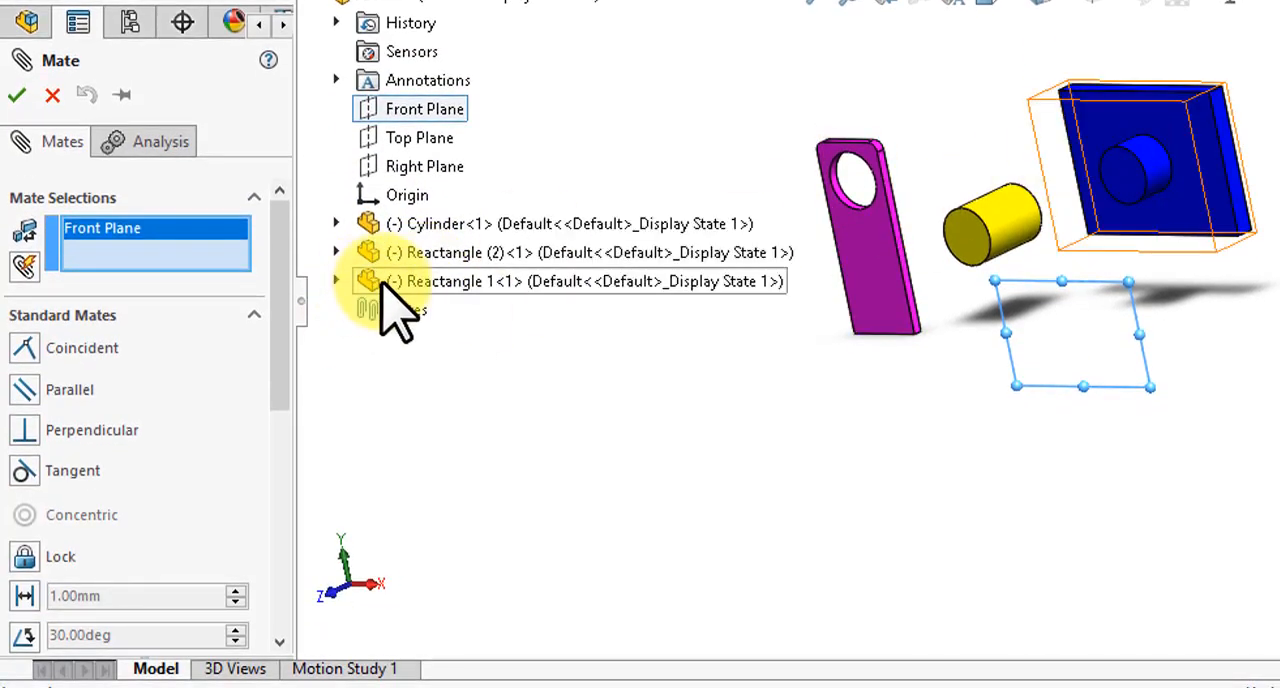
{"action": "left_click", "coordinate": [336, 281]}
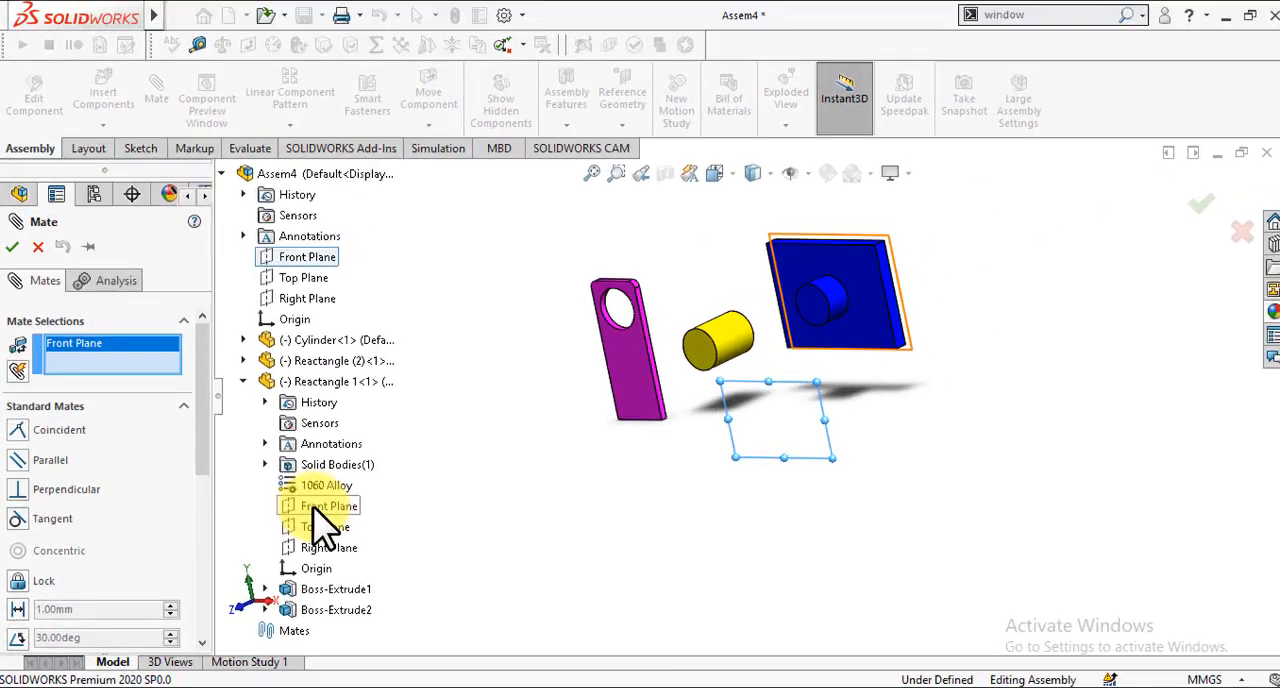
{"action": "left_click", "coordinate": [318, 507]}
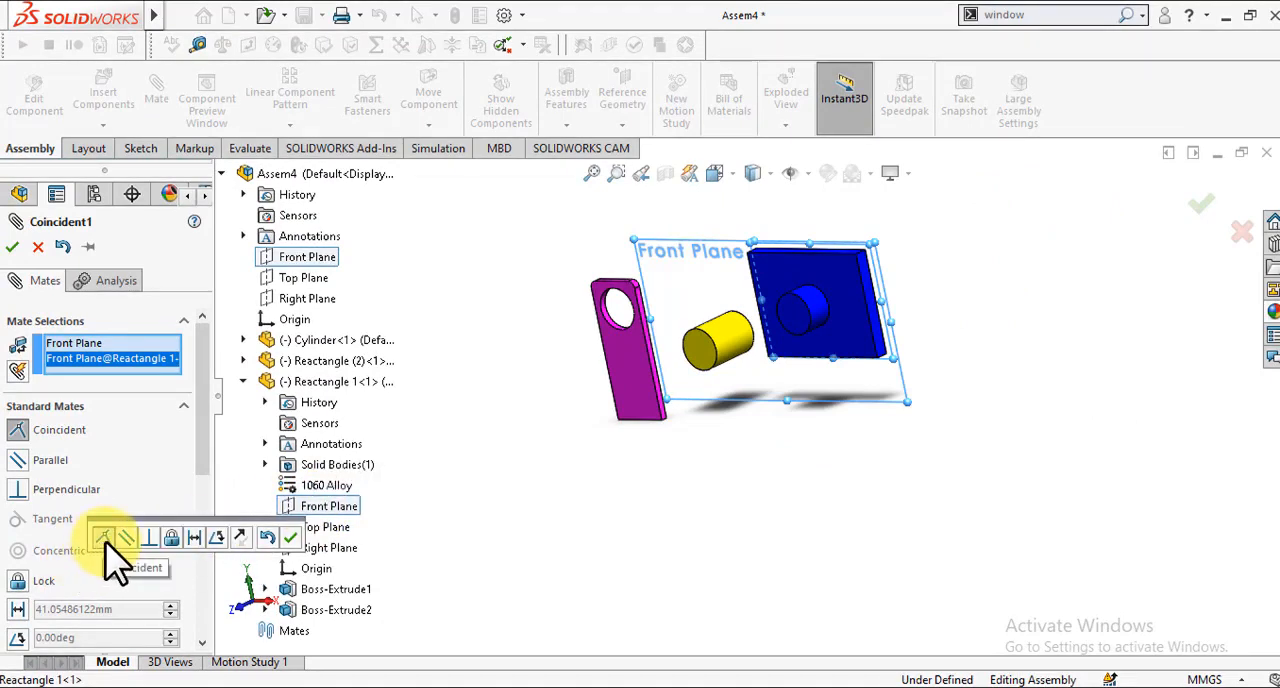
{"action": "left_click", "coordinate": [290, 538]}
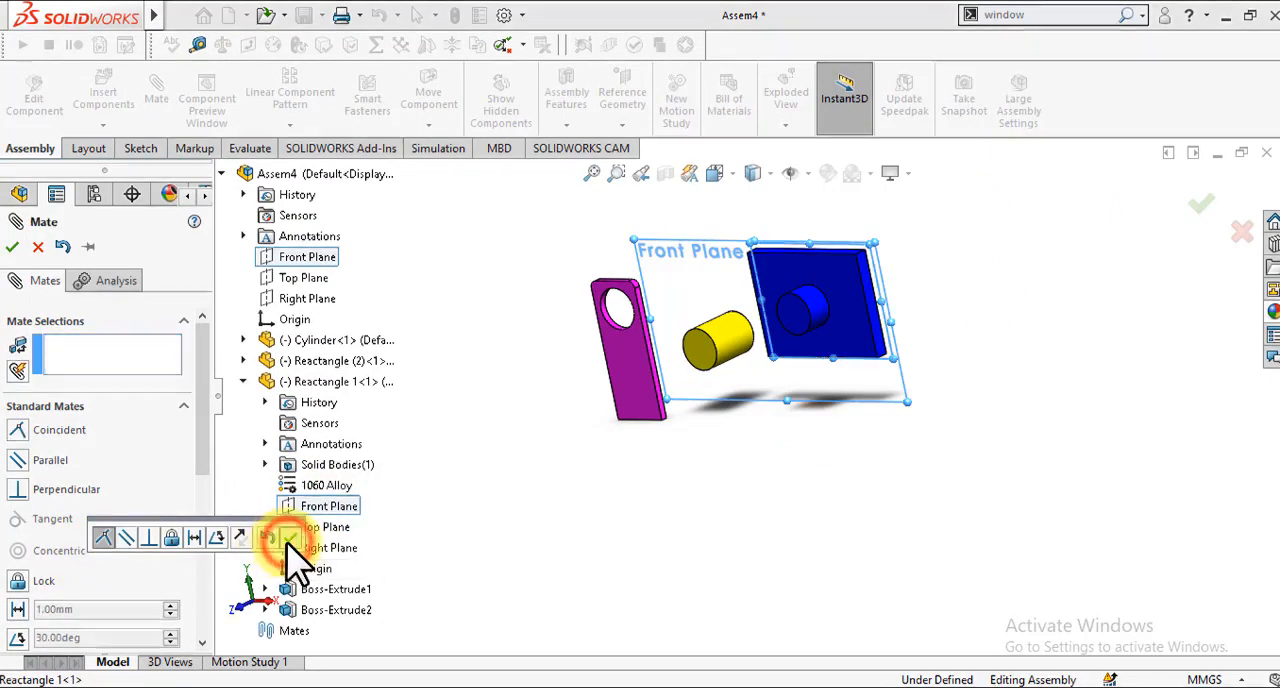
{"action": "key", "text": "Escape"}
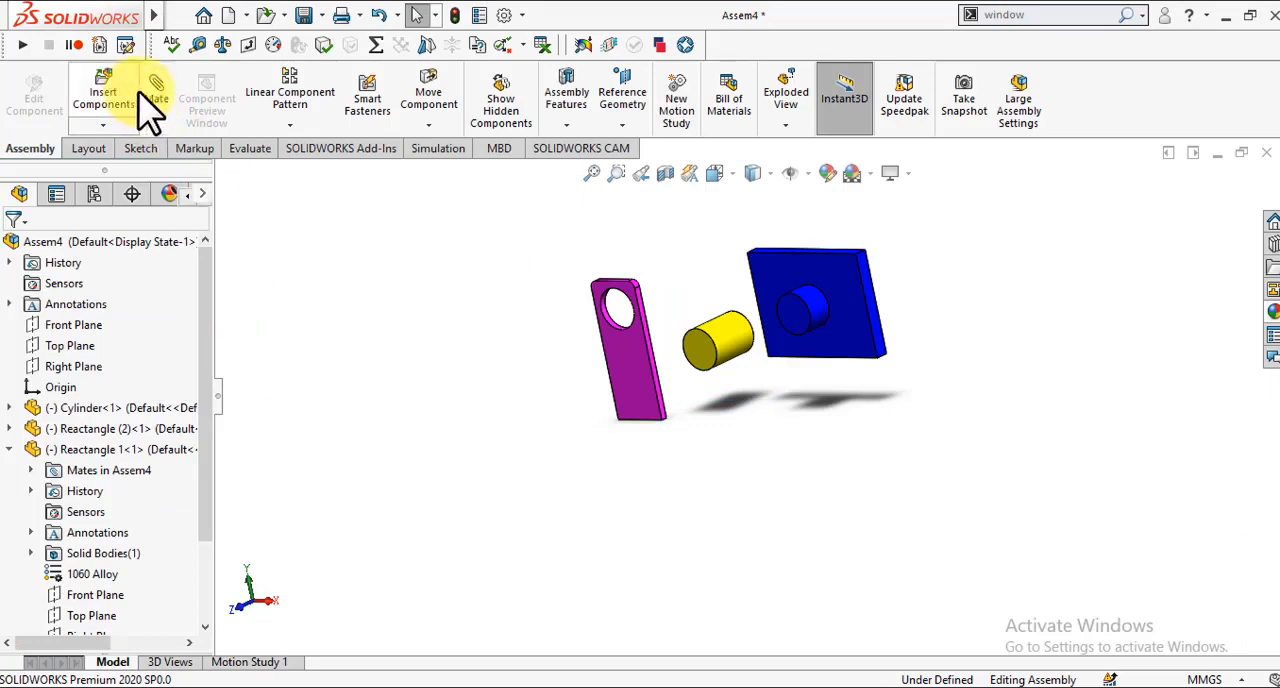
Step: Add a Coincident mate between the assembly's Top Plane and the Top Plane of Reactangle 1
{"action": "left_click", "coordinate": [158, 98]}
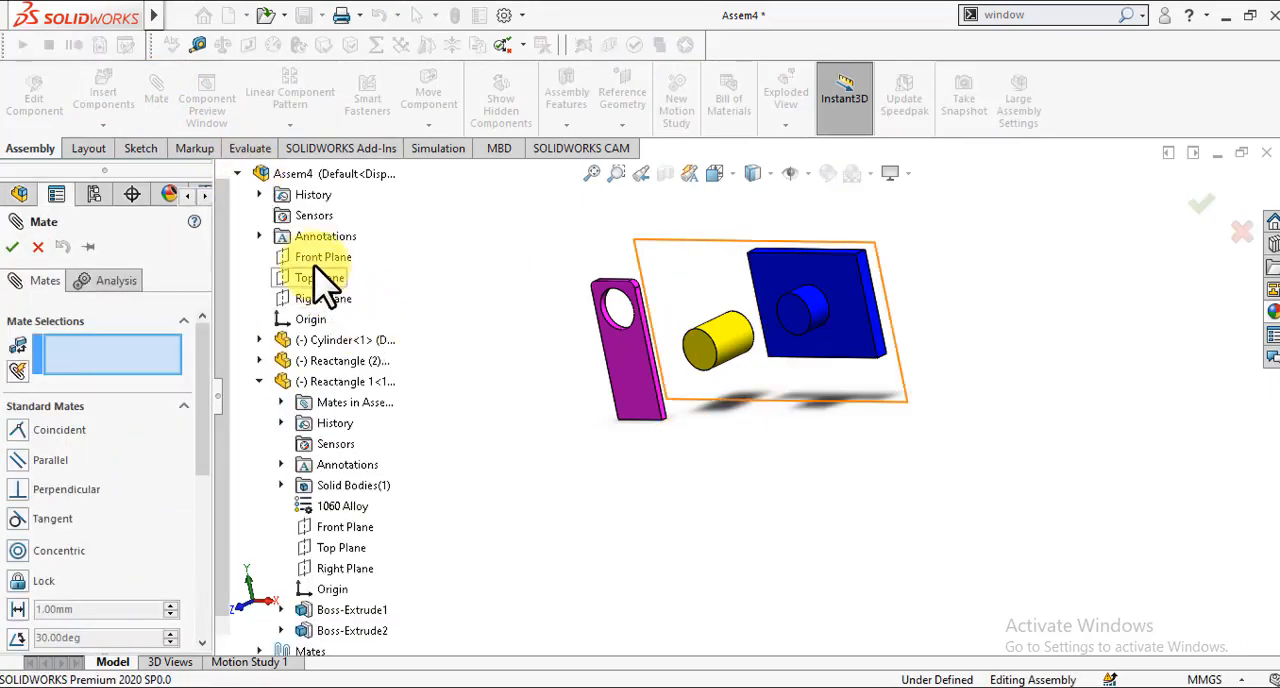
{"action": "left_click", "coordinate": [320, 280]}
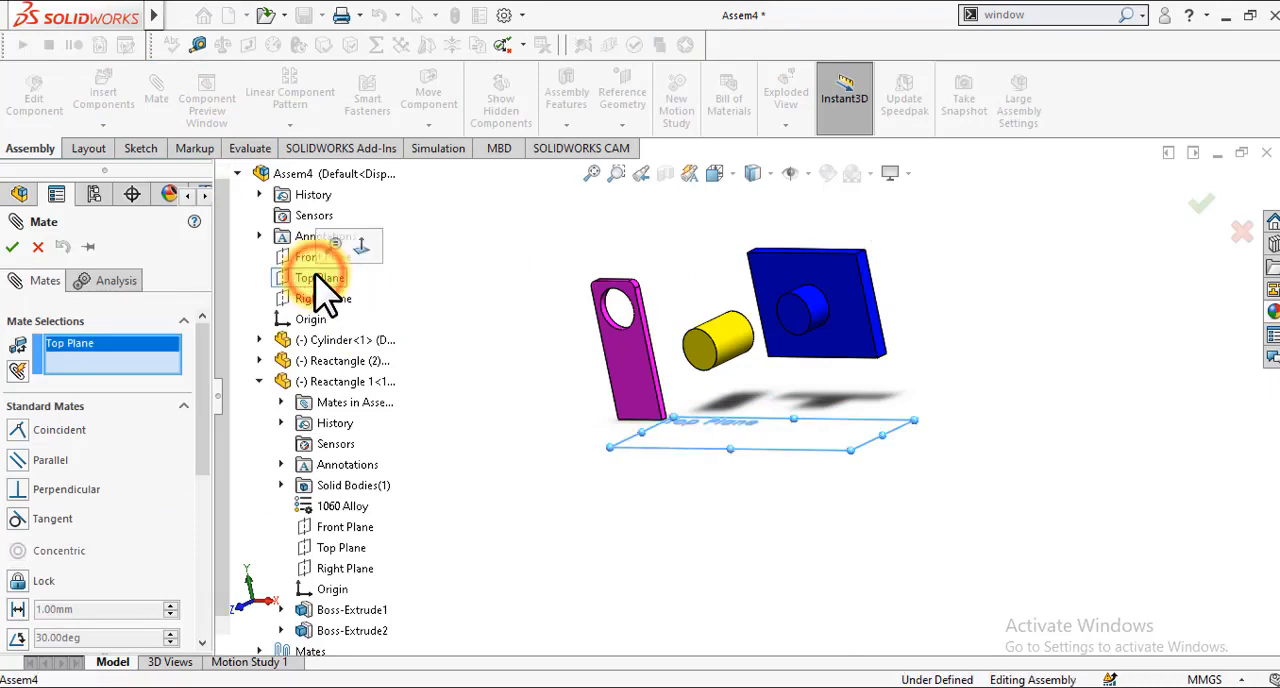
{"action": "left_click", "coordinate": [340, 548]}
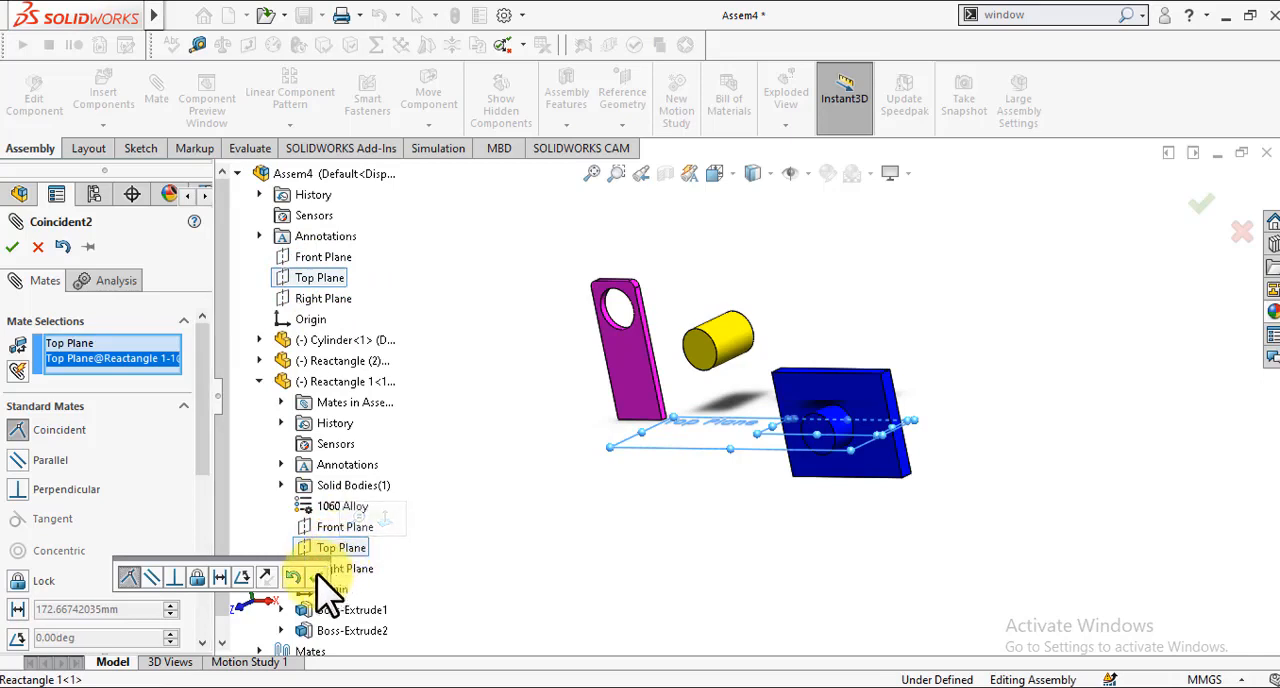
{"action": "left_click", "coordinate": [315, 577]}
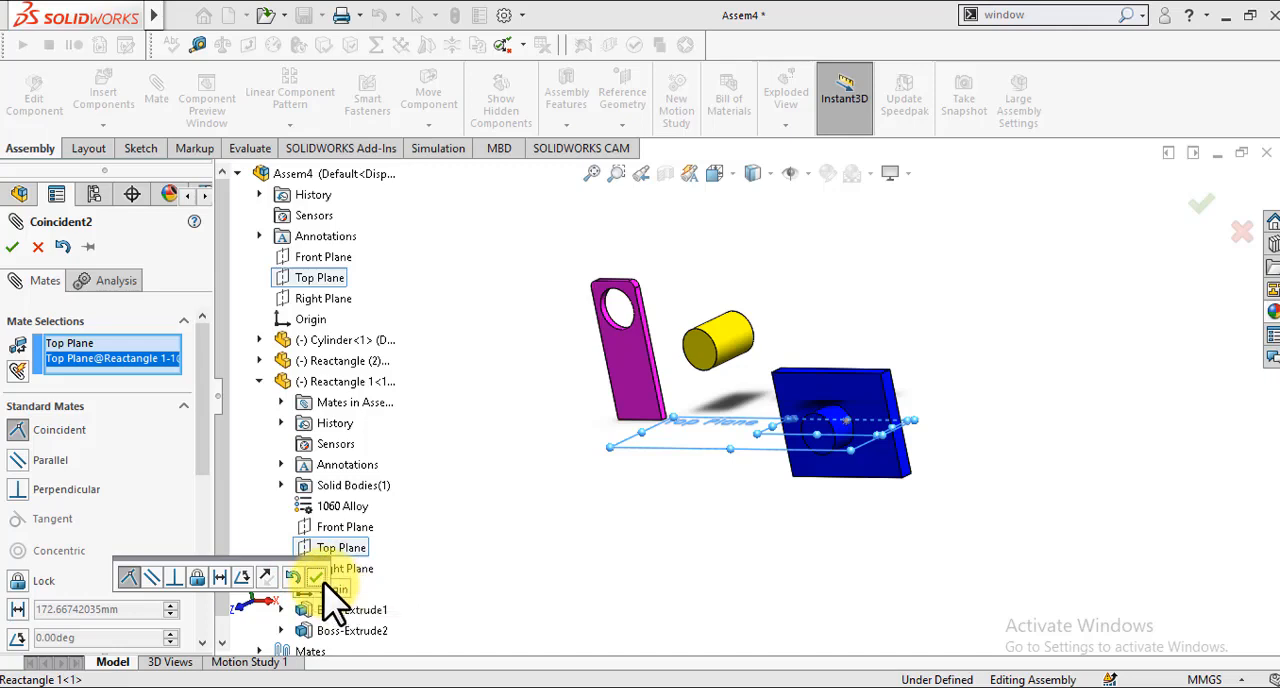
{"action": "left_click", "coordinate": [321, 578]}
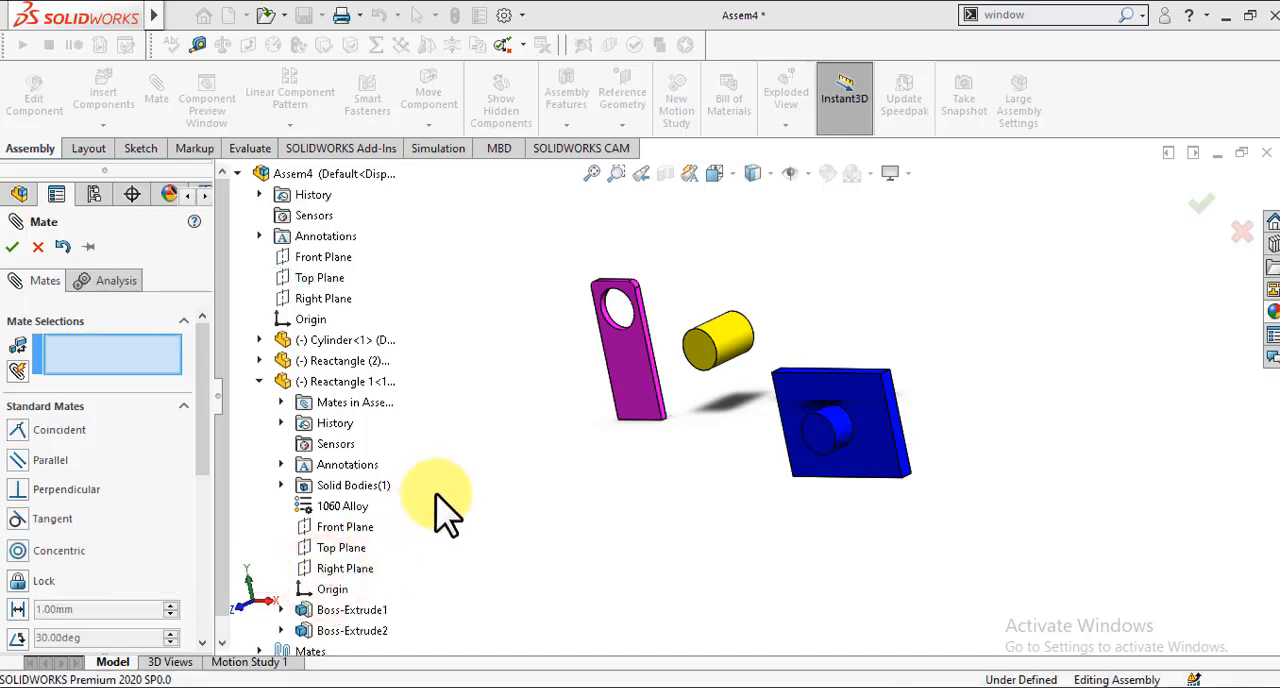
{"action": "key", "text": "Escape"}
{"action": "left_click", "coordinate": [465, 479]}
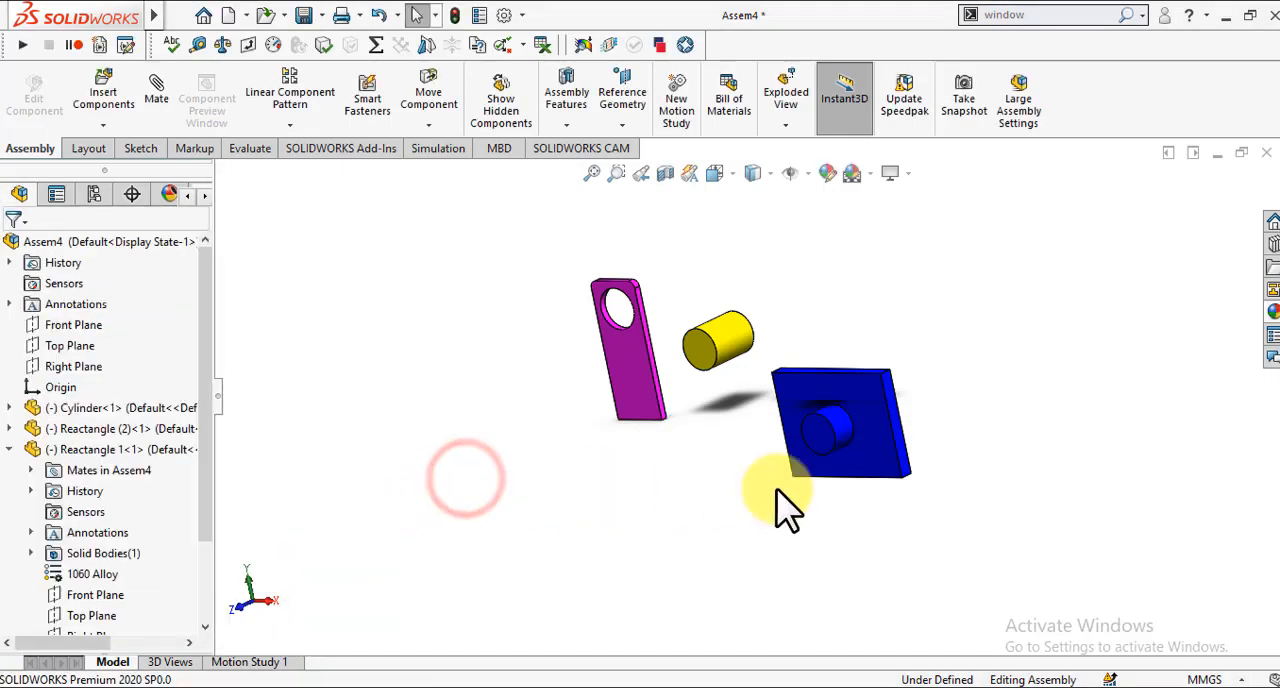
Step: Open the blue plate part Reactangle 1 in position from the assembly
{"action": "middle_click_drag", "start_coordinate": [777, 490], "coordinate": [777, 492]}
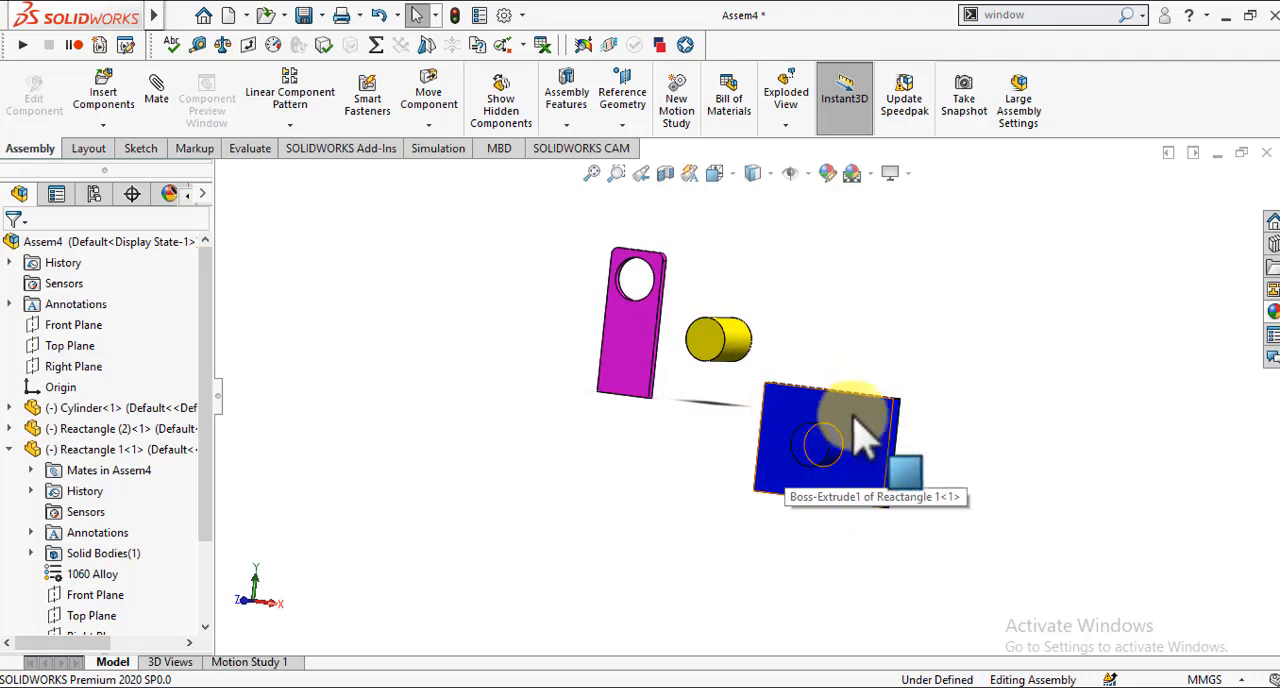
{"action": "right_click", "coordinate": [800, 423]}
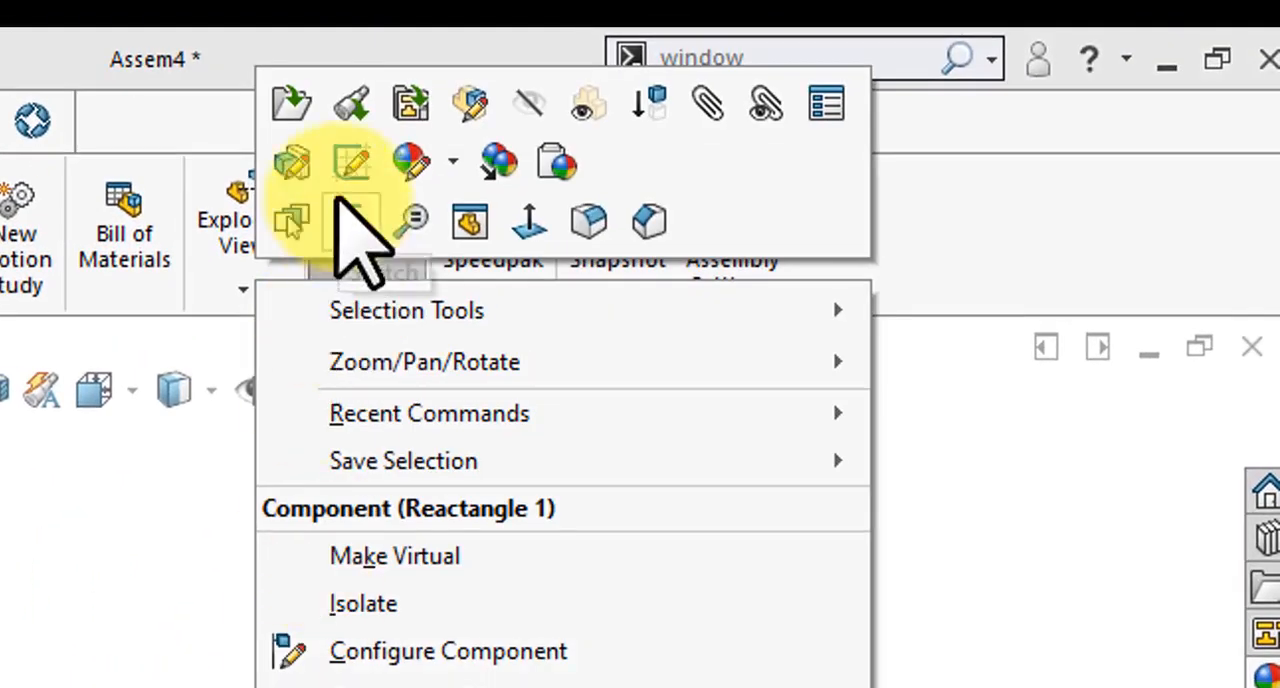
{"action": "left_click", "coordinate": [355, 105]}
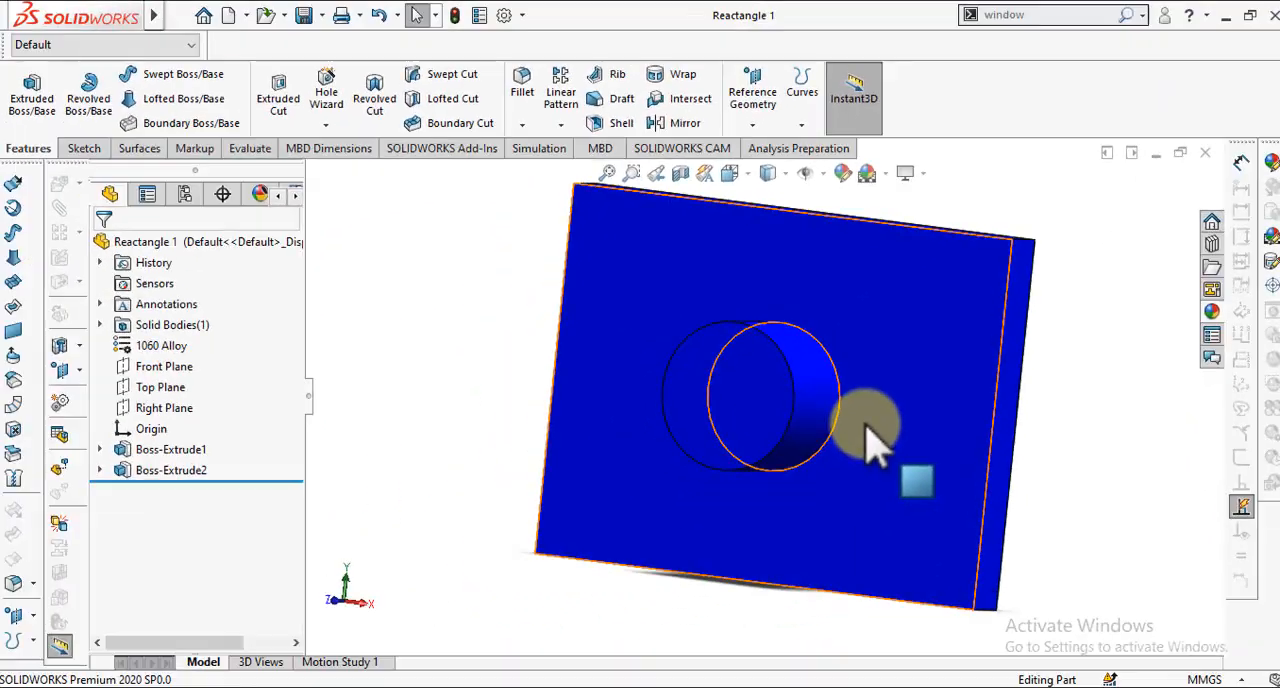
Step: Set the depth of the blue plate's round boss, Boss-Extrude2, to 60 mm and return to the assembly Assem4
{"action": "scroll", "coordinate": [750, 385], "scroll_direction": "up", "scroll_amount": 5}
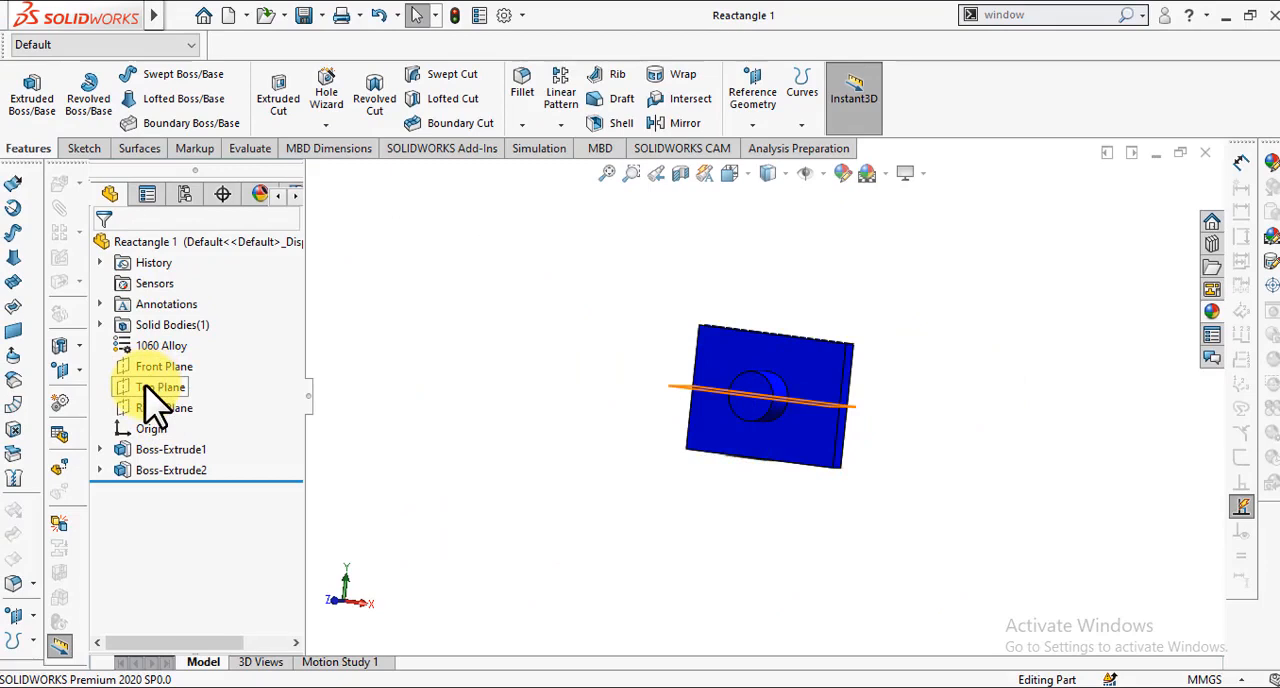
{"action": "key", "text": "Left"}
{"action": "key", "text": "Left"}
{"action": "key", "text": "Left"}
{"action": "key", "text": "Left"}
{"action": "key", "text": "Left"}
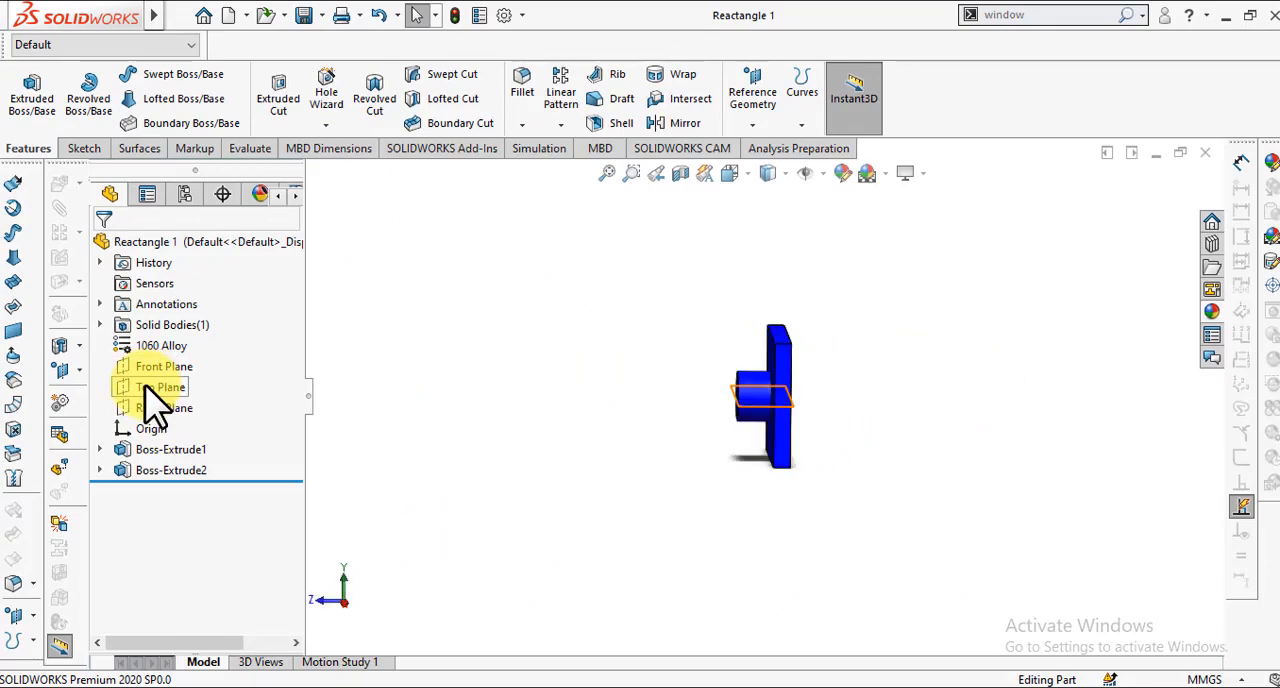
{"action": "key", "text": "Right"}
{"action": "key", "text": "Left"}
{"action": "key", "text": "Right"}
{"action": "key", "text": "Right"}
{"action": "key", "text": "Right"}
{"action": "key", "text": "Left"}
{"action": "key", "text": "Left"}
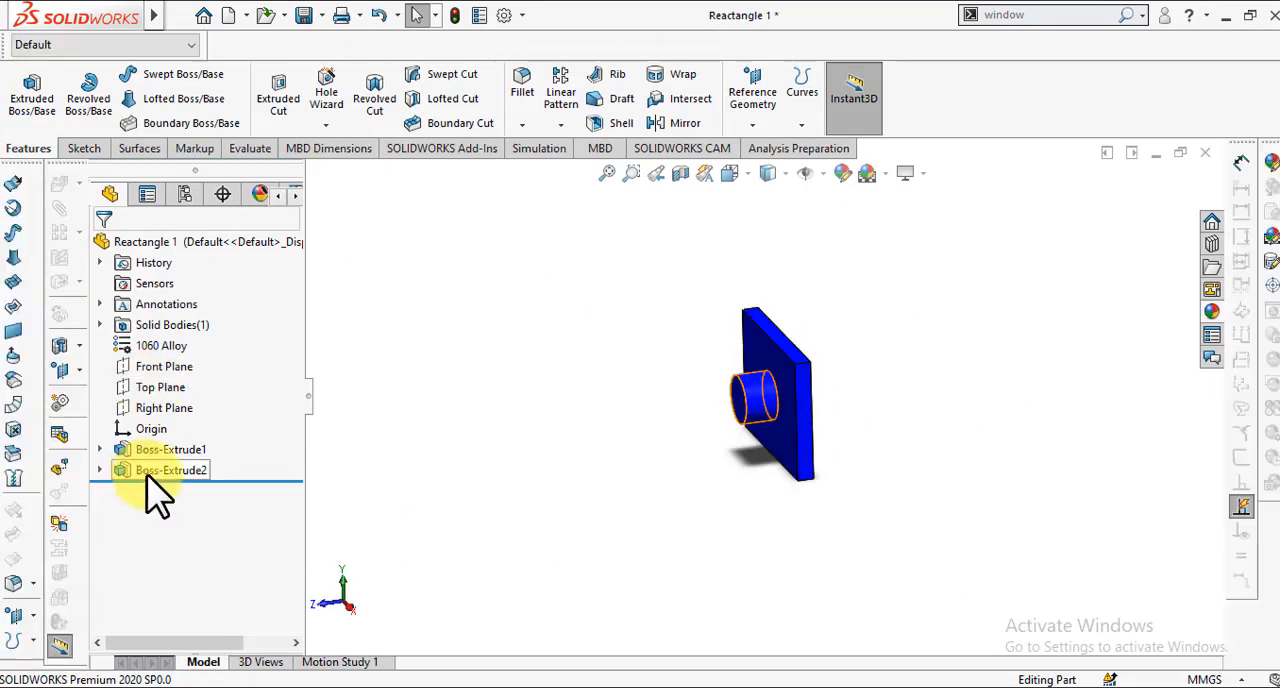
{"action": "left_click", "coordinate": [148, 476]}
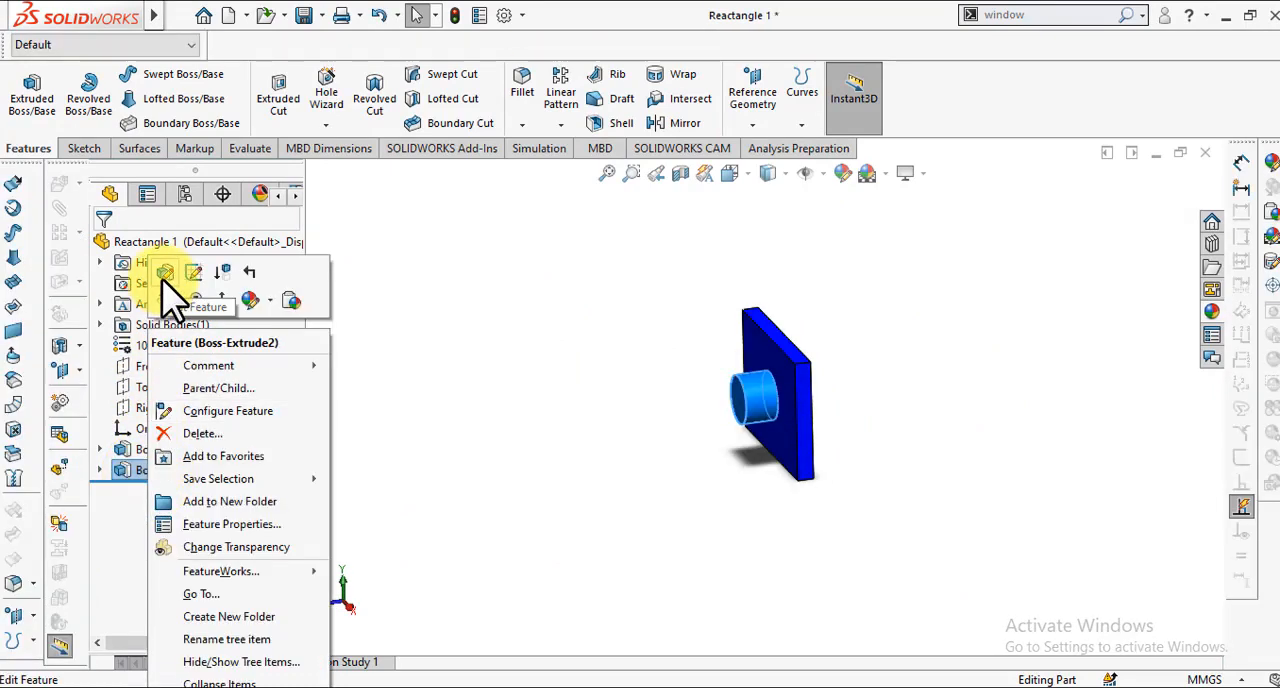
{"action": "left_click", "coordinate": [165, 280]}
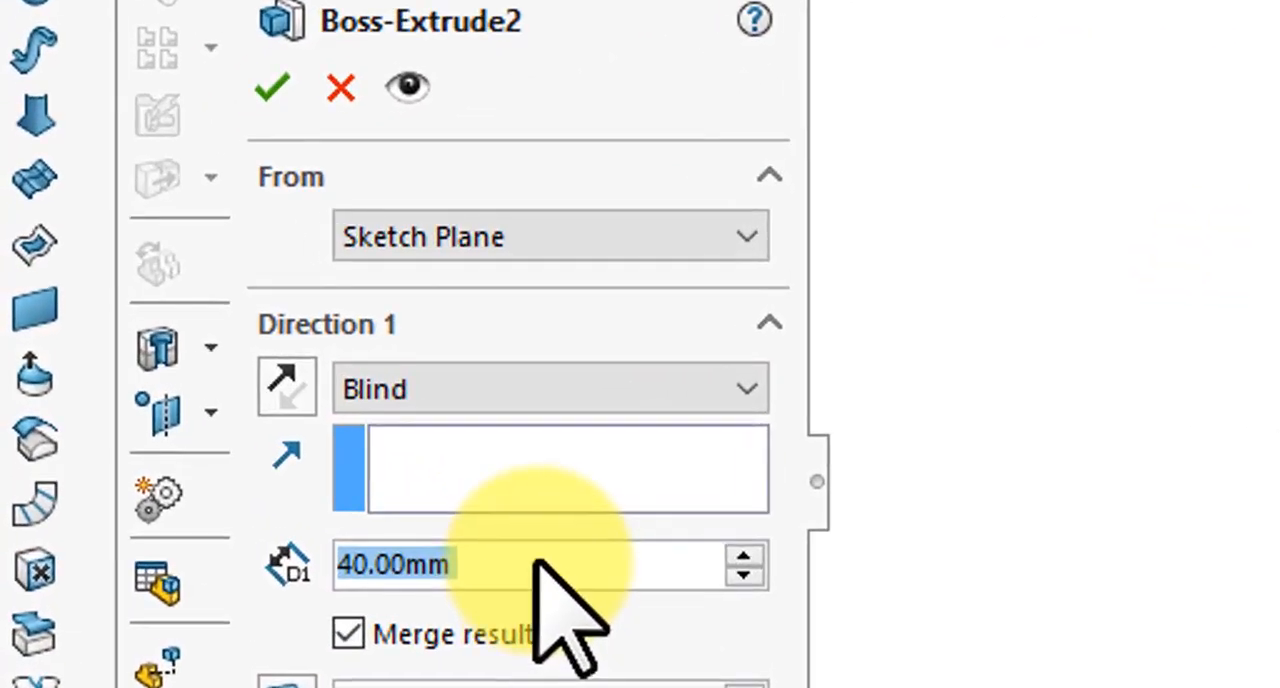
{"action": "left_click", "coordinate": [537, 560]}
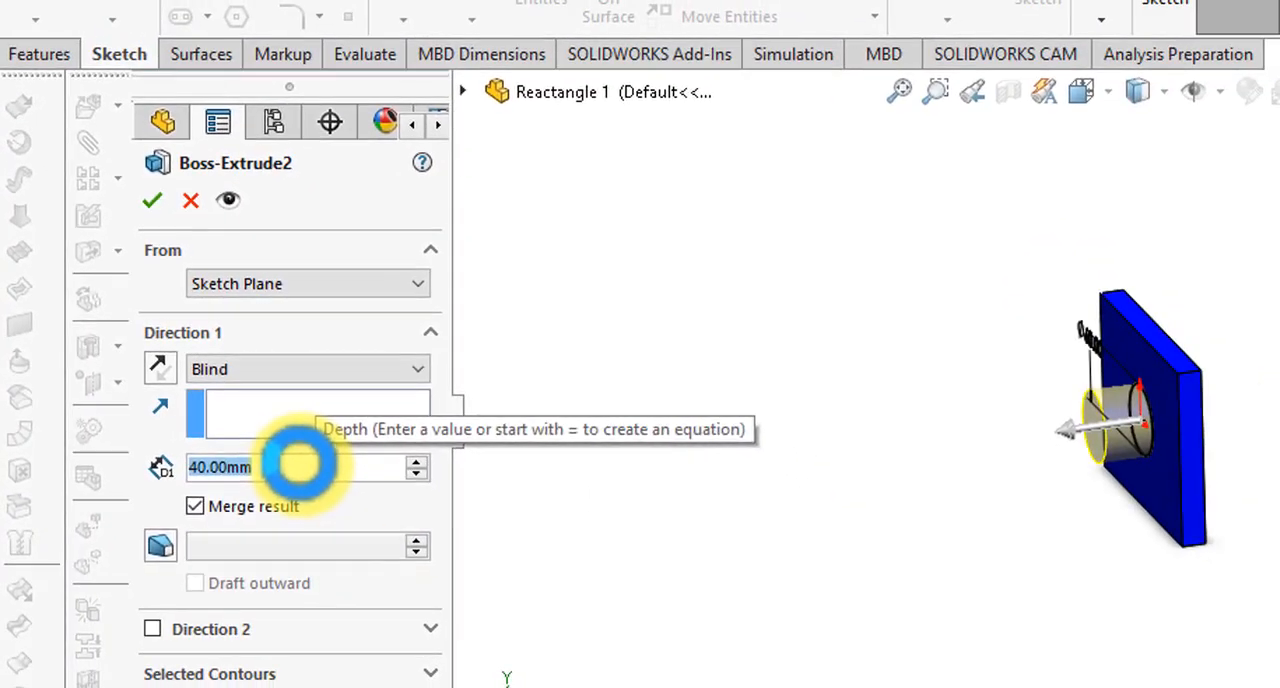
{"action": "type", "text": "60"}
{"action": "key", "text": "Return"}
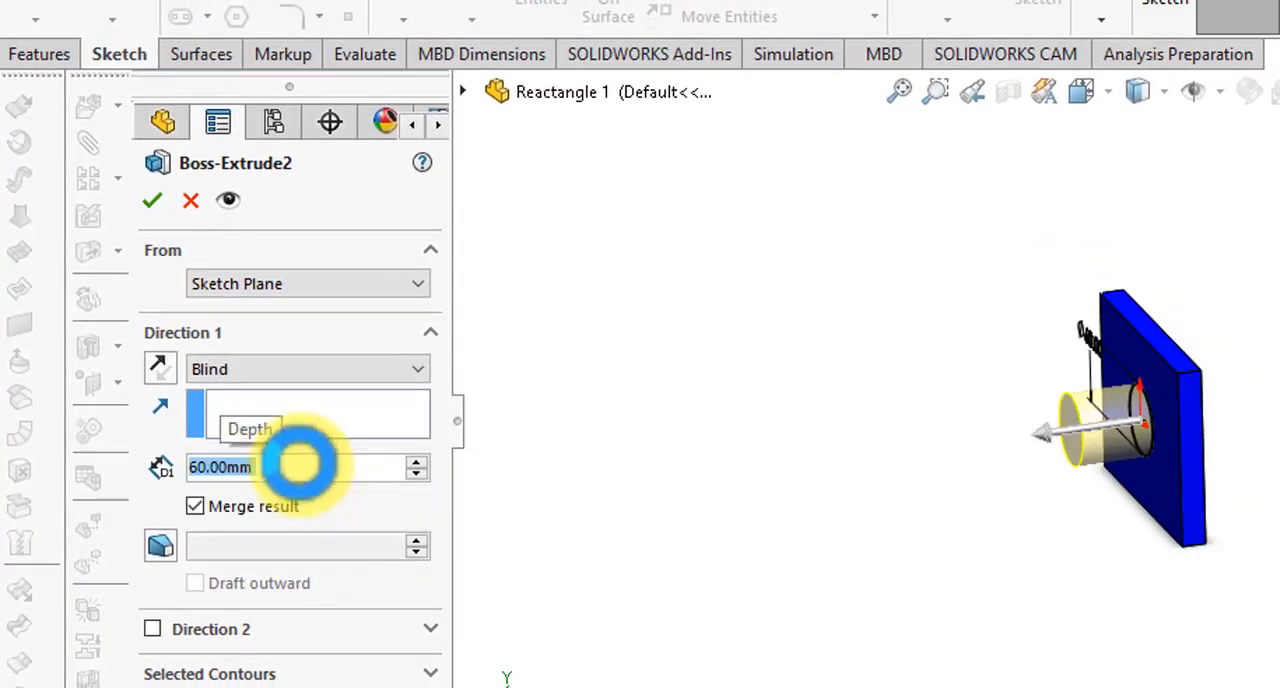
{"action": "left_click", "coordinate": [157, 200]}
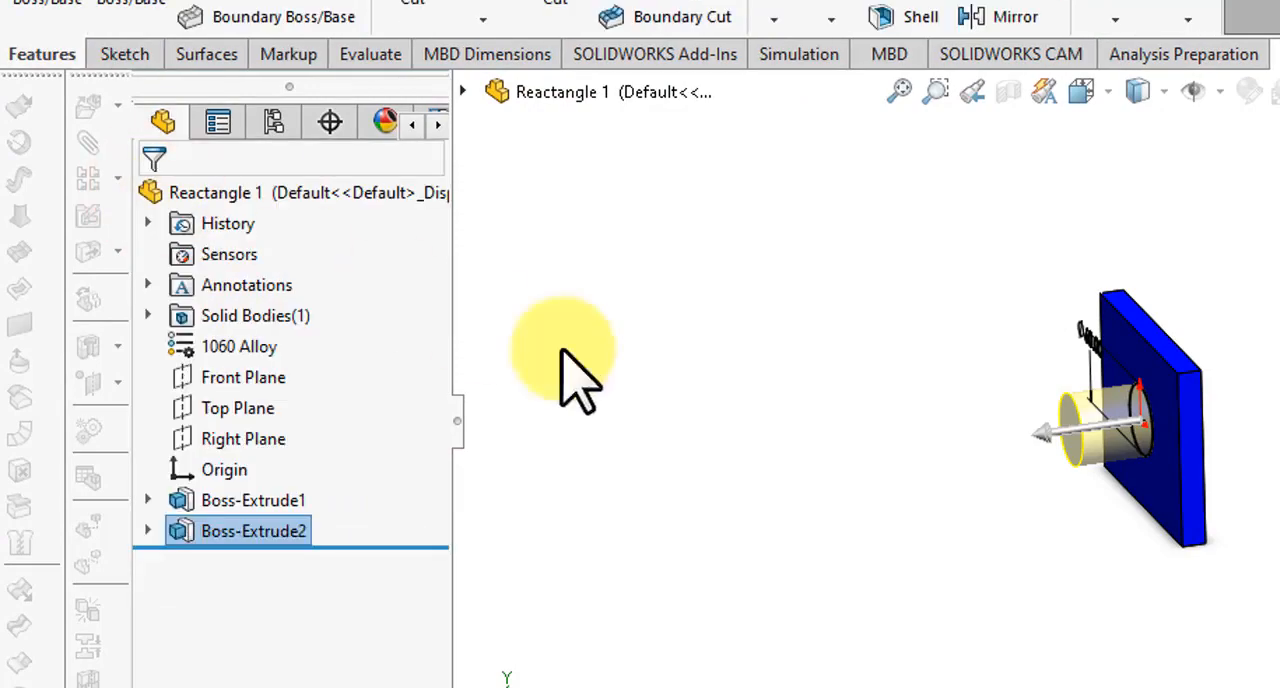
{"action": "left_click", "coordinate": [745, 392]}
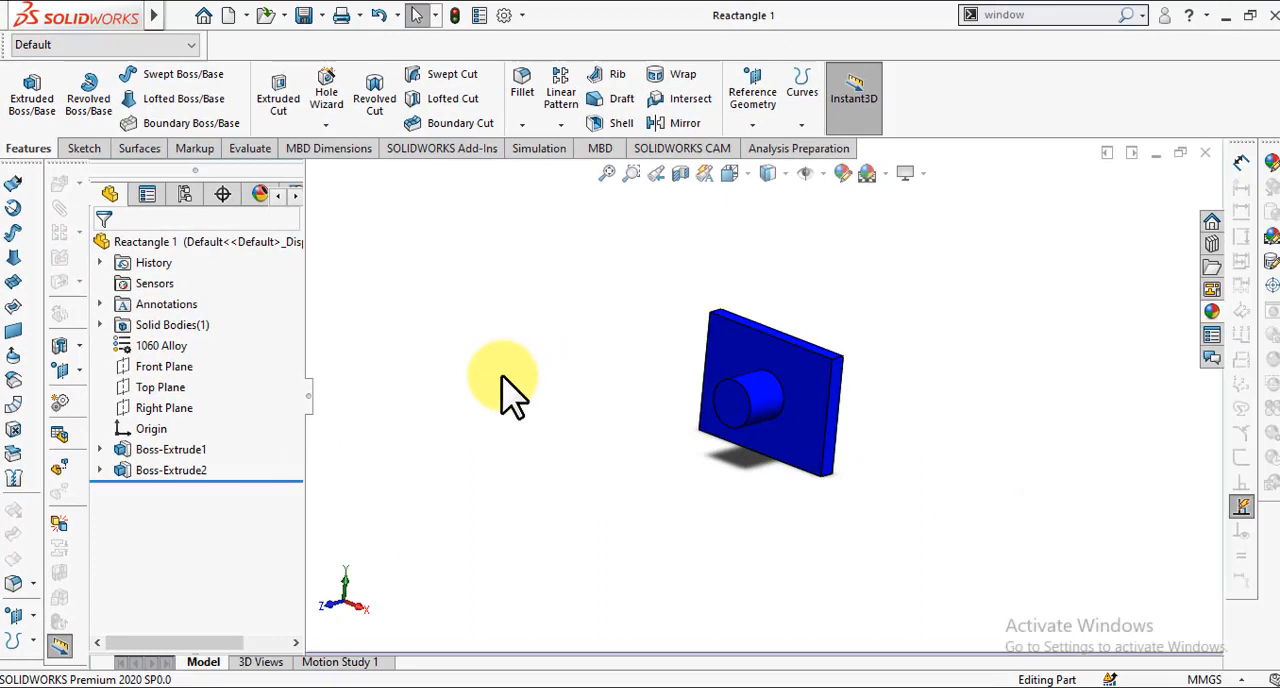
{"action": "key", "text": "ctrl+Tab"}
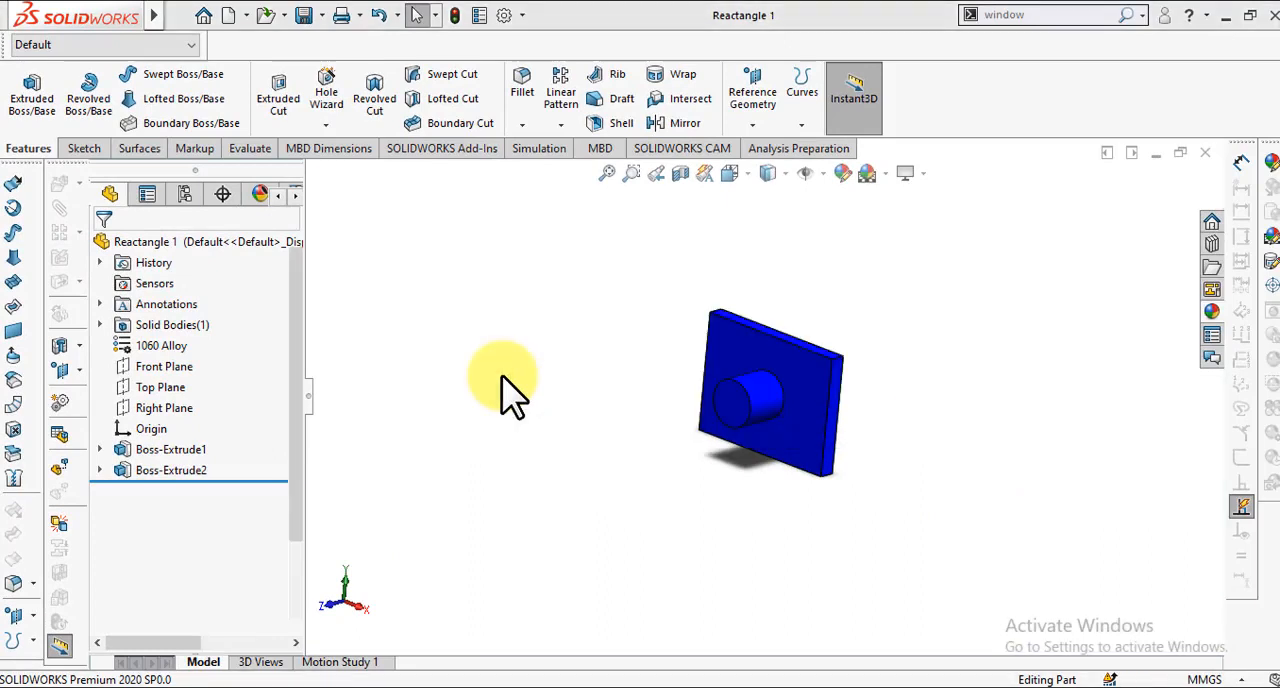
{"action": "key", "text": "ctrl+Tab"}
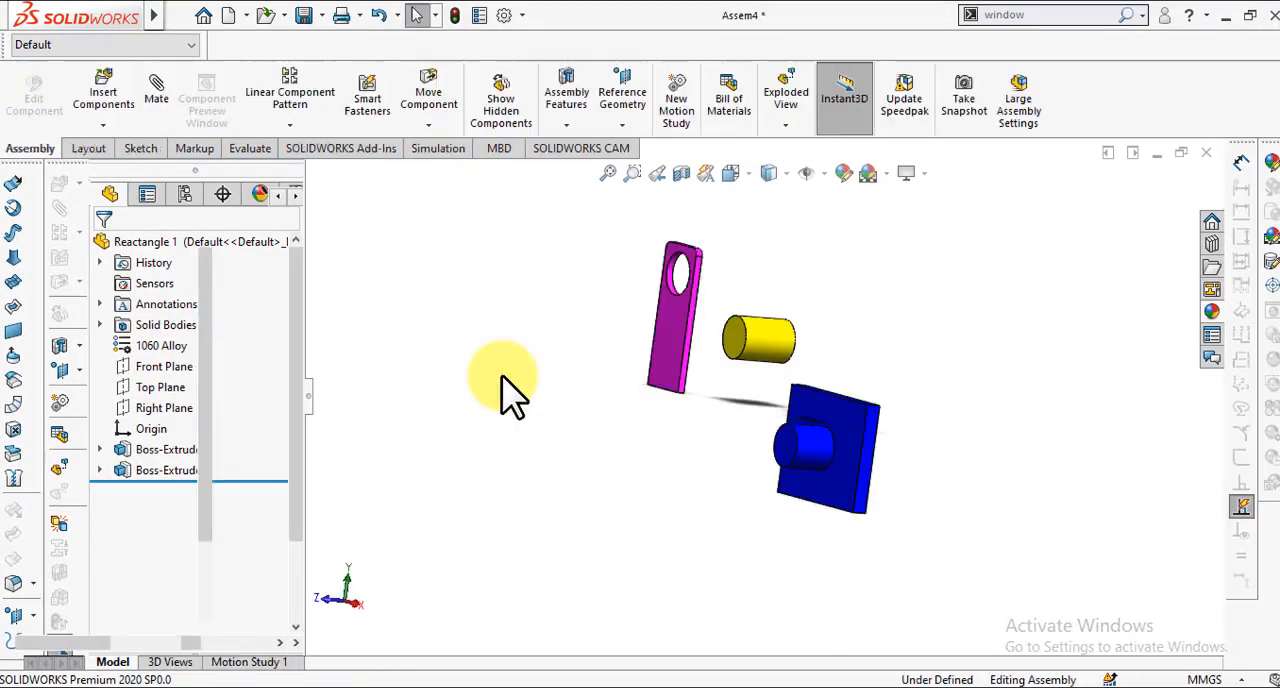
Step: Measure the distance between the two circular edges of the blue plate's round boss, and close the measurement
{"action": "middle_click_drag", "start_coordinate": [829, 513], "coordinate": [829, 513]}
{"action": "scroll", "coordinate": [829, 520], "scroll_direction": "down", "scroll_amount": 5}
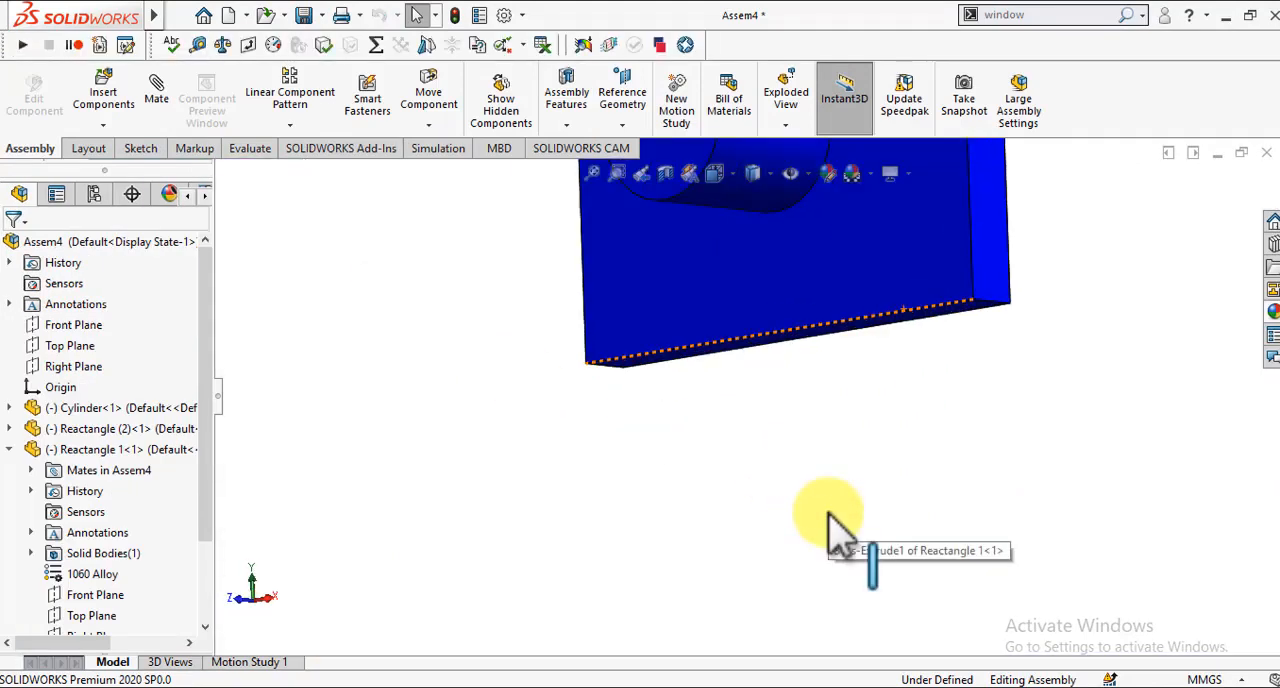
{"action": "scroll", "coordinate": [829, 520], "scroll_direction": "up", "scroll_amount": 4}
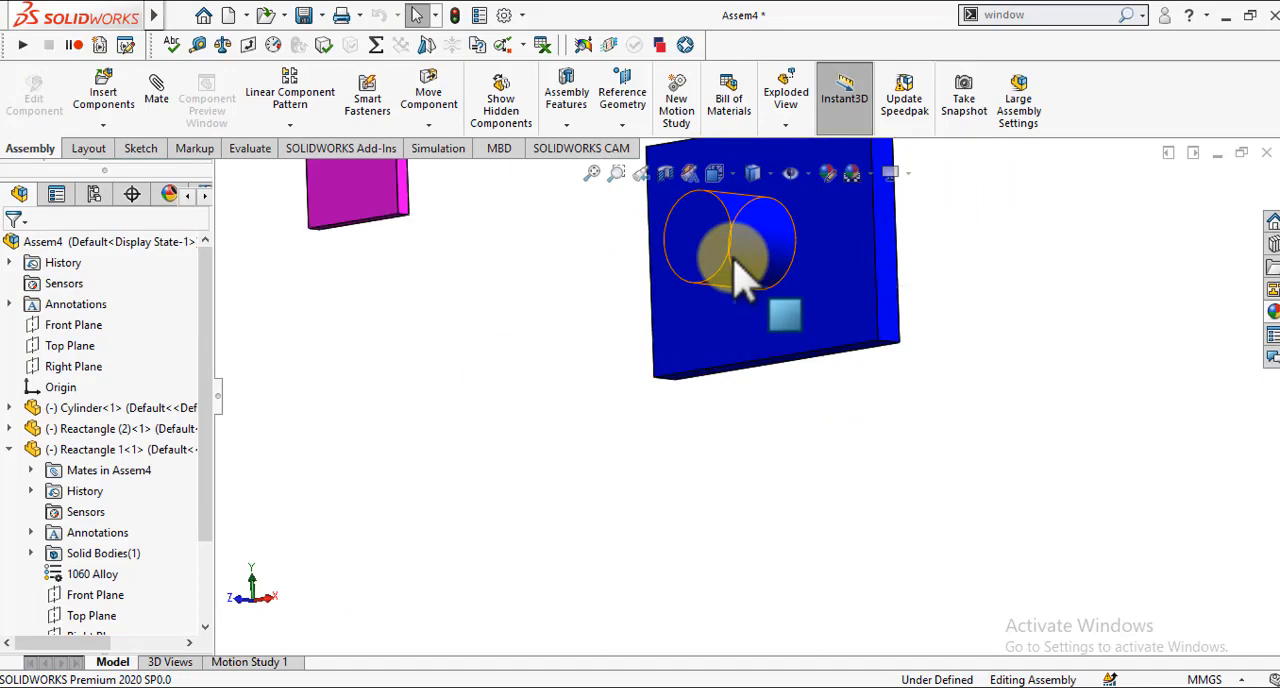
{"action": "middle_click_drag", "start_coordinate": [740, 275], "coordinate": [615, 250]}
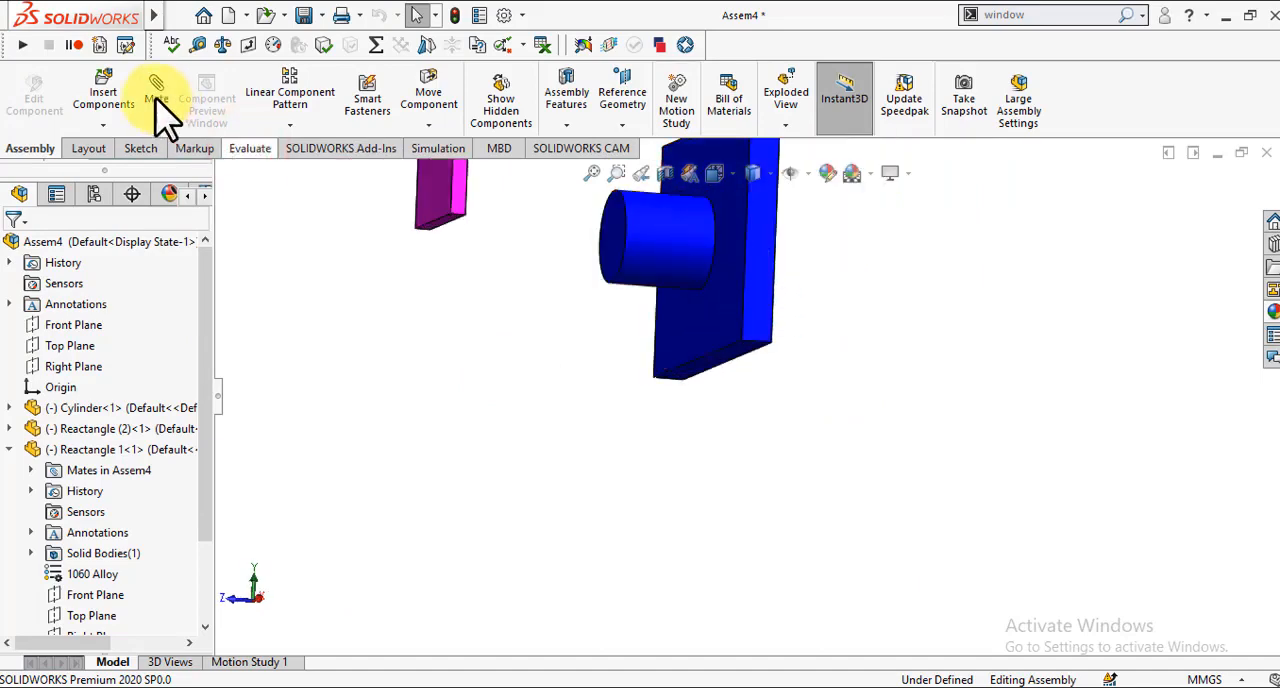
{"action": "left_click", "coordinate": [249, 148]}
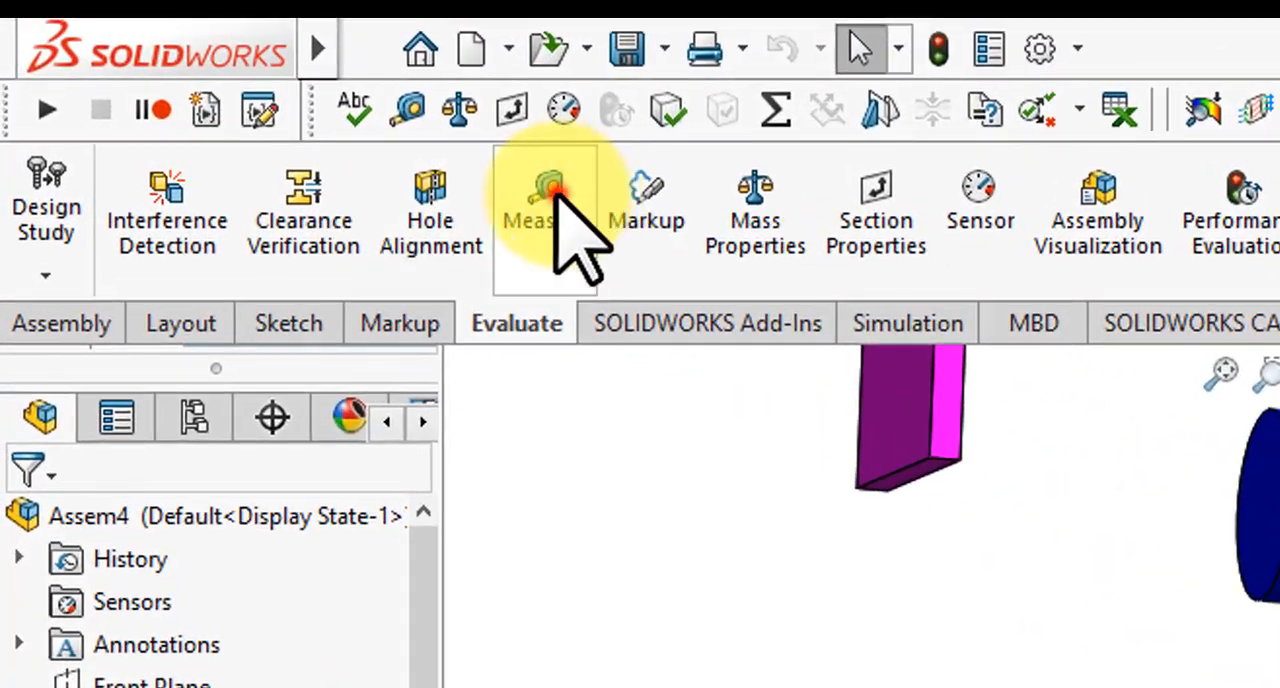
{"action": "left_click", "coordinate": [556, 192]}
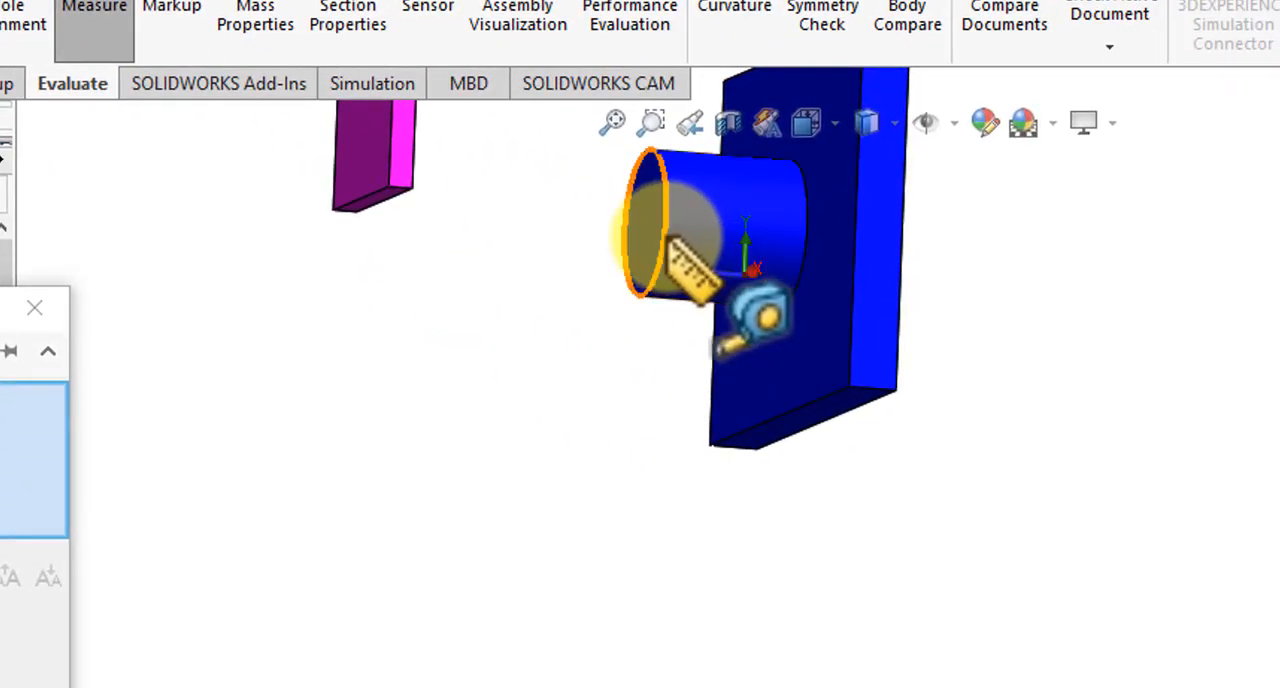
{"action": "left_click", "coordinate": [668, 238]}
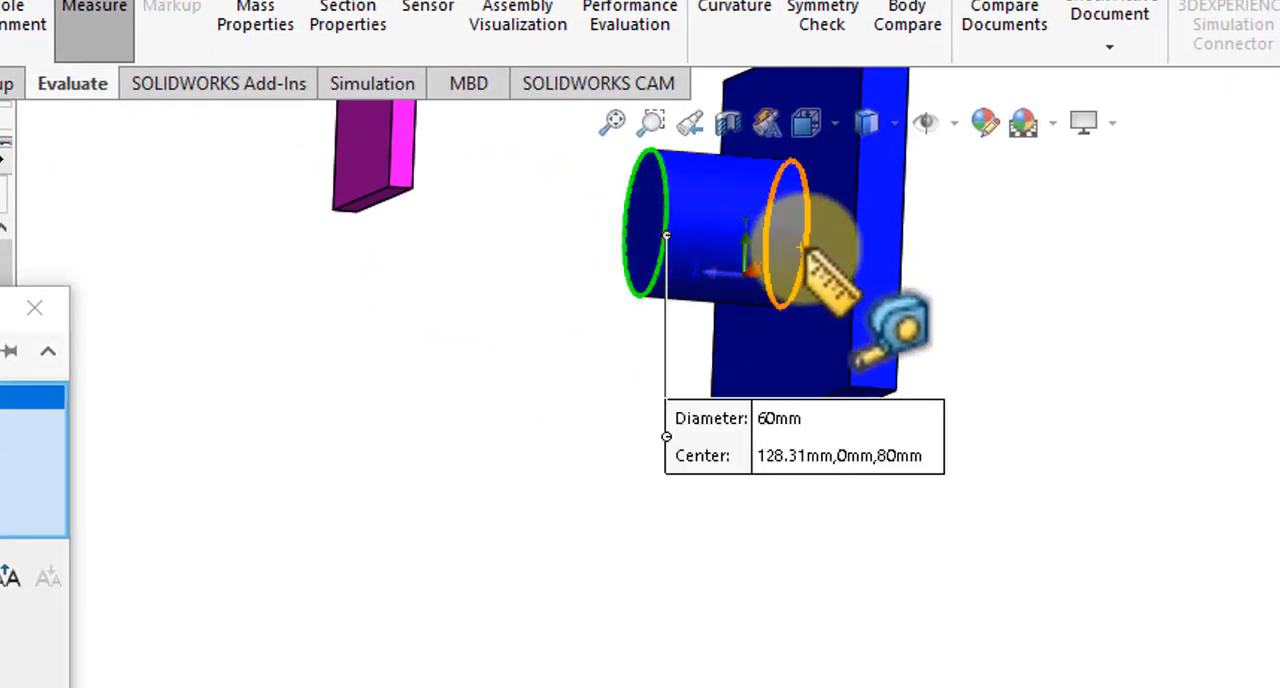
{"action": "left_click", "coordinate": [798, 246]}
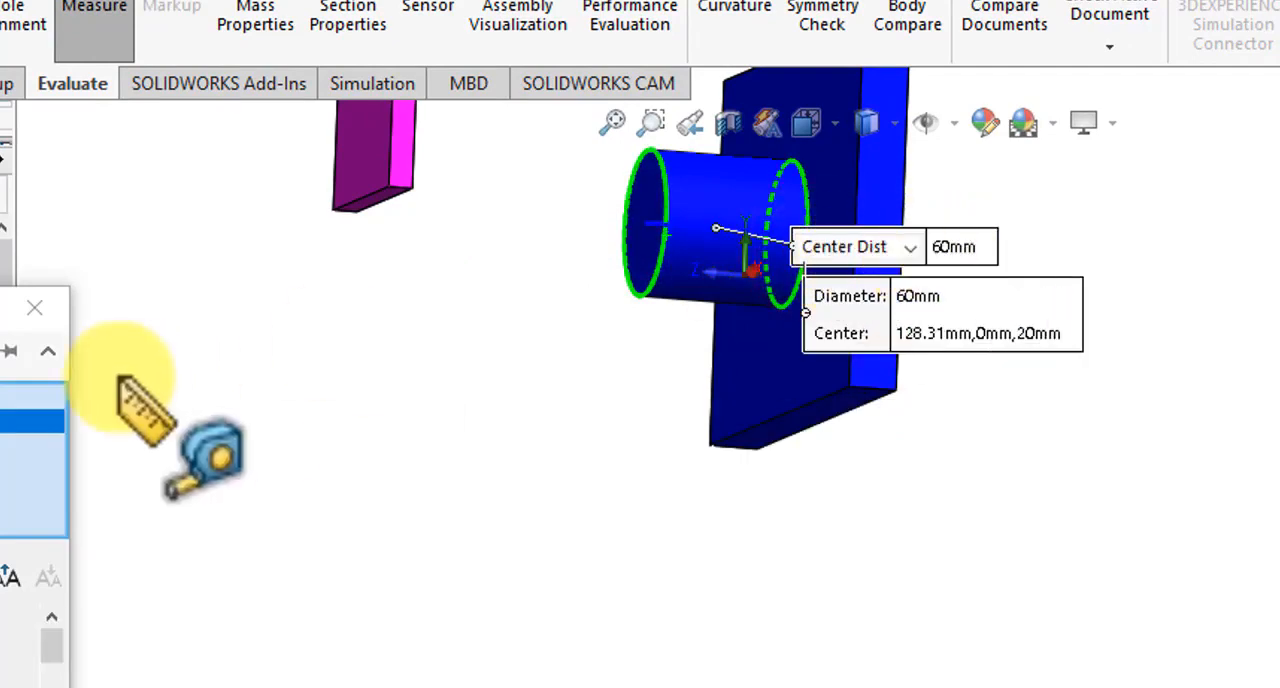
{"action": "left_click", "coordinate": [48, 301]}
{"action": "left_click", "coordinate": [277, 367]}
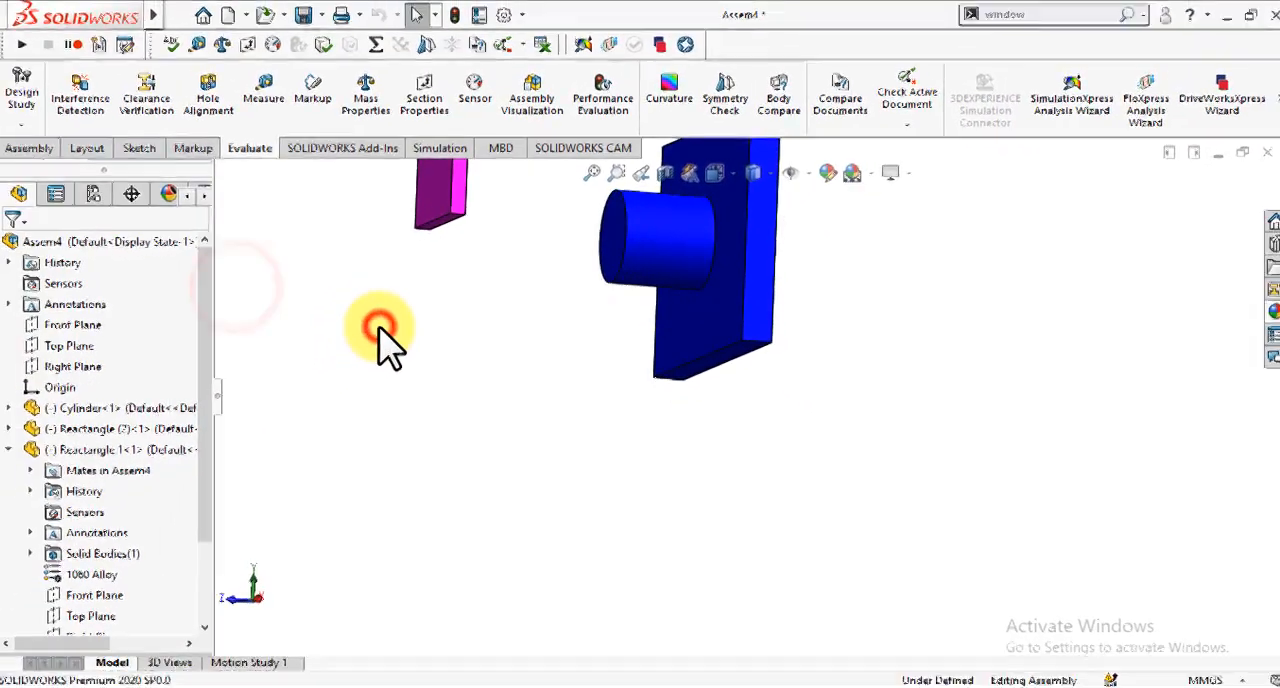
Step: Fix the blue plate Reactangle 1 in place in the assembly and clear the selection
{"action": "scroll", "coordinate": [277, 367], "scroll_direction": "up", "scroll_amount": 4}
{"action": "key", "text": "Right"}
{"action": "key", "text": "Right"}
{"action": "key", "text": "Right"}
{"action": "key", "text": "Up"}
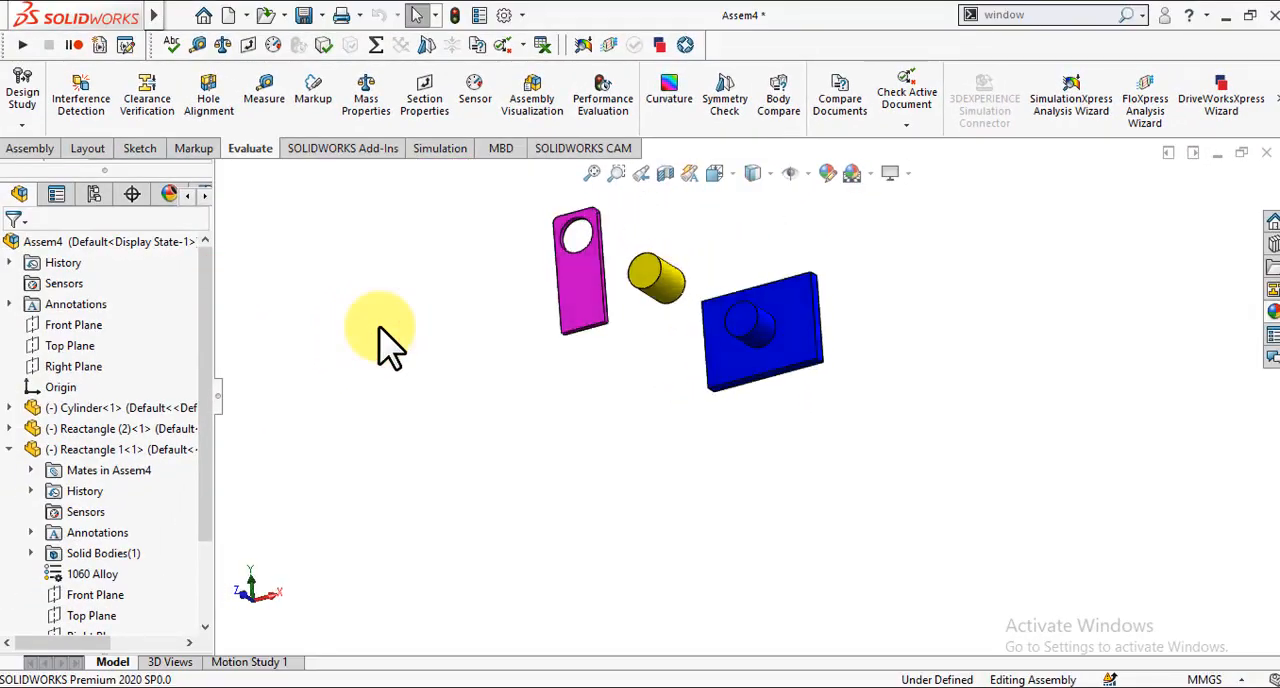
{"action": "key", "text": "Right"}
{"action": "key", "text": "Right"}
{"action": "key", "text": "Up"}
{"action": "key", "text": "Left"}
{"action": "key", "text": "Down"}
{"action": "key", "text": "Down"}
{"action": "key", "text": "Up"}
{"action": "key", "text": "Up"}
{"action": "key", "text": "Up"}
{"action": "key", "text": "Up"}
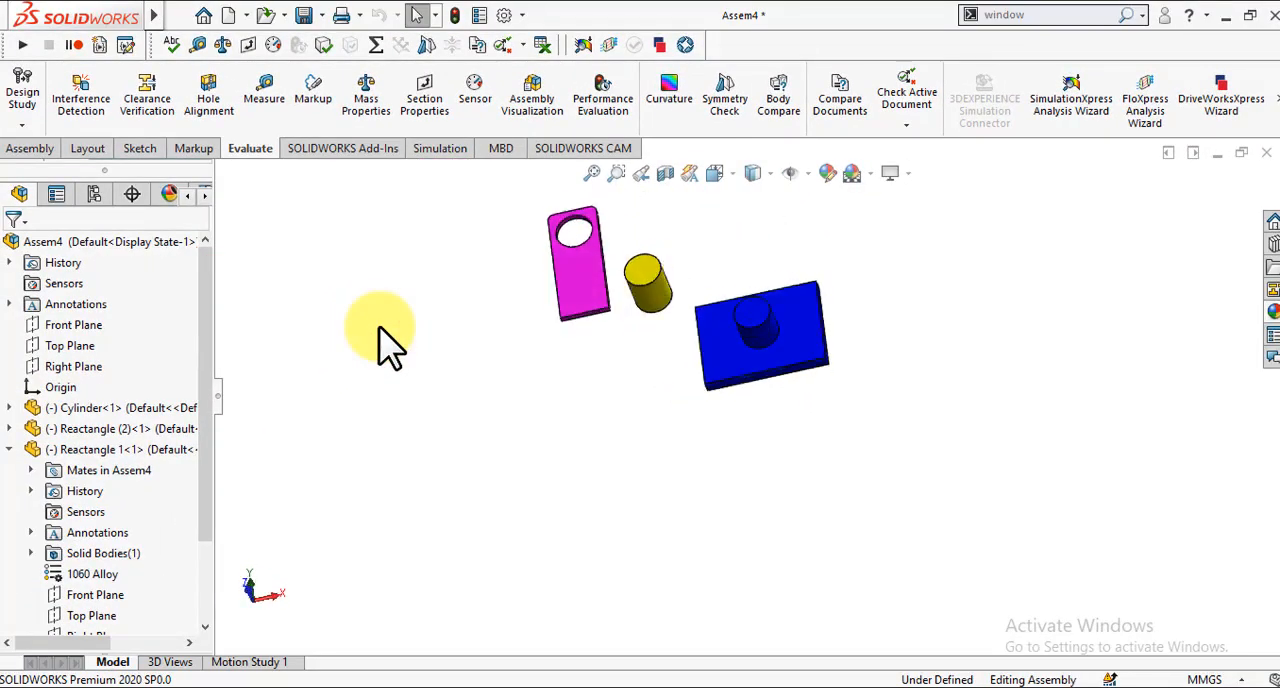
{"action": "key", "text": "Down"}
{"action": "key", "text": "Left"}
{"action": "key", "text": "Right"}
{"action": "key", "text": "Right"}
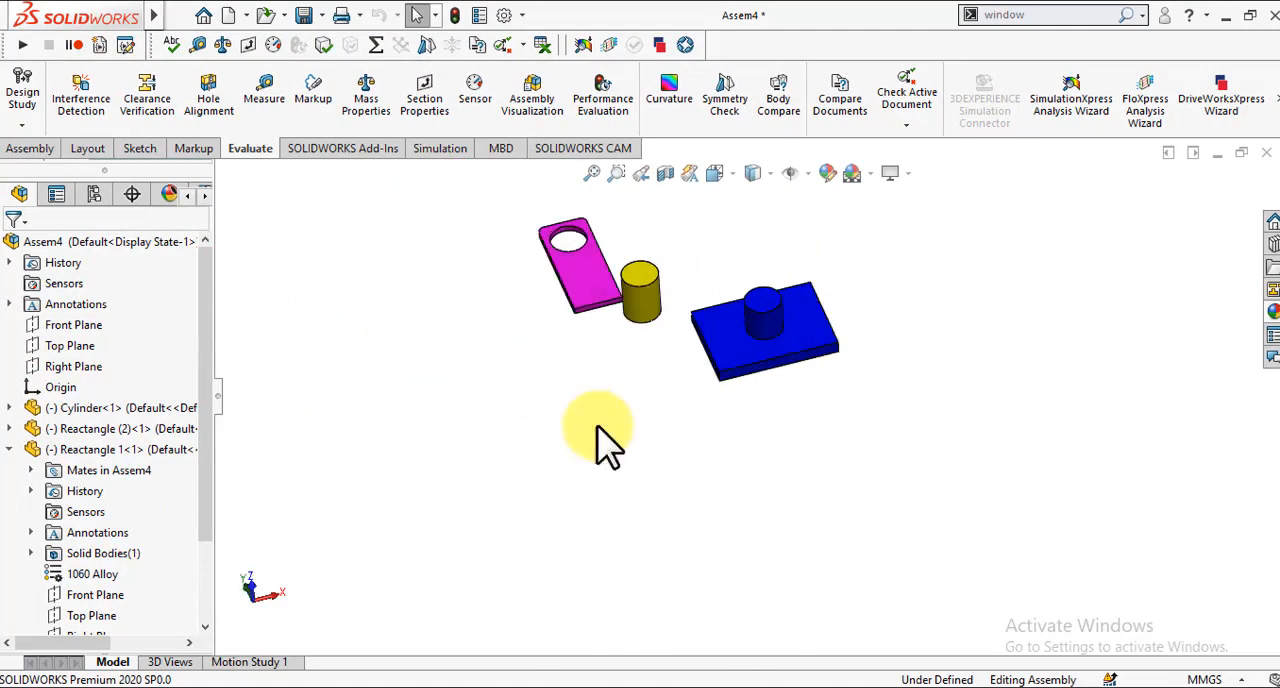
{"action": "left_click", "coordinate": [730, 348]}
{"action": "right_click", "coordinate": [731, 350]}
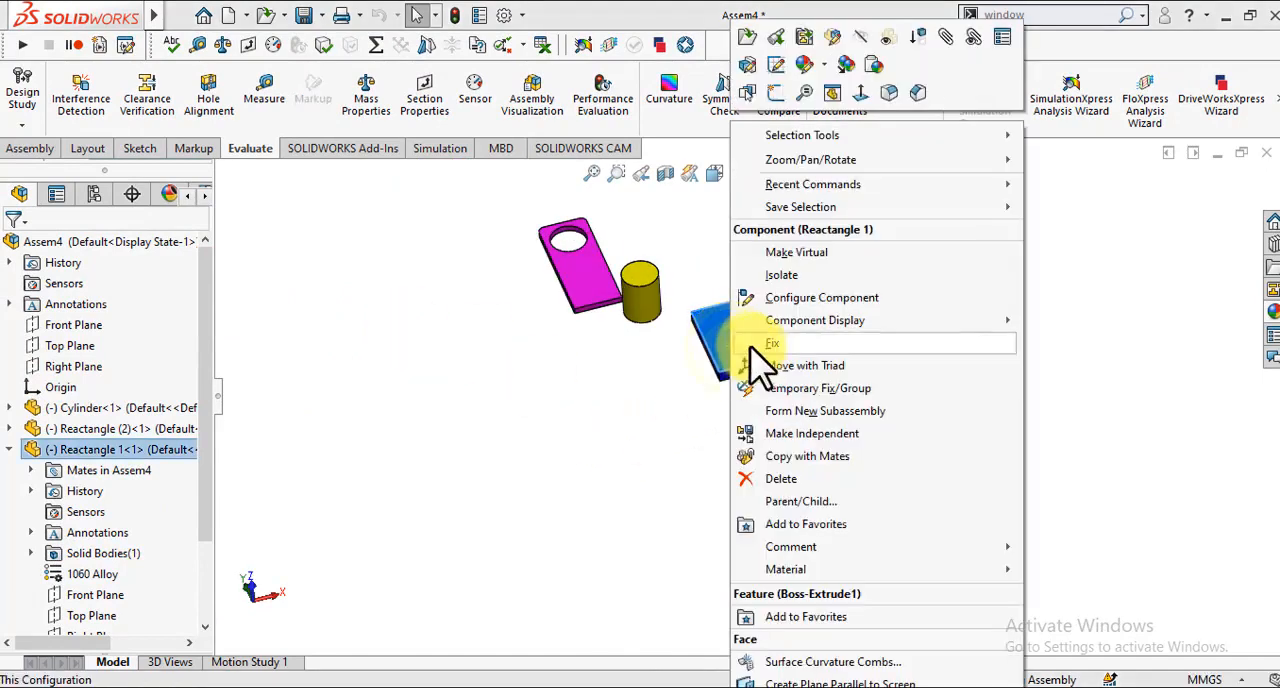
{"action": "left_click", "coordinate": [765, 345]}
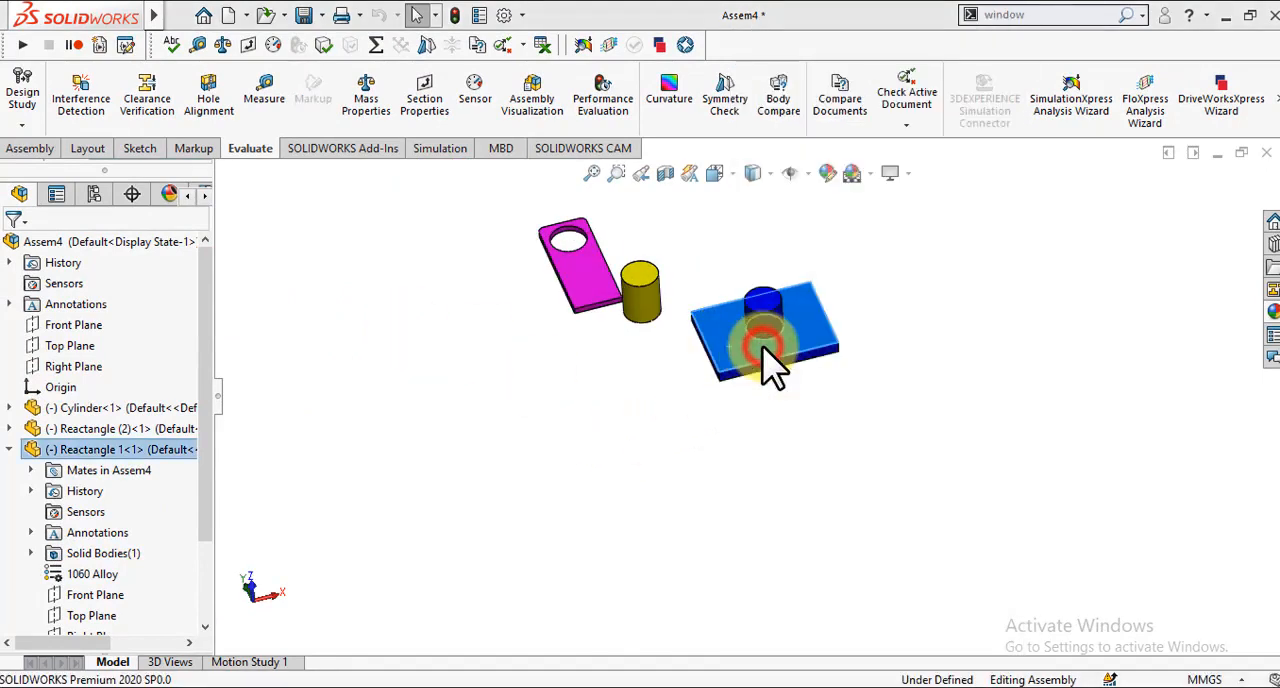
{"action": "left_click", "coordinate": [609, 418]}
Step: Start a mate between the blue plate's boss-side face and the broad underside face of the magenta plate
{"action": "left_click", "coordinate": [30, 148]}
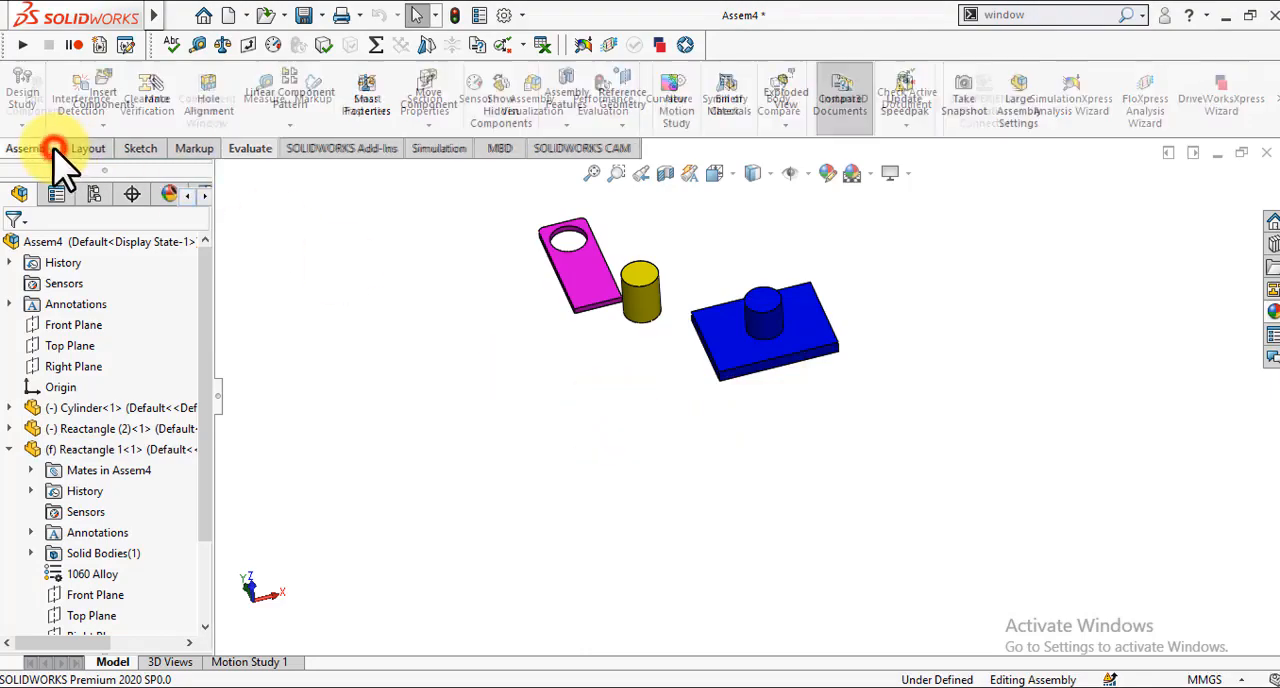
{"action": "left_click", "coordinate": [154, 100]}
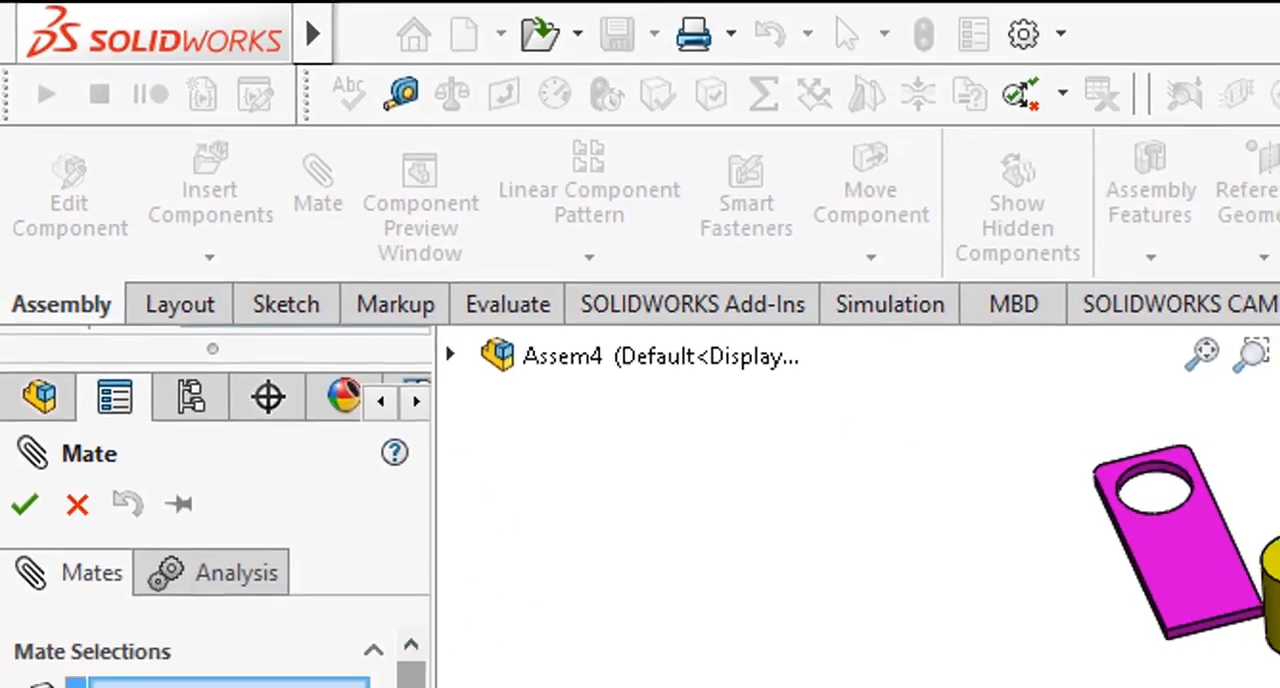
{"action": "left_click_drag", "start_coordinate": [301, 397], "coordinate": [301, 452]}
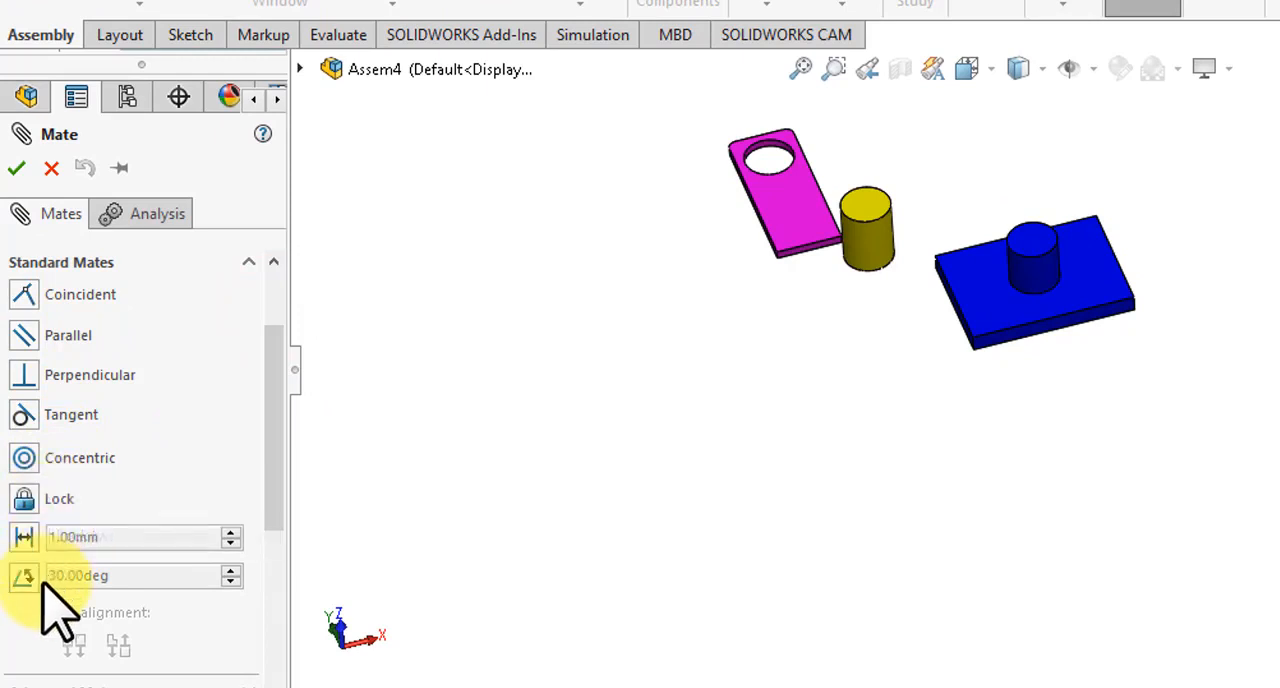
{"action": "left_click_drag", "start_coordinate": [283, 485], "coordinate": [286, 443]}
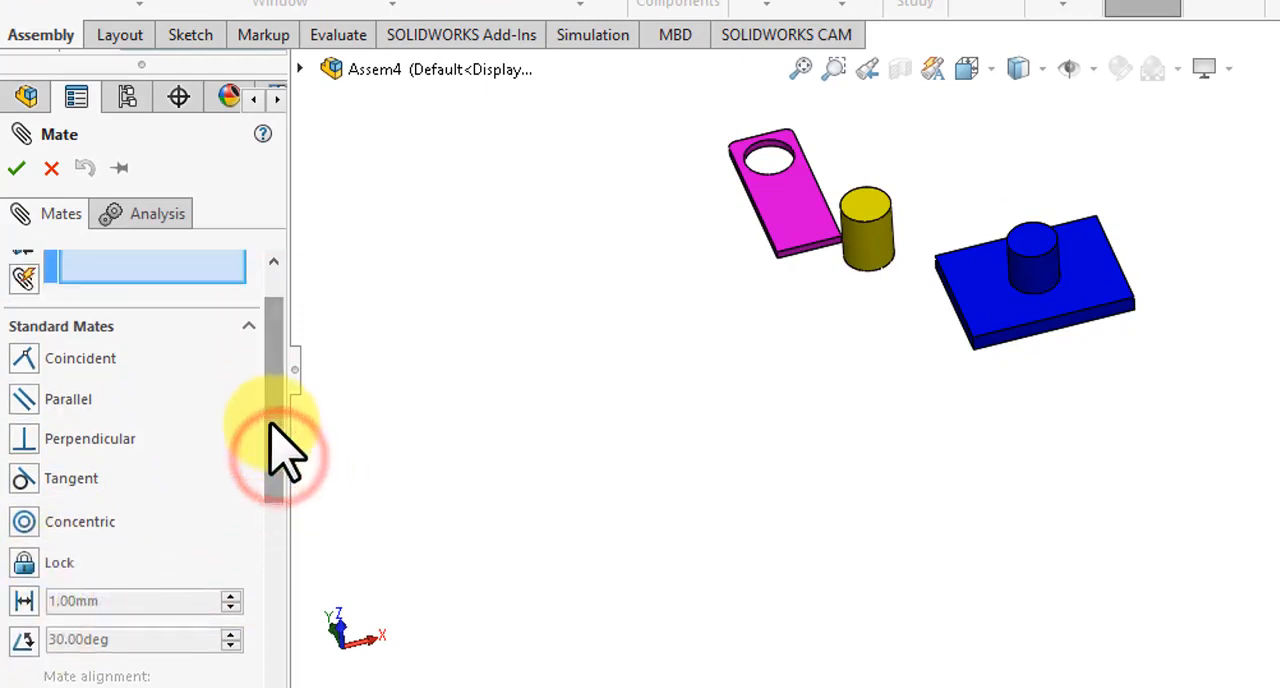
{"action": "left_click_drag", "start_coordinate": [213, 430], "coordinate": [211, 423]}
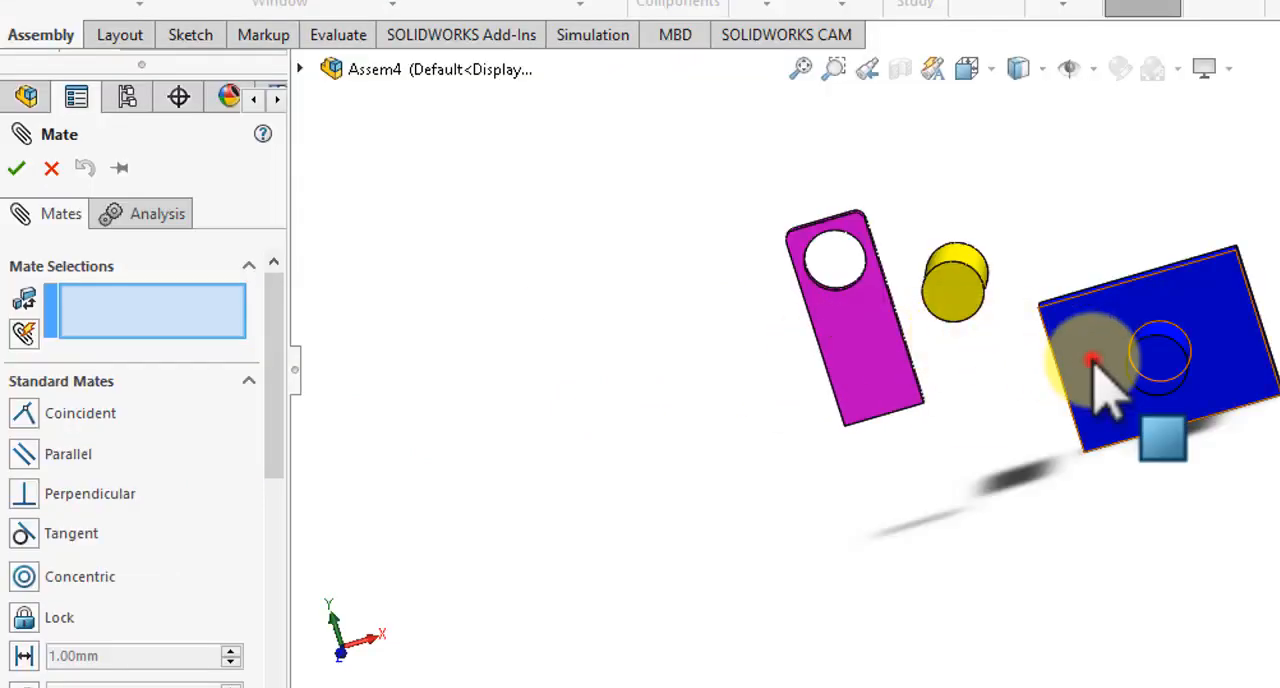
{"action": "left_click", "coordinate": [1094, 362]}
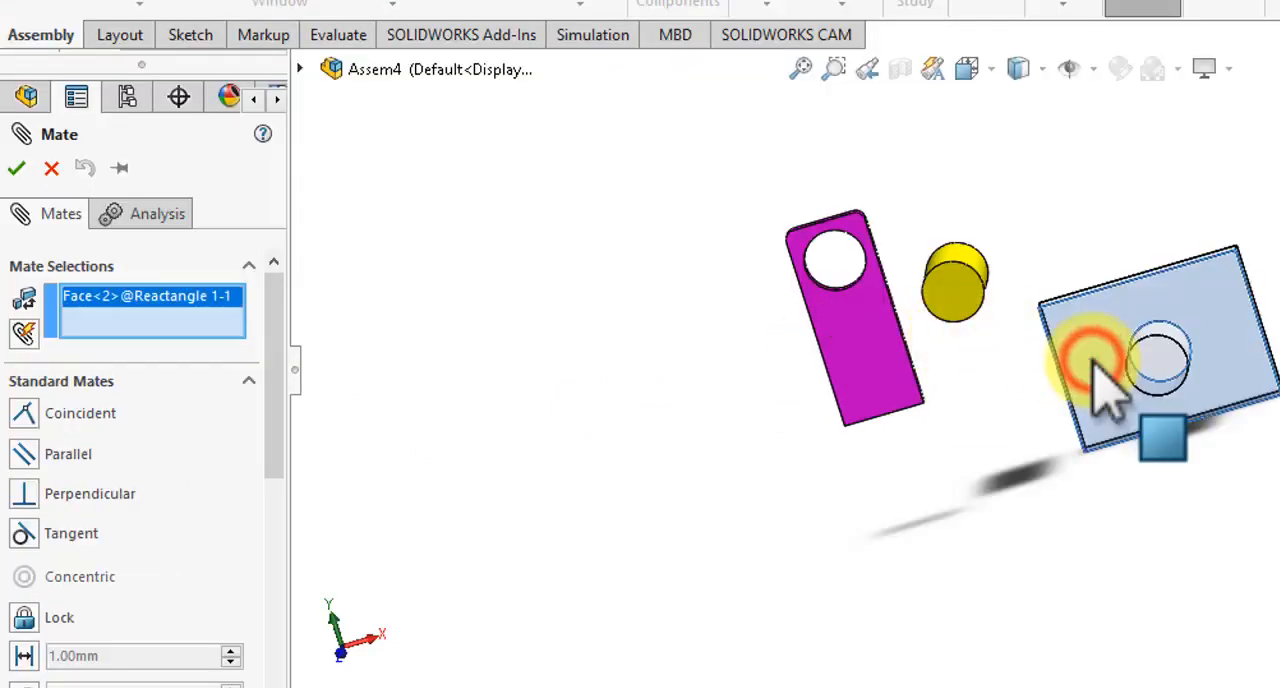
{"action": "middle_click_drag", "start_coordinate": [657, 386], "coordinate": [658, 388]}
{"action": "key", "text": "Up"}
{"action": "key", "text": "Up"}
{"action": "key", "text": "Up"}
{"action": "key", "text": "Up"}
{"action": "key", "text": "Up"}
{"action": "key", "text": "Up"}
{"action": "key", "text": "Up"}
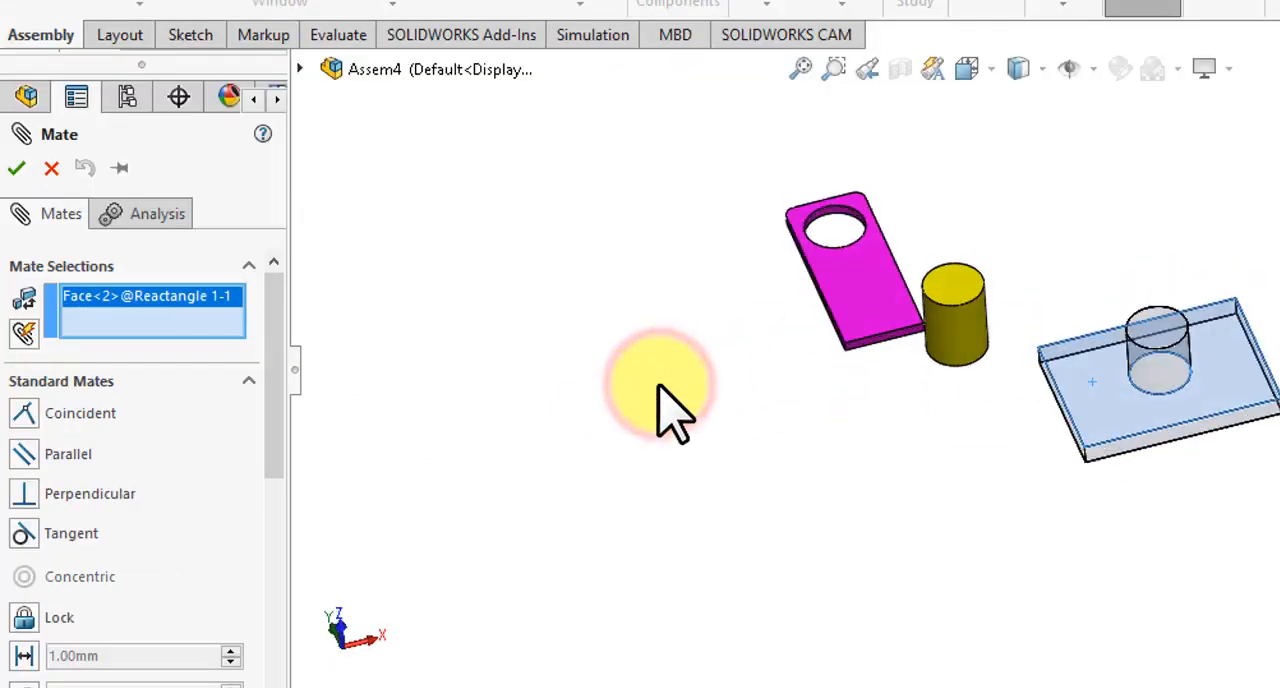
{"action": "left_click", "coordinate": [856, 266]}
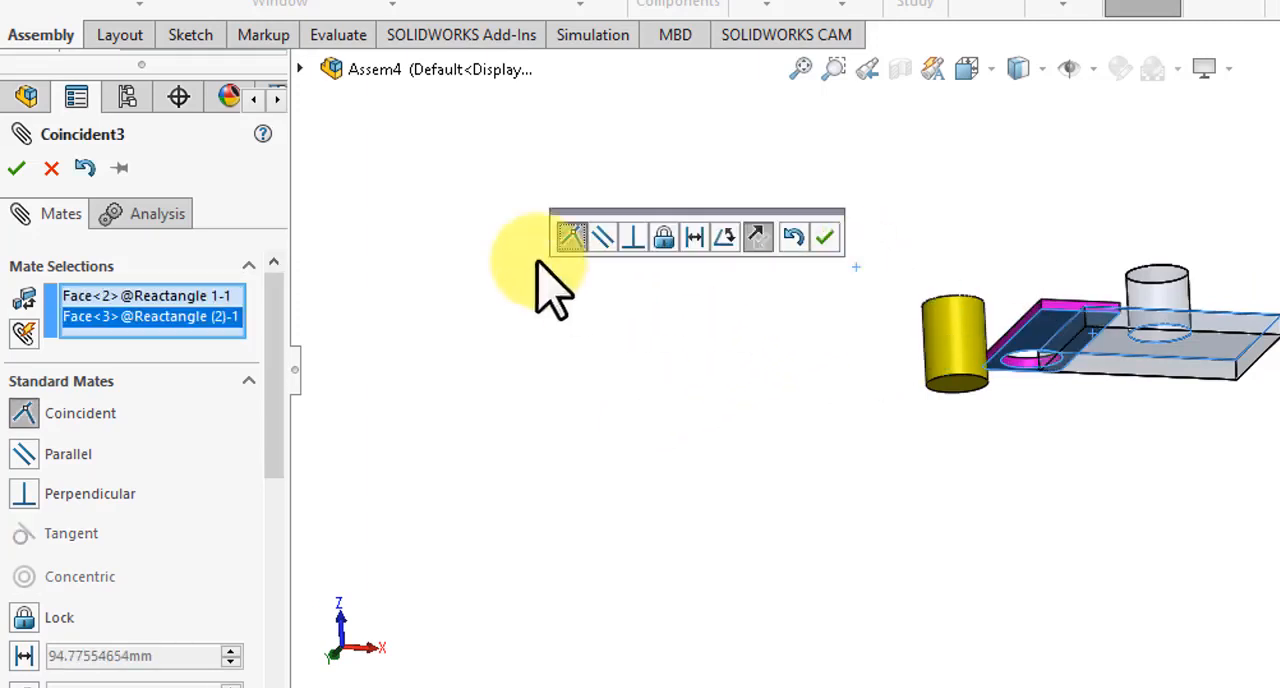
Step: Preview parallel and perpendicular mates between the two selected plate faces, and apply a distance mate of 100 mm
{"action": "left_click", "coordinate": [601, 238]}
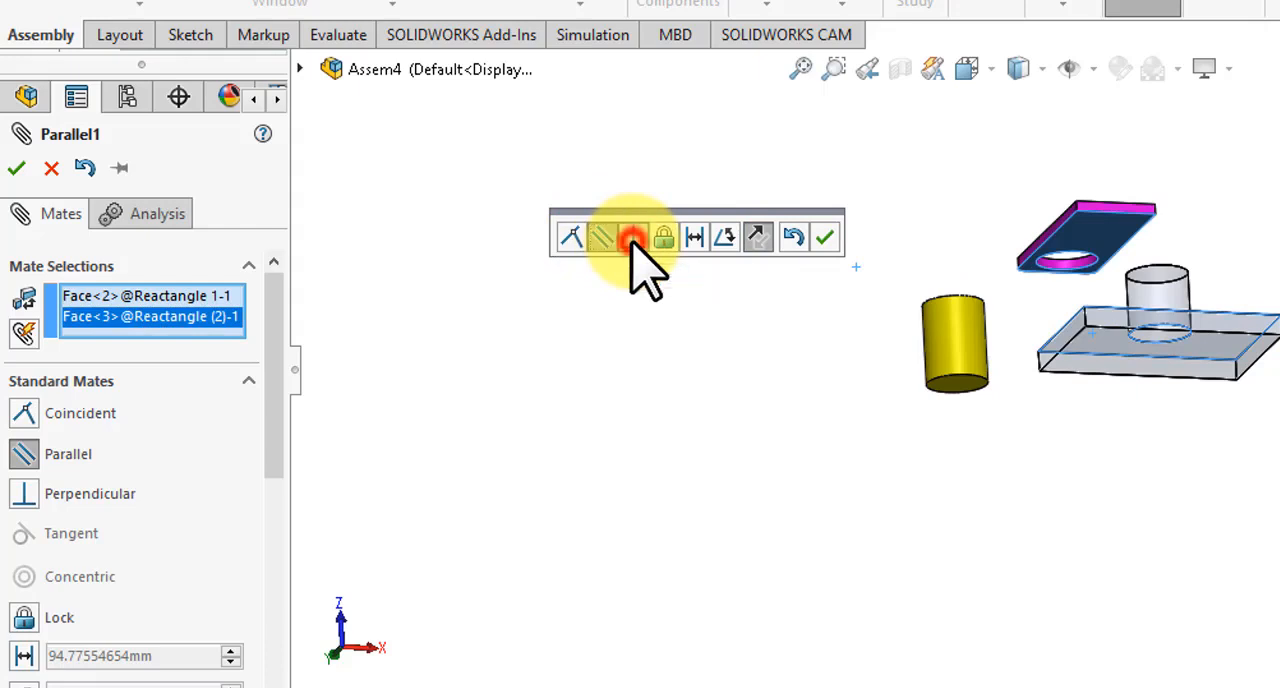
{"action": "left_click", "coordinate": [632, 238]}
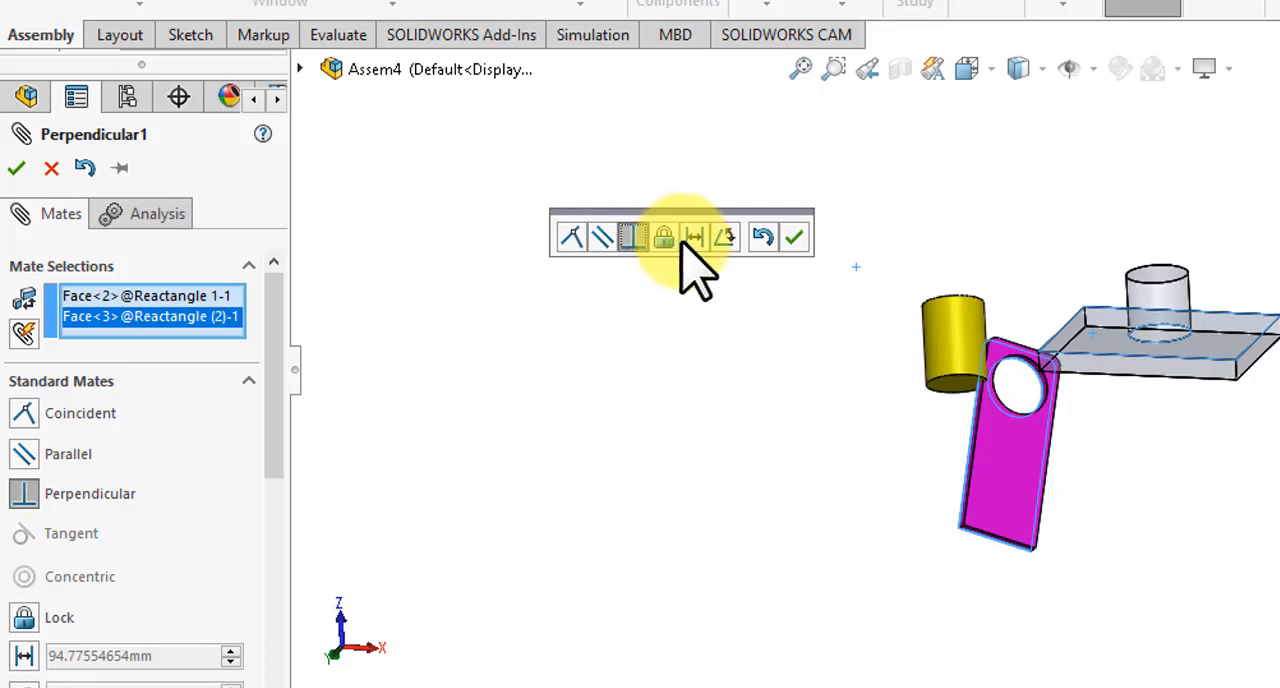
{"action": "left_click", "coordinate": [693, 238]}
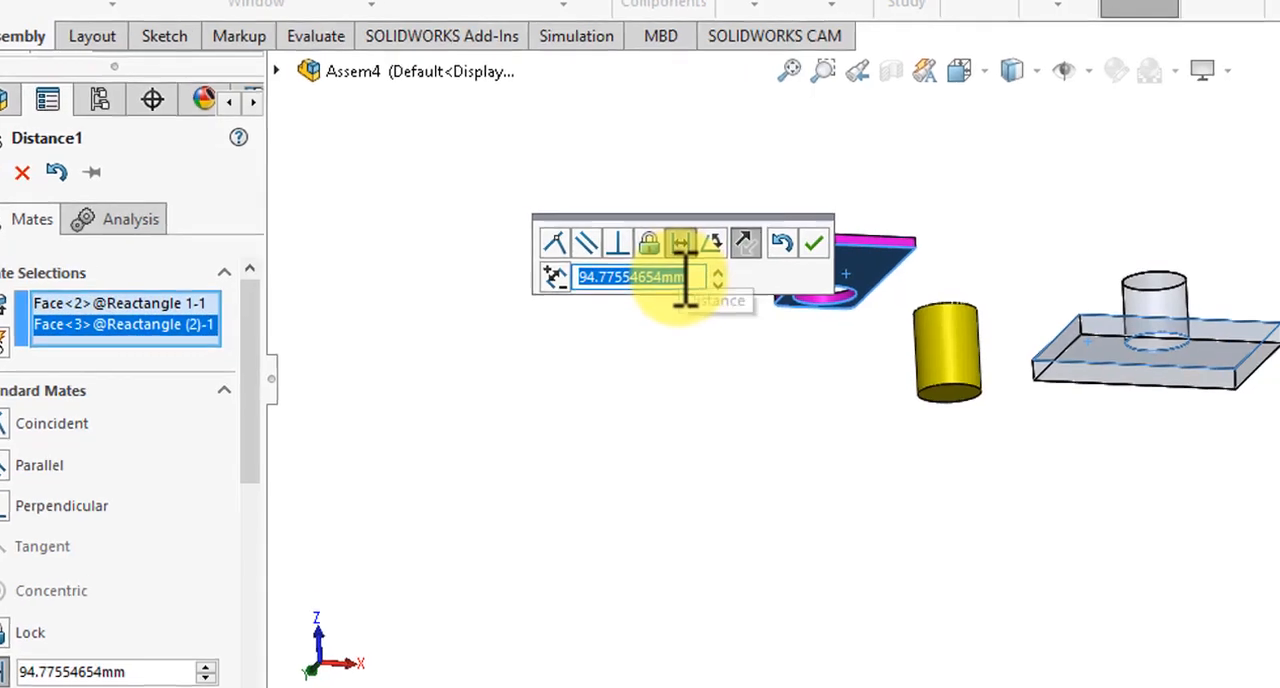
{"action": "type", "text": "100.00mm"}
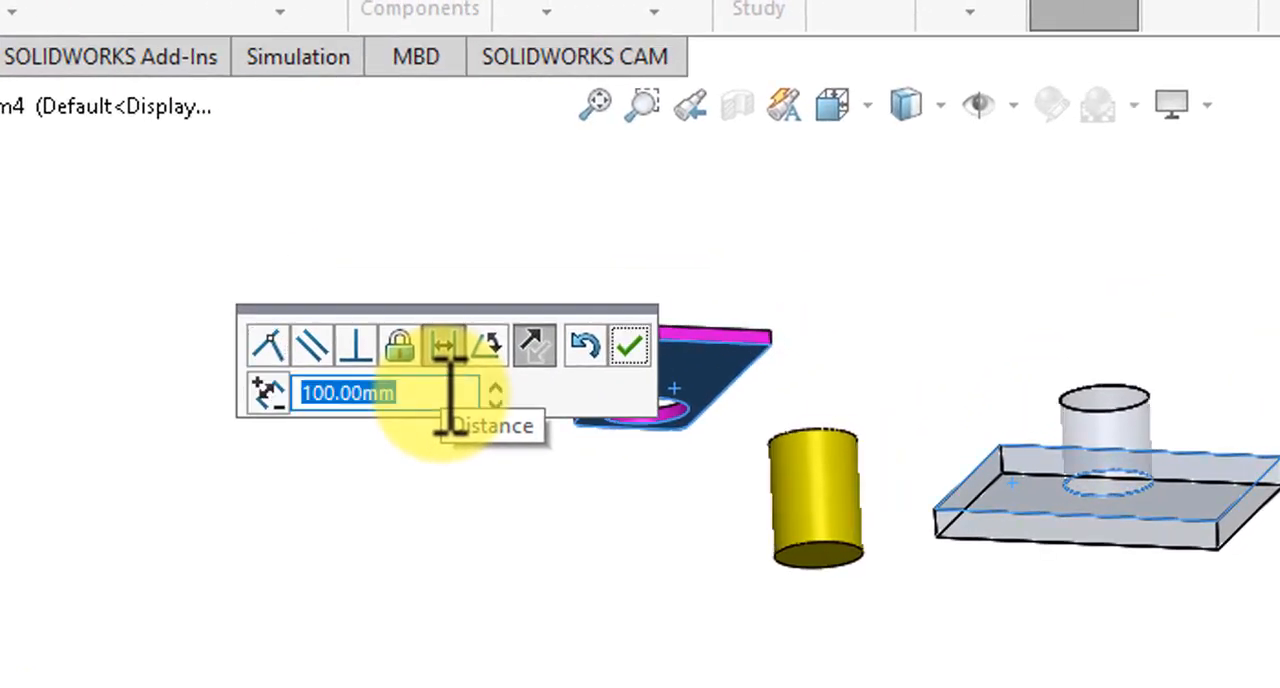
{"action": "key", "text": "Return"}
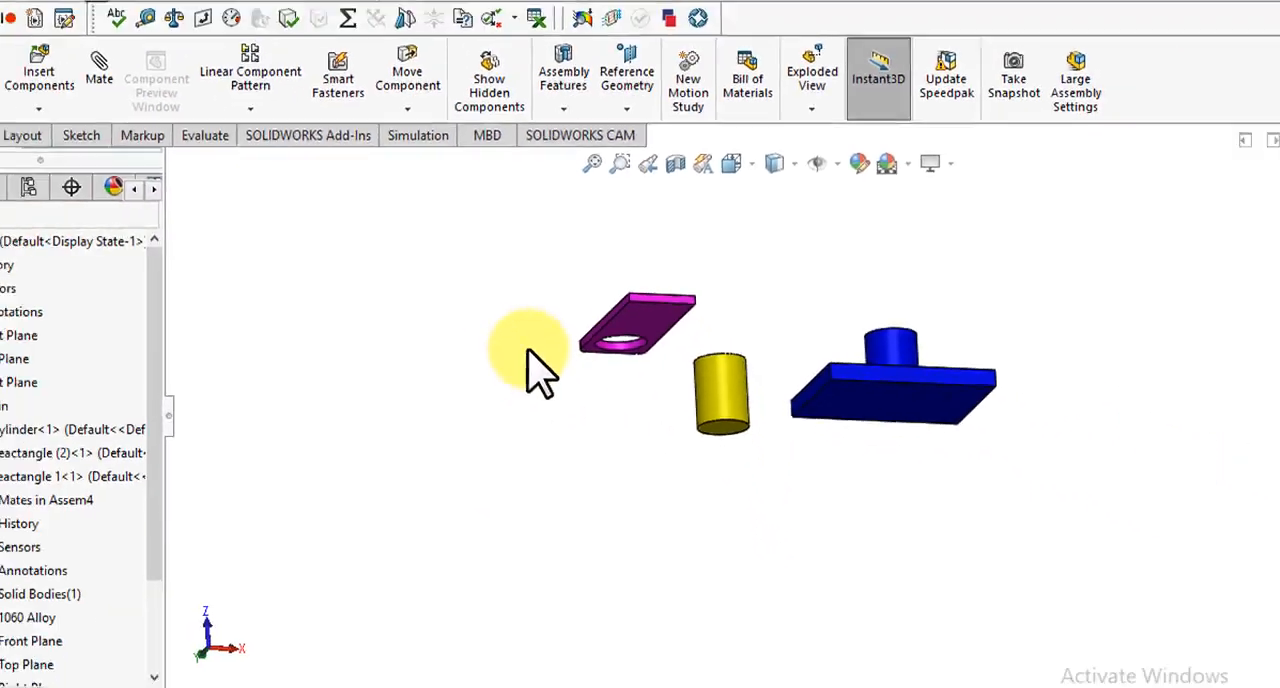
Step: View the list of mates on the magenta plate, inspect the distance mate's options, and close the list
{"action": "key", "text": "Down"}
{"action": "key", "text": "Down"}
{"action": "key", "text": "Down"}
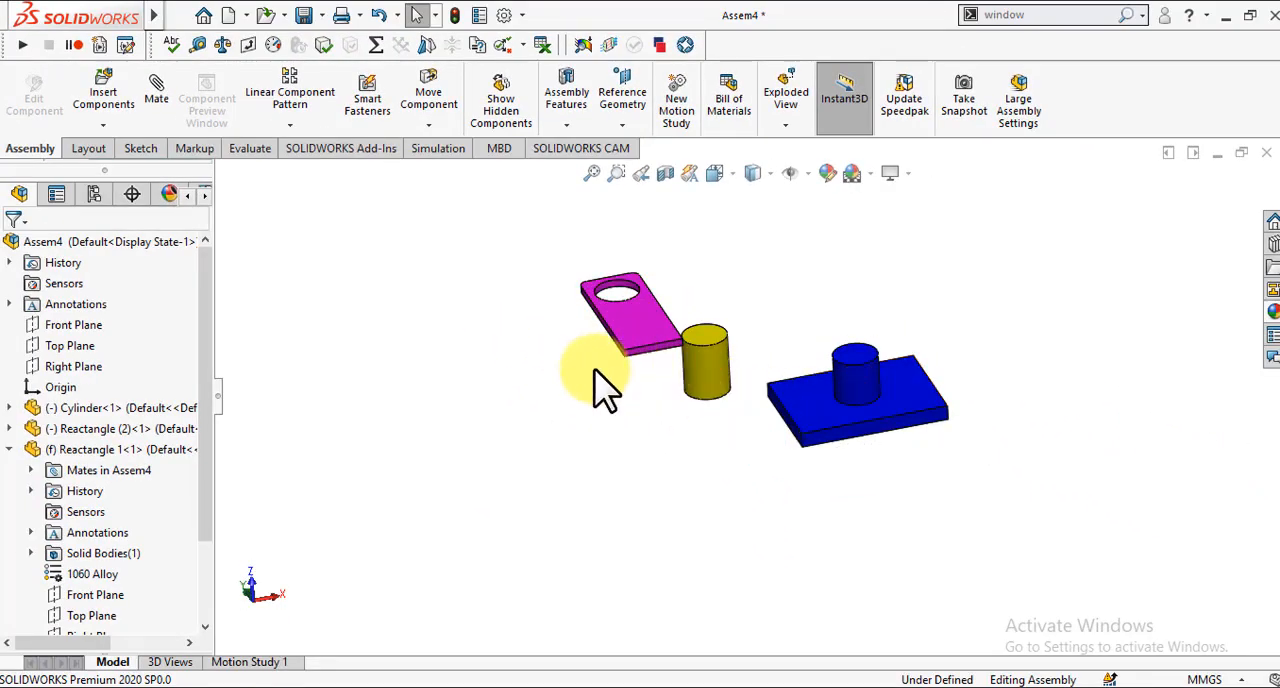
{"action": "left_click_drag", "start_coordinate": [207, 322], "coordinate": [220, 437]}
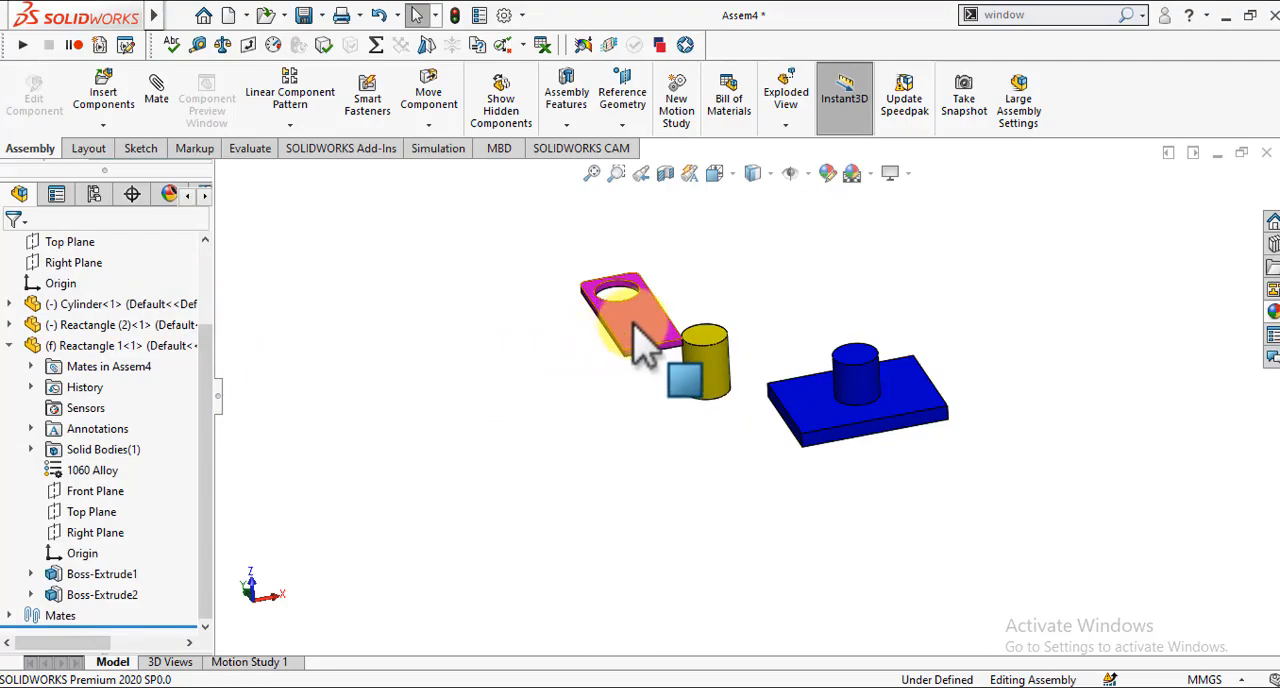
{"action": "right_click", "coordinate": [640, 330]}
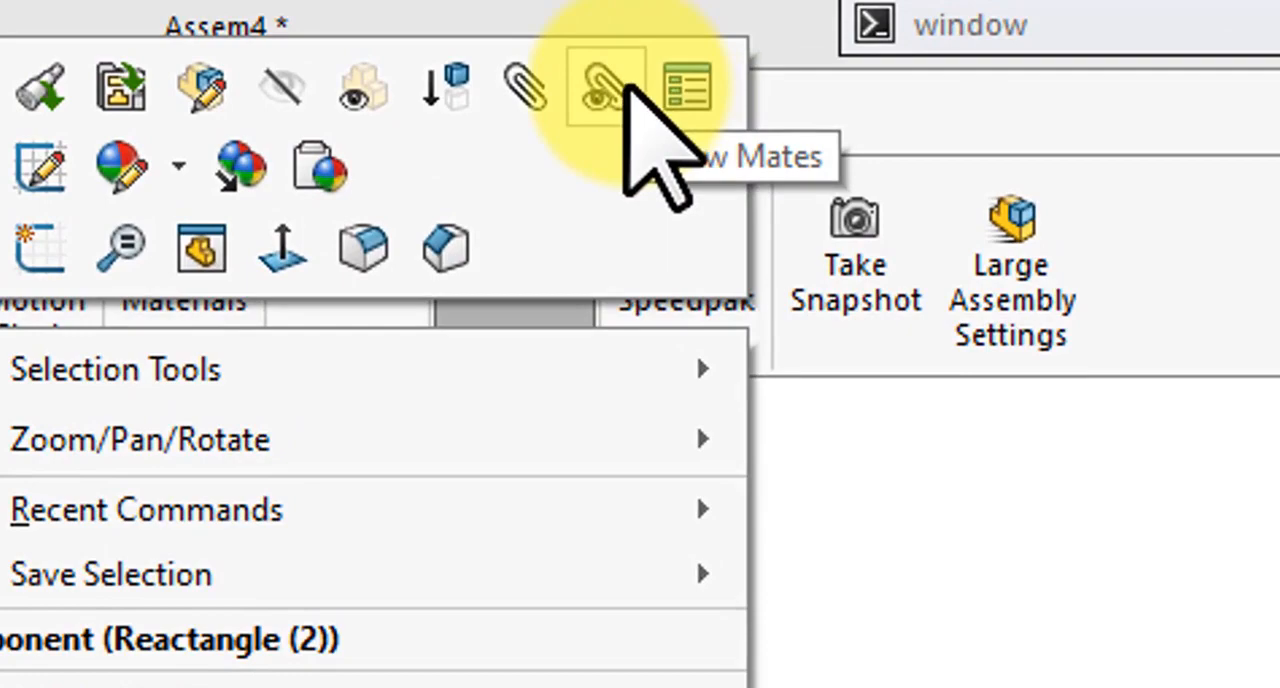
{"action": "left_click", "coordinate": [624, 84]}
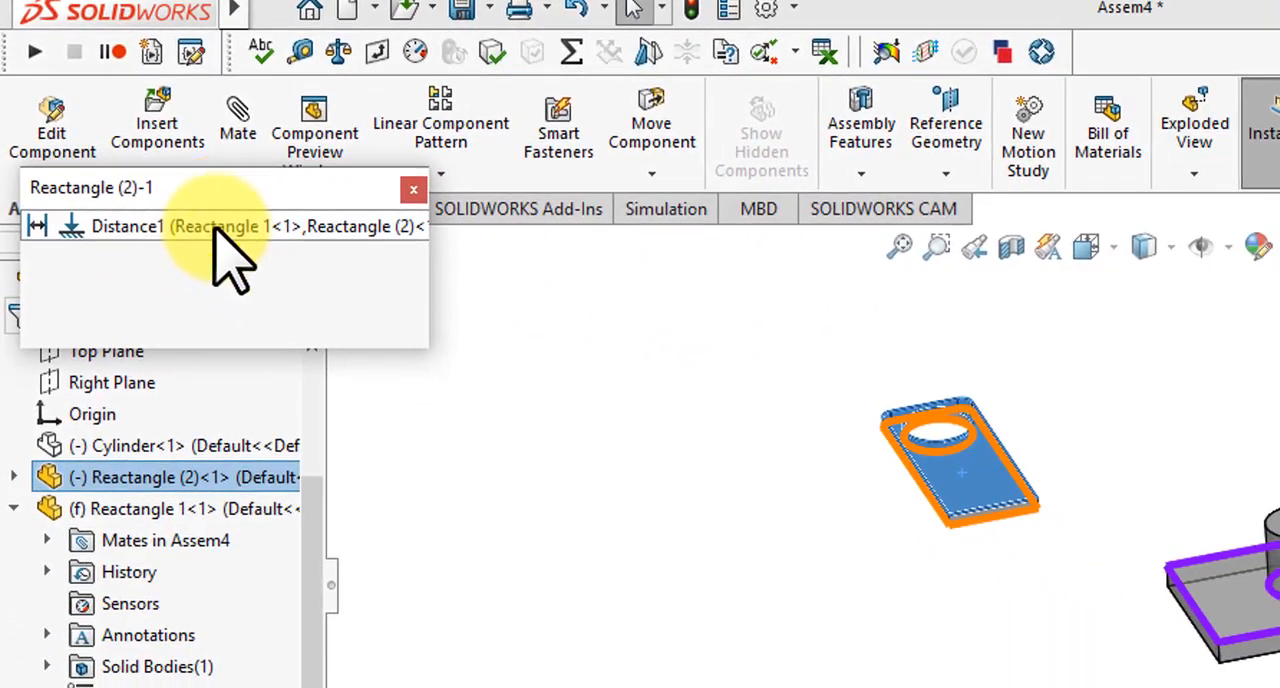
{"action": "right_click", "coordinate": [216, 228]}
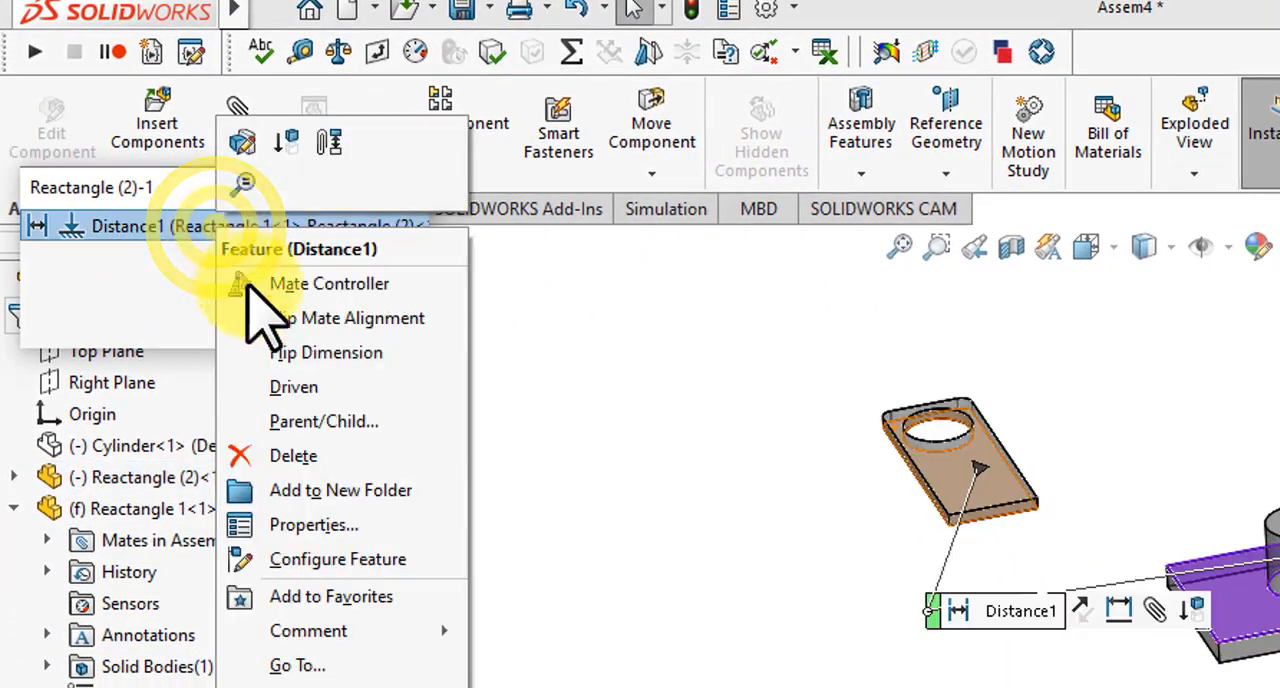
{"action": "left_click", "coordinate": [150, 308]}
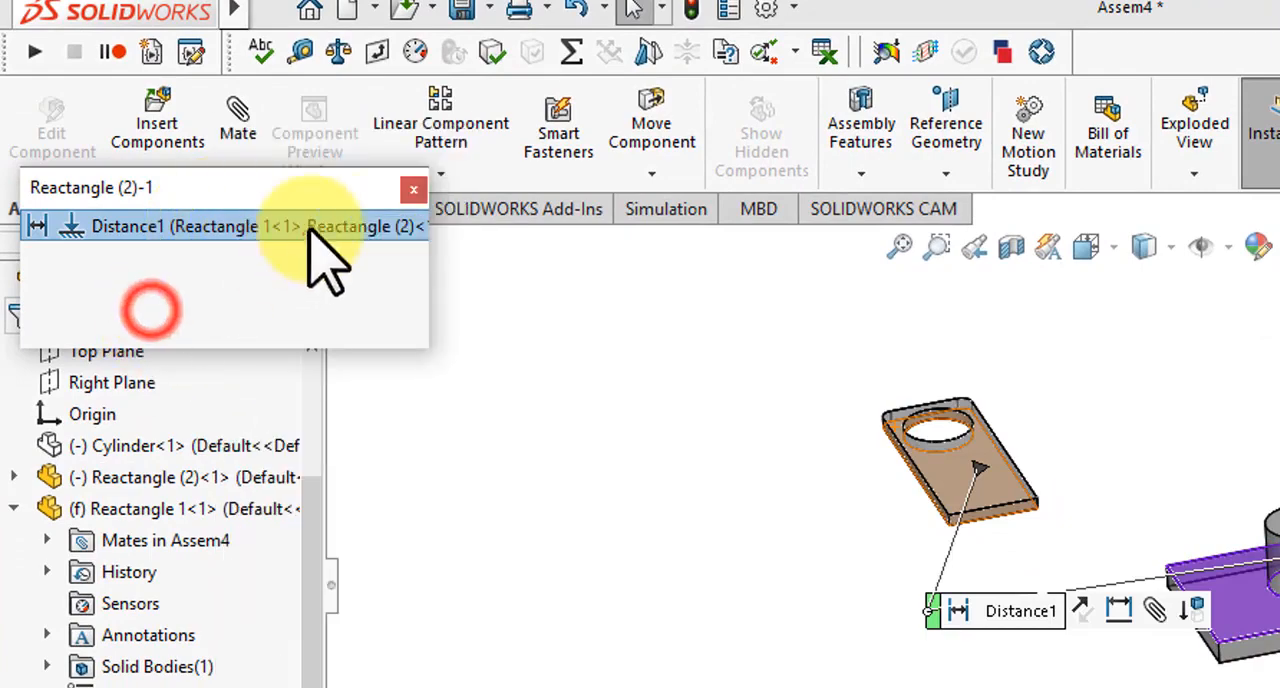
{"action": "left_click", "coordinate": [412, 192]}
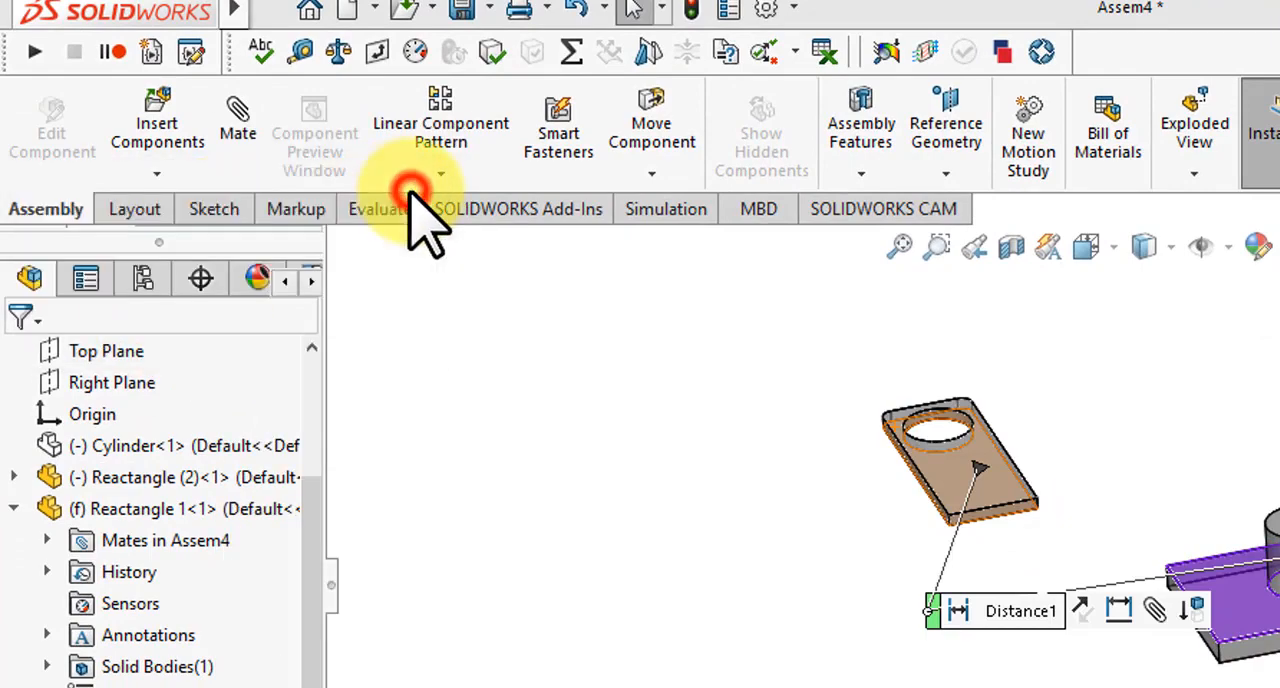
{"action": "left_click", "coordinate": [550, 382]}
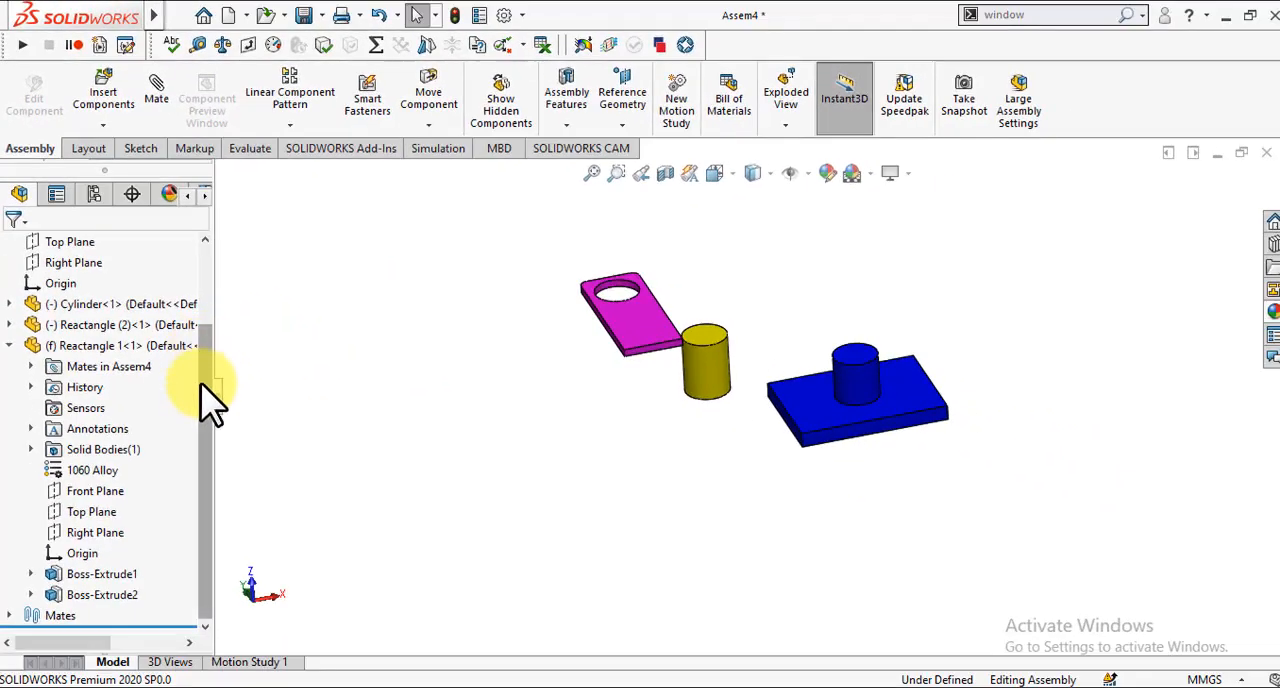
Step: Delete the Distance1 mate between the blue and magenta plates from the assembly's mates
{"action": "left_click", "coordinate": [10, 616]}
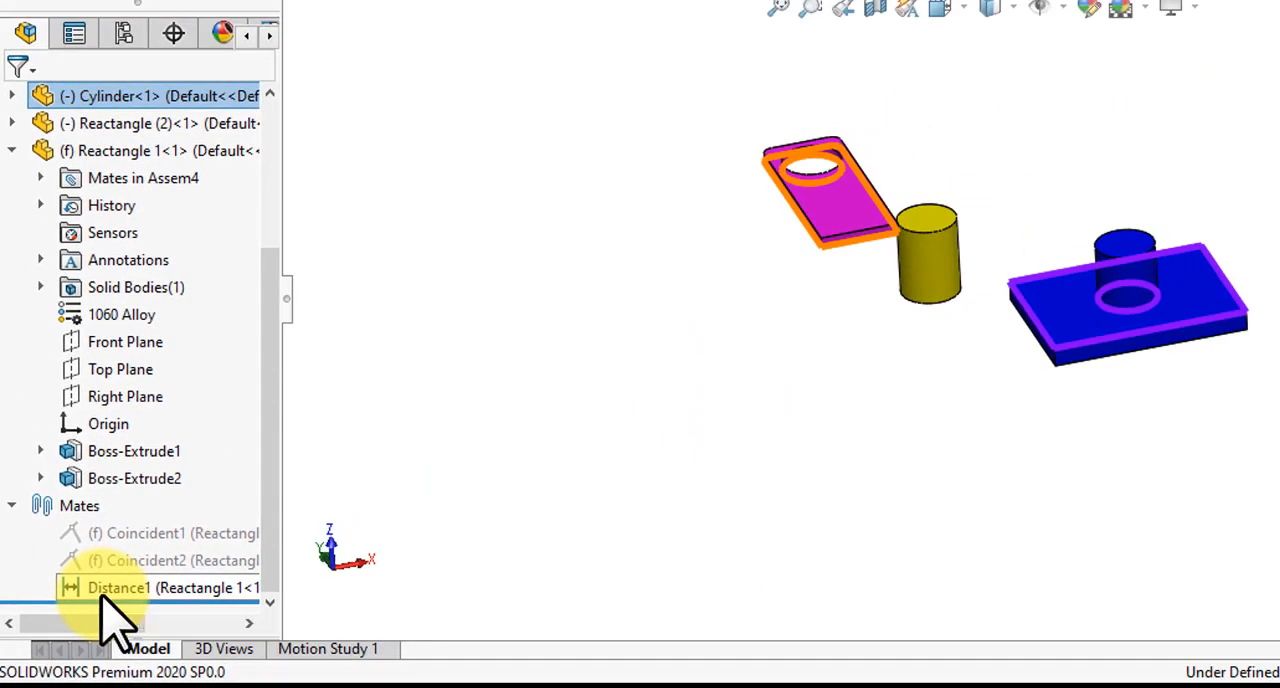
{"action": "right_click", "coordinate": [103, 596]}
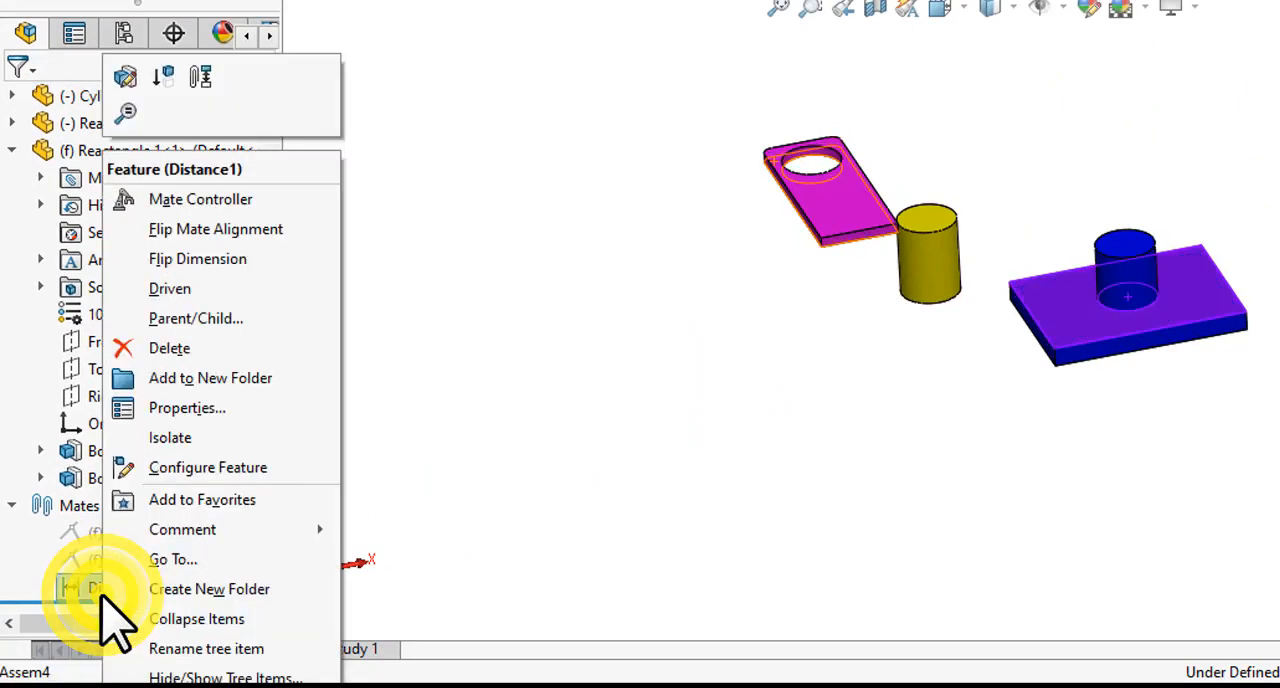
{"action": "left_click", "coordinate": [181, 352]}
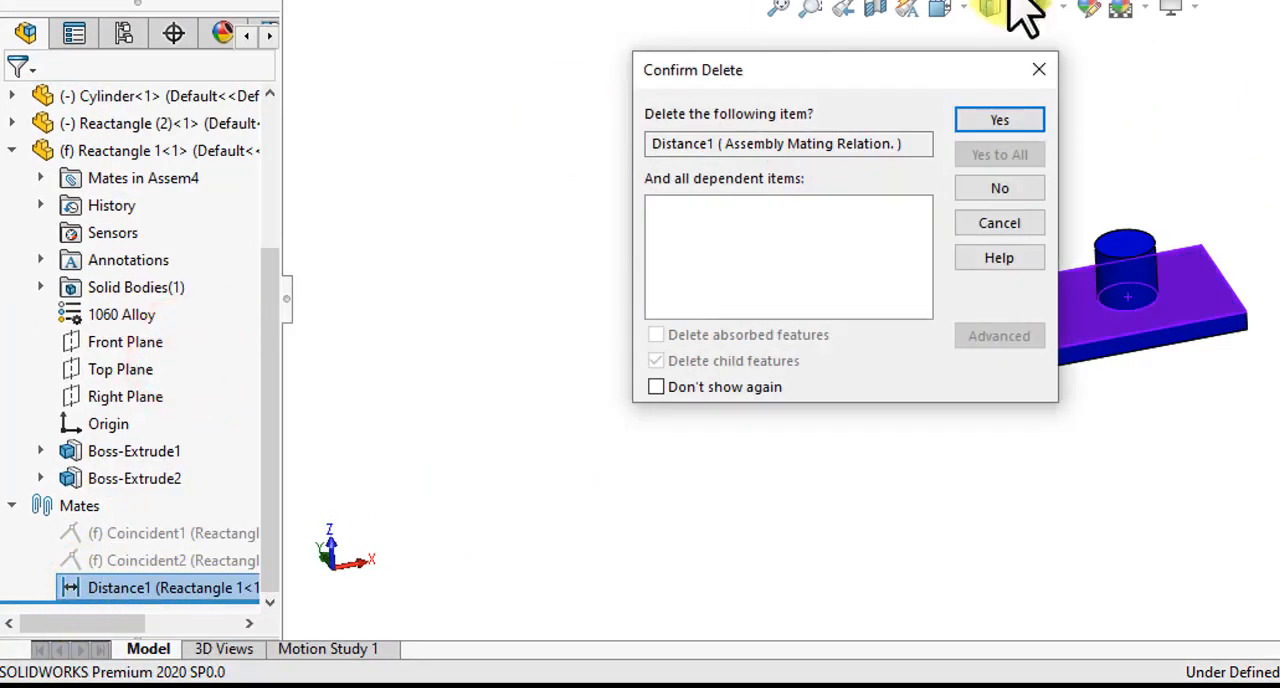
{"action": "left_click", "coordinate": [1008, 118]}
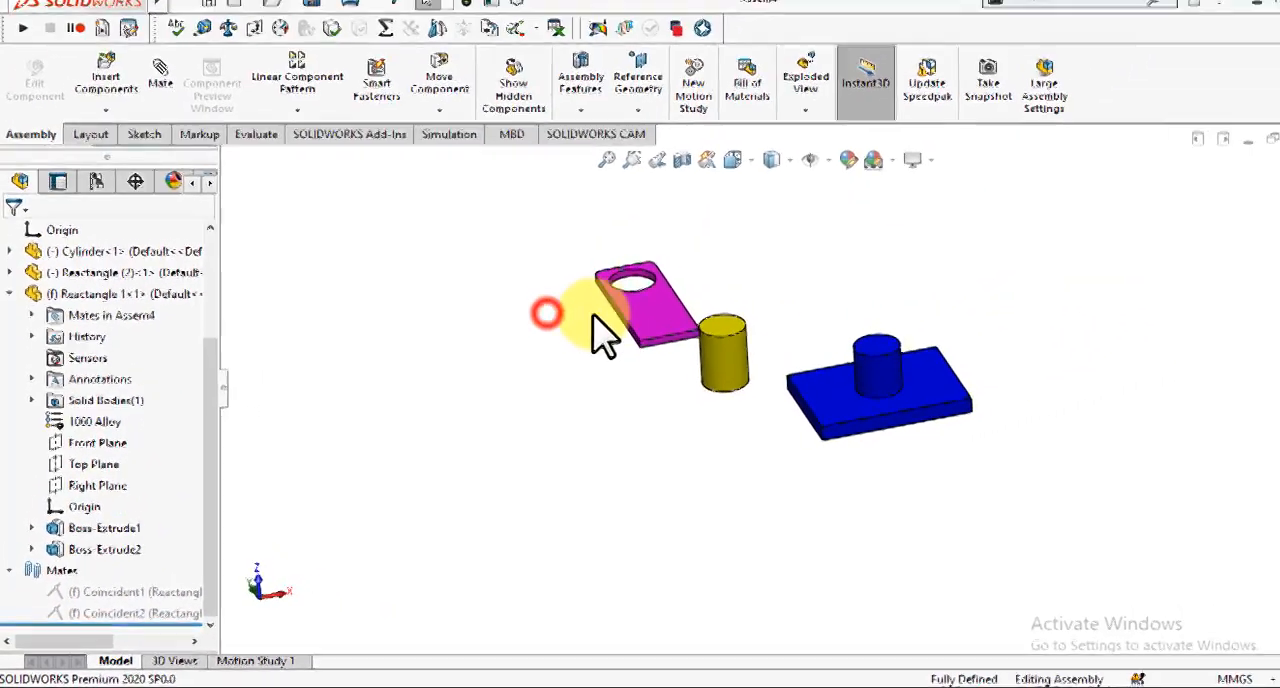
Step: Add a coincident mate between the blue plate's boss-side face and the magenta plate's broad underside face
{"action": "left_click_drag", "start_coordinate": [592, 318], "coordinate": [572, 418]}
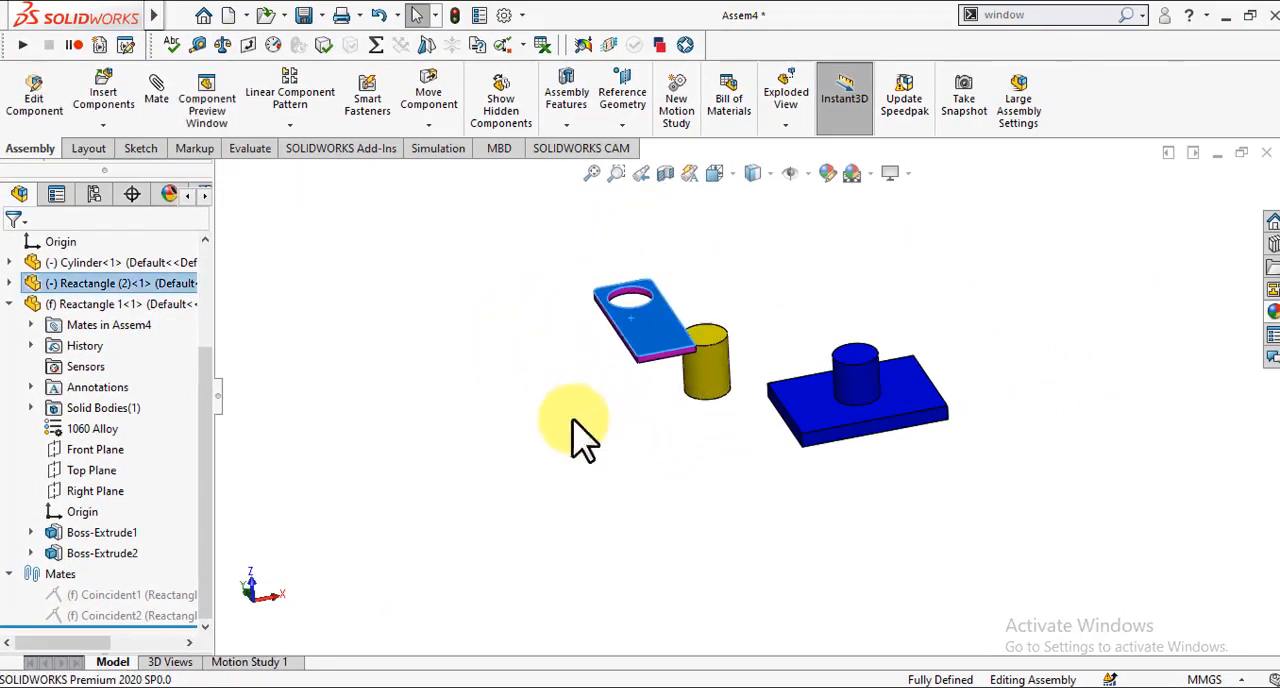
{"action": "left_click", "coordinate": [813, 418]}
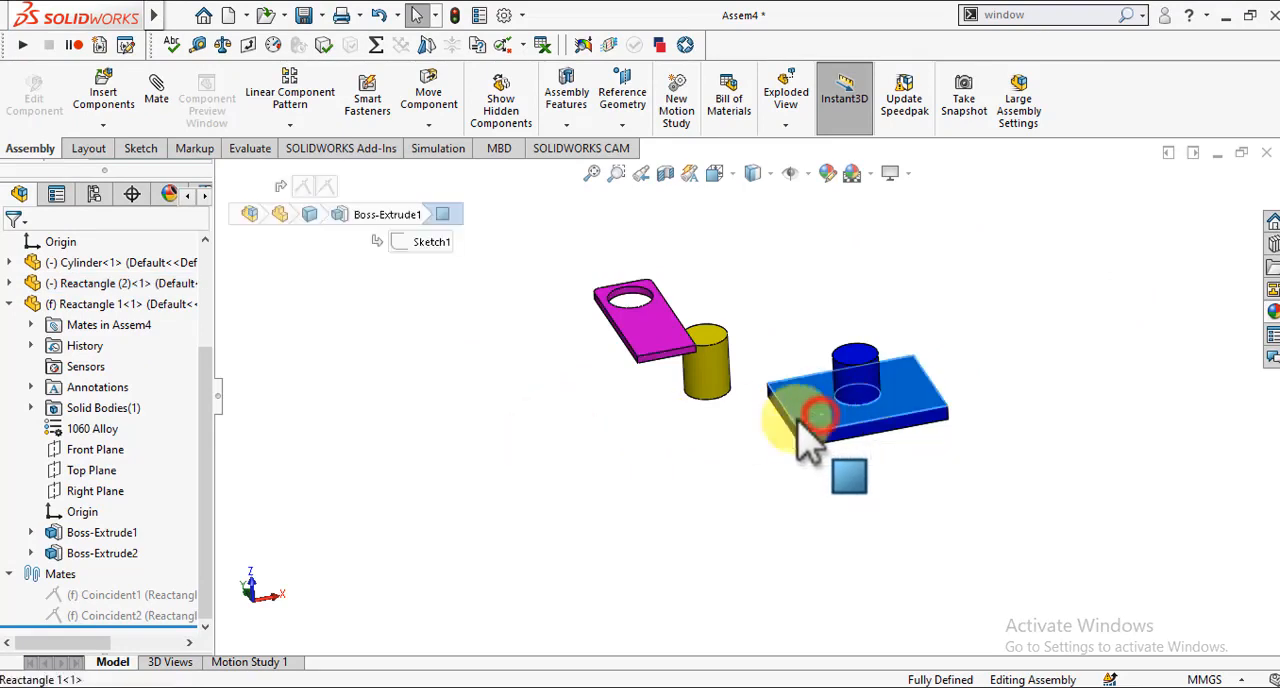
{"action": "key", "text": "Up"}
{"action": "key", "text": "Up"}
{"action": "key", "text": "Up"}
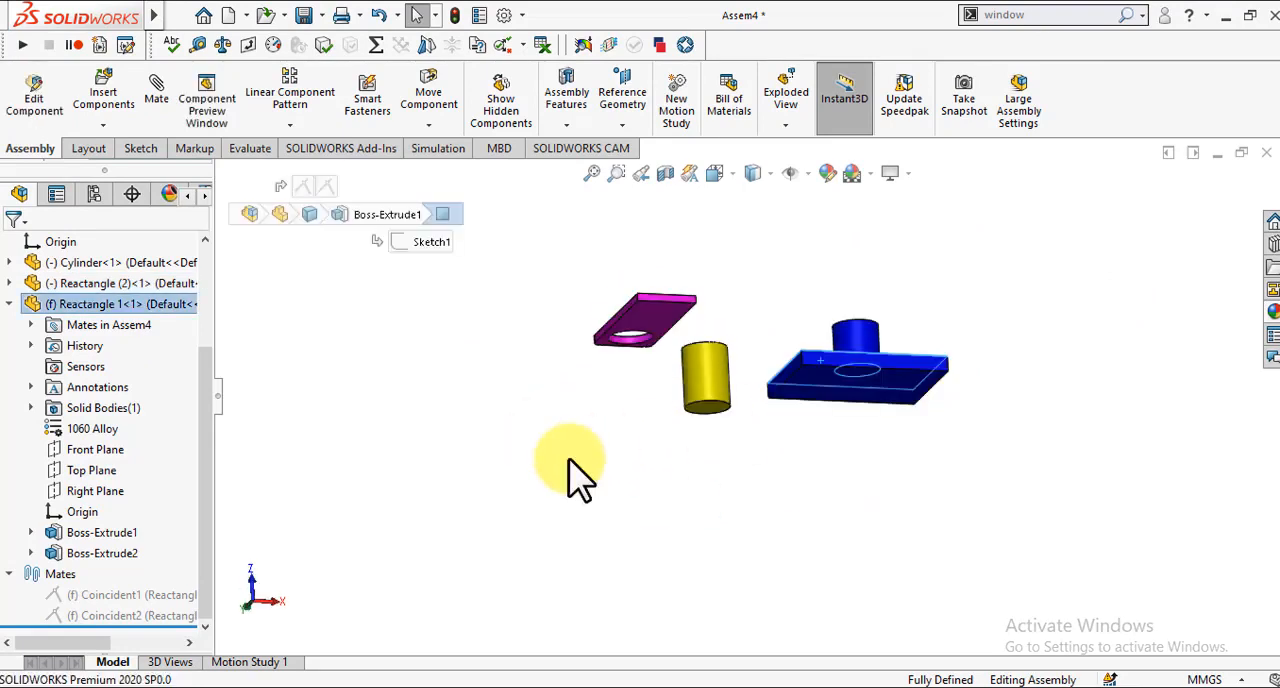
{"action": "left_click", "coordinate": [672, 318]}
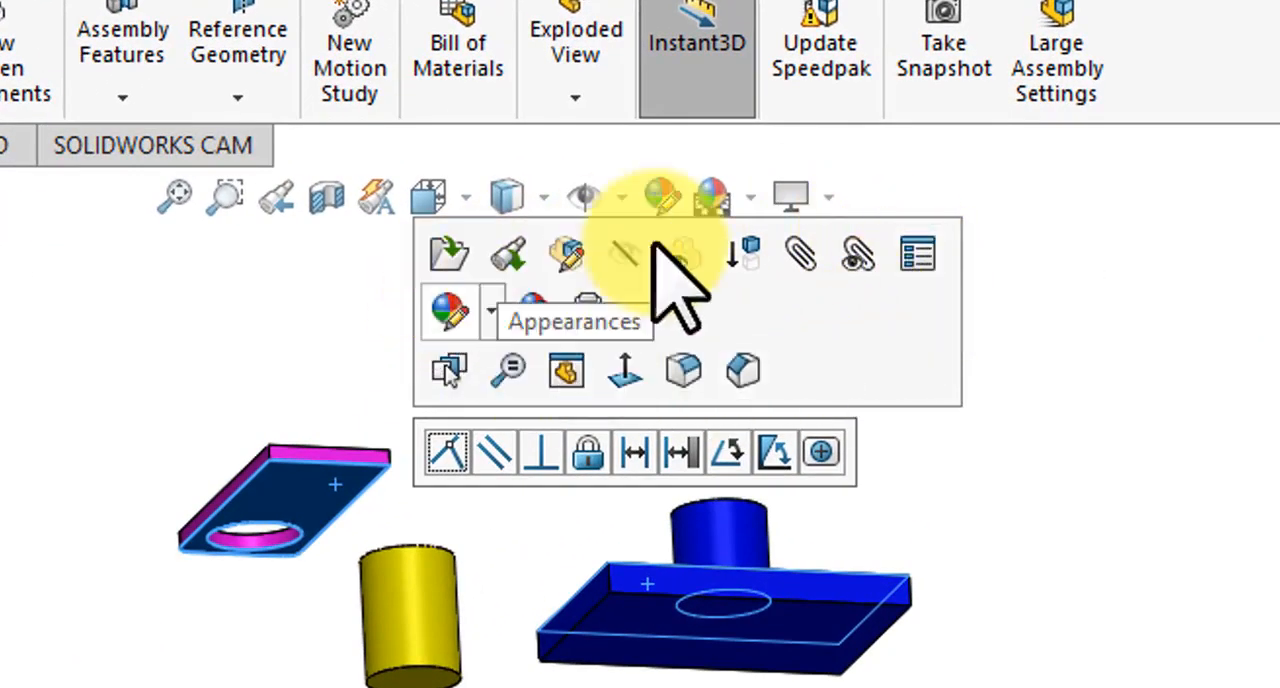
{"action": "left_click", "coordinate": [447, 450]}
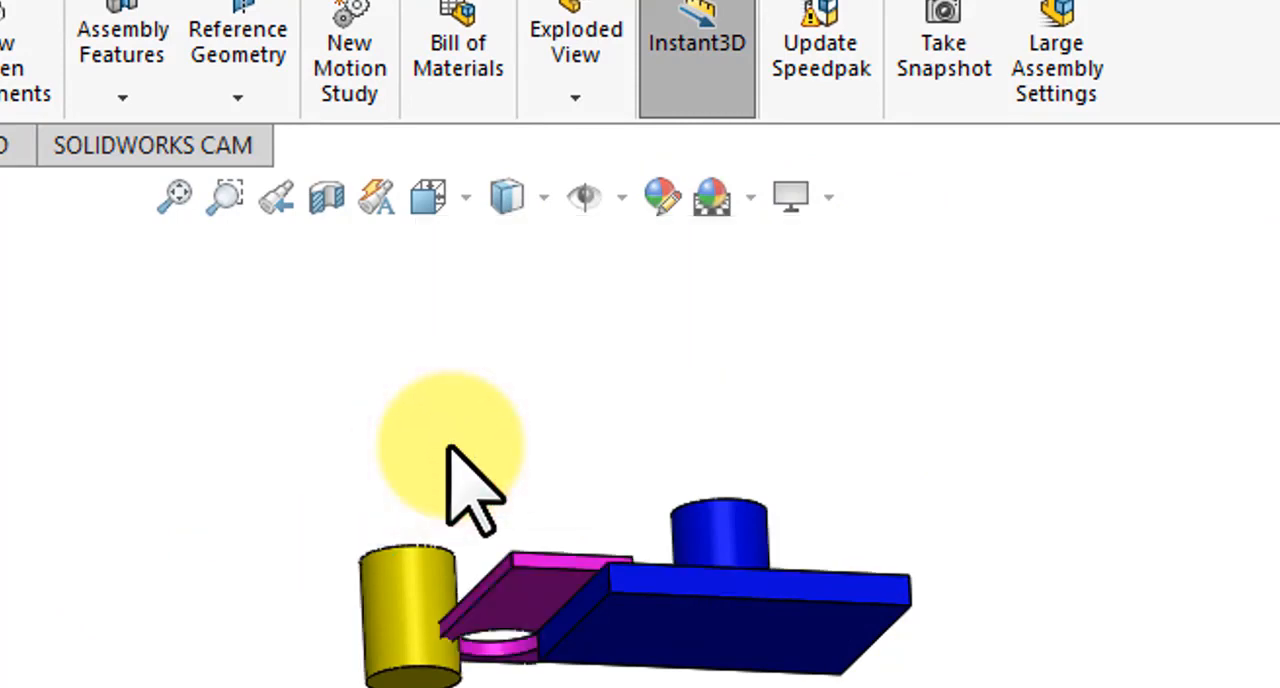
Step: Move the magenta plate around beside the blue plate to test the freedom left by the coincident mate
{"action": "middle_click_drag", "start_coordinate": [325, 295], "coordinate": [418, 298]}
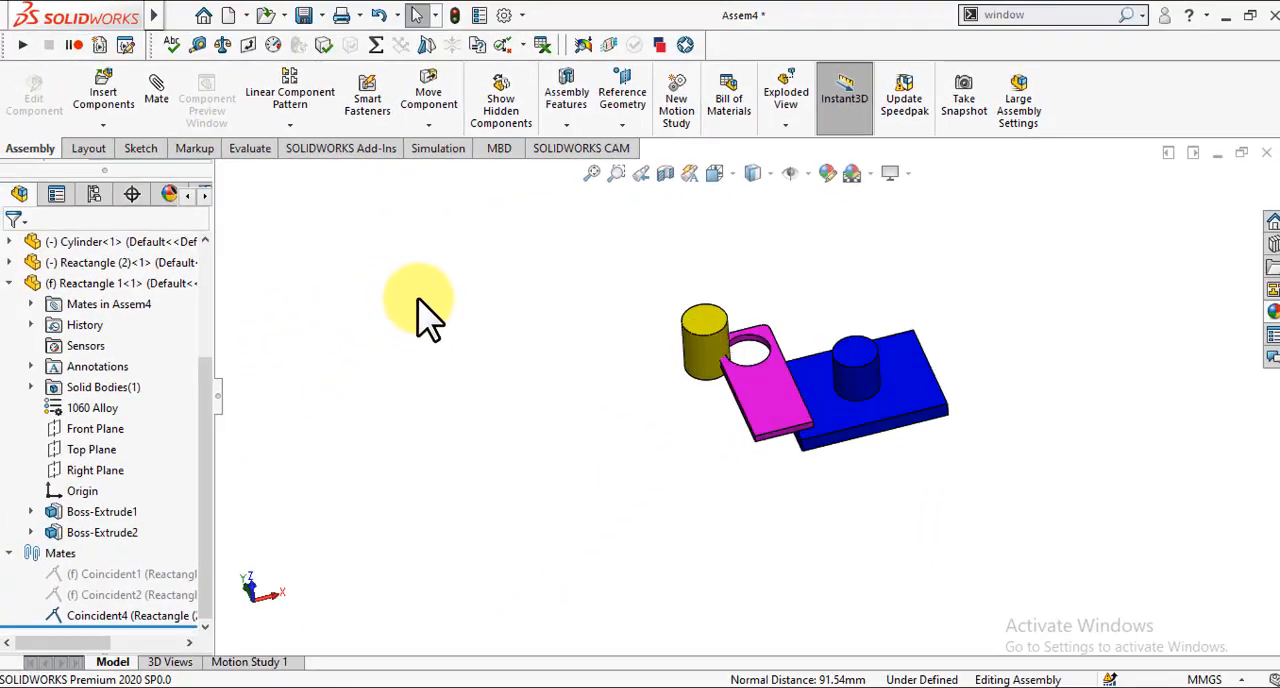
{"action": "left_click_drag", "start_coordinate": [770, 438], "coordinate": [860, 479]}
{"action": "key", "text": "Up"}
{"action": "key", "text": "Up"}
{"action": "key", "text": "Up"}
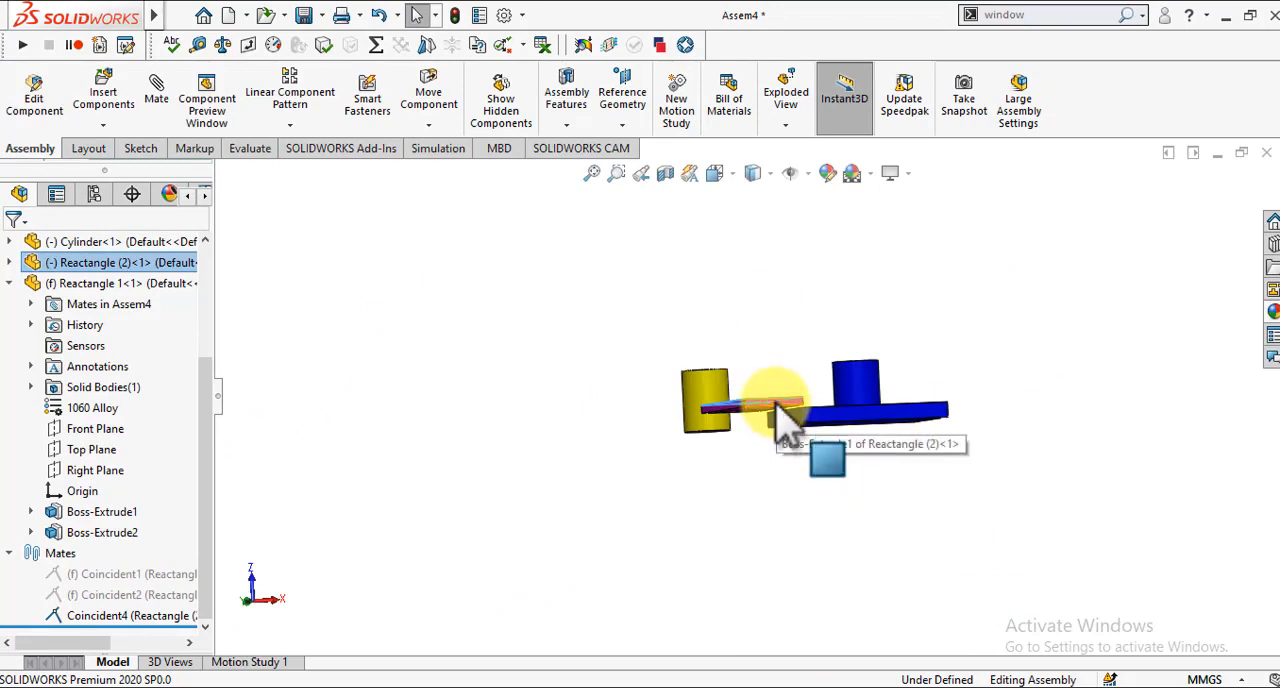
{"action": "left_click_drag", "start_coordinate": [776, 408], "coordinate": [789, 554]}
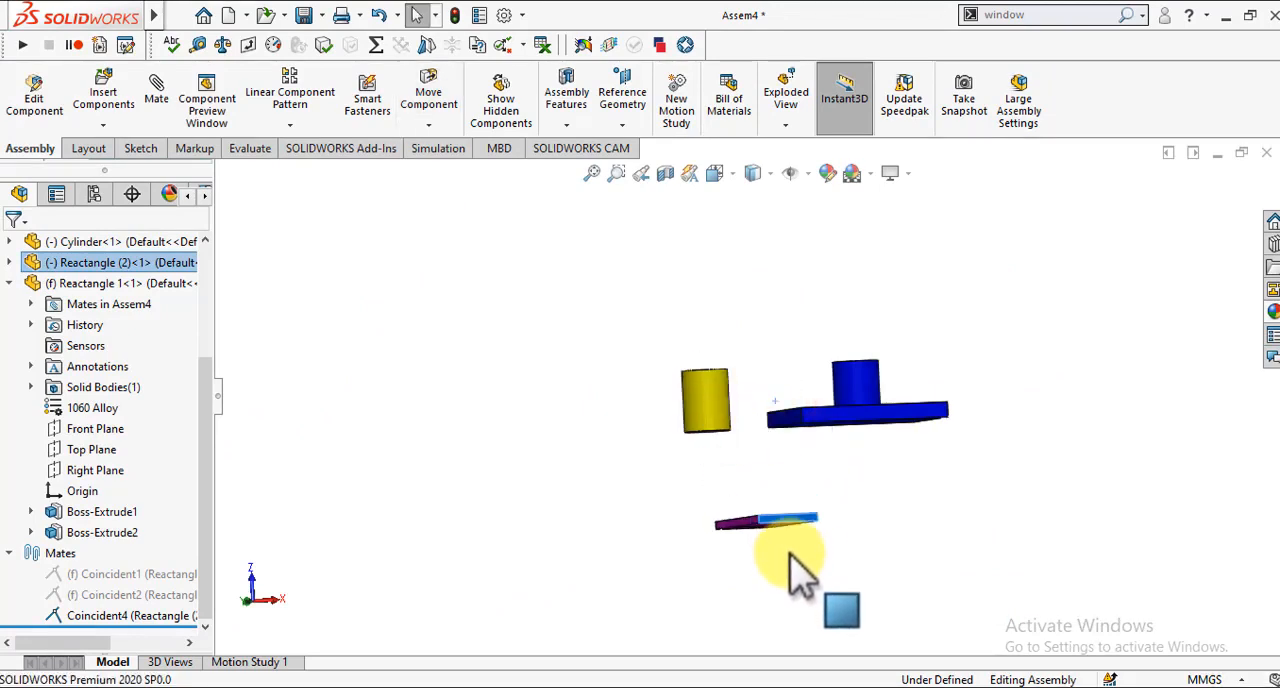
Step: Locate the magenta plate far away from the other parts and bring it back toward the blue plate
{"action": "key", "text": "Down"}
{"action": "key", "text": "Down"}
{"action": "key", "text": "Down"}
{"action": "key", "text": "Down"}
{"action": "key", "text": "z"}
{"action": "key", "text": "z"}
{"action": "key", "text": "z"}
{"action": "key", "text": "z"}
{"action": "key", "text": "z"}
{"action": "key", "text": "z"}
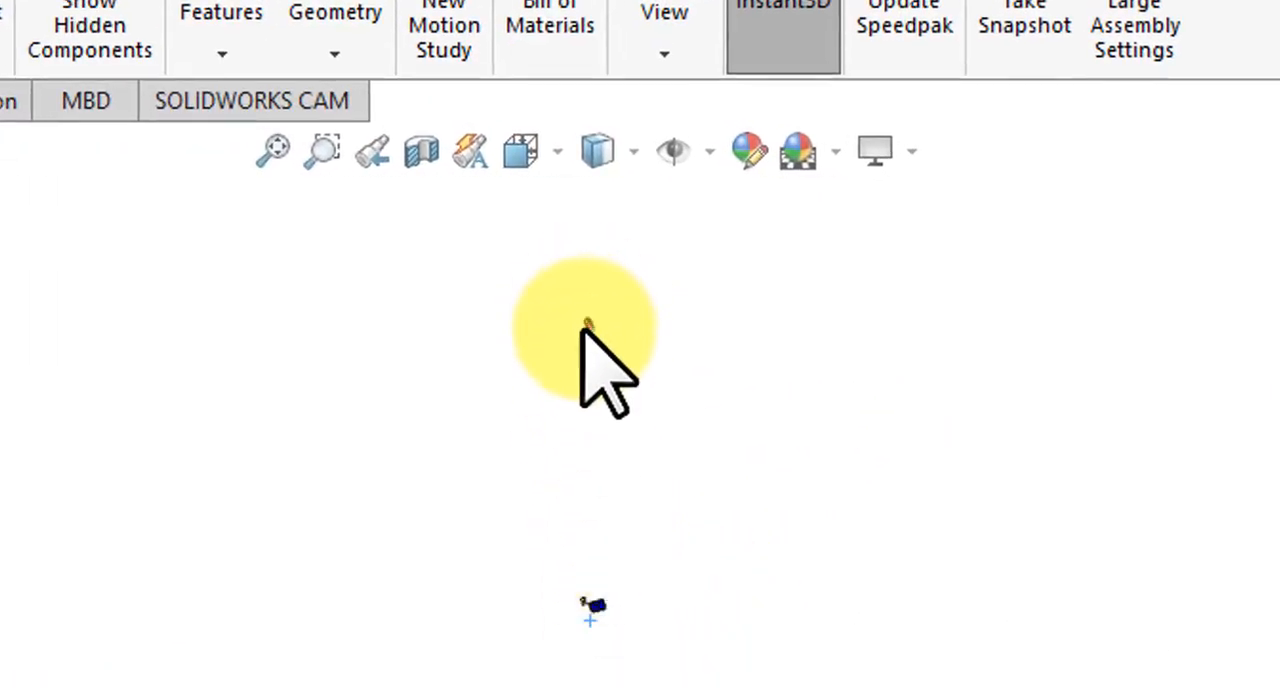
{"action": "scroll", "coordinate": [597, 408], "scroll_direction": "down", "scroll_amount": 4}
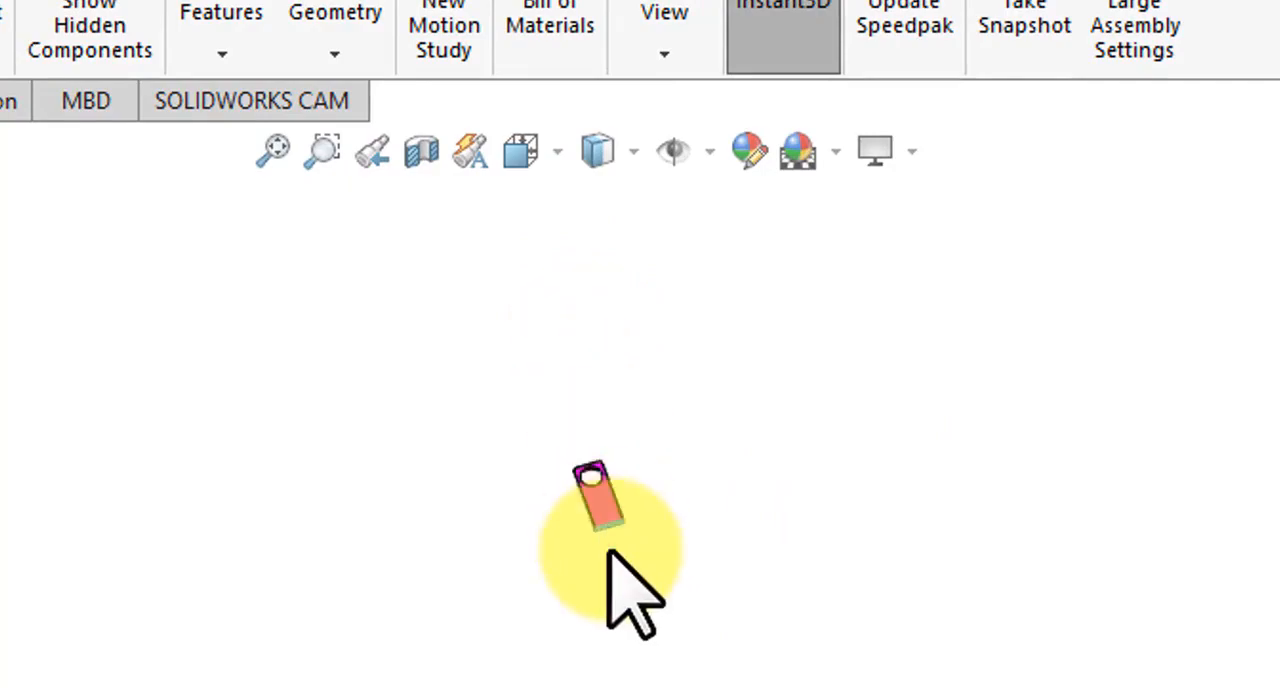
{"action": "scroll", "coordinate": [610, 551], "scroll_direction": "down", "scroll_amount": 4}
{"action": "scroll", "coordinate": [611, 551], "scroll_direction": "up", "scroll_amount": 5}
{"action": "scroll", "coordinate": [611, 551], "scroll_direction": "up", "scroll_amount": 3}
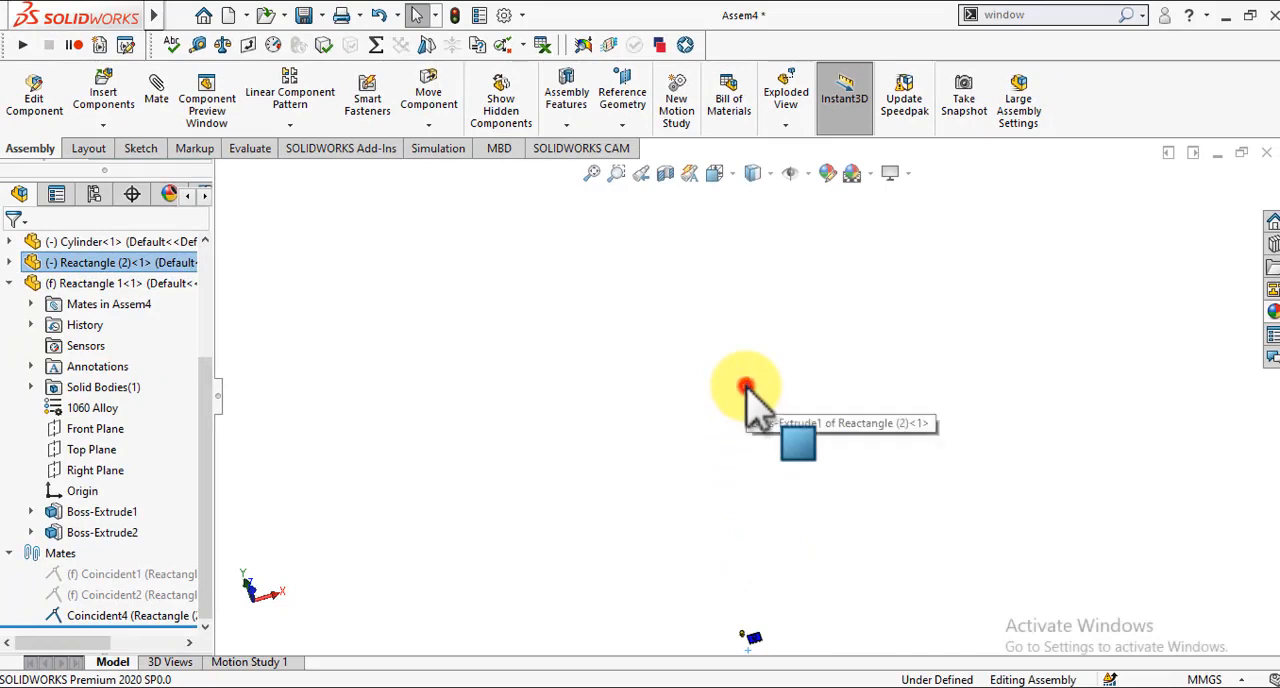
{"action": "left_click_drag", "start_coordinate": [745, 387], "coordinate": [743, 634]}
{"action": "middle_click_drag", "start_coordinate": [743, 637], "coordinate": [743, 637]}
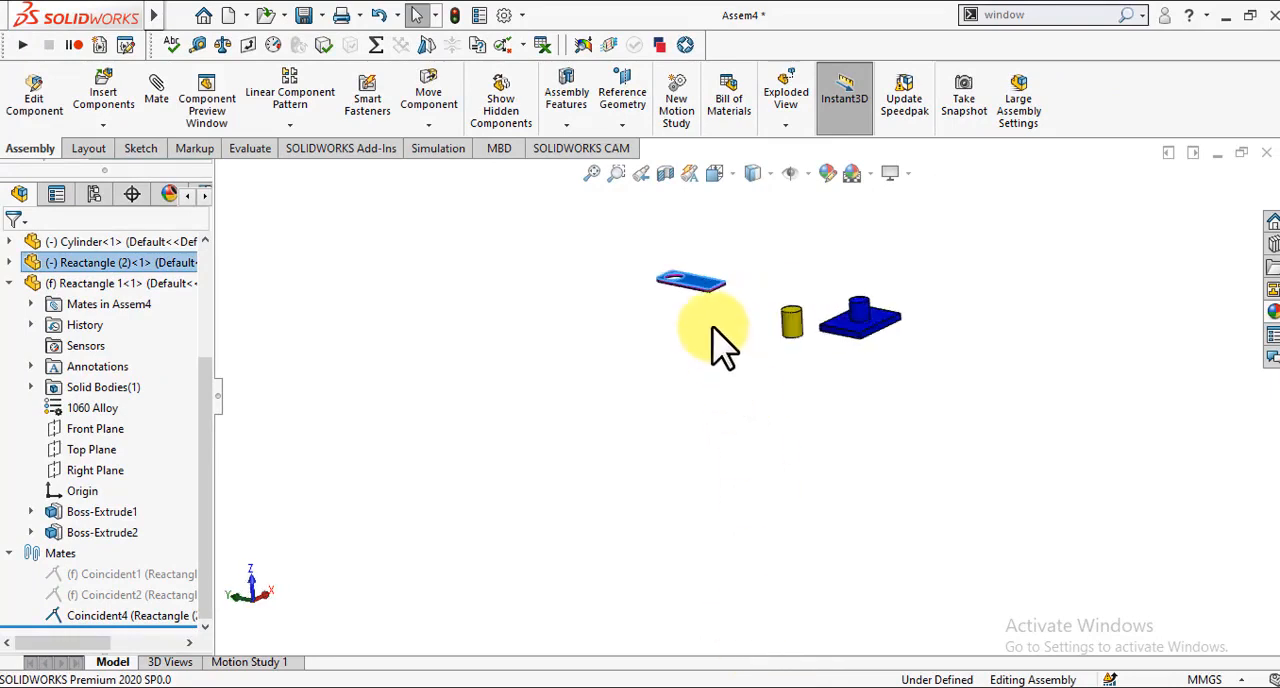
Step: Move the magenta plate beside the blue plate, near the yellow cylinder, and clear the selection
{"action": "left_click_drag", "start_coordinate": [705, 285], "coordinate": [858, 300]}
{"action": "key", "text": "Escape"}
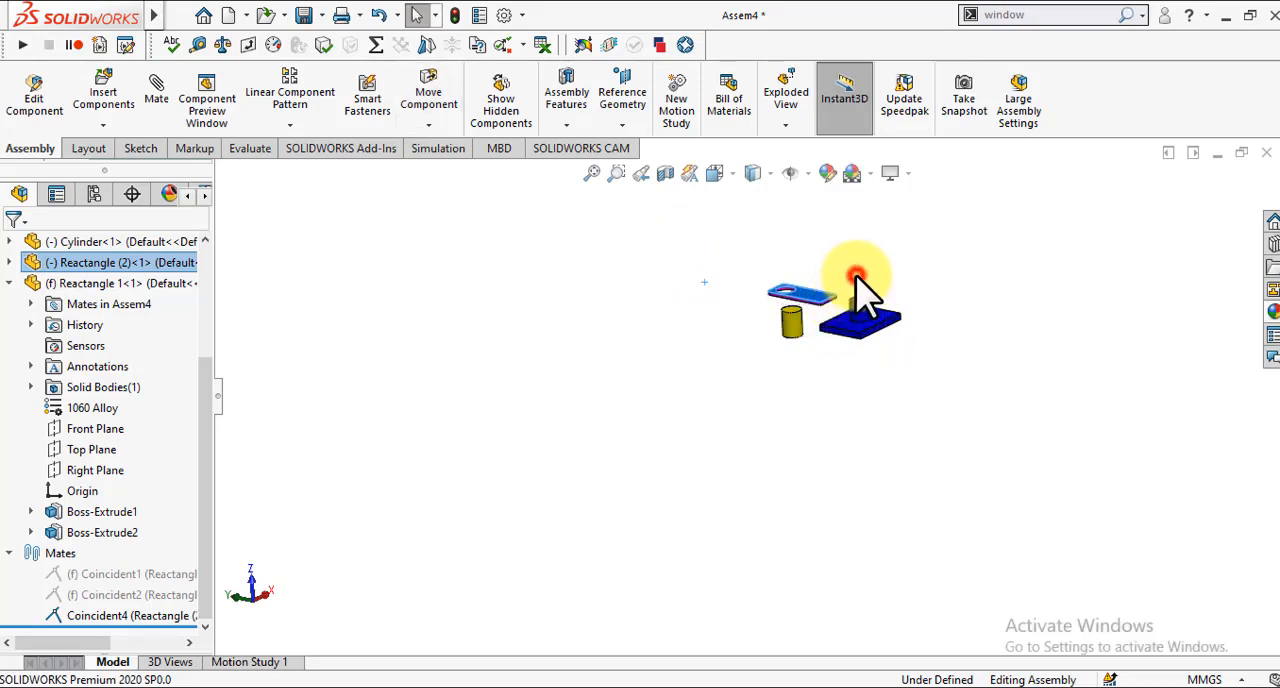
{"action": "middle_click_drag", "start_coordinate": [858, 300], "coordinate": [856, 275]}
{"action": "left_click", "coordinate": [856, 275]}
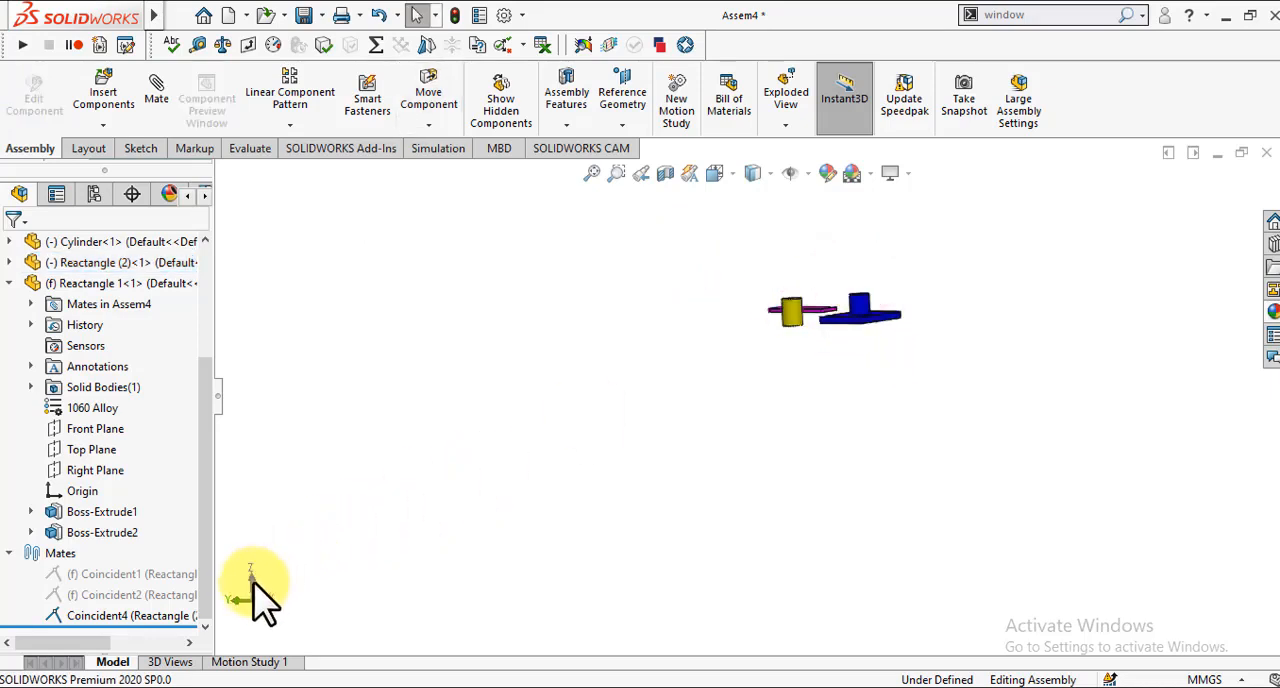
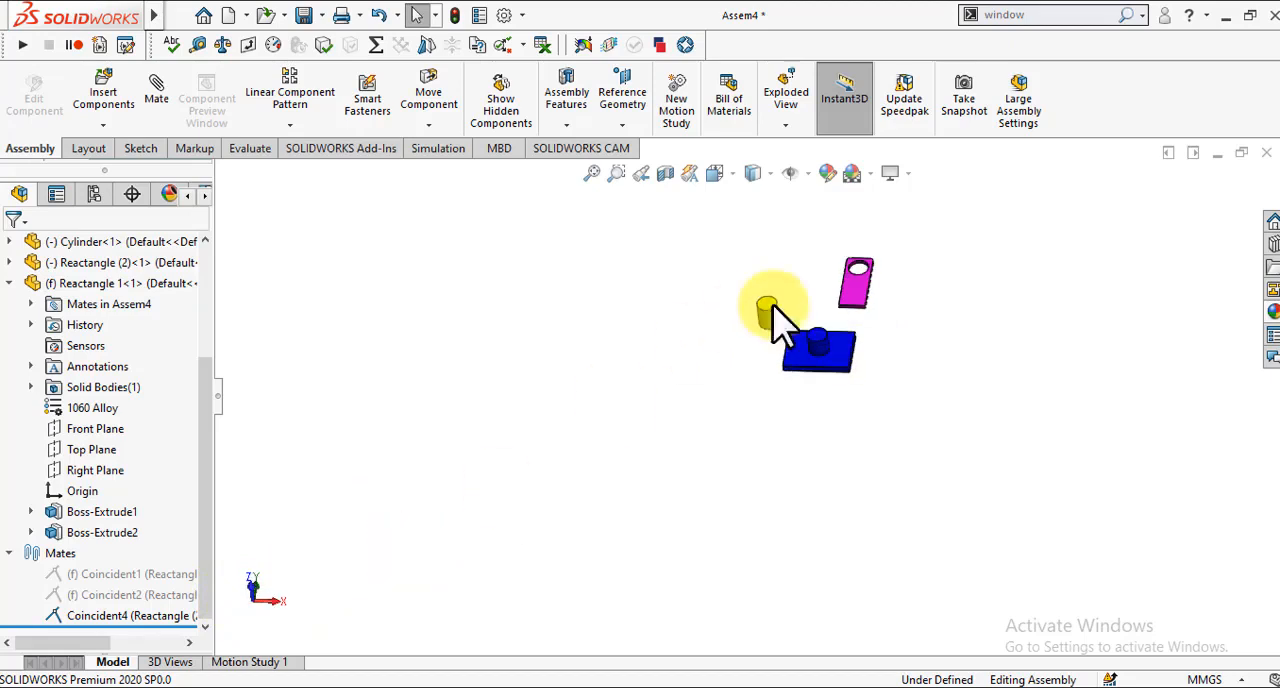
Step: Add a concentric mate between the blue plate's cylindrical boss and the inner face of the magenta plate's hole
{"action": "scroll", "coordinate": [814, 304], "scroll_direction": "down", "scroll_amount": 5}
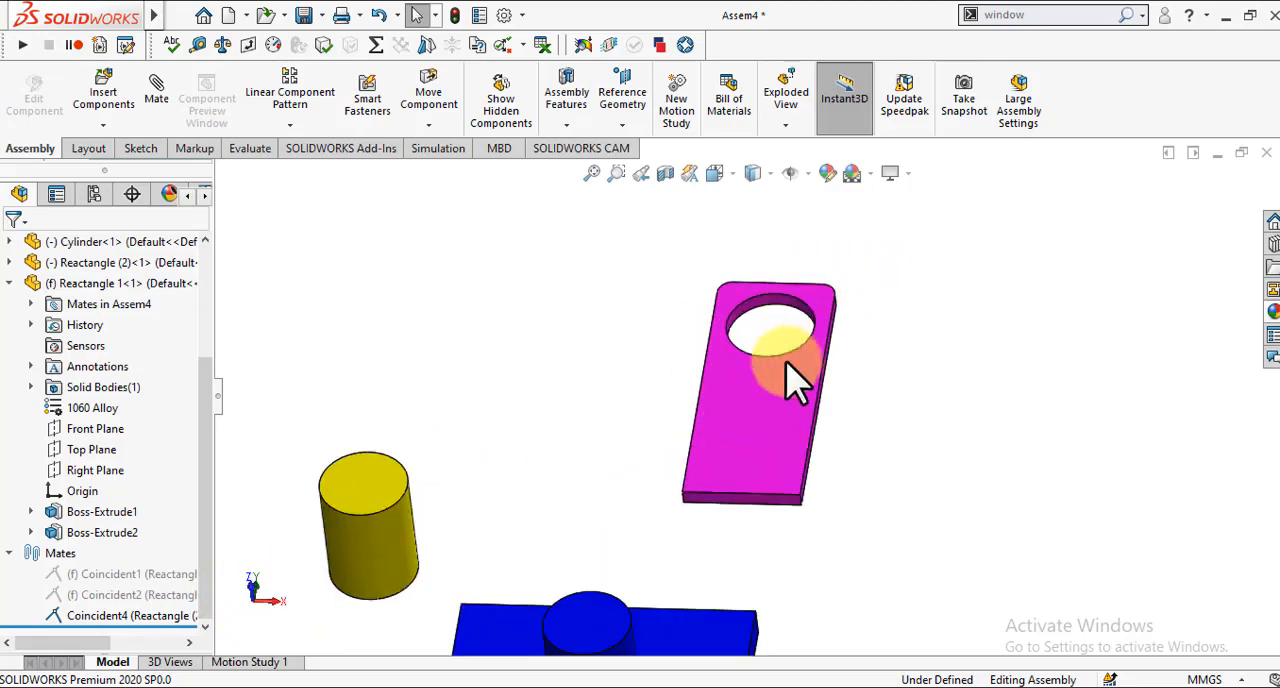
{"action": "scroll", "coordinate": [774, 357], "scroll_direction": "up", "scroll_amount": 5}
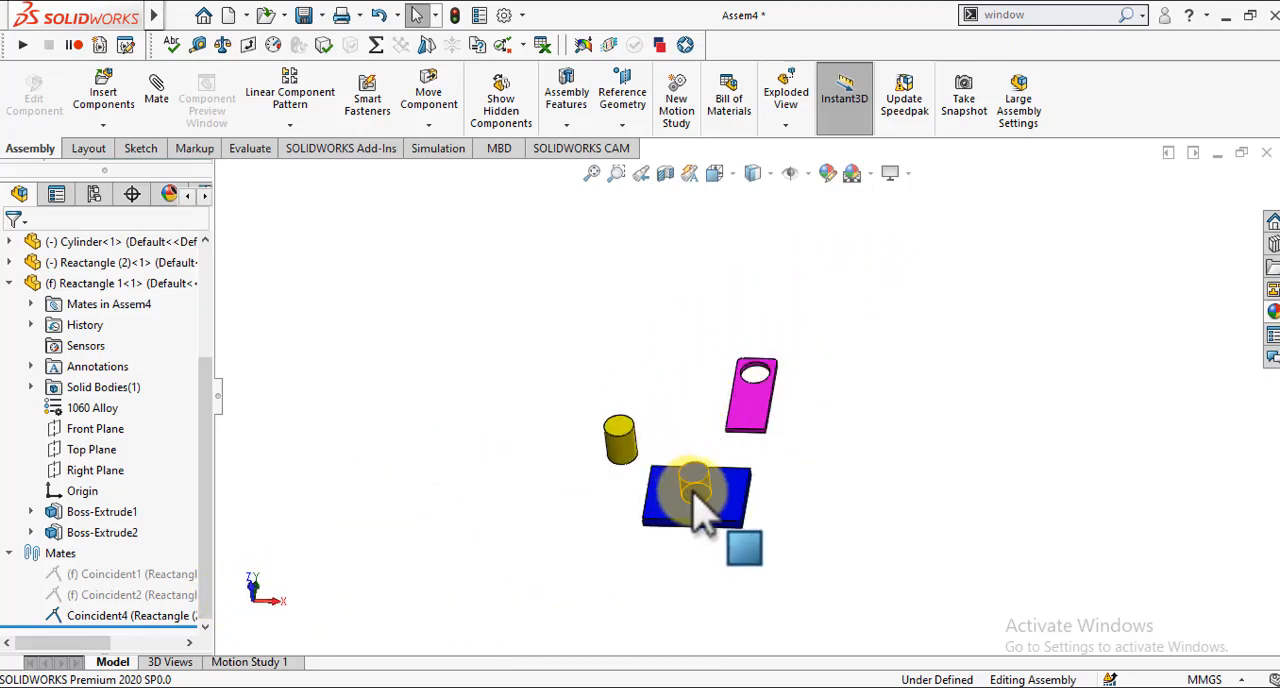
{"action": "scroll", "coordinate": [700, 515], "scroll_direction": "down", "scroll_amount": 2}
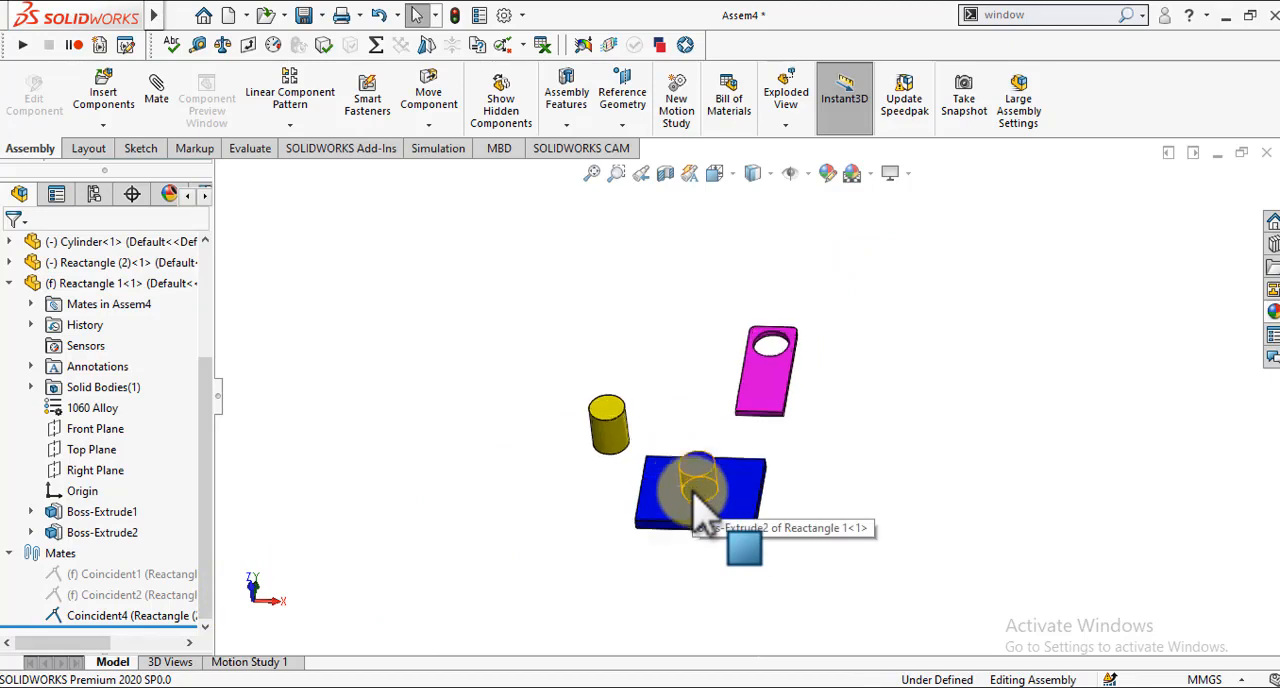
{"action": "left_click", "coordinate": [155, 120]}
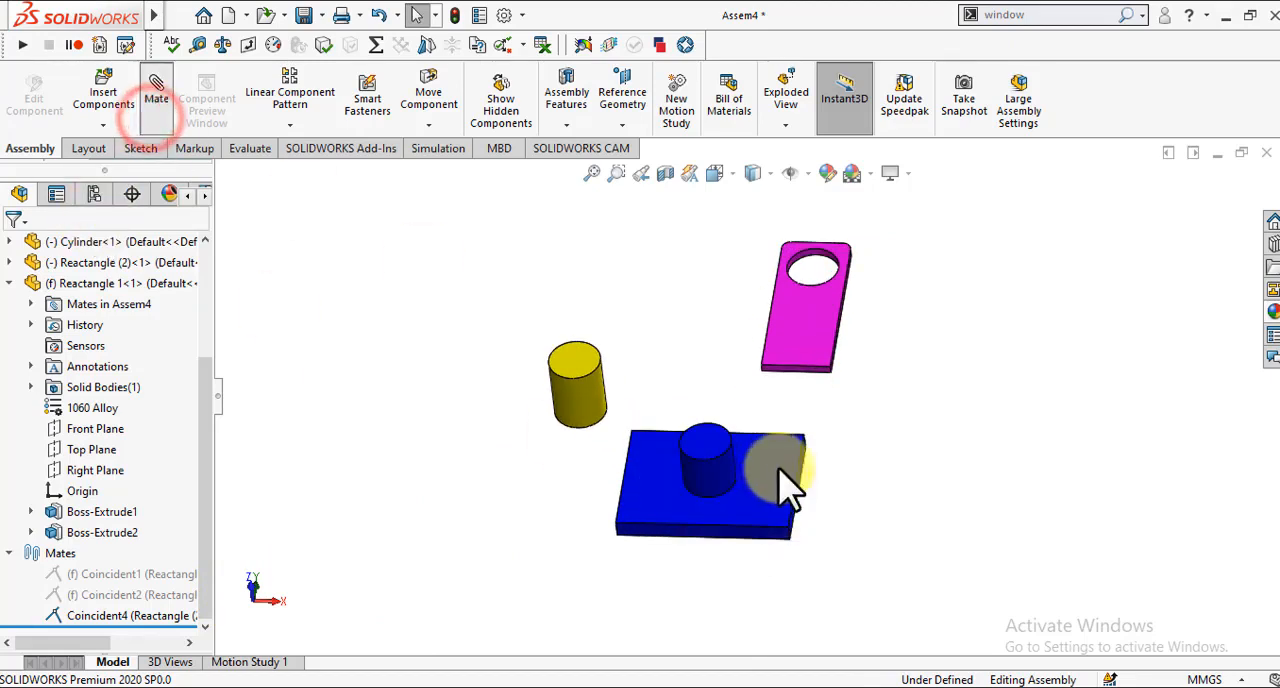
{"action": "left_click", "coordinate": [714, 490]}
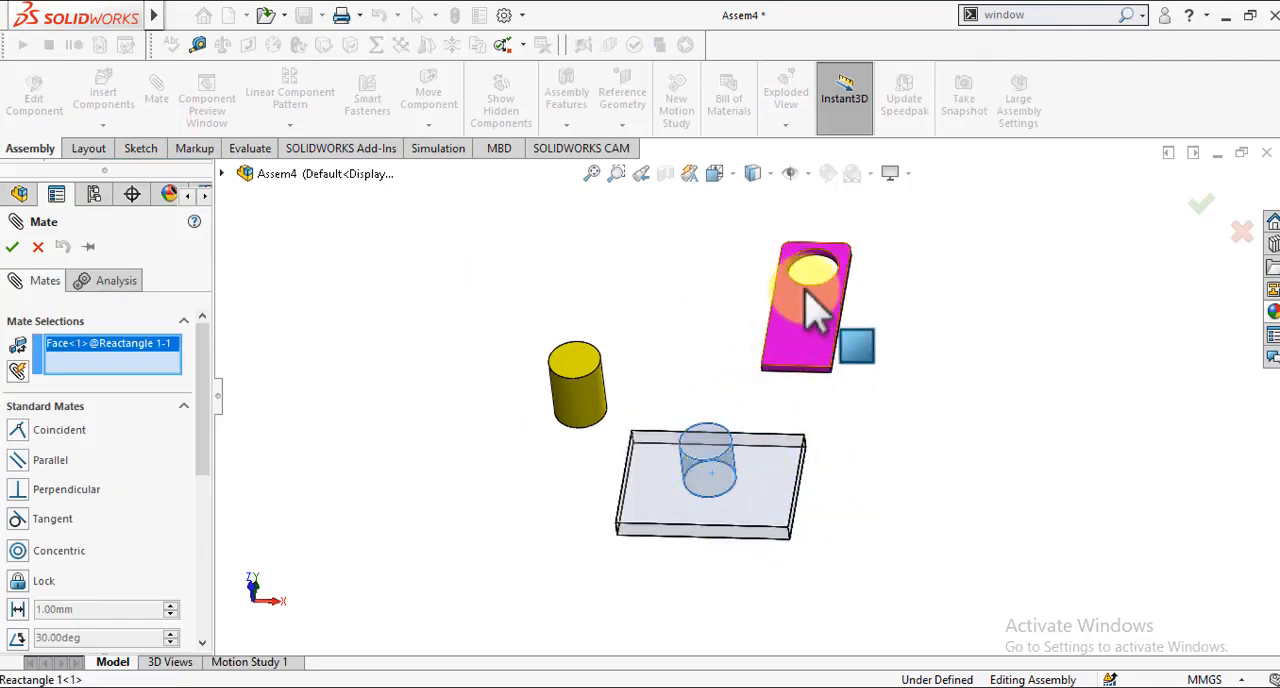
{"action": "scroll", "coordinate": [829, 228], "scroll_direction": "down", "scroll_amount": 3}
{"action": "scroll", "coordinate": [810, 370], "scroll_direction": "down", "scroll_amount": 3}
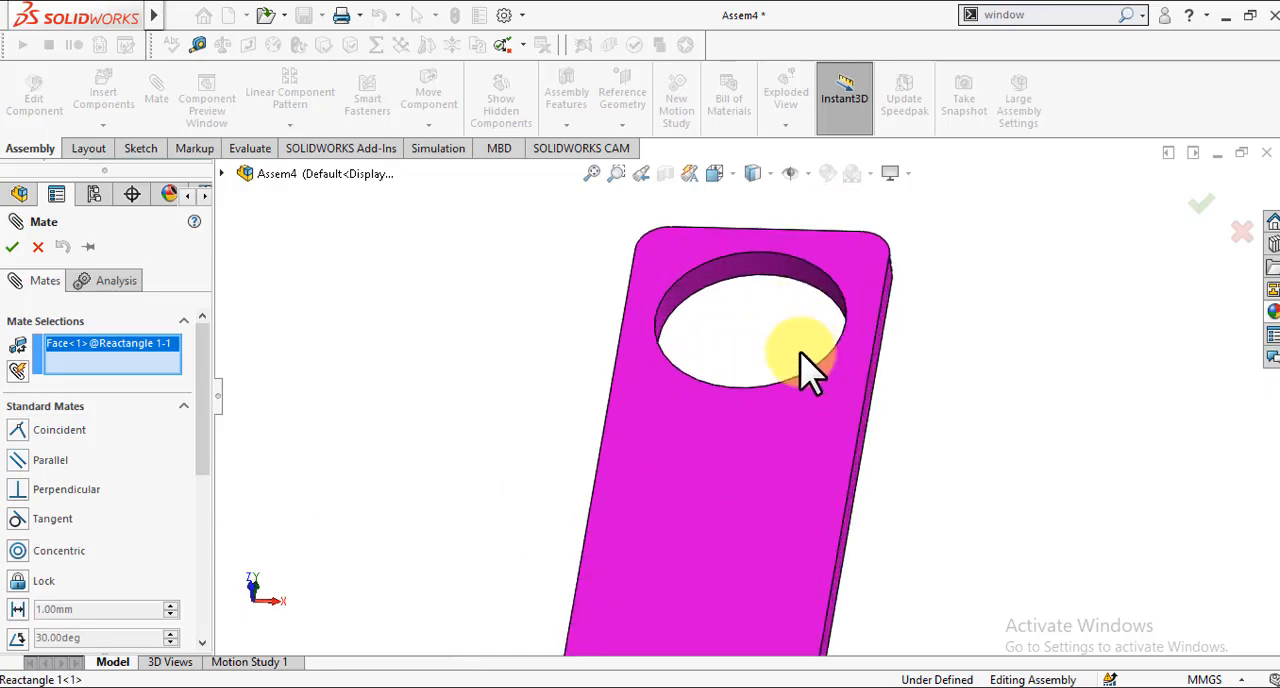
{"action": "left_click", "coordinate": [770, 276]}
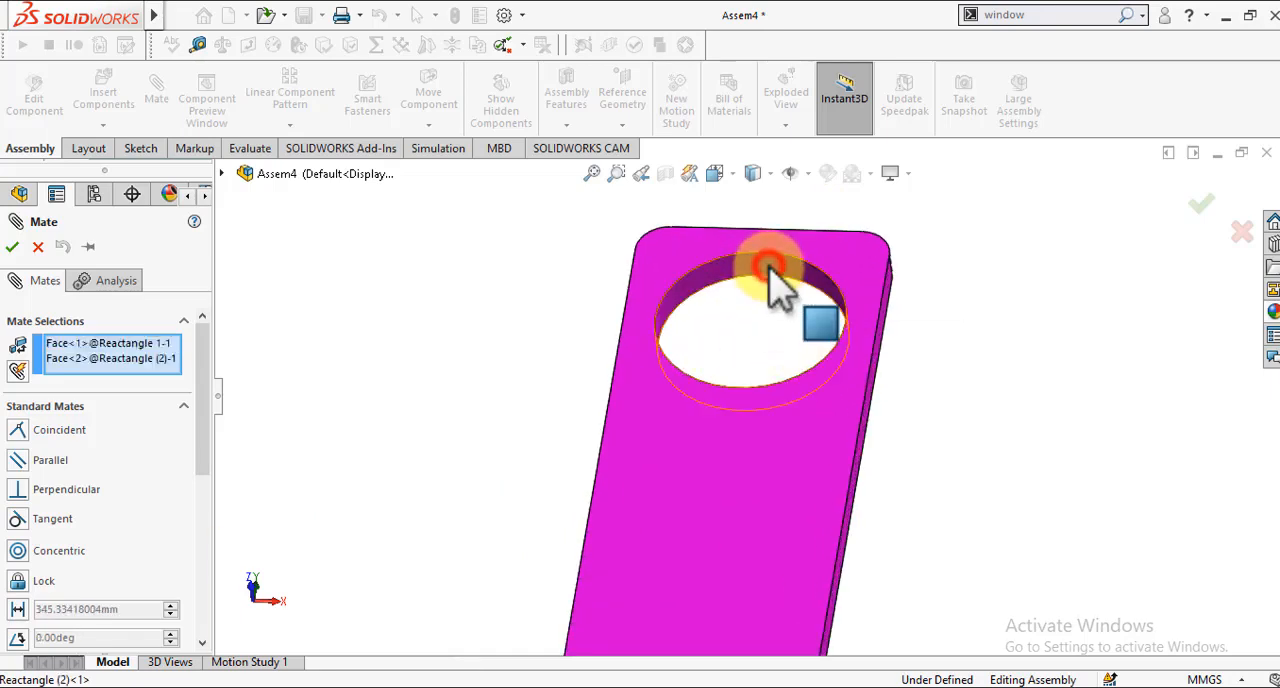
{"action": "scroll", "coordinate": [783, 275], "scroll_direction": "up", "scroll_amount": 3}
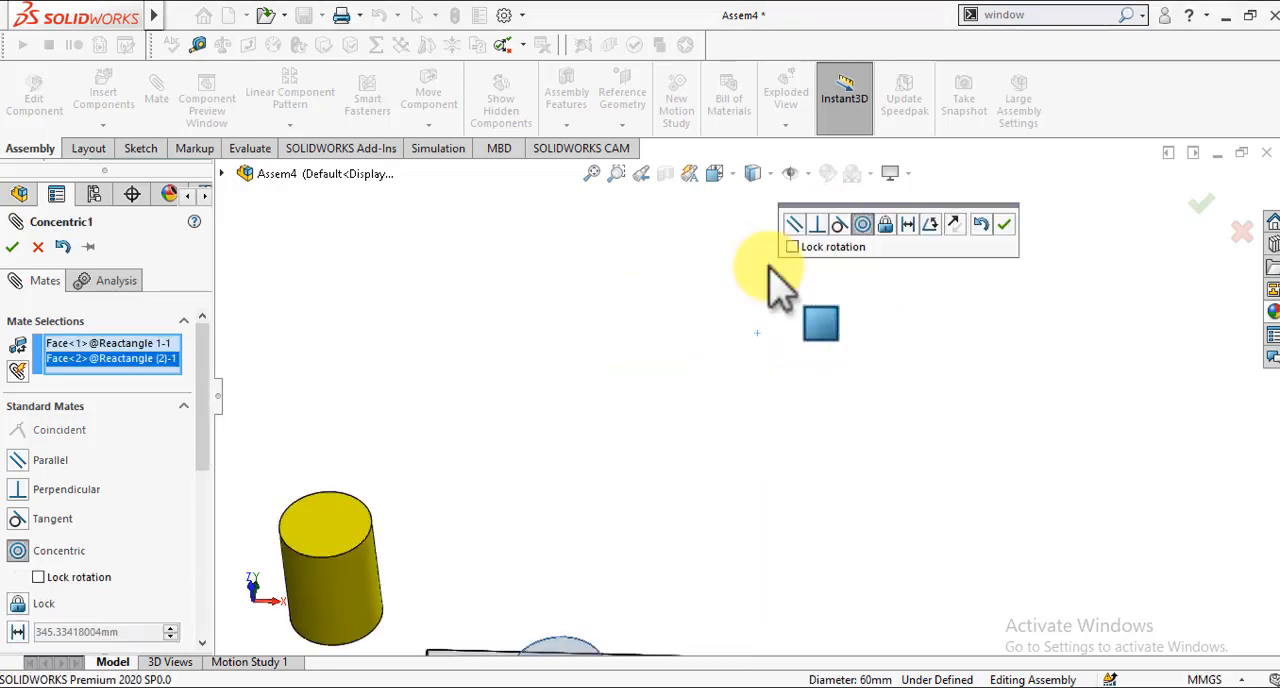
{"action": "scroll", "coordinate": [697, 357], "scroll_direction": "up", "scroll_amount": 2}
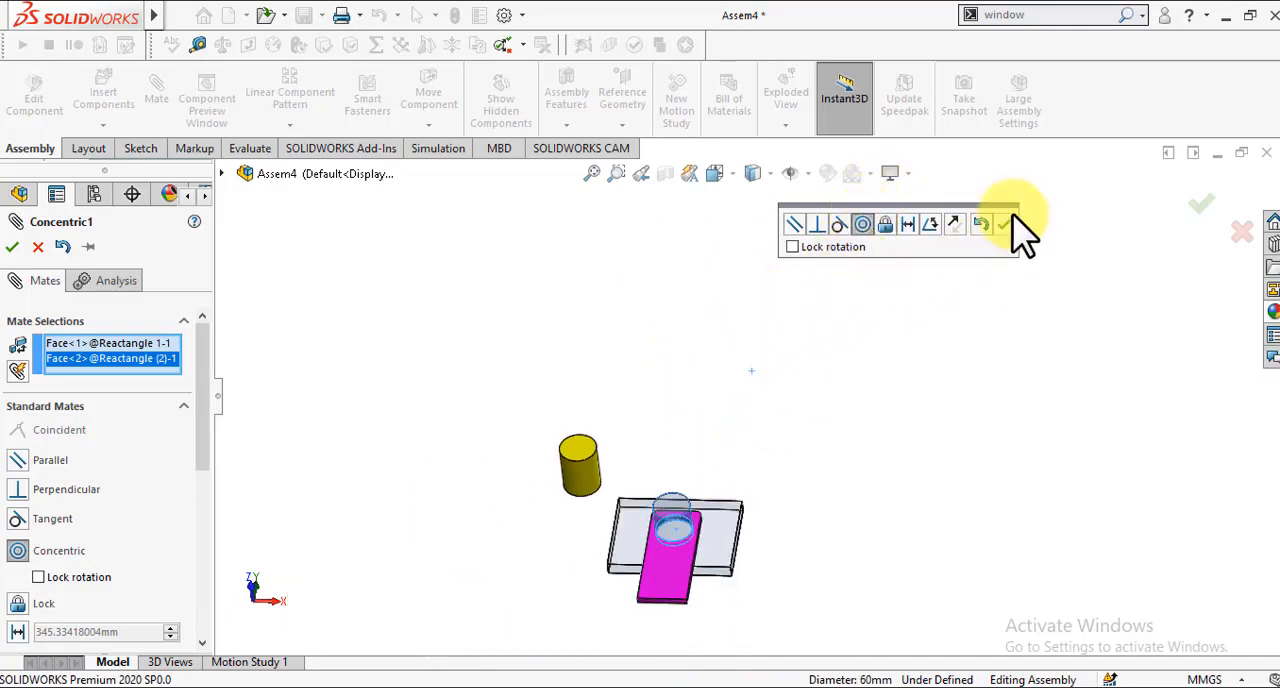
{"action": "left_click", "coordinate": [1007, 224]}
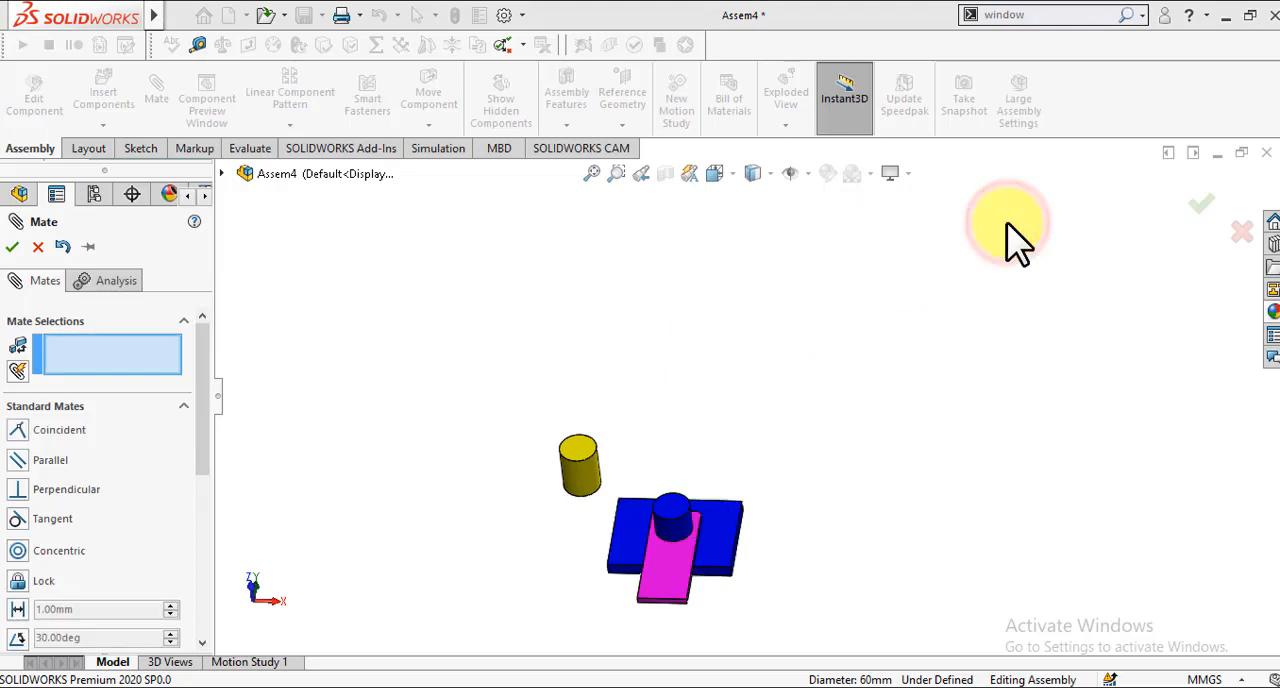
{"action": "left_click", "coordinate": [690, 360]}
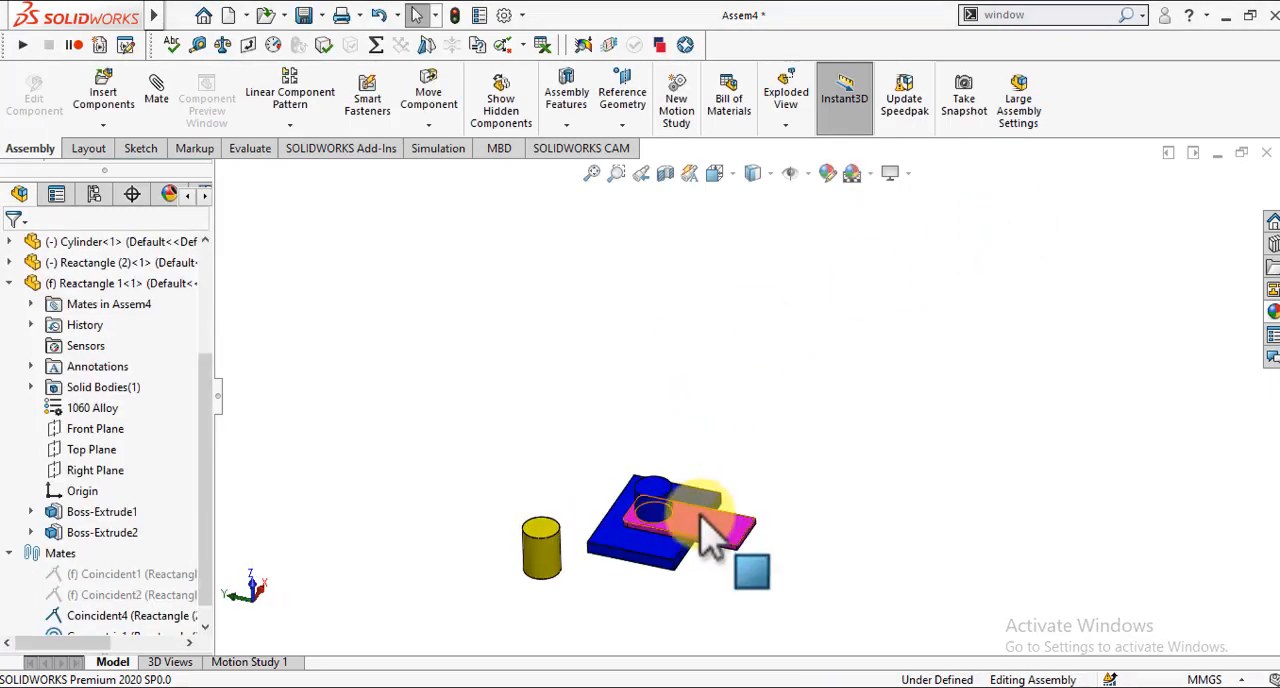
Step: Swing the magenta plate around the blue boss to test its remaining freedom, clear the selection and inspect the fit from several angles
{"action": "left_click_drag", "start_coordinate": [700, 518], "coordinate": [592, 396]}
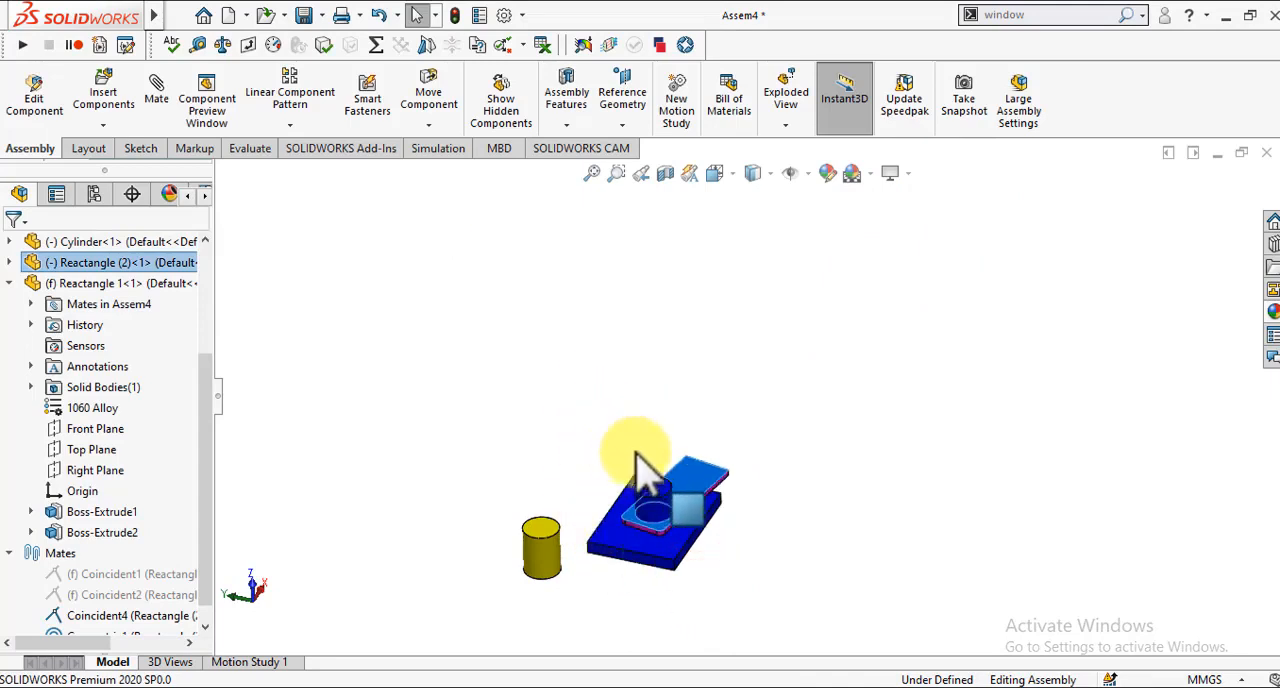
{"action": "left_click_drag", "start_coordinate": [636, 454], "coordinate": [550, 478]}
{"action": "left_click_drag", "start_coordinate": [695, 540], "coordinate": [697, 545]}
{"action": "key", "text": "Escape"}
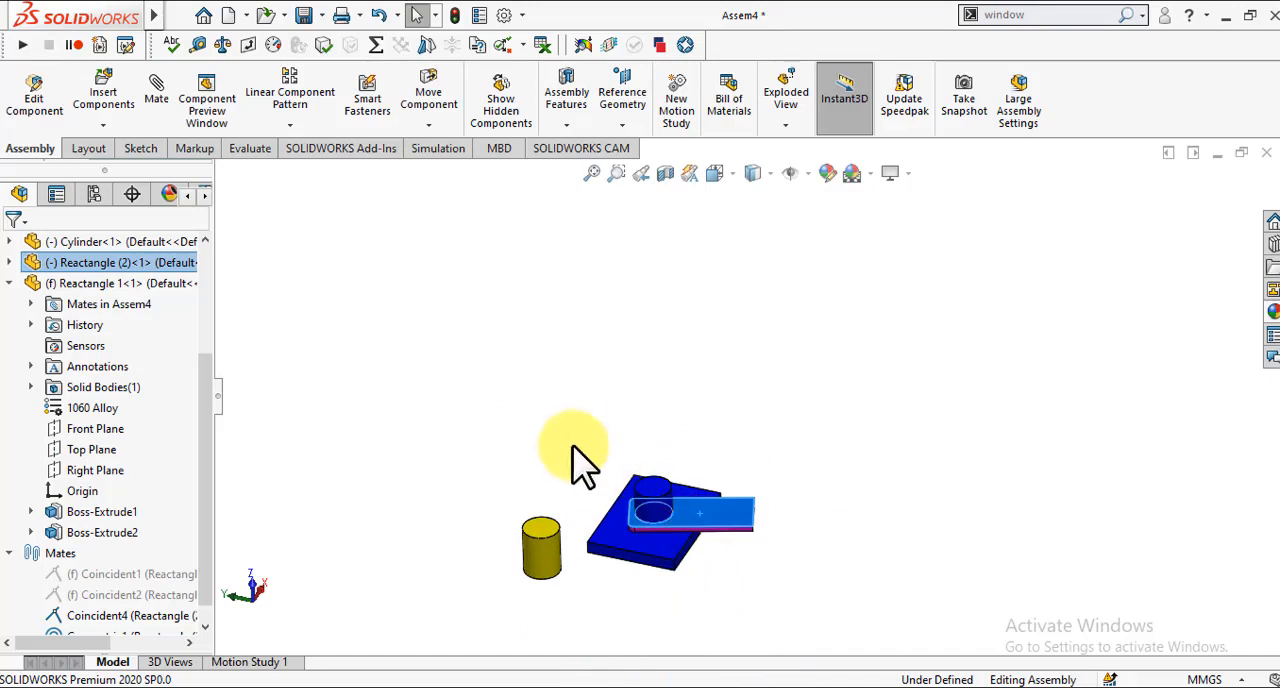
{"action": "left_click", "coordinate": [577, 447]}
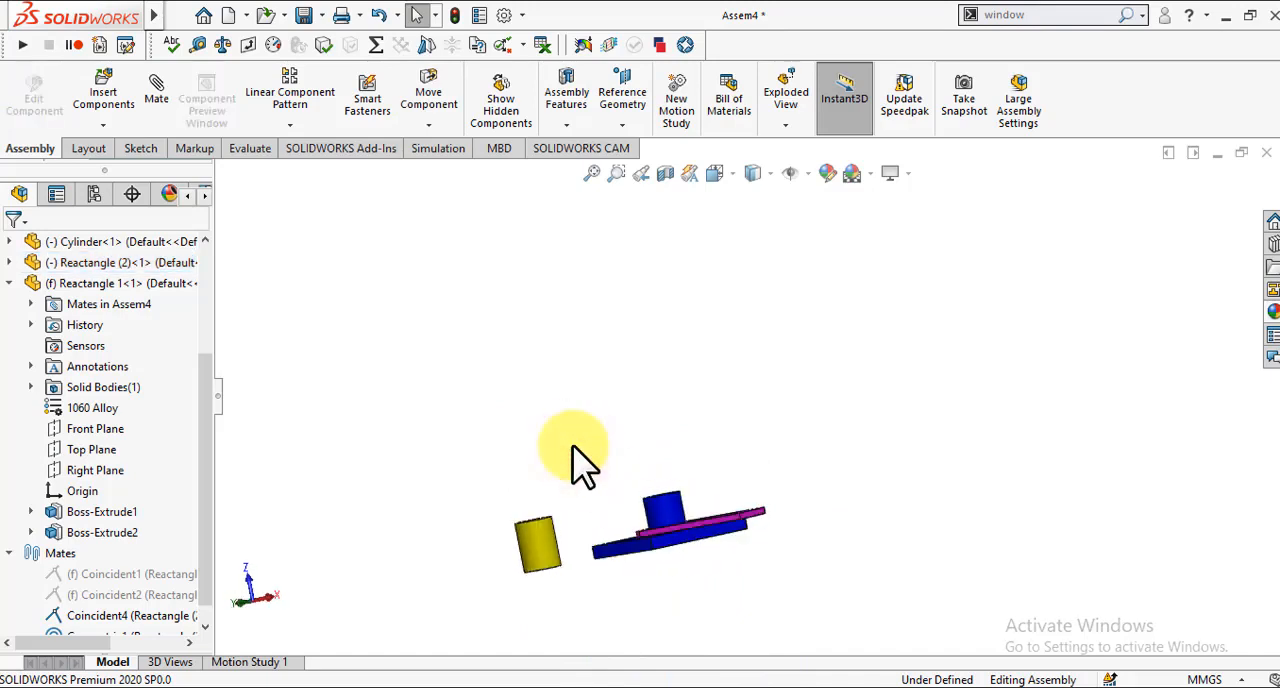
{"action": "key", "text": "Right"}
{"action": "key", "text": "Left"}
{"action": "key", "text": "Left"}
{"action": "key", "text": "Left"}
{"action": "key", "text": "Left"}
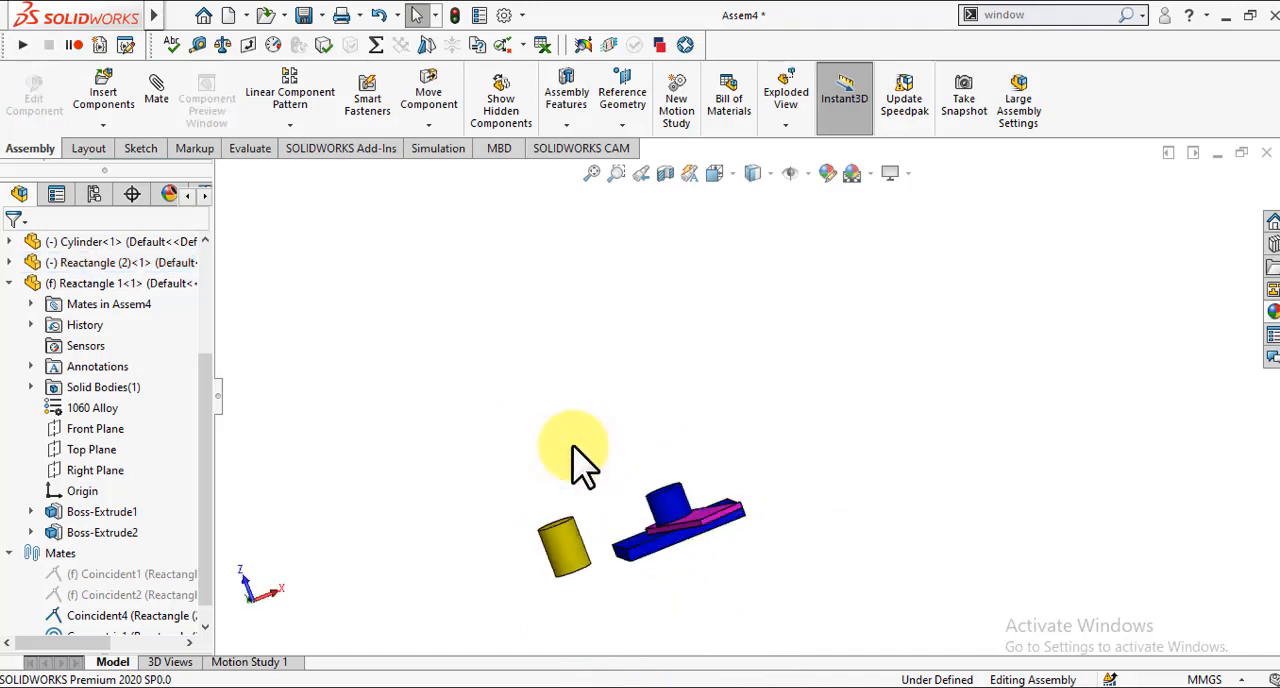
{"action": "key", "text": "Down"}
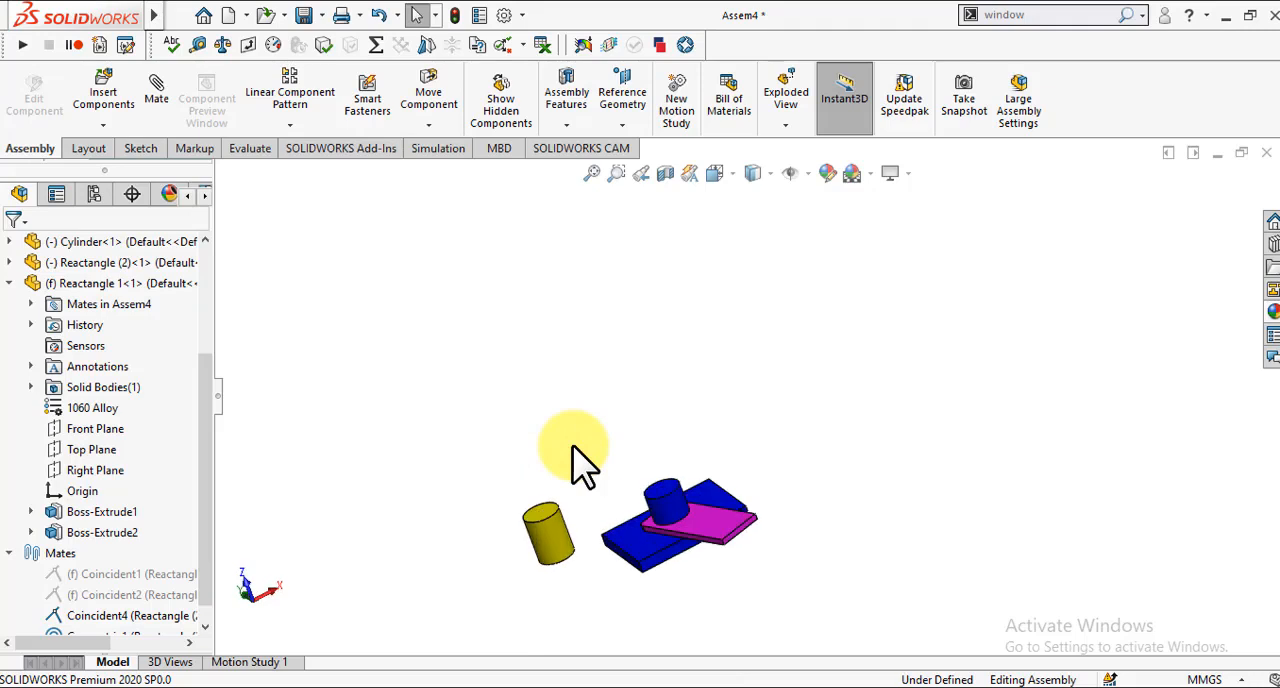
{"action": "left_click", "coordinate": [155, 92]}
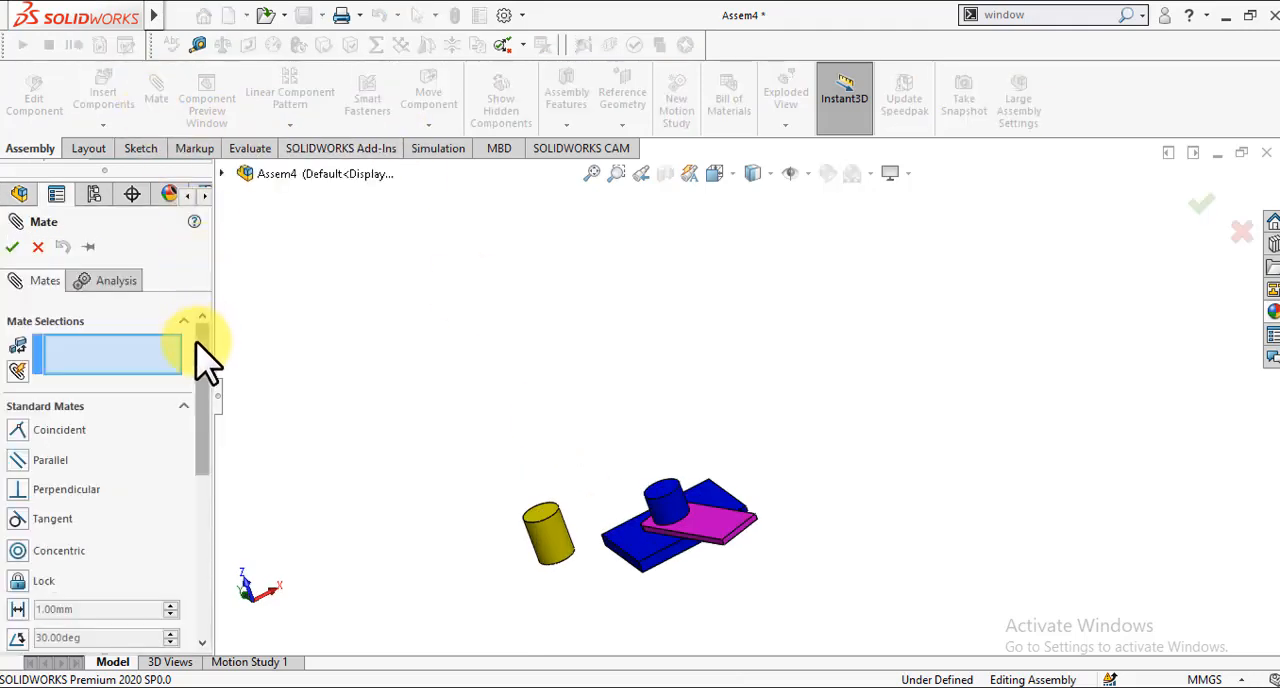
{"action": "left_click_drag", "start_coordinate": [197, 343], "coordinate": [203, 358]}
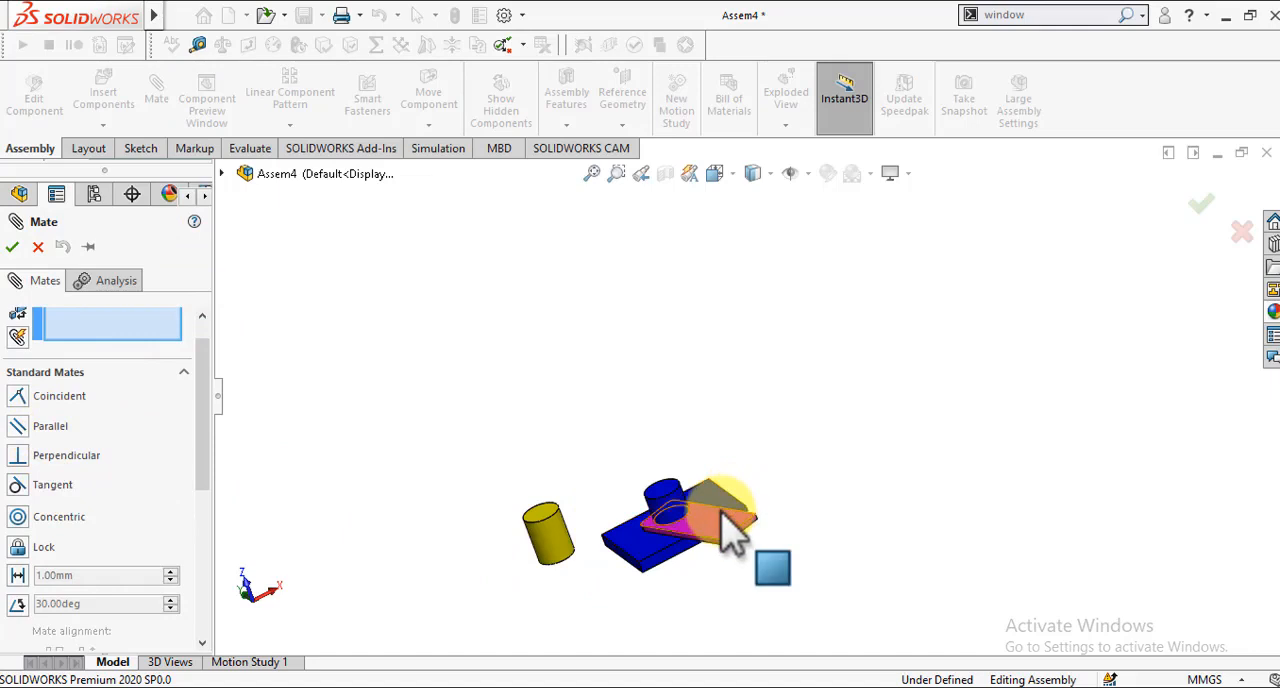
{"action": "left_click", "coordinate": [38, 248]}
Step: Delete the Coincident4 and Concentric1 mates from the assembly
{"action": "left_click_drag", "start_coordinate": [207, 425], "coordinate": [215, 540]}
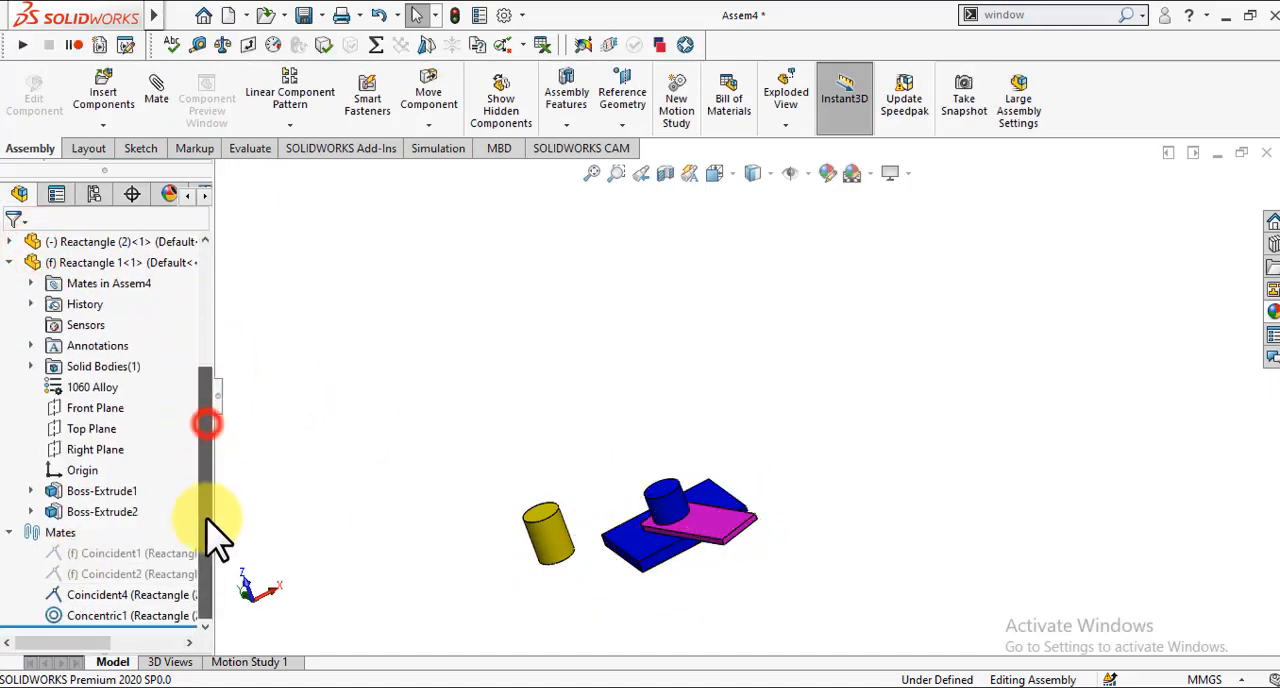
{"action": "left_click", "coordinate": [101, 597]}
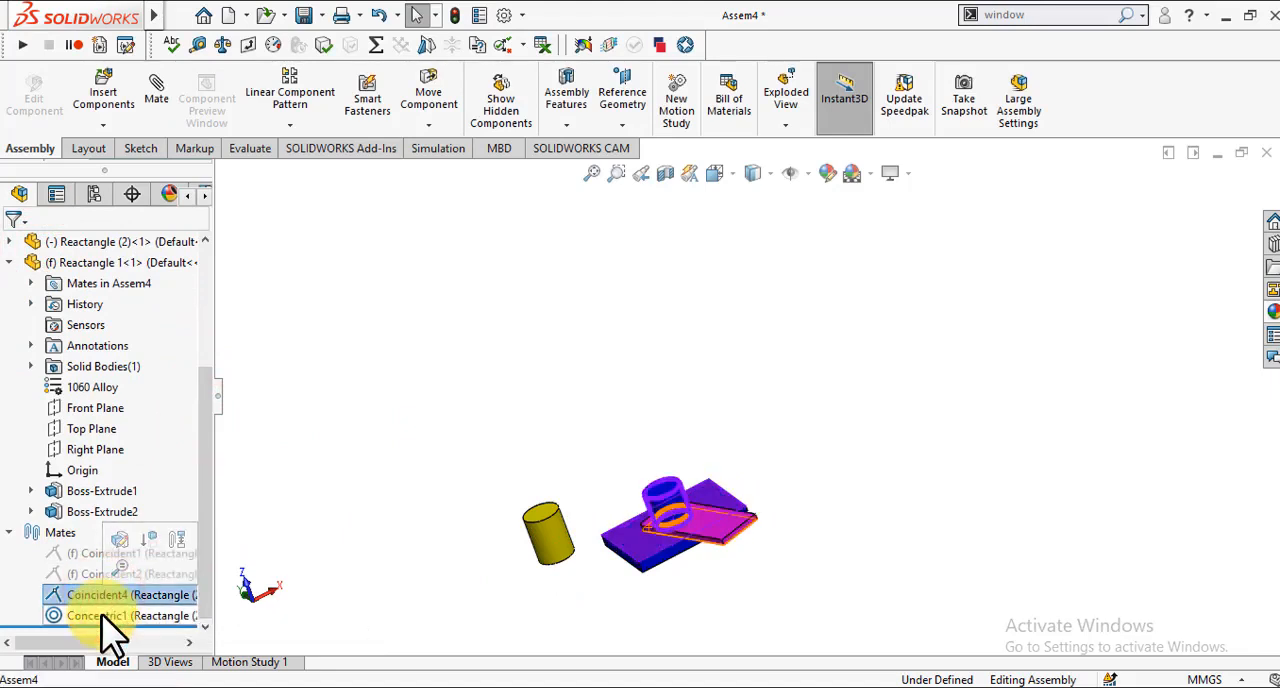
{"action": "left_click", "coordinate": [103, 615]}
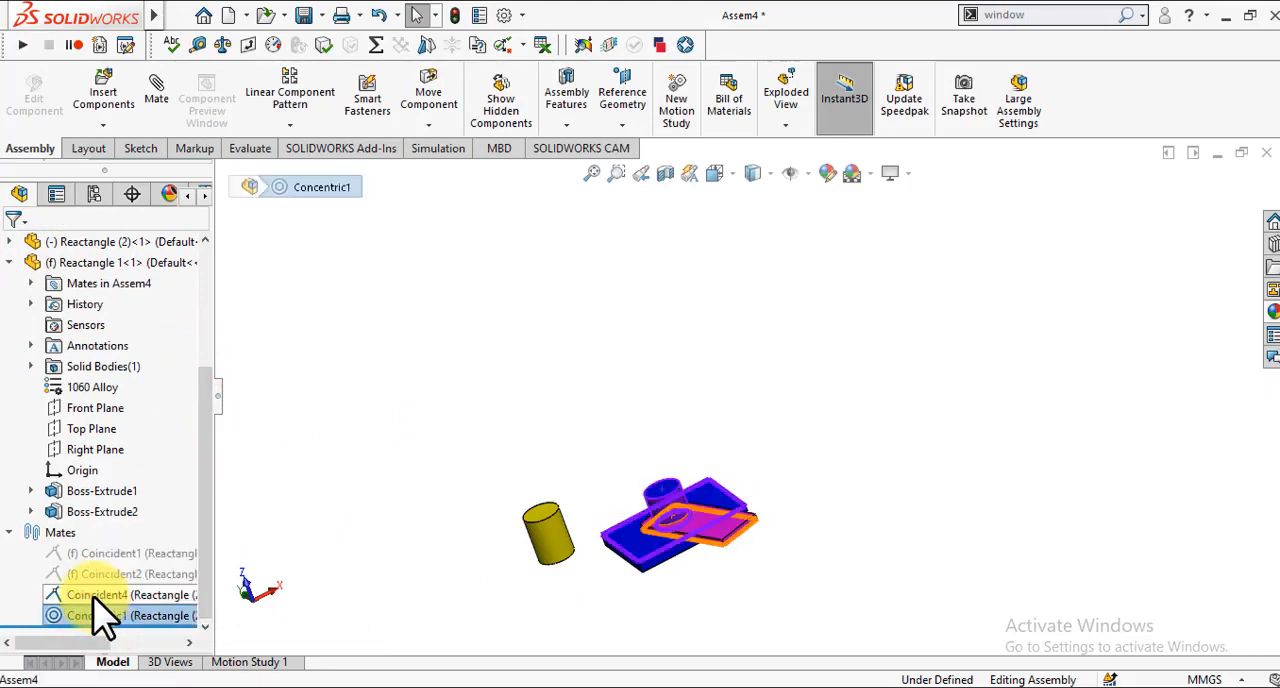
{"action": "left_click", "coordinate": [92, 594]}
{"action": "left_click", "coordinate": [100, 615], "text": "ctrl"}
{"action": "right_click", "coordinate": [95, 608]}
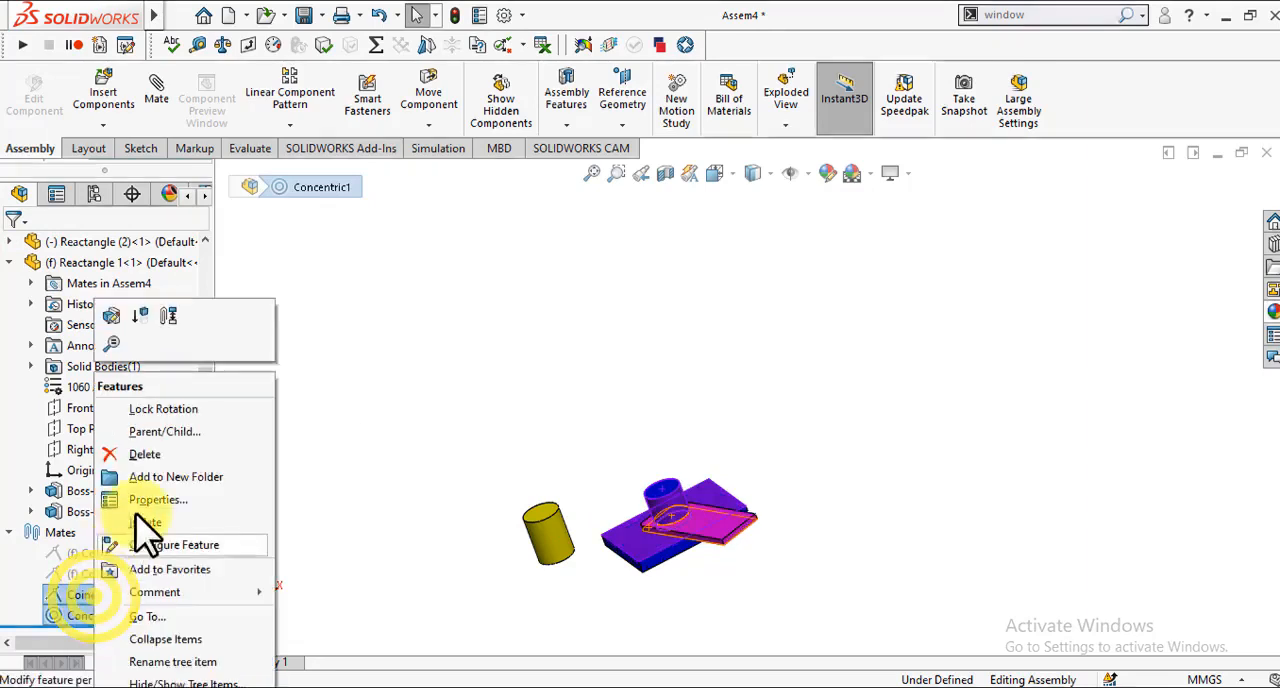
{"action": "left_click", "coordinate": [172, 456]}
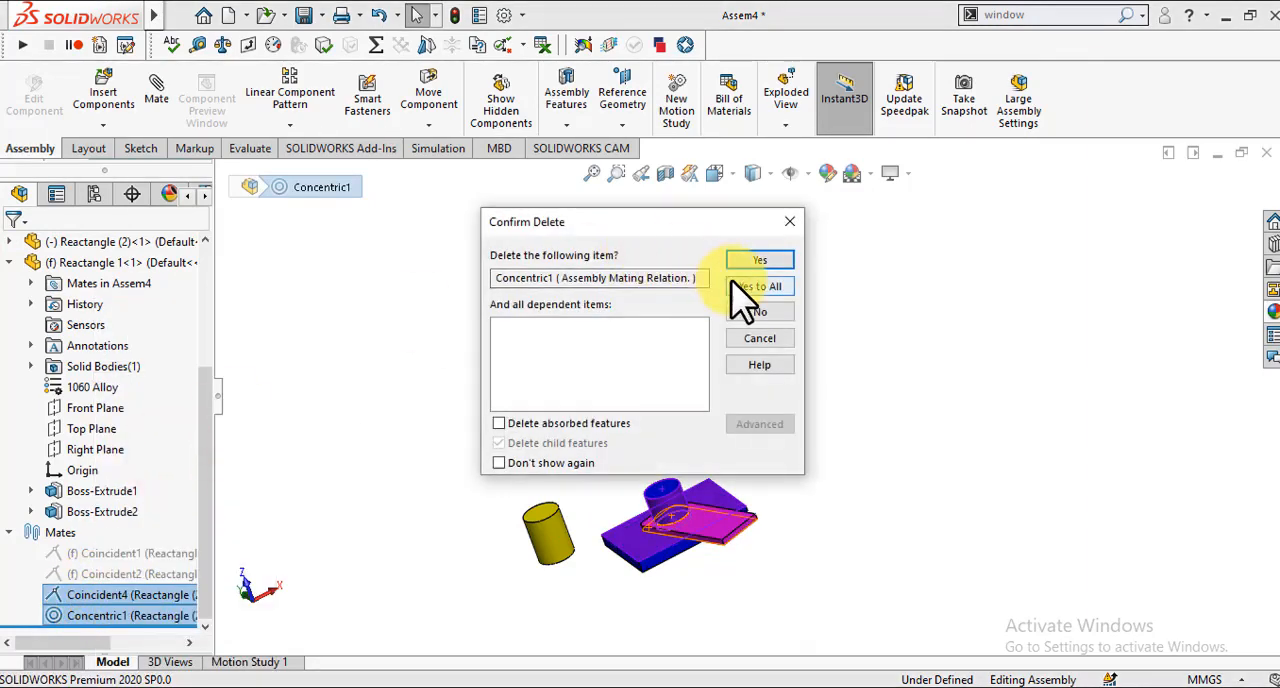
{"action": "left_click", "coordinate": [731, 280]}
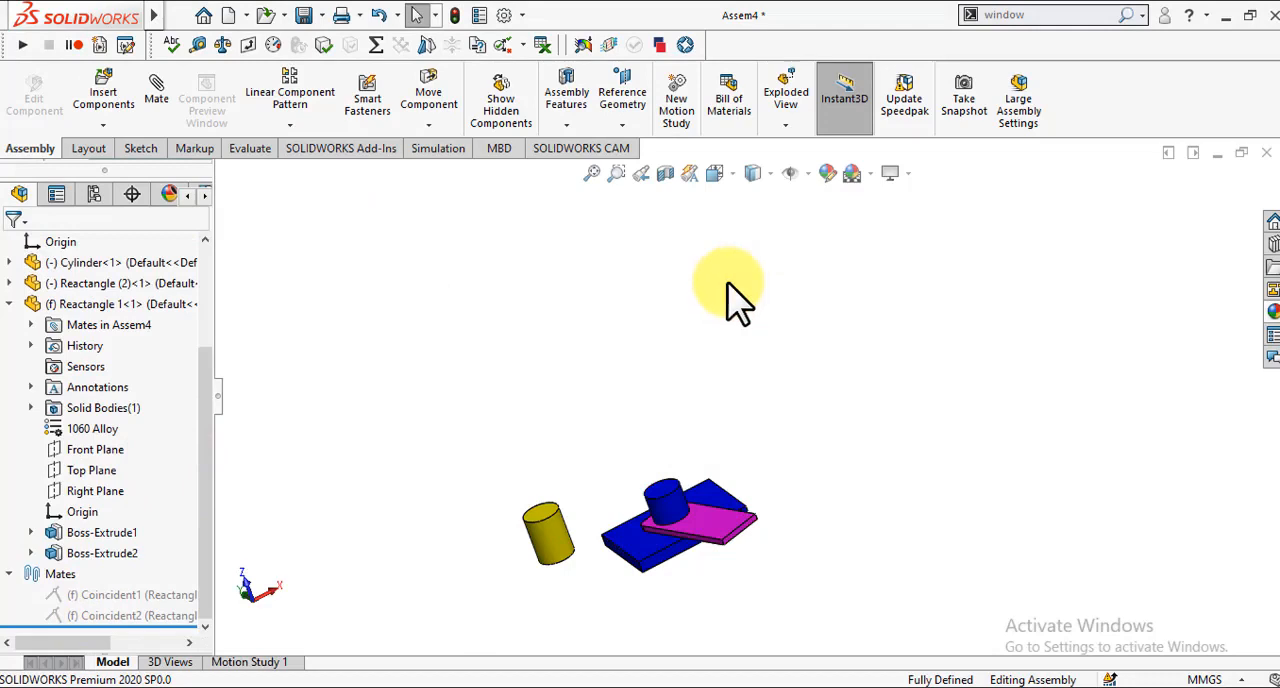
{"action": "left_click", "coordinate": [550, 351]}
{"action": "key", "text": "Right"}
{"action": "key", "text": "Right"}
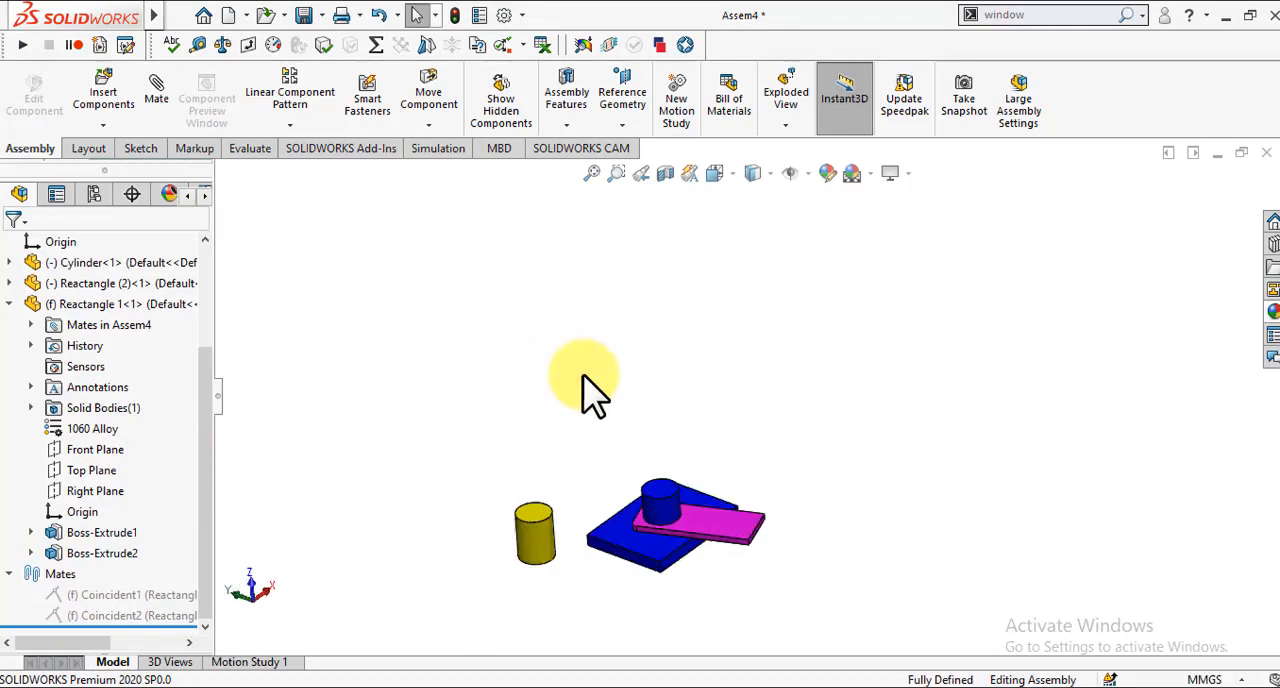
{"action": "key", "text": "Down"}
{"action": "key", "text": "Left"}
{"action": "key", "text": "Up"}
{"action": "key", "text": "Up"}
{"action": "key", "text": "Down"}
{"action": "key", "text": "Left"}
{"action": "key", "text": "Up"}
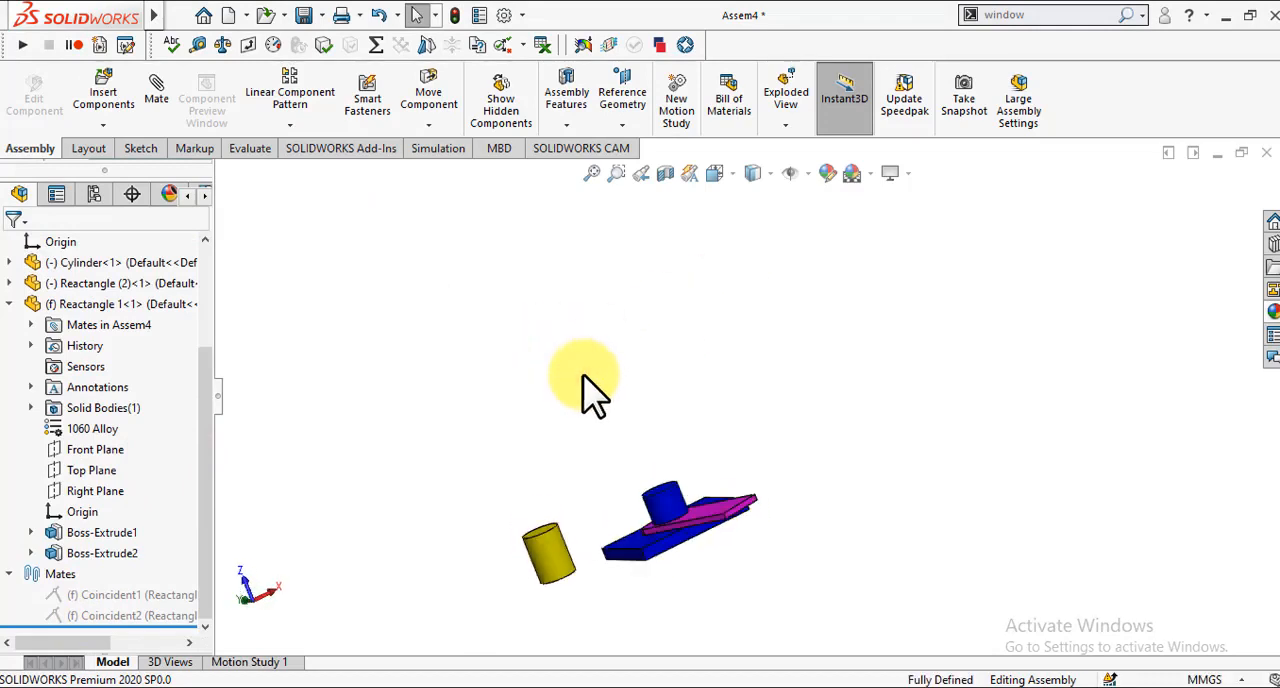
{"action": "key", "text": "Down"}
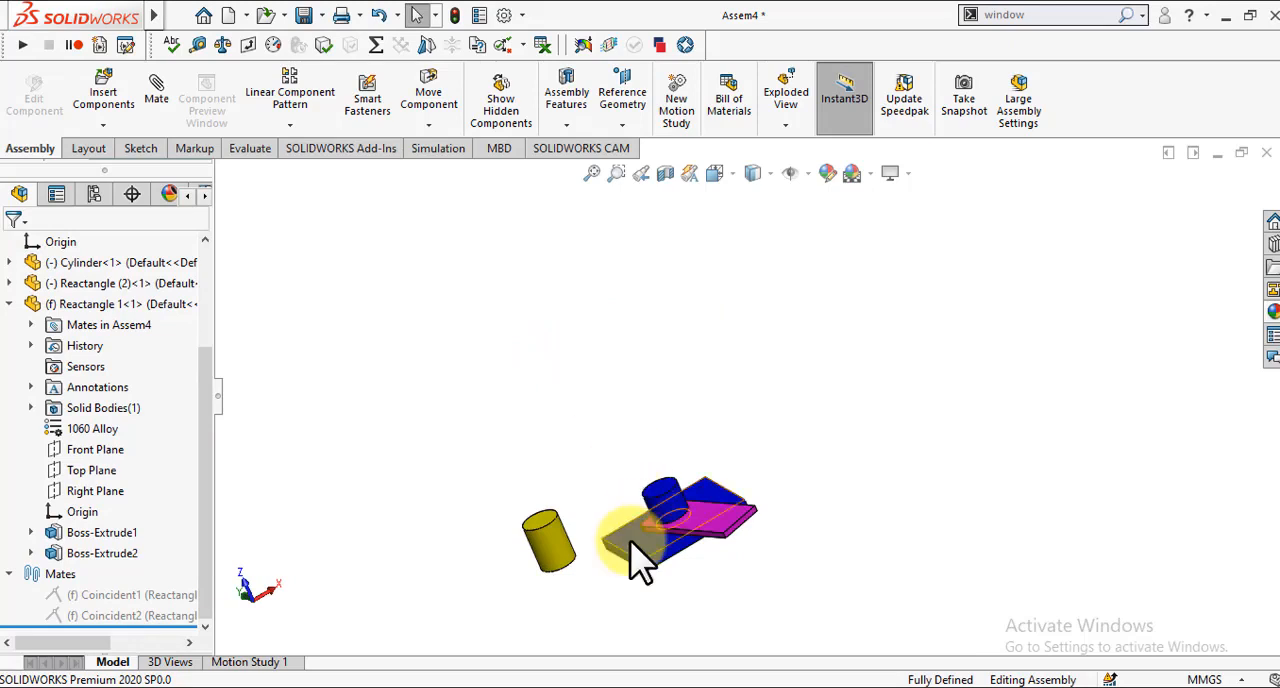
Step: Add a parallel mate between the blue plate's short end face and the magenta plate's long side face
{"action": "key", "text": "Up"}
{"action": "key", "text": "Up"}
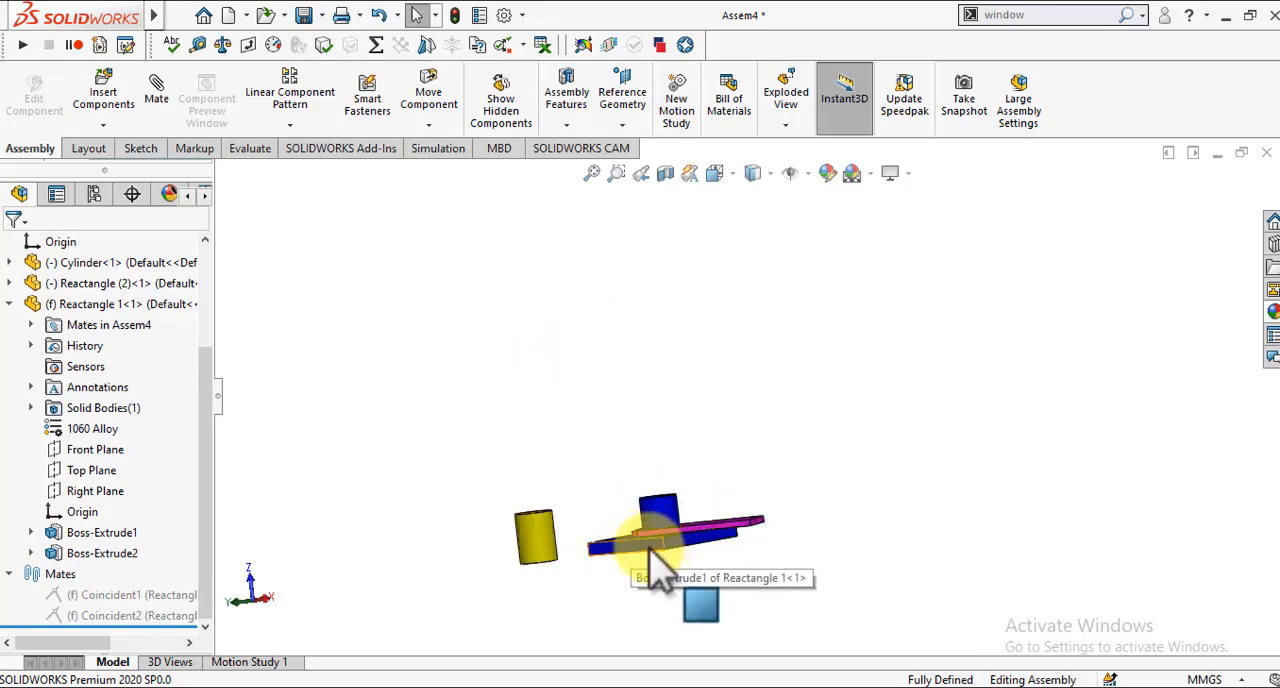
{"action": "left_click", "coordinate": [650, 548]}
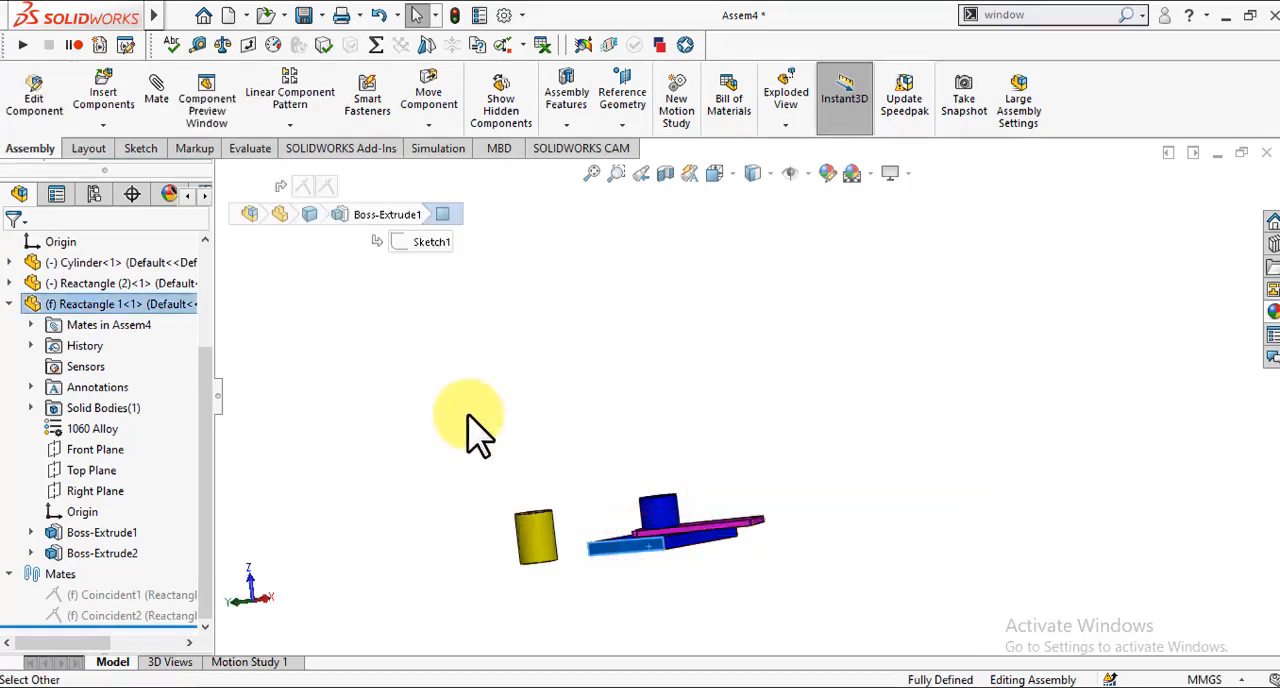
{"action": "left_click", "coordinate": [163, 90]}
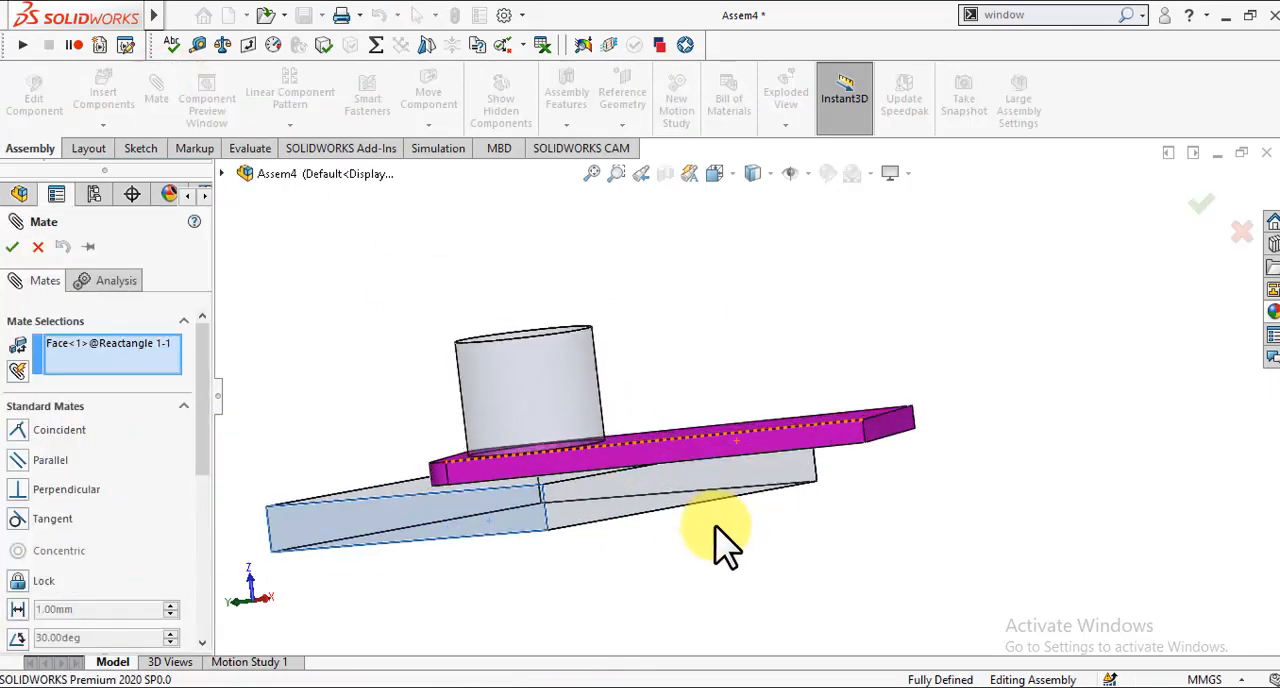
{"action": "left_click", "coordinate": [728, 450]}
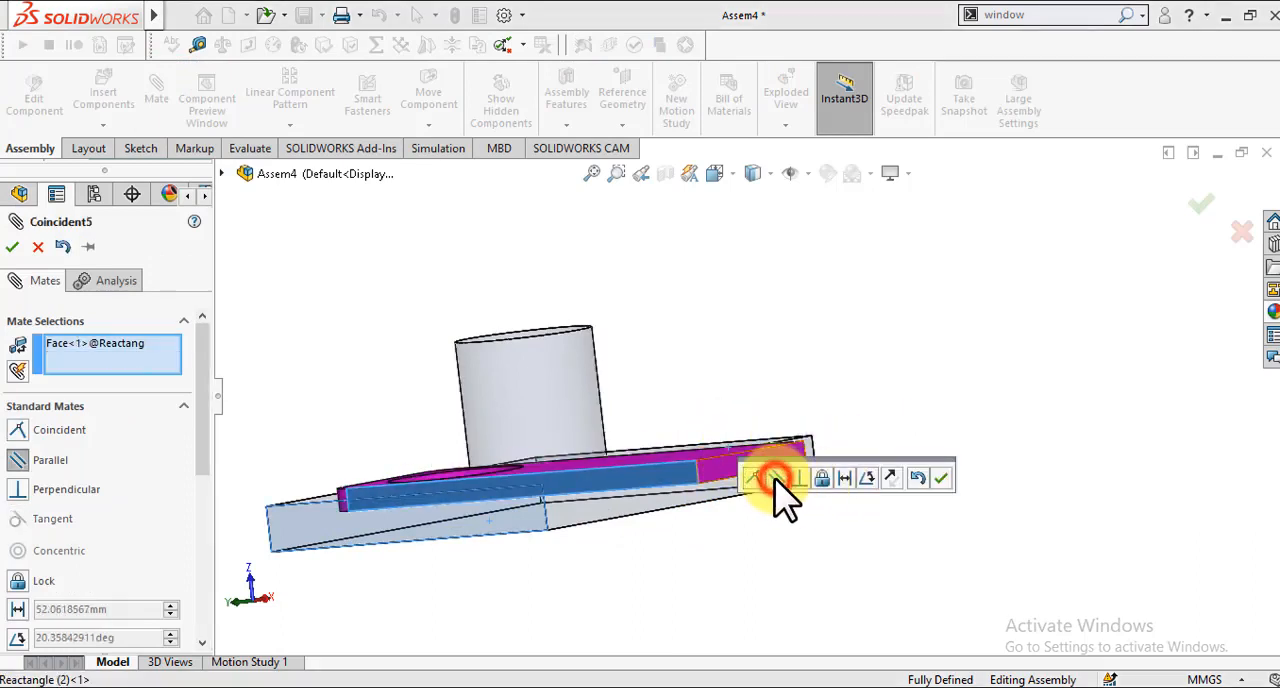
{"action": "left_click", "coordinate": [775, 478]}
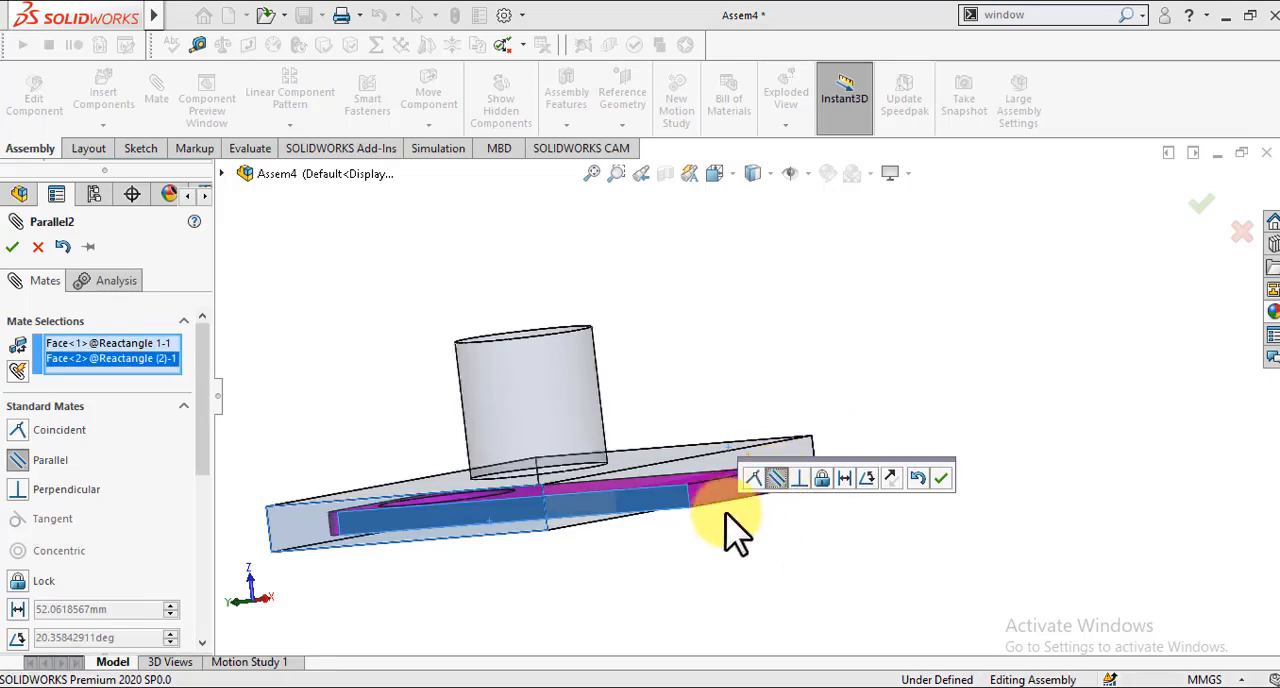
{"action": "left_click", "coordinate": [944, 481]}
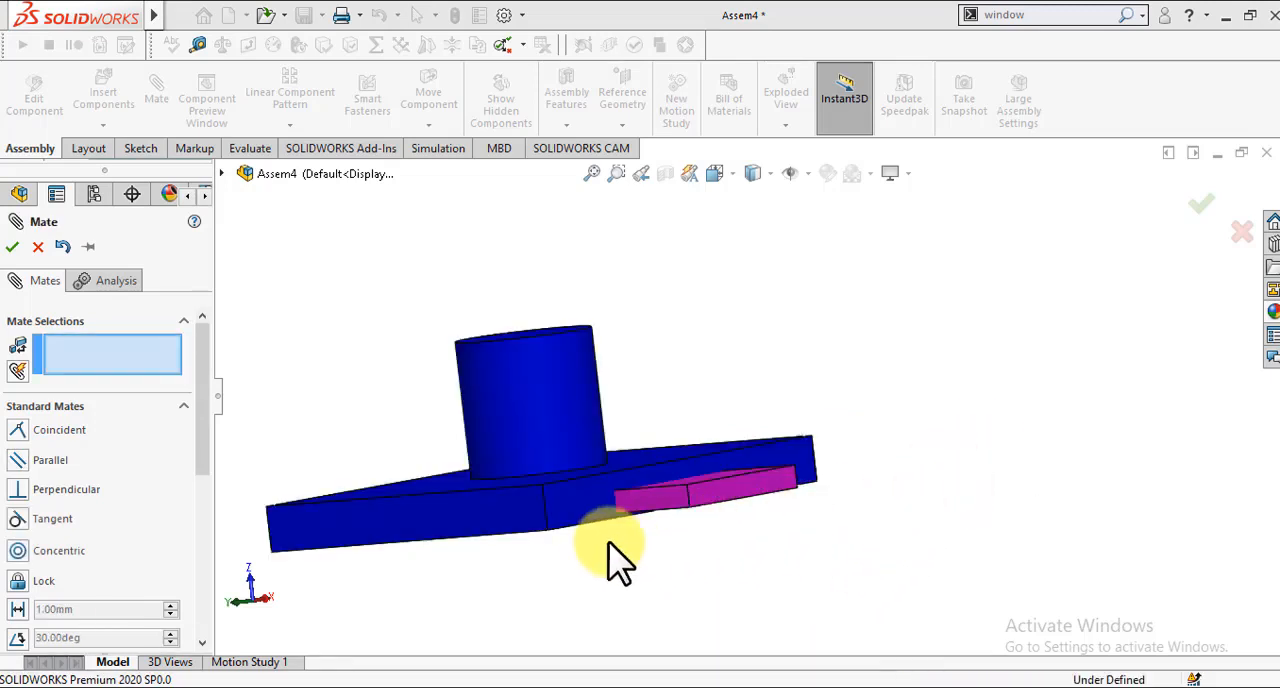
{"action": "key", "text": "Return"}
Step: Move the magenta plate up above the blue plate's boss and clear the selection
{"action": "left_click_drag", "start_coordinate": [683, 503], "coordinate": [614, 323]}
{"action": "left_click", "coordinate": [498, 560]}
{"action": "key", "text": "Left"}
{"action": "key", "text": "Left"}
{"action": "key", "text": "Left"}
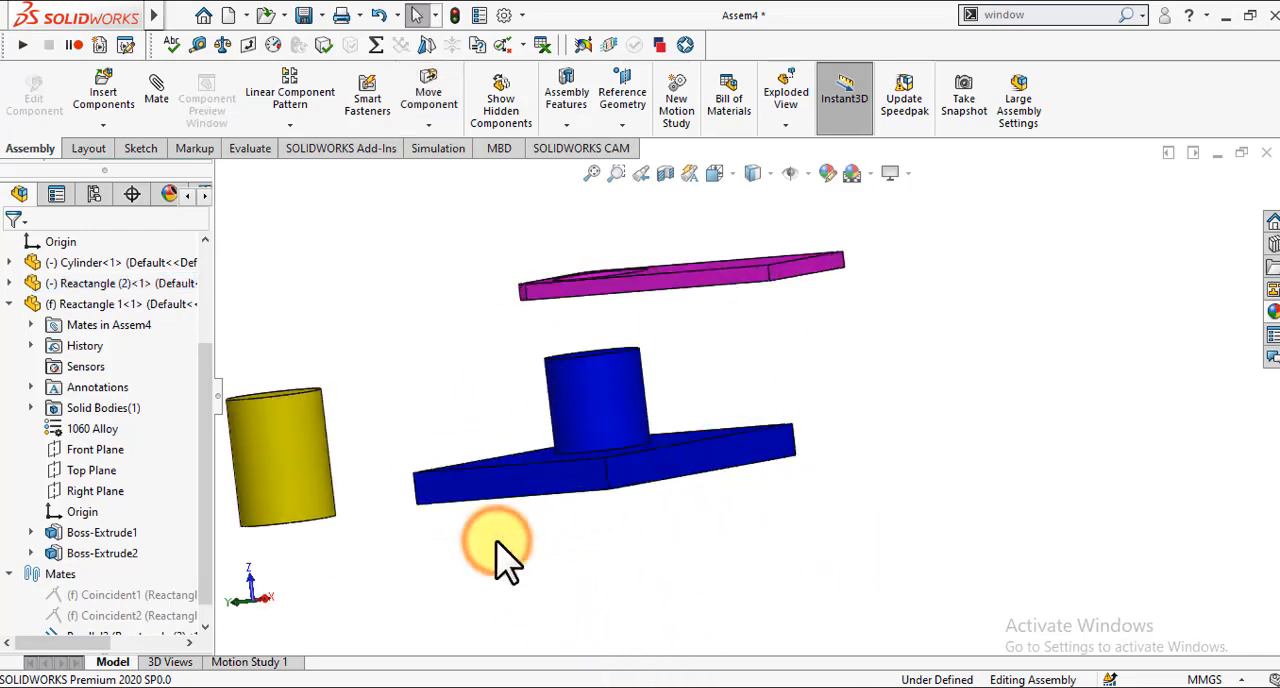
{"action": "key", "text": "Down"}
{"action": "key", "text": "Down"}
{"action": "key", "text": "z"}
{"action": "key", "text": "z"}
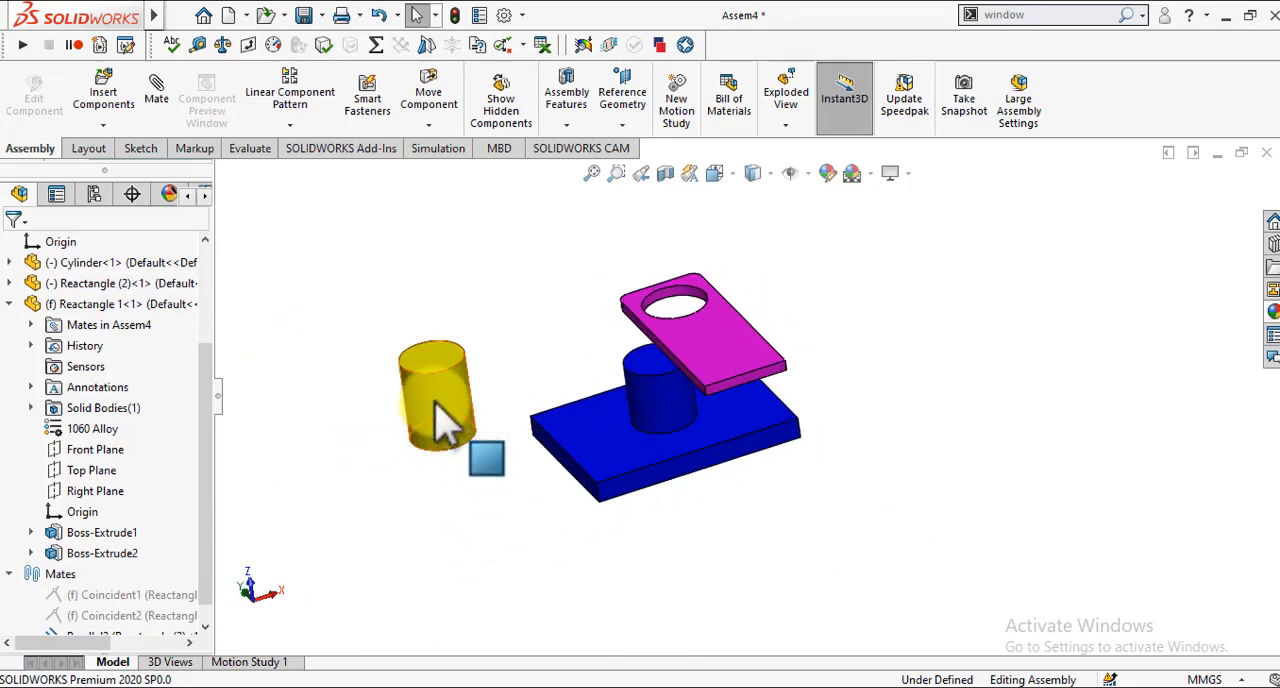
Step: Move the yellow cylinder up a little and try rotating it about the Y axis with the Move with Triad tool
{"action": "left_click_drag", "start_coordinate": [435, 402], "coordinate": [424, 349]}
{"action": "left_click", "coordinate": [334, 302]}
{"action": "right_click", "coordinate": [383, 320]}
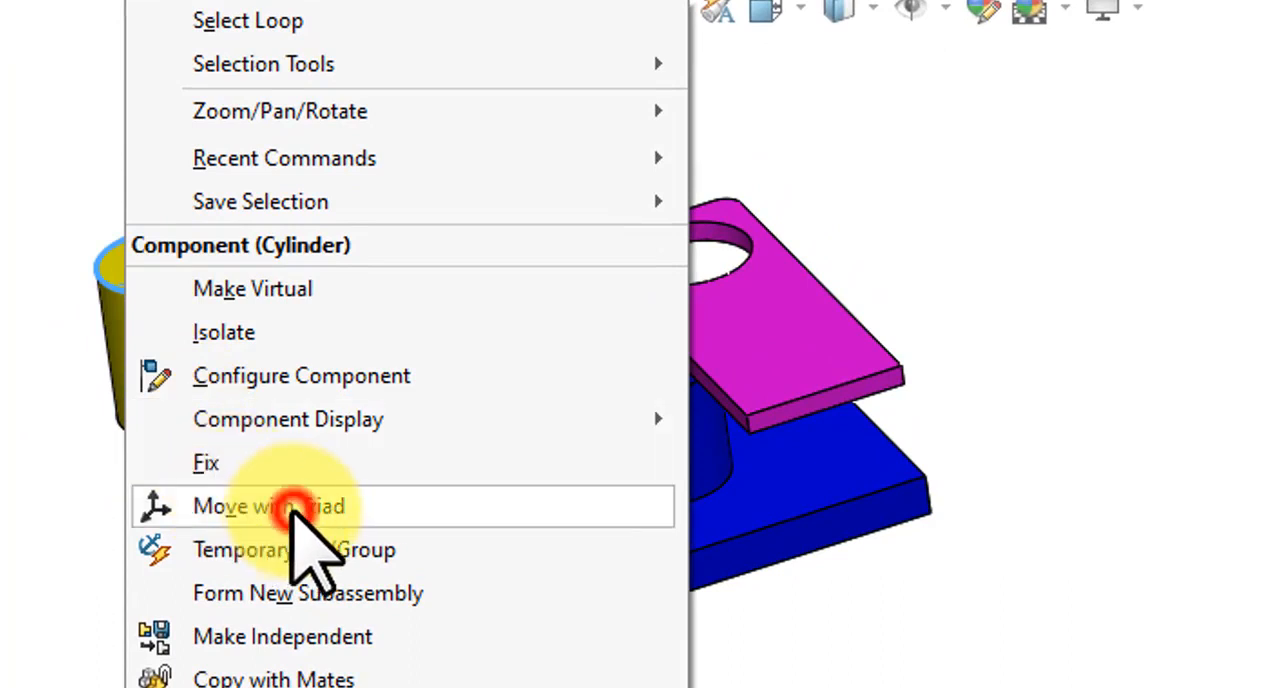
{"action": "left_click", "coordinate": [292, 508]}
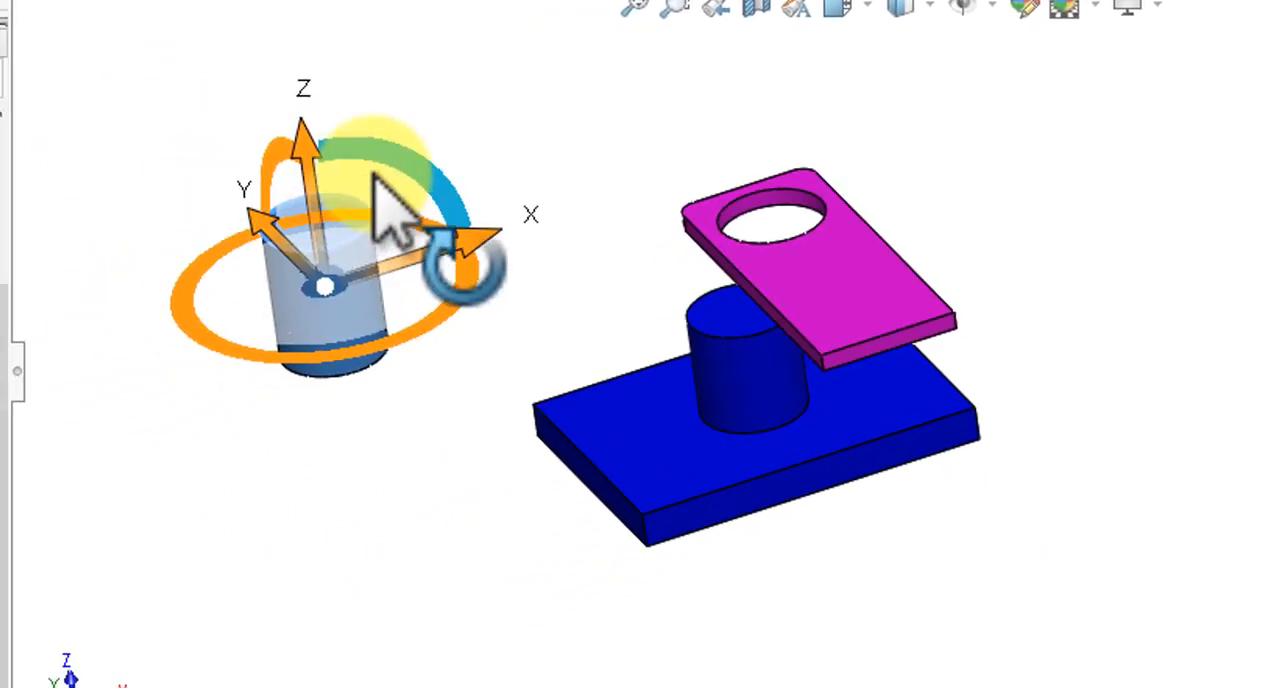
{"action": "left_click_drag", "start_coordinate": [374, 176], "coordinate": [357, 218]}
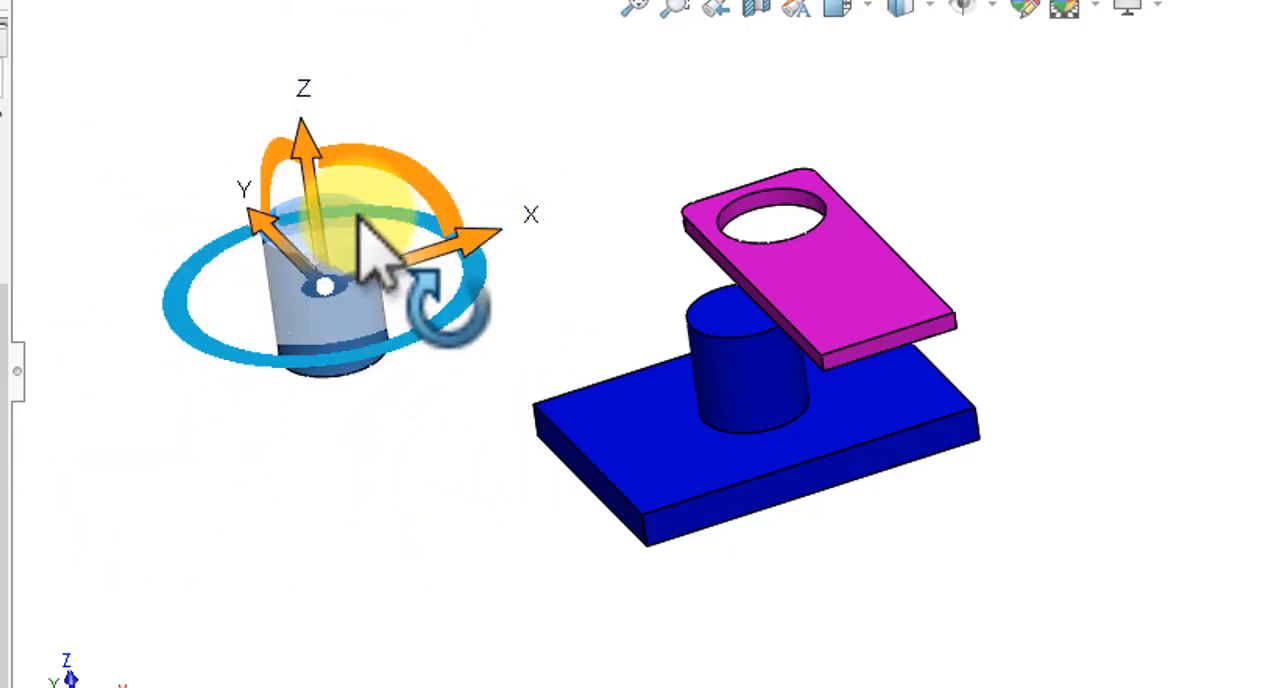
{"action": "key", "text": "Right"}
{"action": "key", "text": "Right"}
{"action": "key", "text": "Right"}
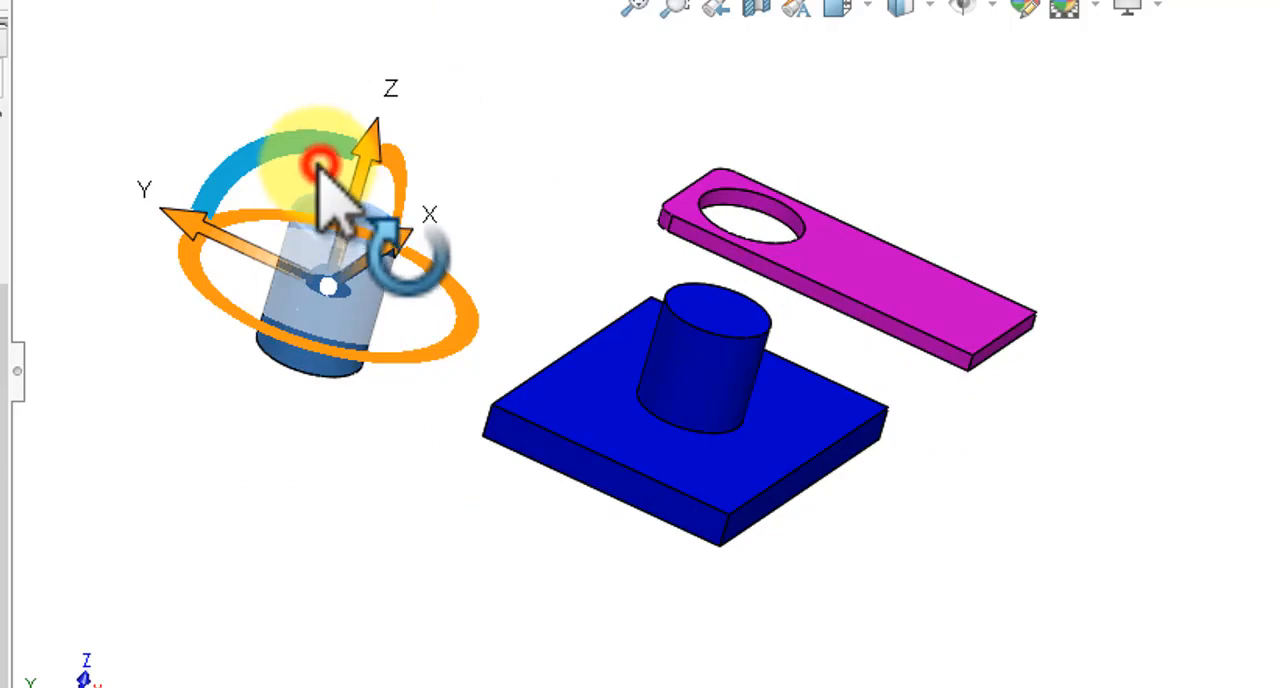
Step: Try the cylinder's rotation about the X and Z axes with the triad and dismiss the triad
{"action": "left_click_drag", "start_coordinate": [320, 165], "coordinate": [337, 251]}
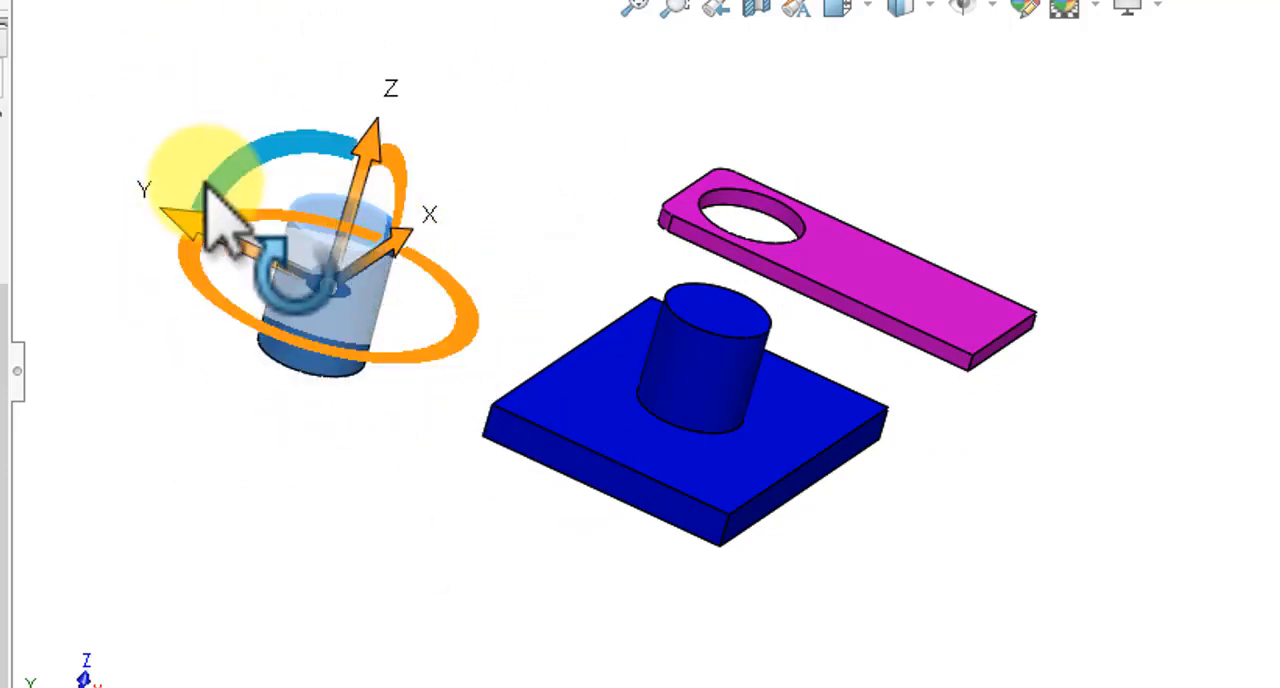
{"action": "key", "text": "Down"}
{"action": "key", "text": "Down"}
{"action": "key", "text": "Left"}
{"action": "key", "text": "Down"}
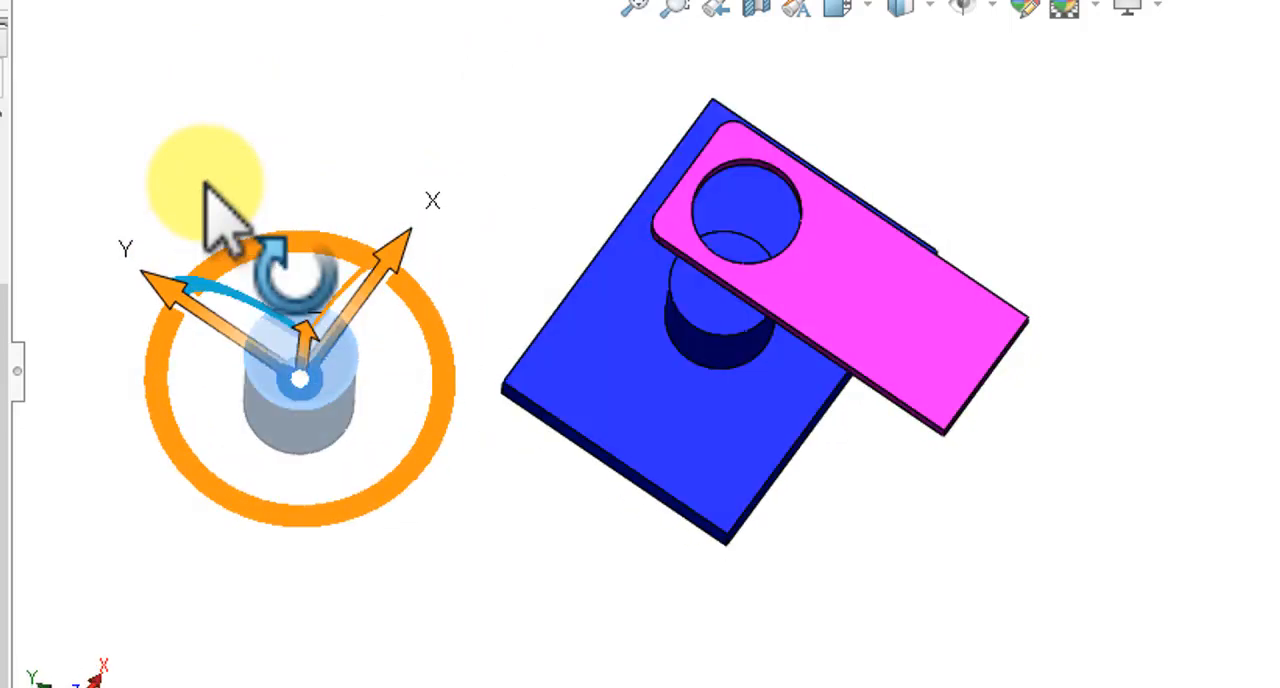
{"action": "left_click_drag", "start_coordinate": [252, 248], "coordinate": [252, 298]}
{"action": "left_click", "coordinate": [197, 168]}
{"action": "key", "text": "ctrl+7"}
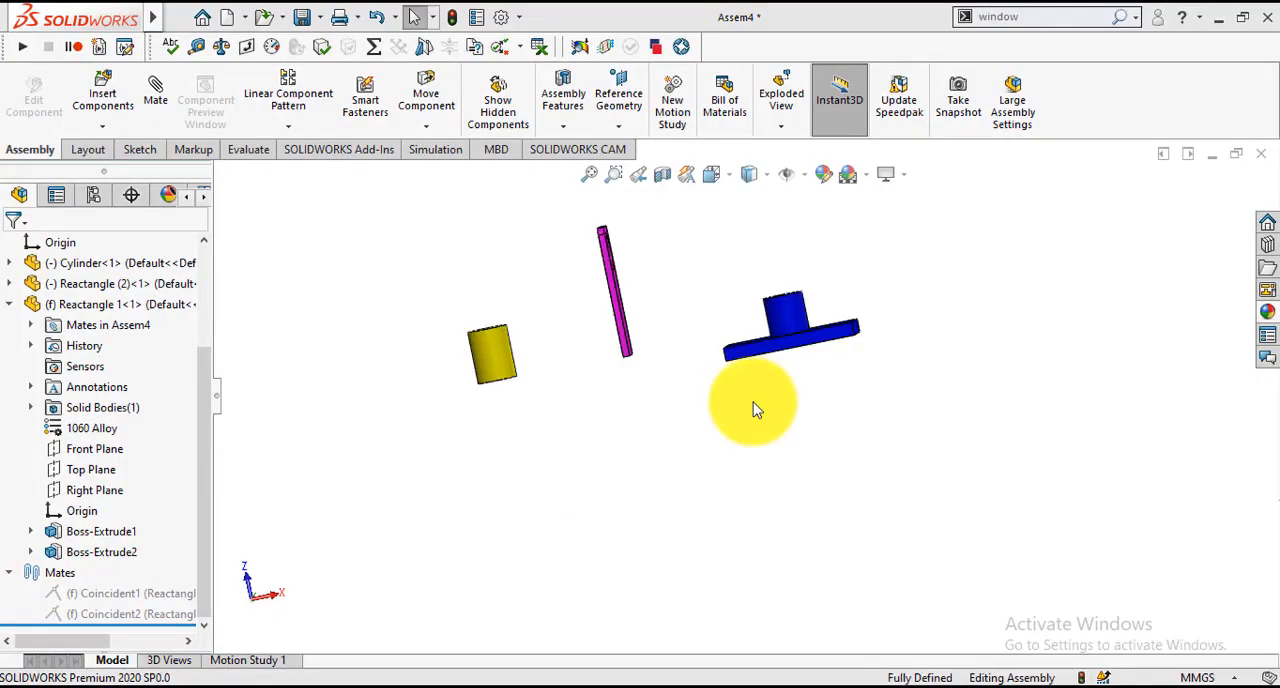
Step: Add a perpendicular mate between the blue plate's top face and the magenta plate's broad face
{"action": "left_click", "coordinate": [167, 108]}
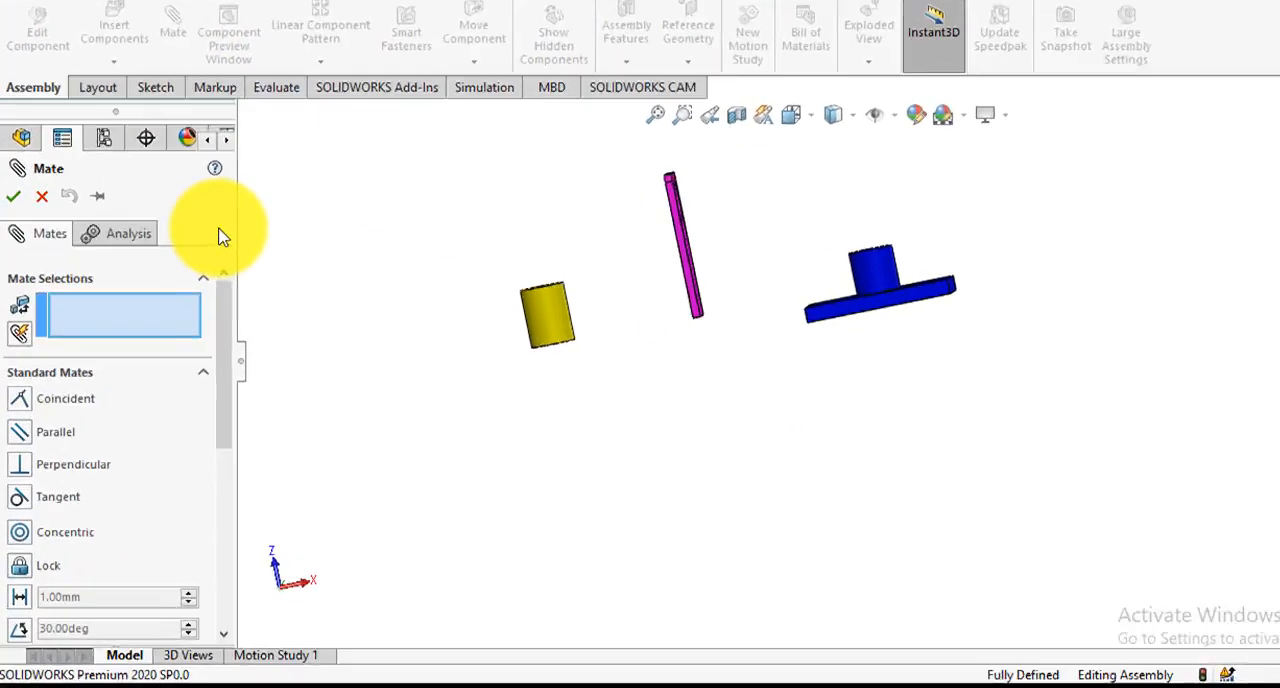
{"action": "scroll", "coordinate": [408, 28], "scroll_direction": "down", "scroll_amount": 1}
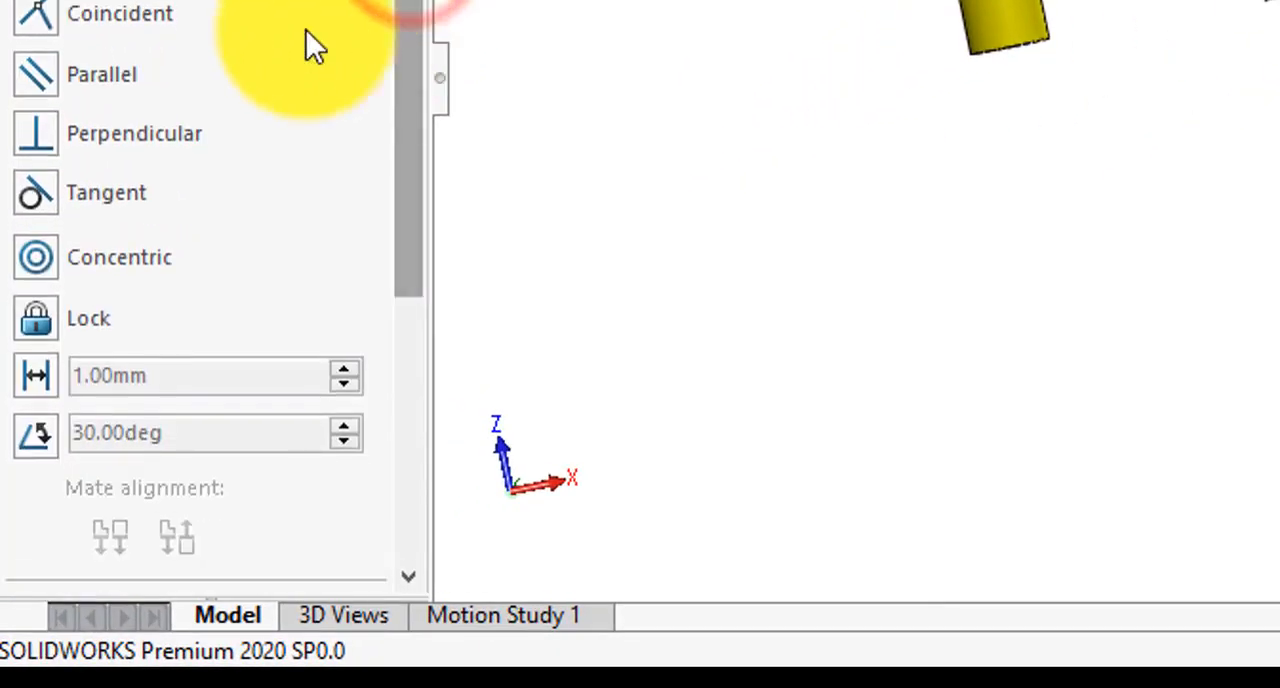
{"action": "left_click", "coordinate": [111, 121]}
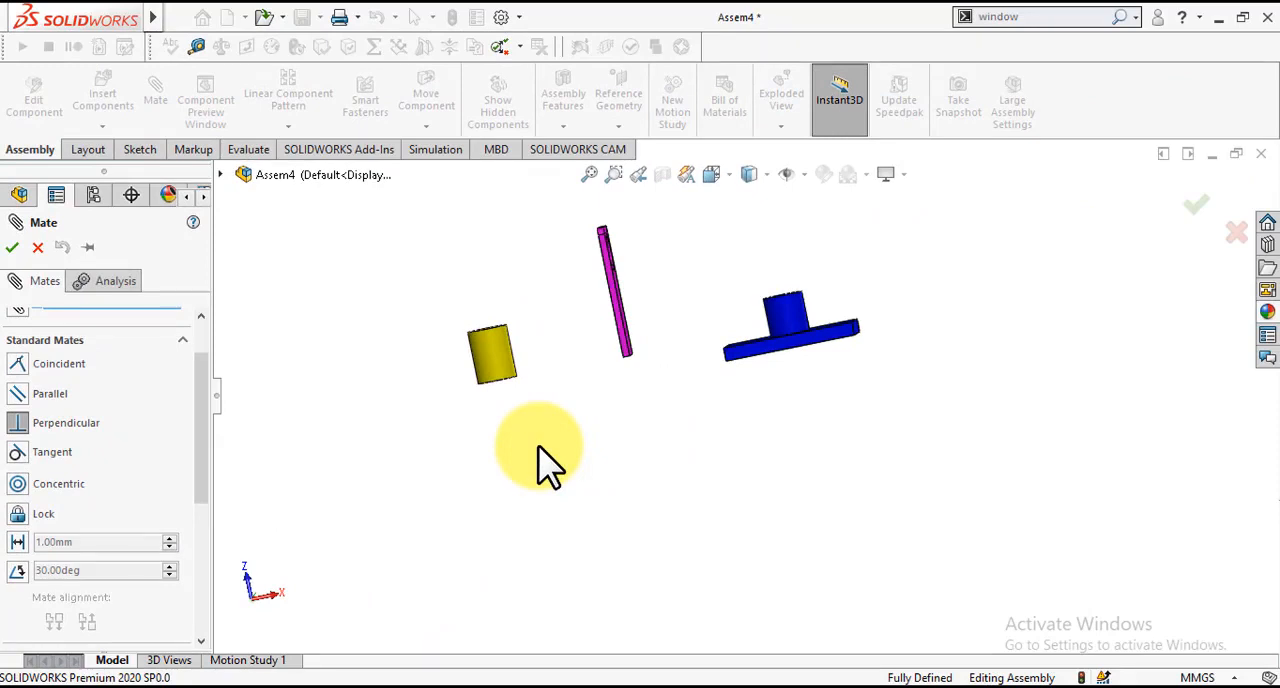
{"action": "middle_click_drag", "start_coordinate": [622, 446], "coordinate": [620, 450]}
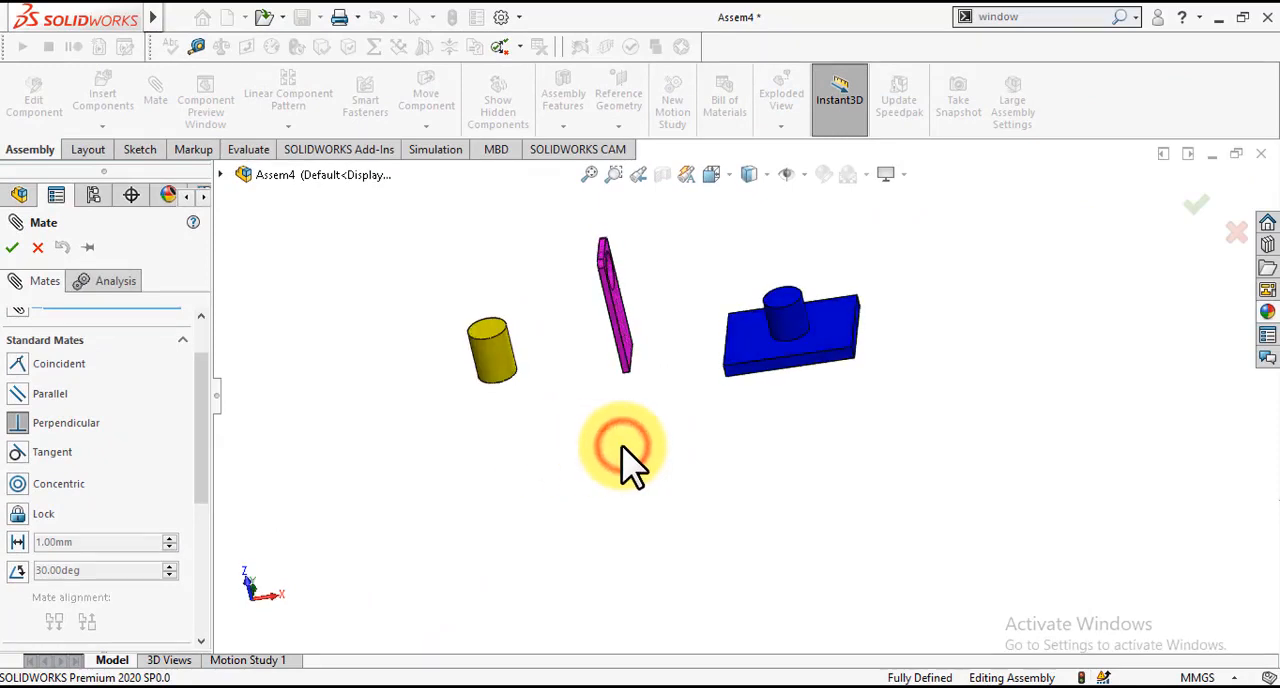
{"action": "left_click", "coordinate": [750, 350]}
{"action": "key", "text": "Left"}
{"action": "key", "text": "Left"}
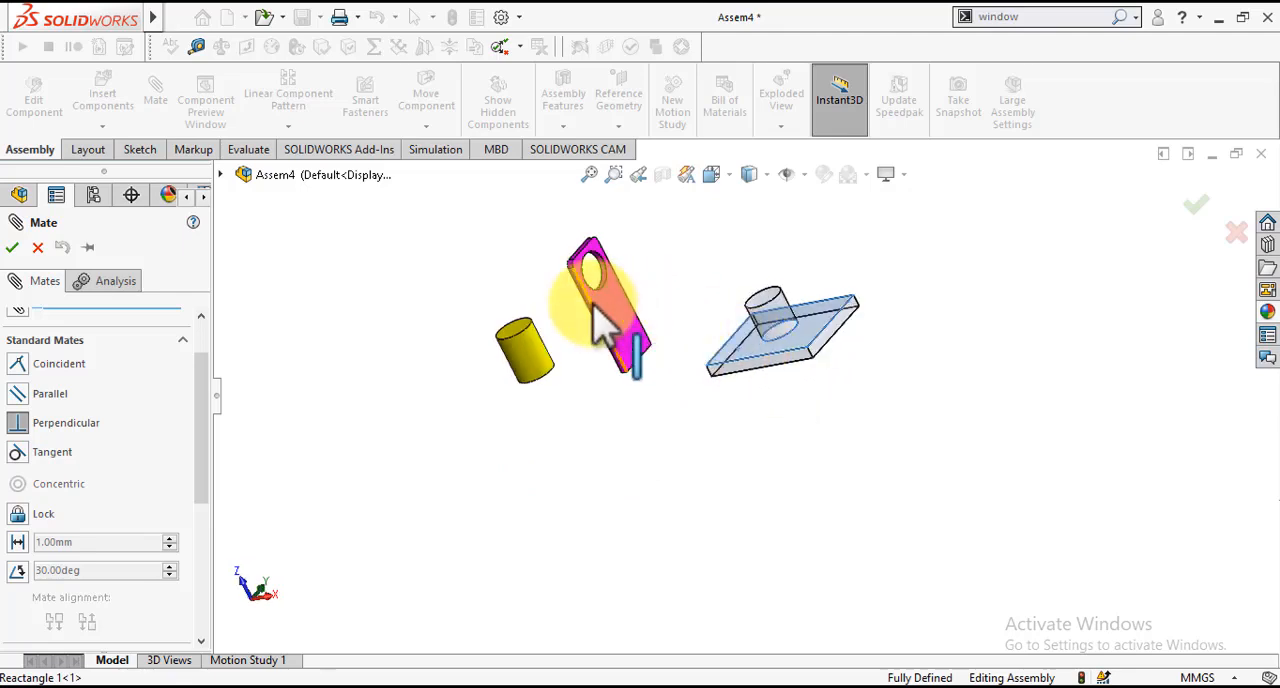
{"action": "left_click", "coordinate": [613, 322]}
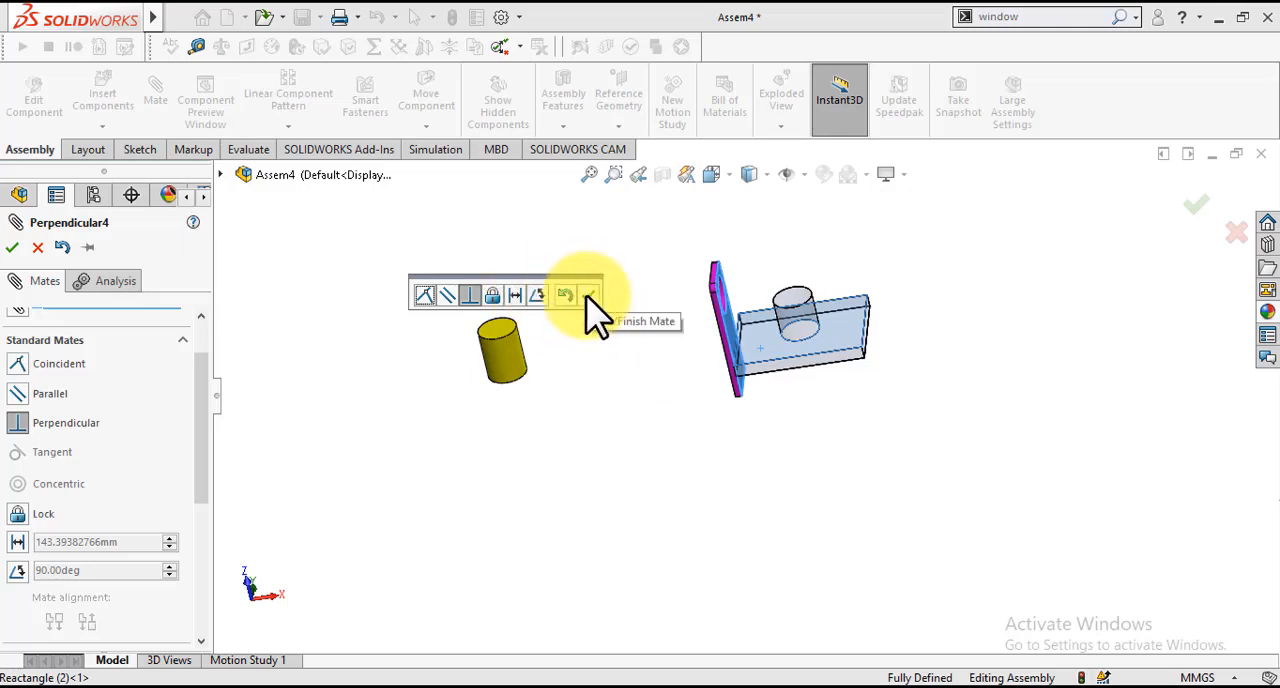
{"action": "left_click", "coordinate": [587, 295]}
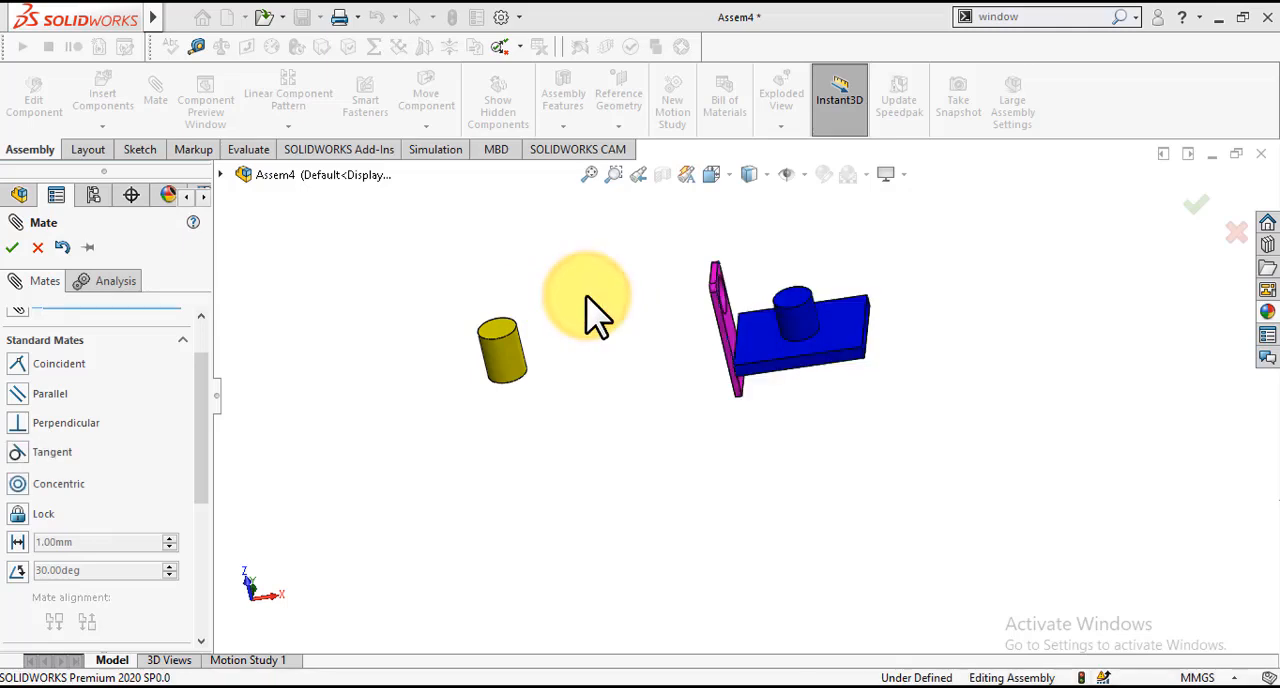
{"action": "left_click", "coordinate": [685, 405]}
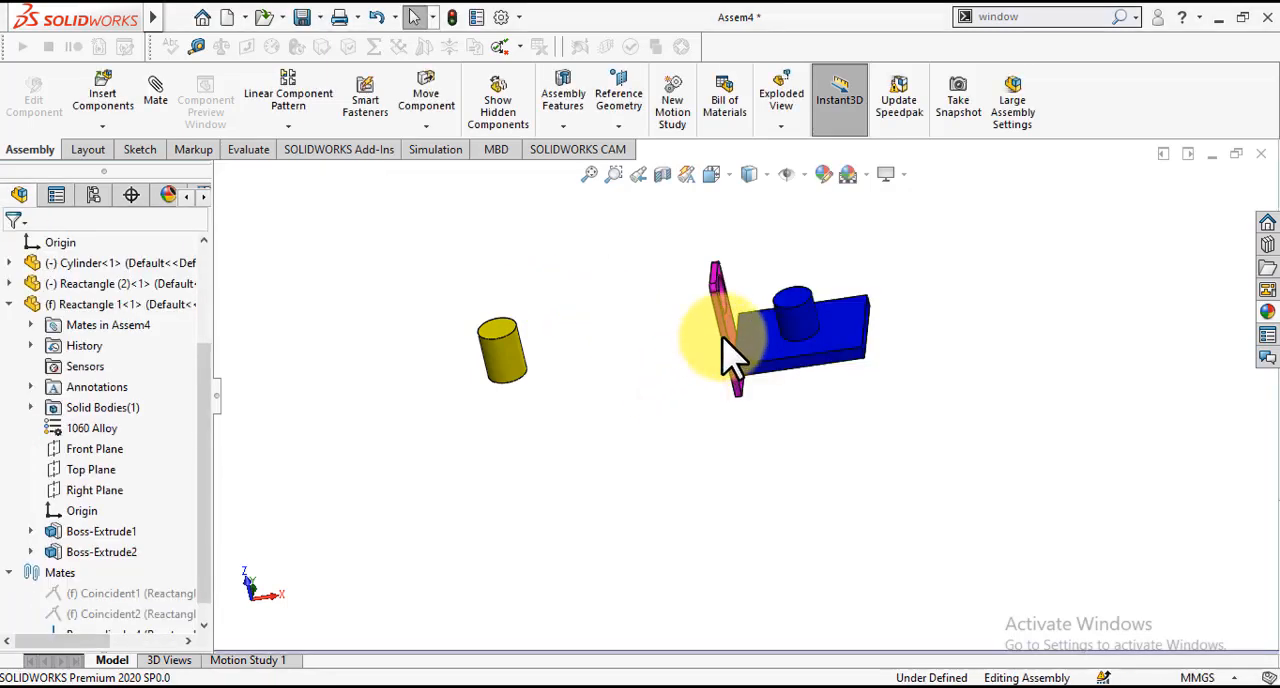
Step: Float the blue plate and try rotating it about the Y axis with the Move with Triad tool
{"action": "mouse_move", "coordinate": [733, 365]}
{"action": "left_mouse_down"}
{"action": "mouse_move", "coordinate": [737, 400]}
{"action": "mouse_move", "coordinate": [722, 342]}
{"action": "mouse_move", "coordinate": [566, 334]}
{"action": "mouse_move", "coordinate": [720, 357]}
{"action": "mouse_move", "coordinate": [690, 264]}
{"action": "mouse_move", "coordinate": [714, 414]}
{"action": "mouse_move", "coordinate": [720, 390]}
{"action": "mouse_move", "coordinate": [794, 354]}
{"action": "mouse_move", "coordinate": [780, 343]}
{"action": "mouse_move", "coordinate": [786, 386]}
{"action": "mouse_move", "coordinate": [740, 348]}
{"action": "left_mouse_up"}
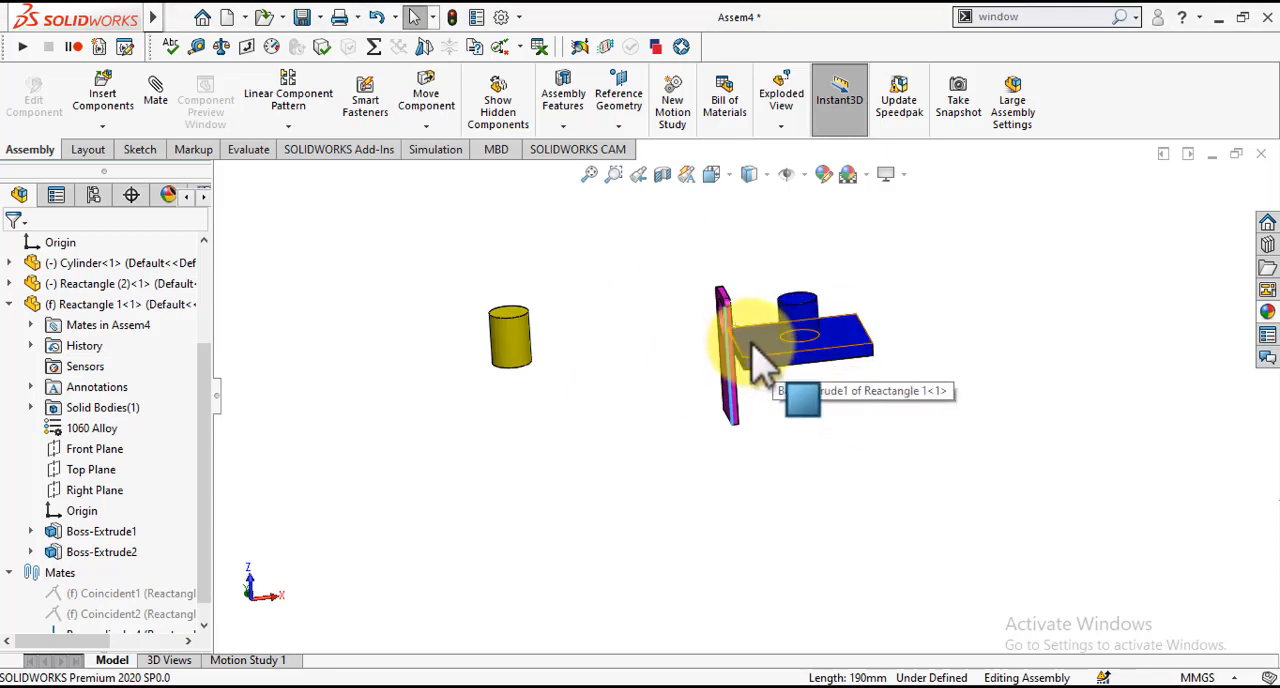
{"action": "right_click", "coordinate": [752, 345]}
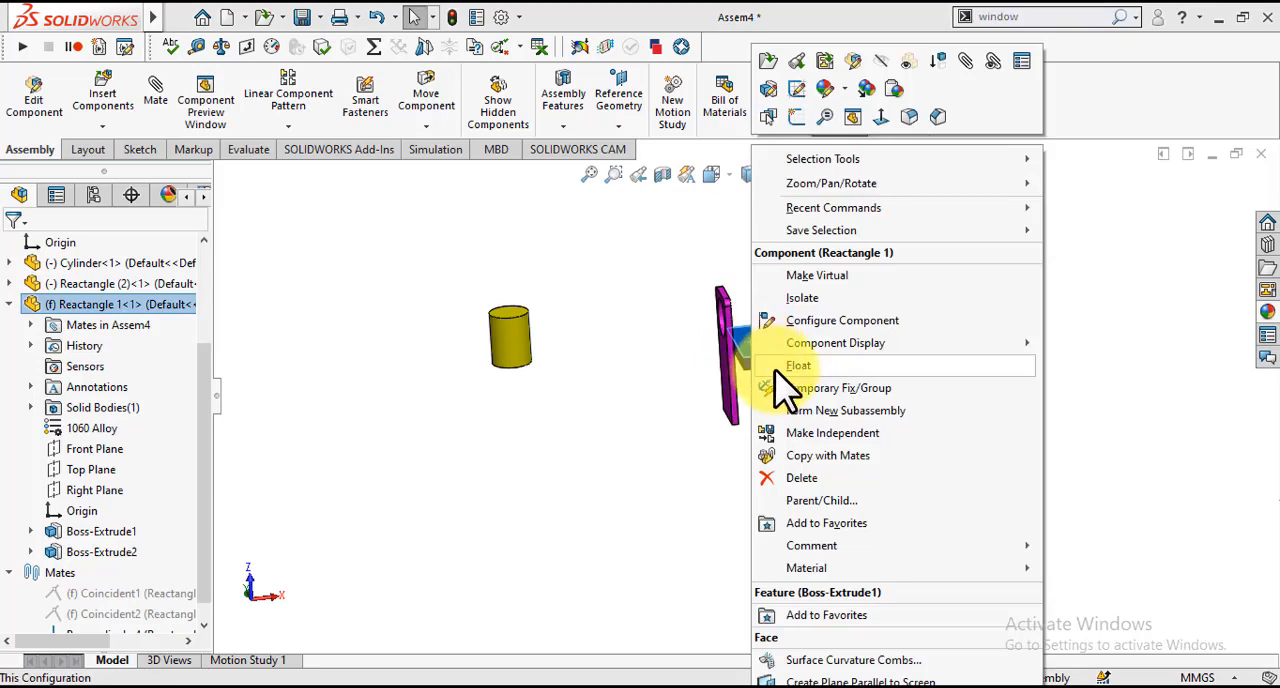
{"action": "left_click", "coordinate": [776, 369]}
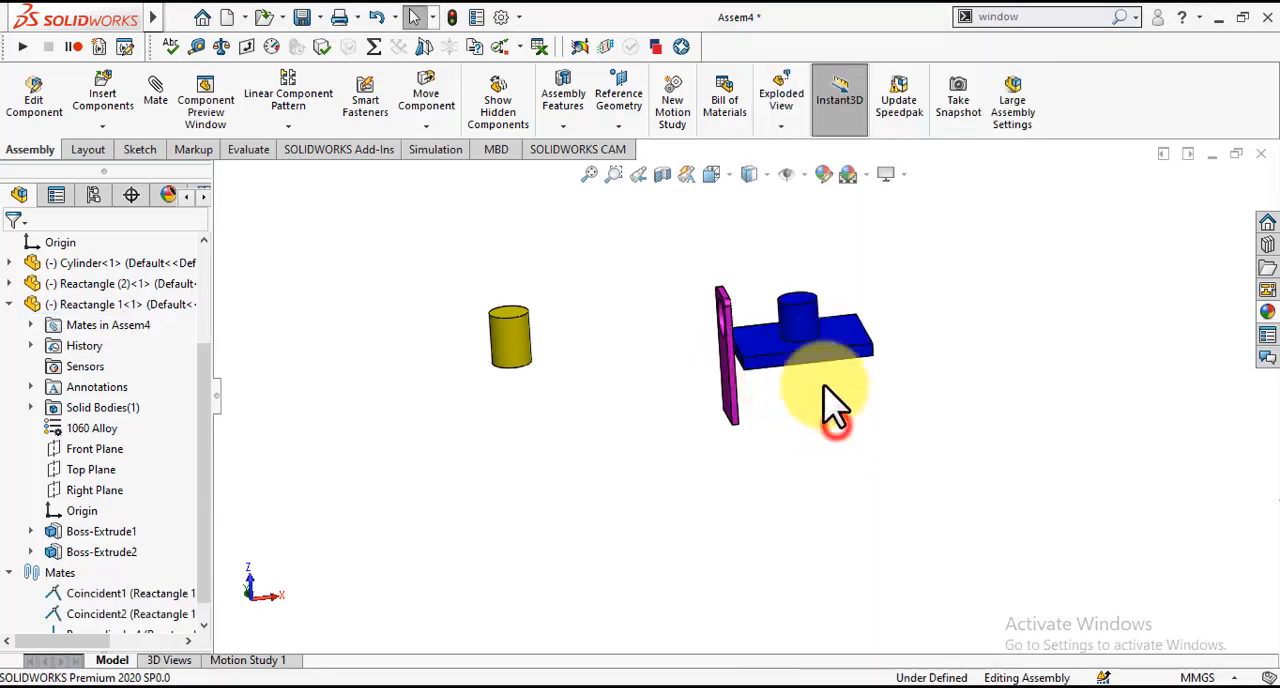
{"action": "right_click", "coordinate": [812, 337]}
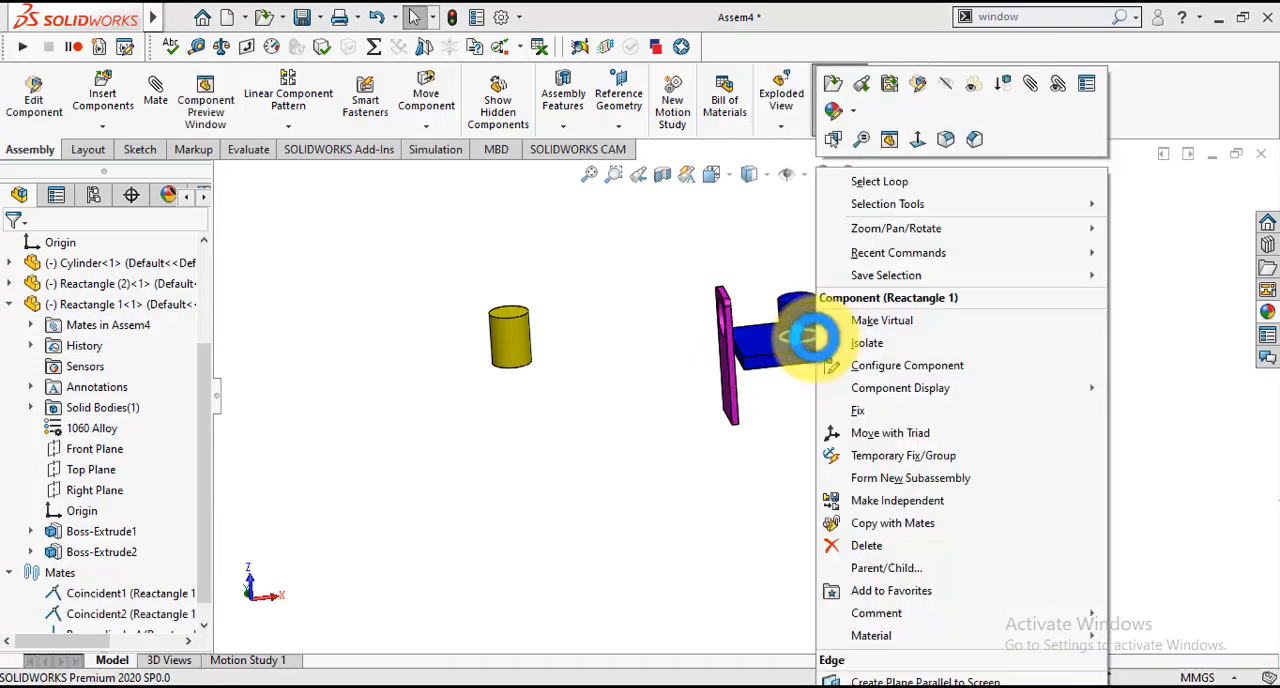
{"action": "left_click", "coordinate": [857, 437]}
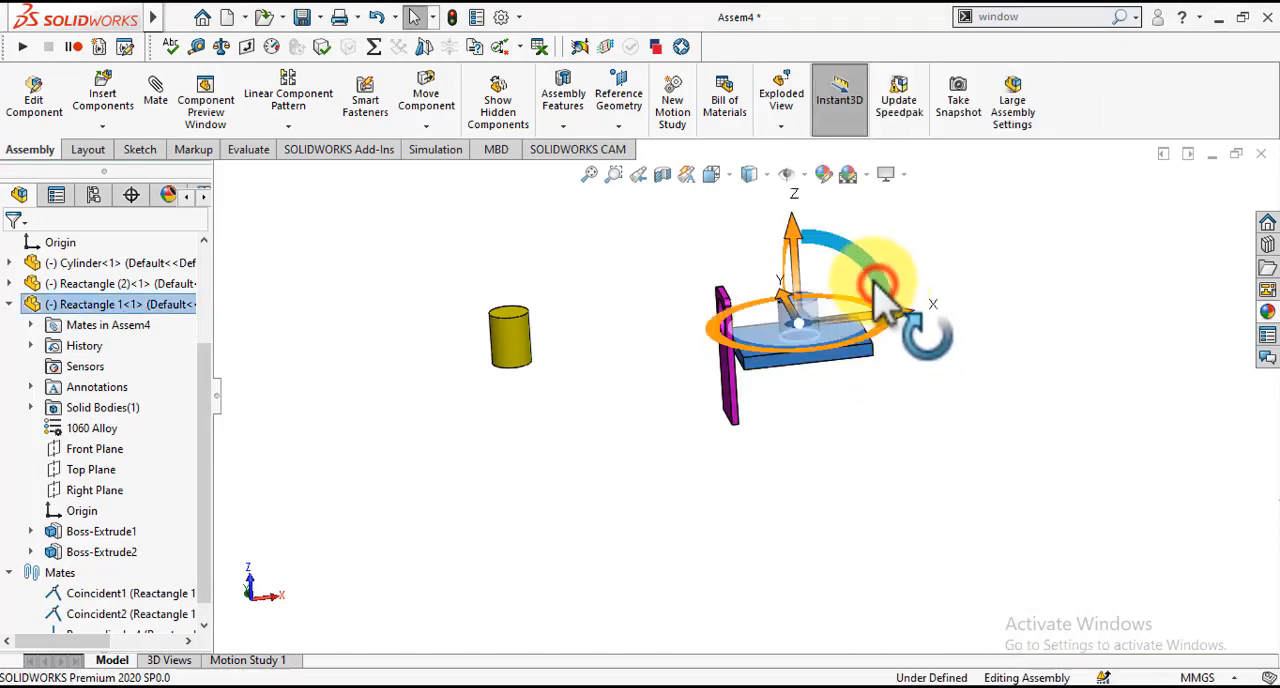
{"action": "left_click_drag", "start_coordinate": [879, 290], "coordinate": [905, 340]}
{"action": "left_click", "coordinate": [982, 335]}
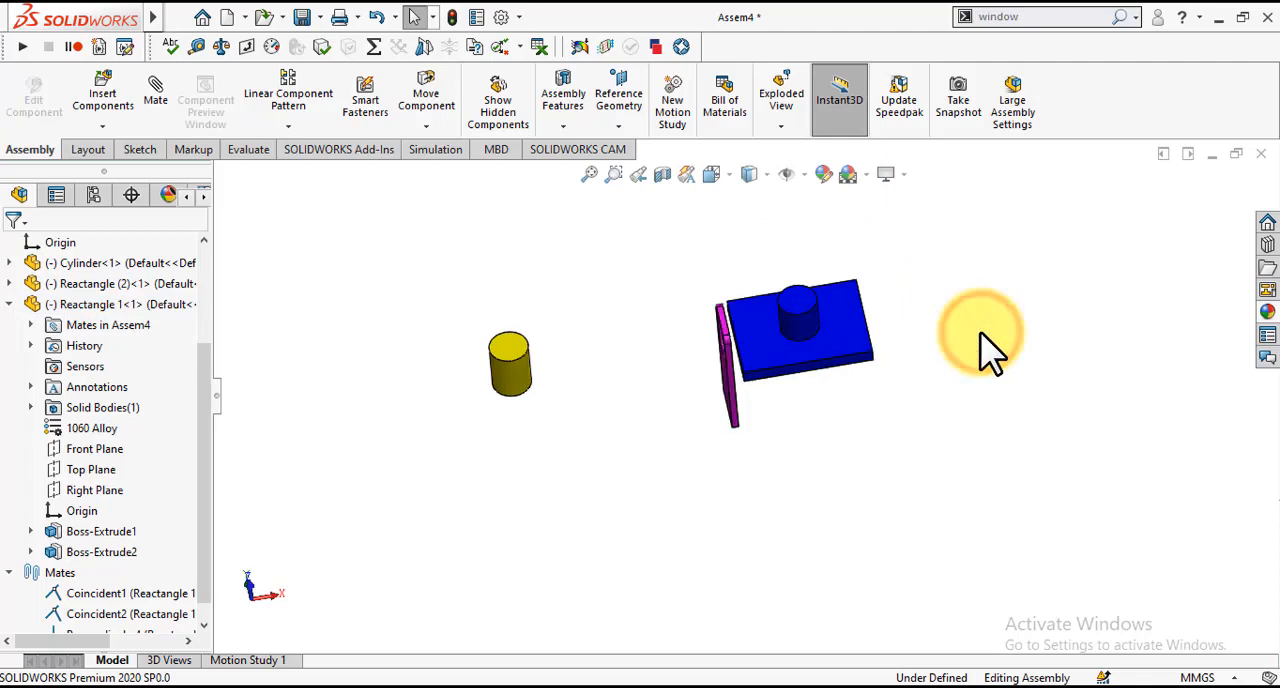
Step: Bring the triad back on the blue plate, try its rotation rings once more and dismiss it
{"action": "right_click", "coordinate": [809, 336]}
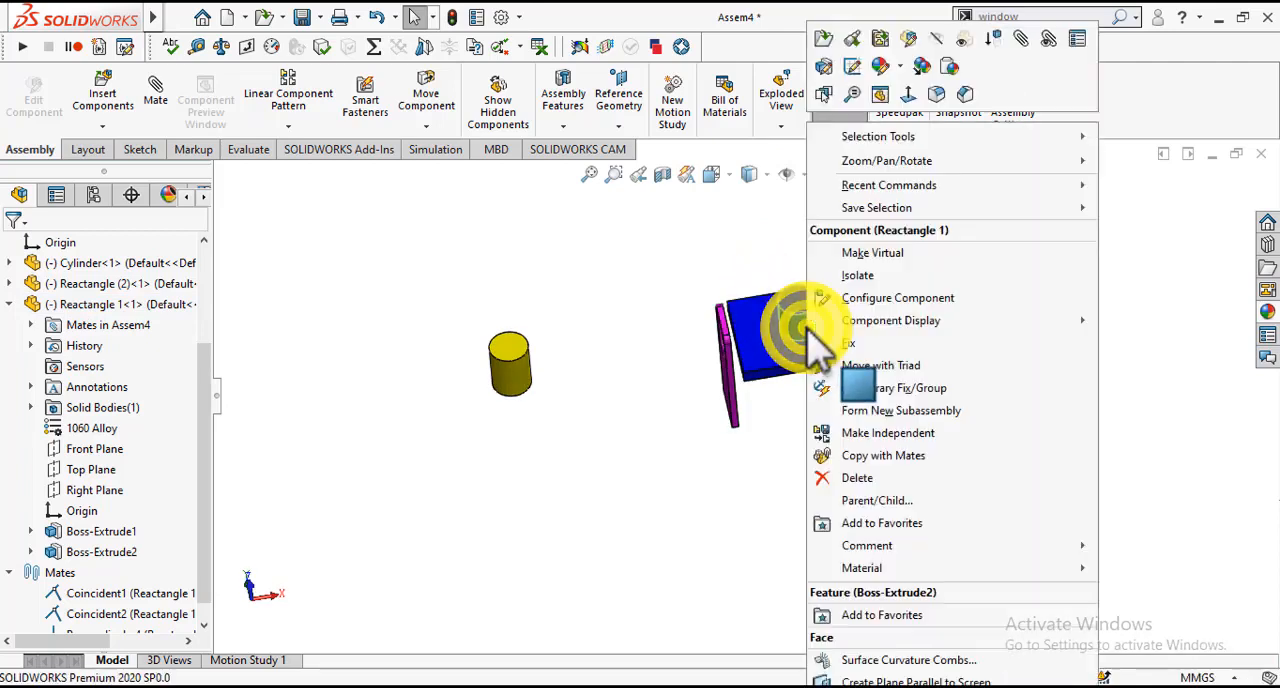
{"action": "left_click", "coordinate": [846, 366]}
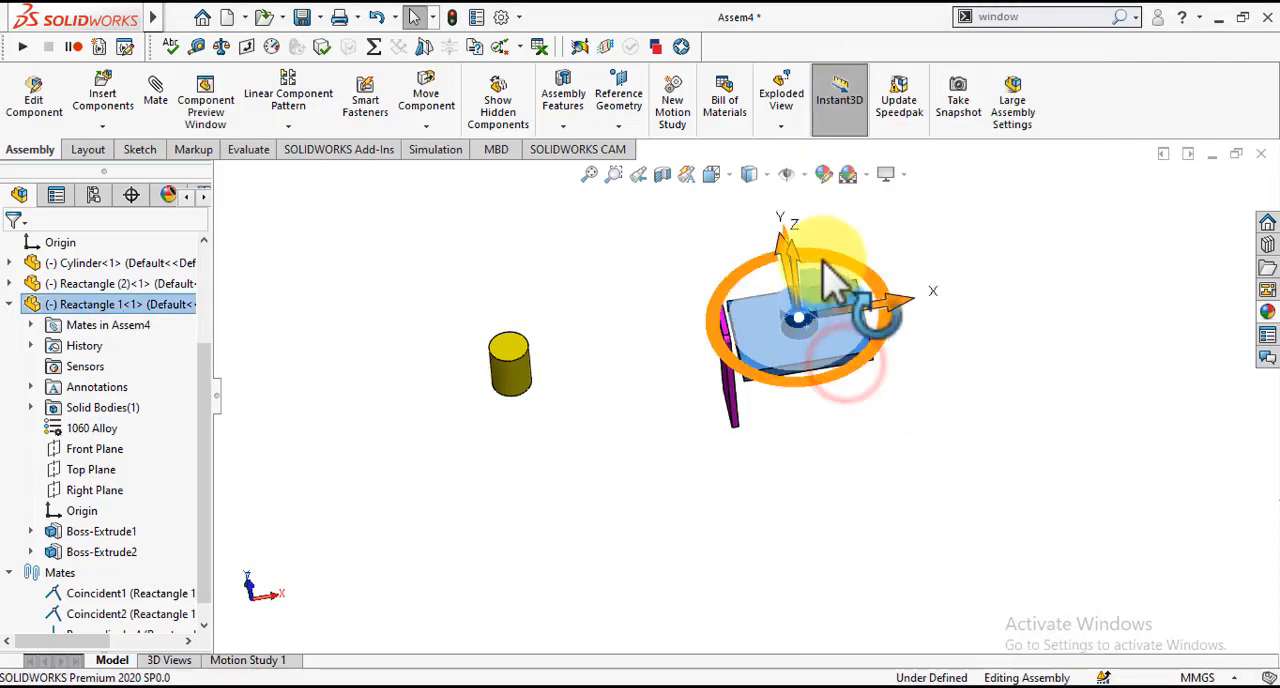
{"action": "left_click_drag", "start_coordinate": [828, 268], "coordinate": [863, 255]}
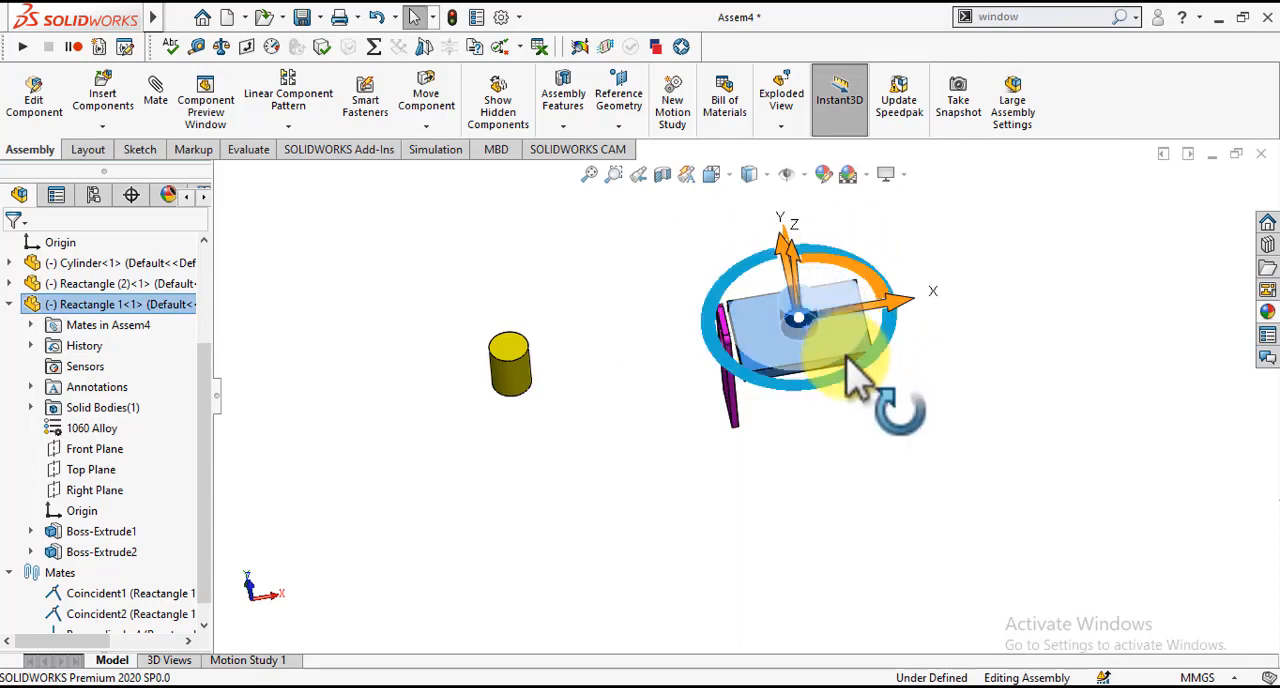
{"action": "left_click_drag", "start_coordinate": [846, 346], "coordinate": [880, 311]}
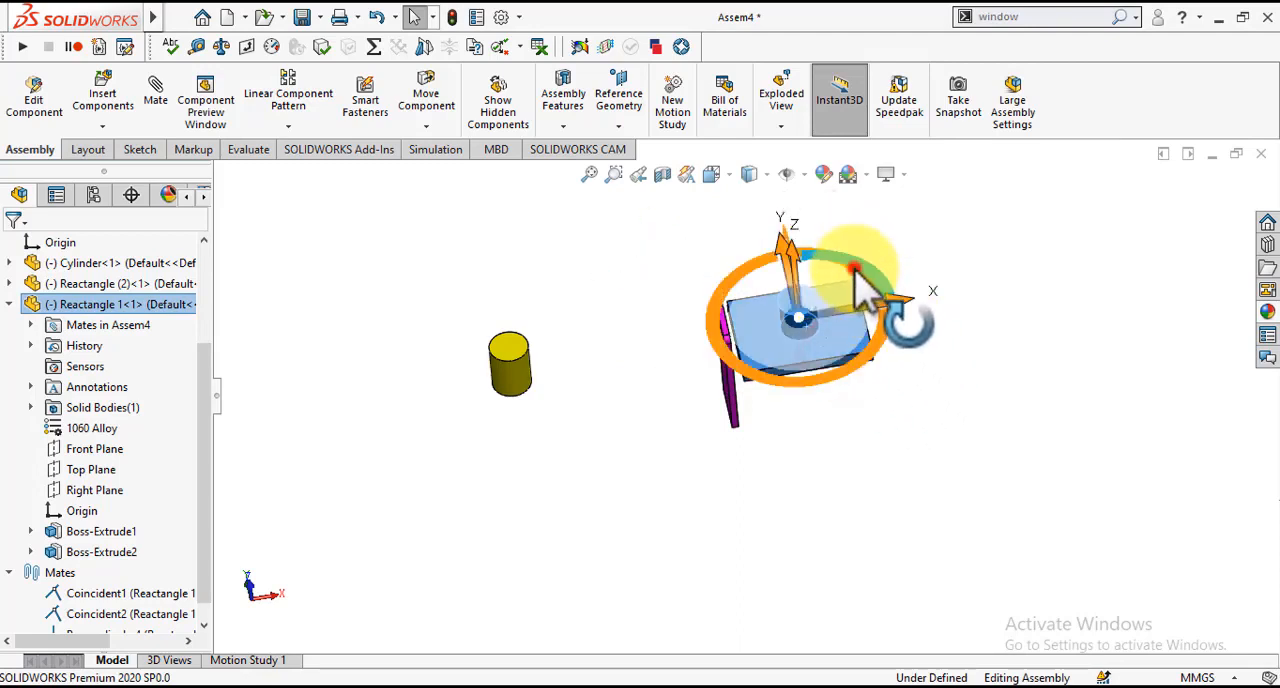
{"action": "left_click_drag", "start_coordinate": [856, 266], "coordinate": [955, 407]}
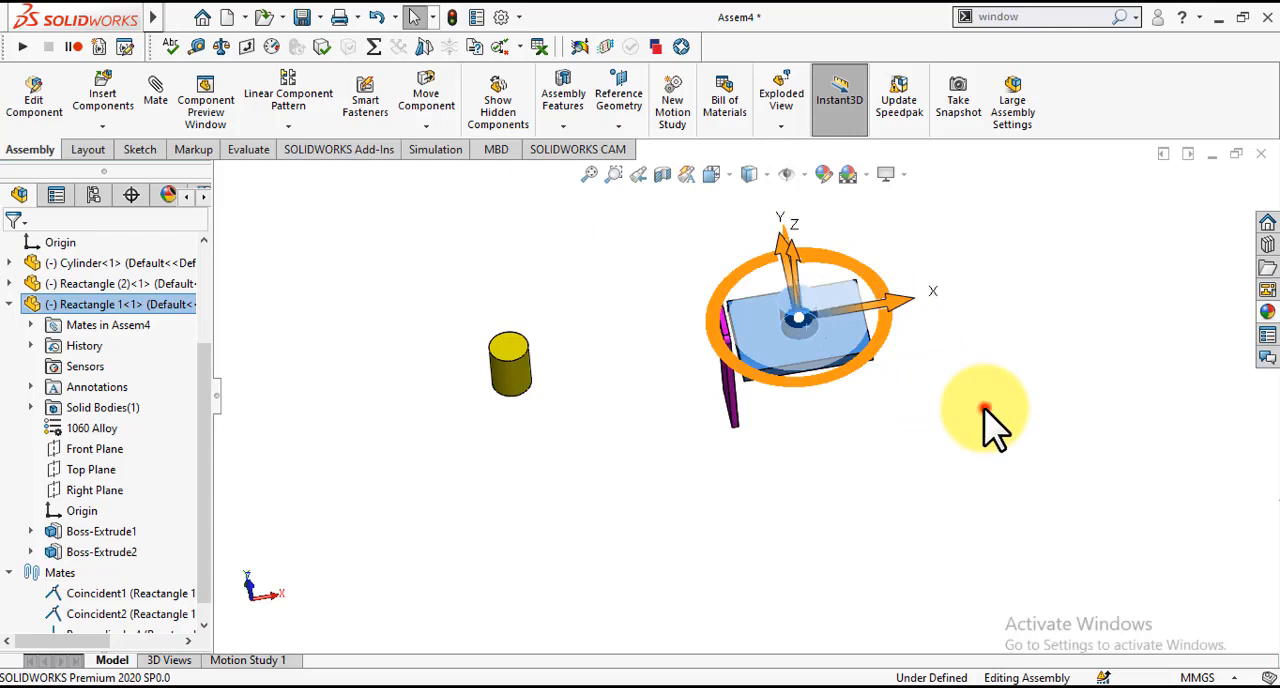
{"action": "left_click", "coordinate": [985, 414]}
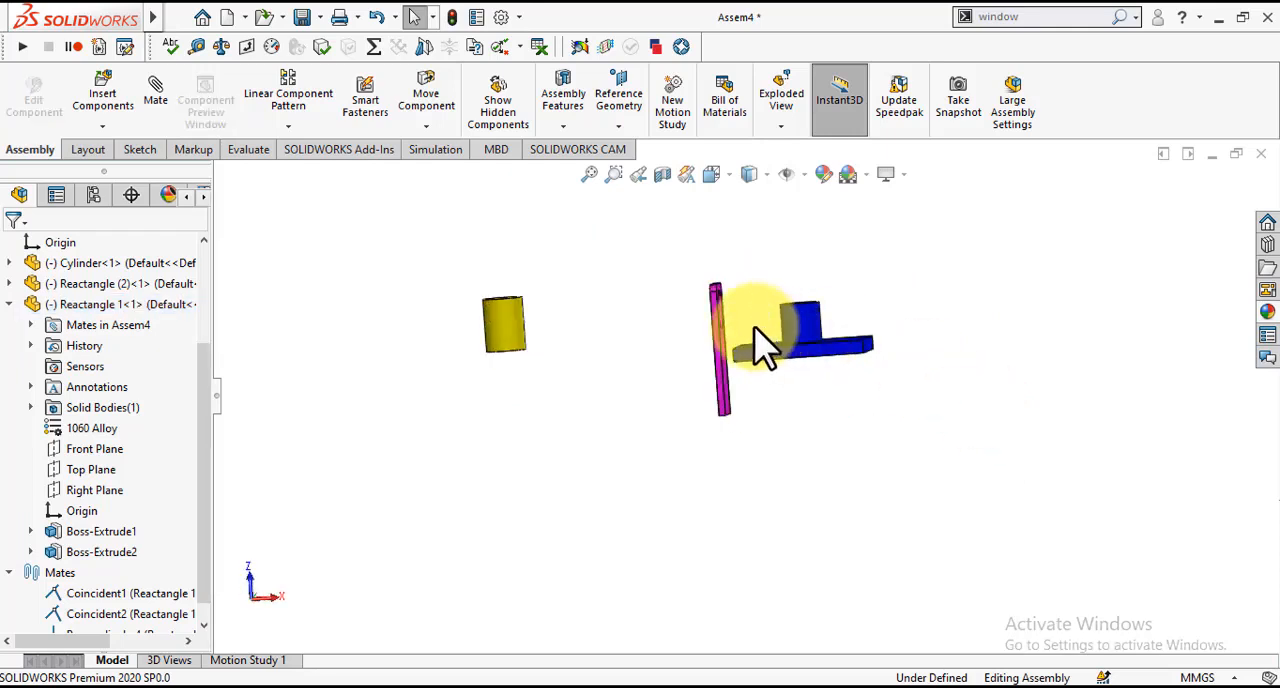
Step: Try rotating the magenta plate with the Move with Triad tool and clear the selection
{"action": "right_click", "coordinate": [722, 340]}
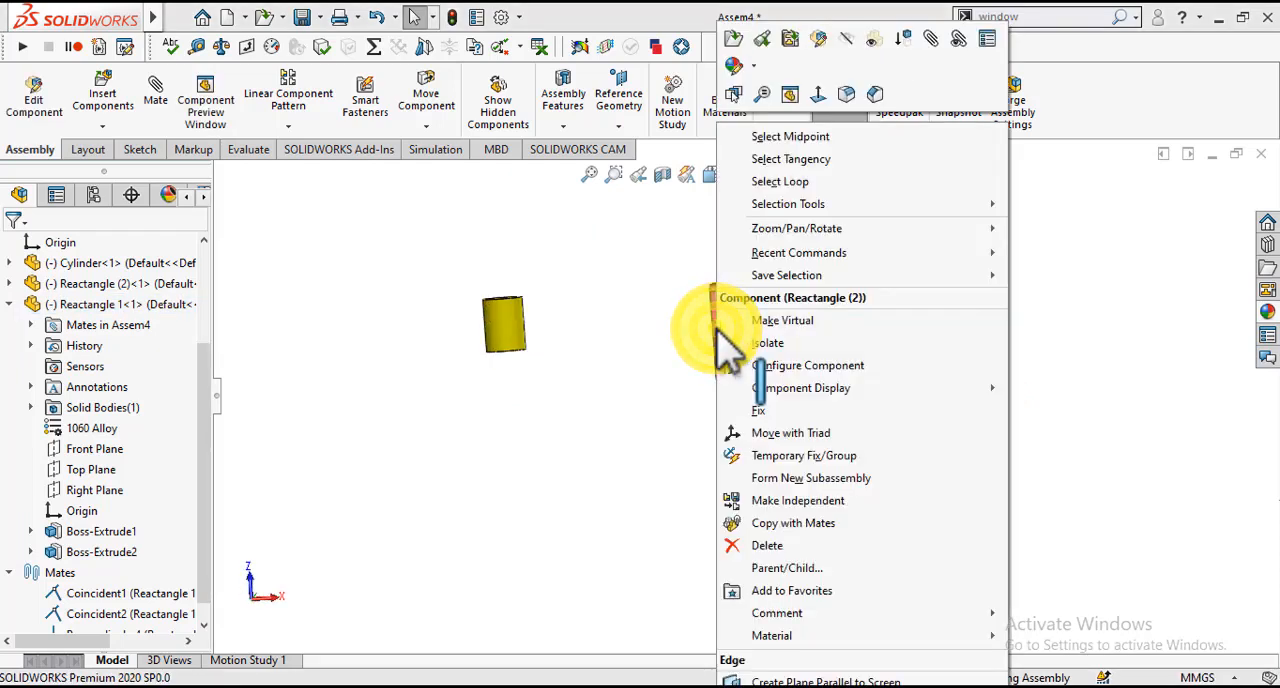
{"action": "left_click", "coordinate": [766, 437]}
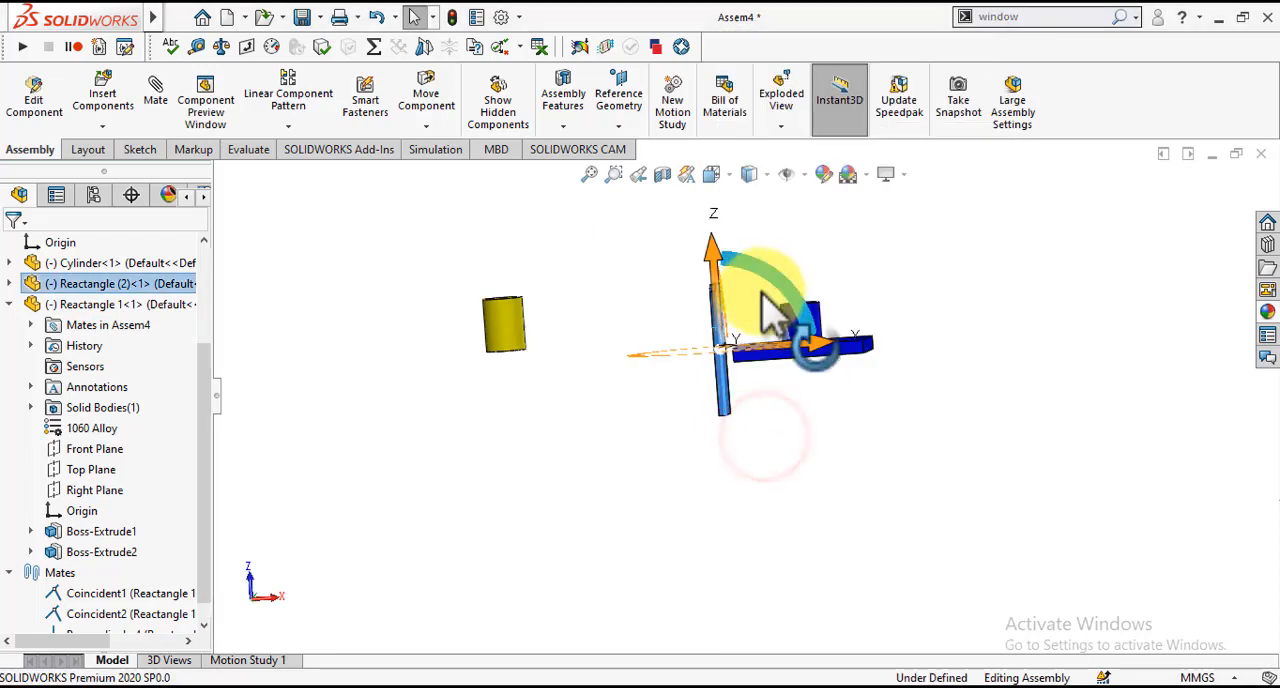
{"action": "left_click_drag", "start_coordinate": [770, 305], "coordinate": [624, 366]}
{"action": "left_click", "coordinate": [614, 511]}
Step: Move the magenta plate away from the blue plate toward the cylinder and clear the selection
{"action": "key", "text": "Down"}
{"action": "key", "text": "Left"}
{"action": "key", "text": "Down"}
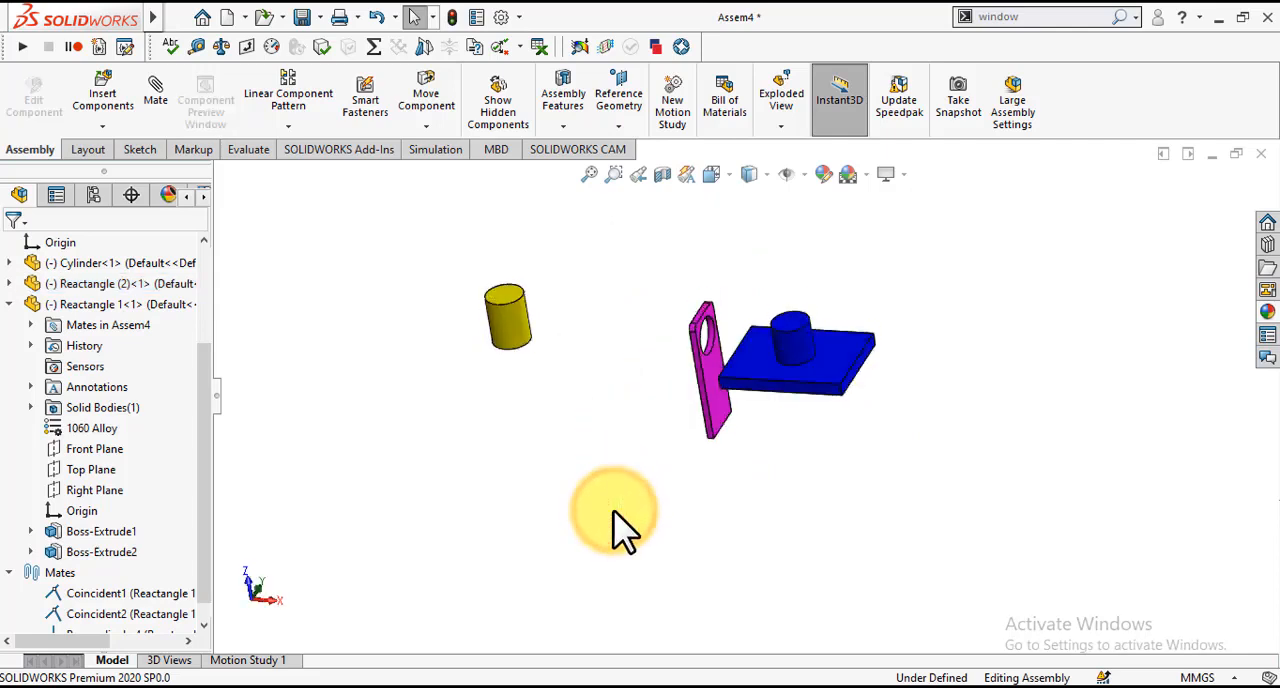
{"action": "key", "text": "Left"}
{"action": "key", "text": "Right"}
{"action": "key", "text": "Right"}
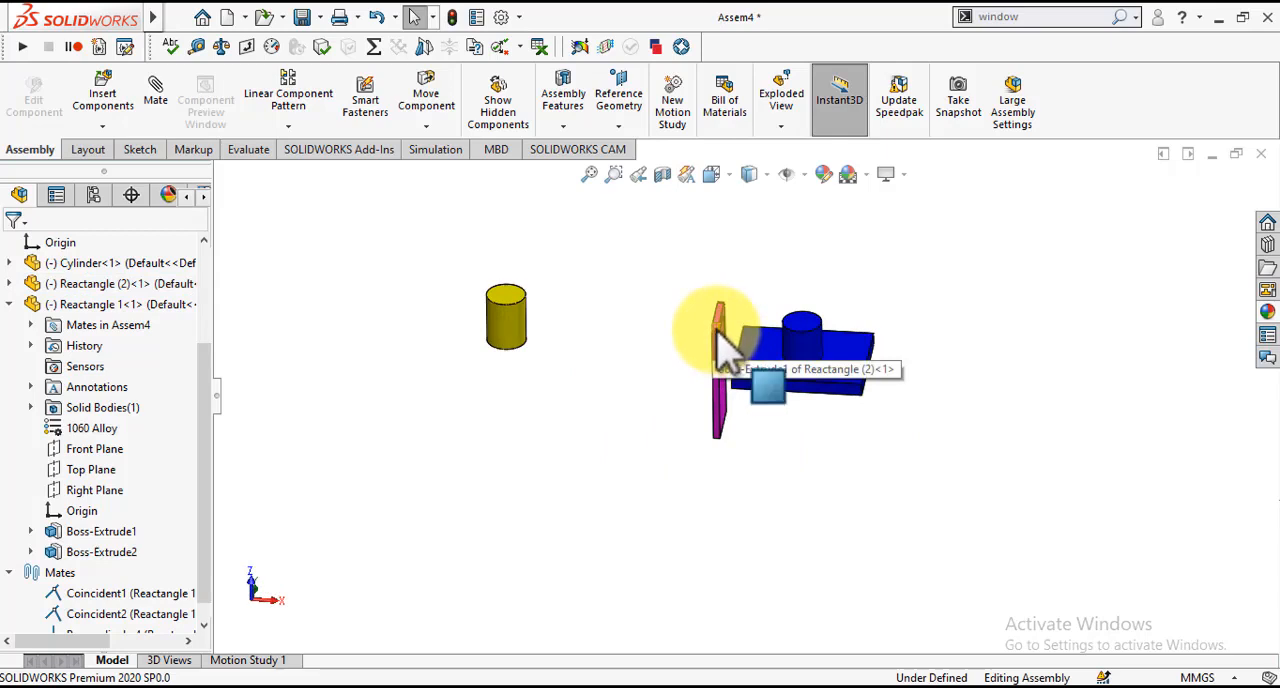
{"action": "mouse_move", "coordinate": [714, 323]}
{"action": "left_mouse_down"}
{"action": "mouse_move", "coordinate": [823, 429]}
{"action": "mouse_move", "coordinate": [766, 371]}
{"action": "mouse_move", "coordinate": [700, 355]}
{"action": "mouse_move", "coordinate": [714, 337]}
{"action": "left_mouse_up"}
{"action": "left_click", "coordinate": [716, 297]}
Step: Examine the perpendicular arrangement of the magenta and blue plates from several angles
{"action": "key", "text": "Up"}
{"action": "key", "text": "Up"}
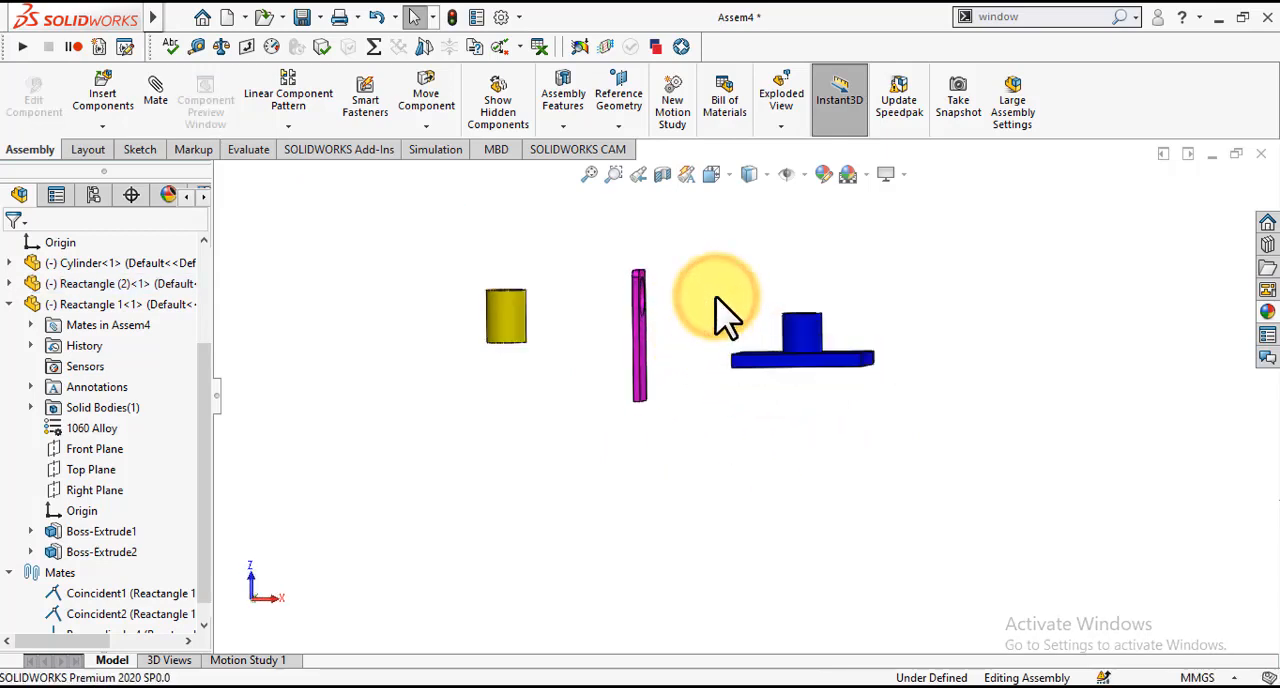
{"action": "key", "text": "Right"}
{"action": "key", "text": "Left"}
{"action": "key", "text": "Left"}
{"action": "key", "text": "Left"}
{"action": "key", "text": "Left"}
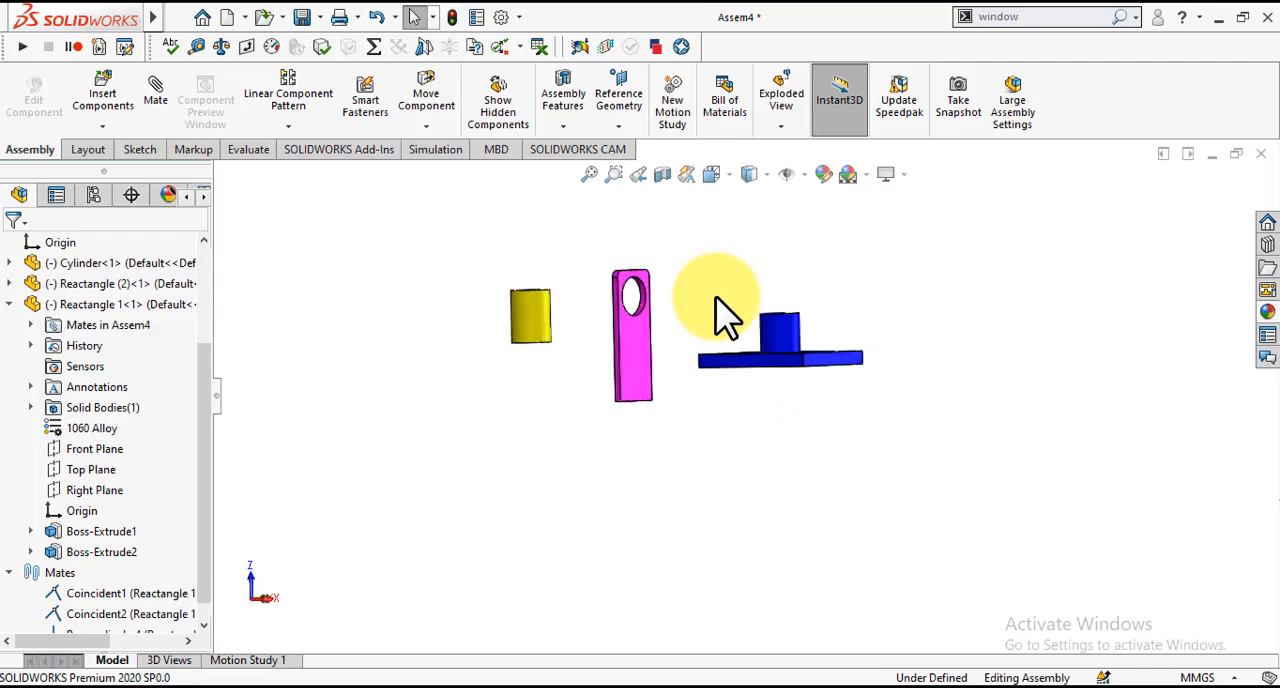
{"action": "key", "text": "Down"}
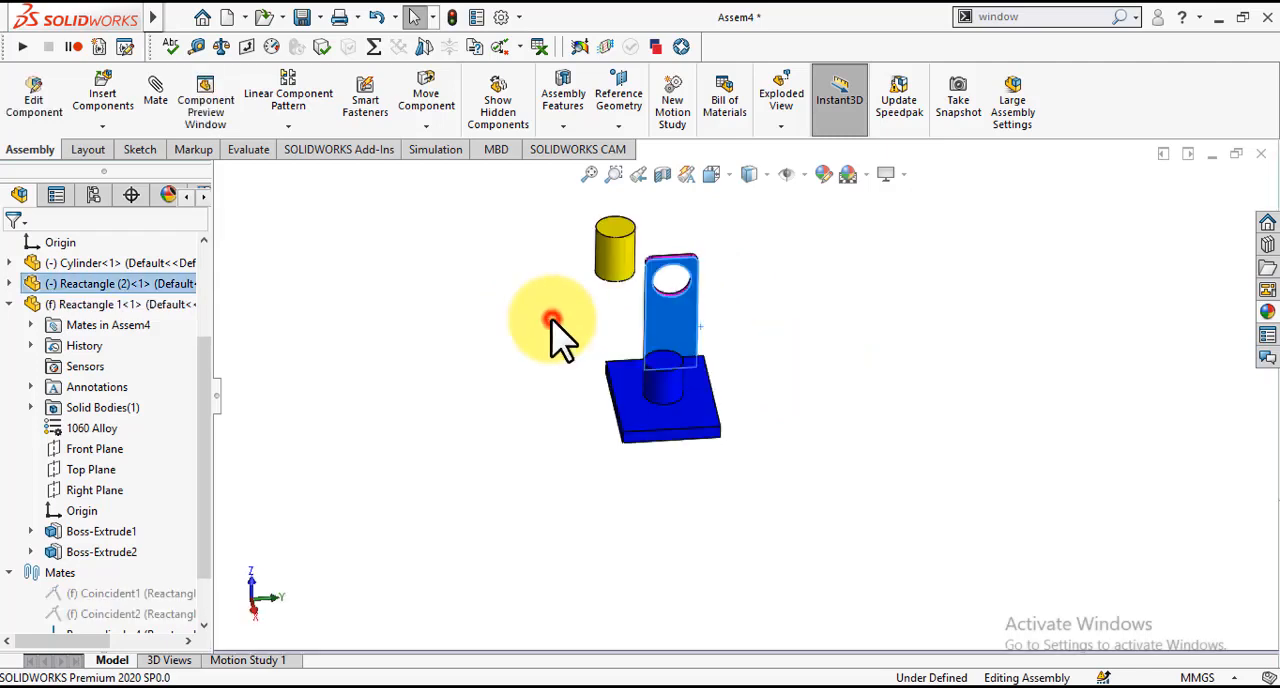
{"action": "left_click", "coordinate": [551, 319]}
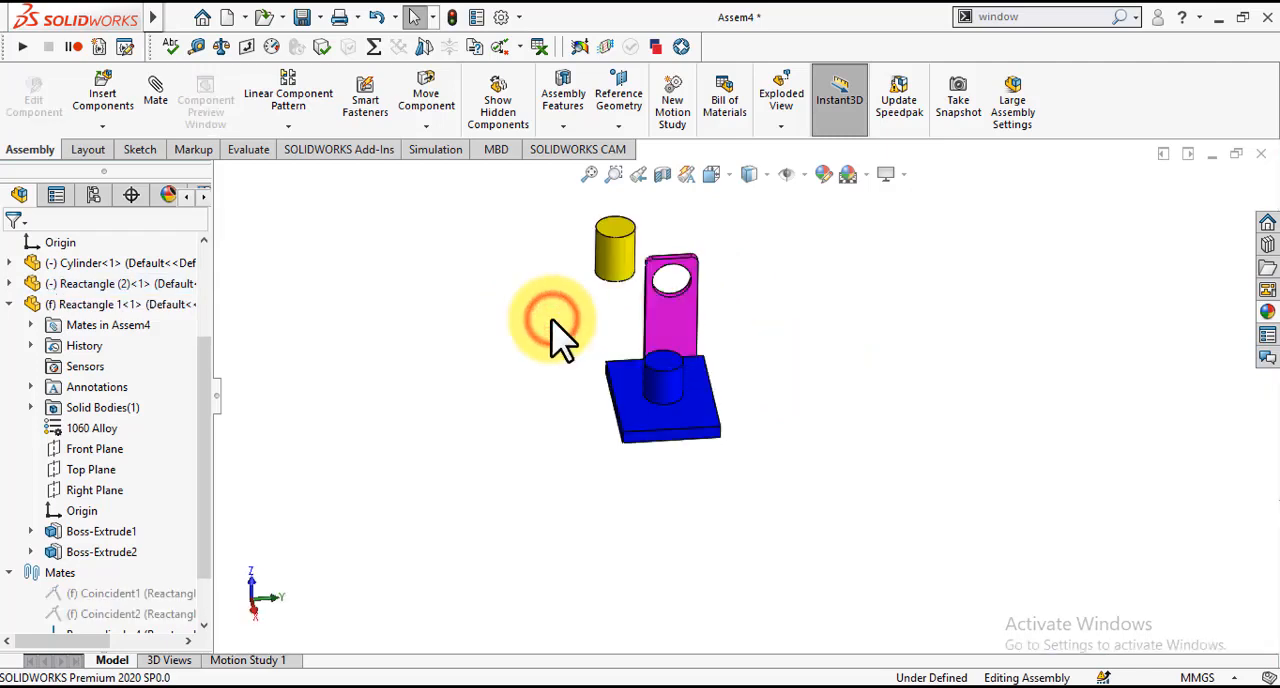
{"action": "key", "text": "Up"}
{"action": "key", "text": "Up"}
{"action": "key", "text": "Up"}
{"action": "key", "text": "Right"}
{"action": "key", "text": "Right"}
{"action": "key", "text": "Right"}
{"action": "key", "text": "Right"}
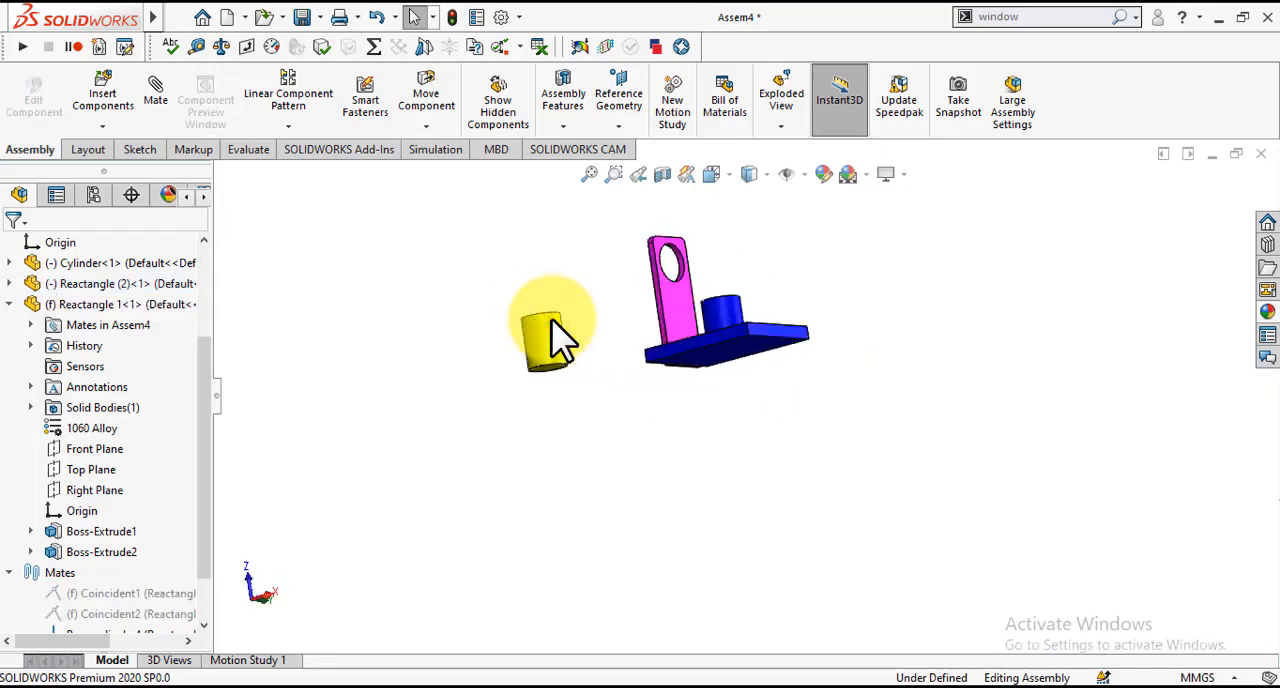
{"action": "key", "text": "Down"}
{"action": "key", "text": "Down"}
{"action": "key", "text": "Down"}
{"action": "key", "text": "Left"}
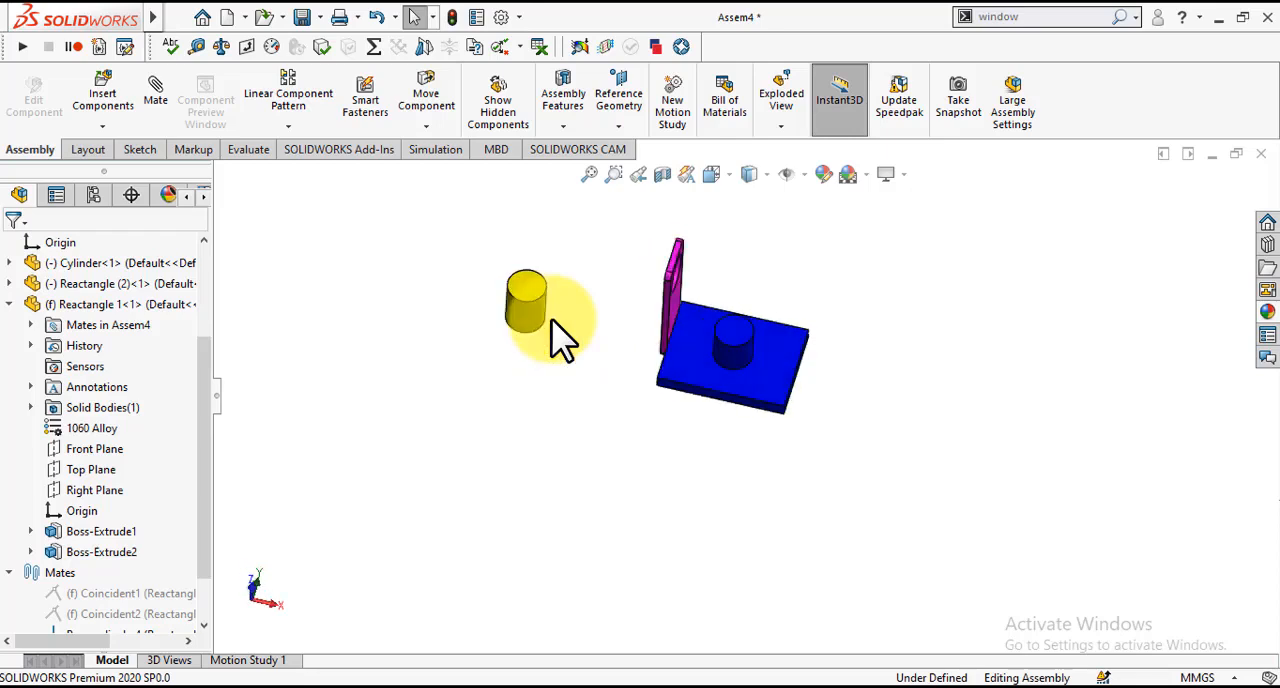
{"action": "key", "text": "Up"}
{"action": "key", "text": "Up"}
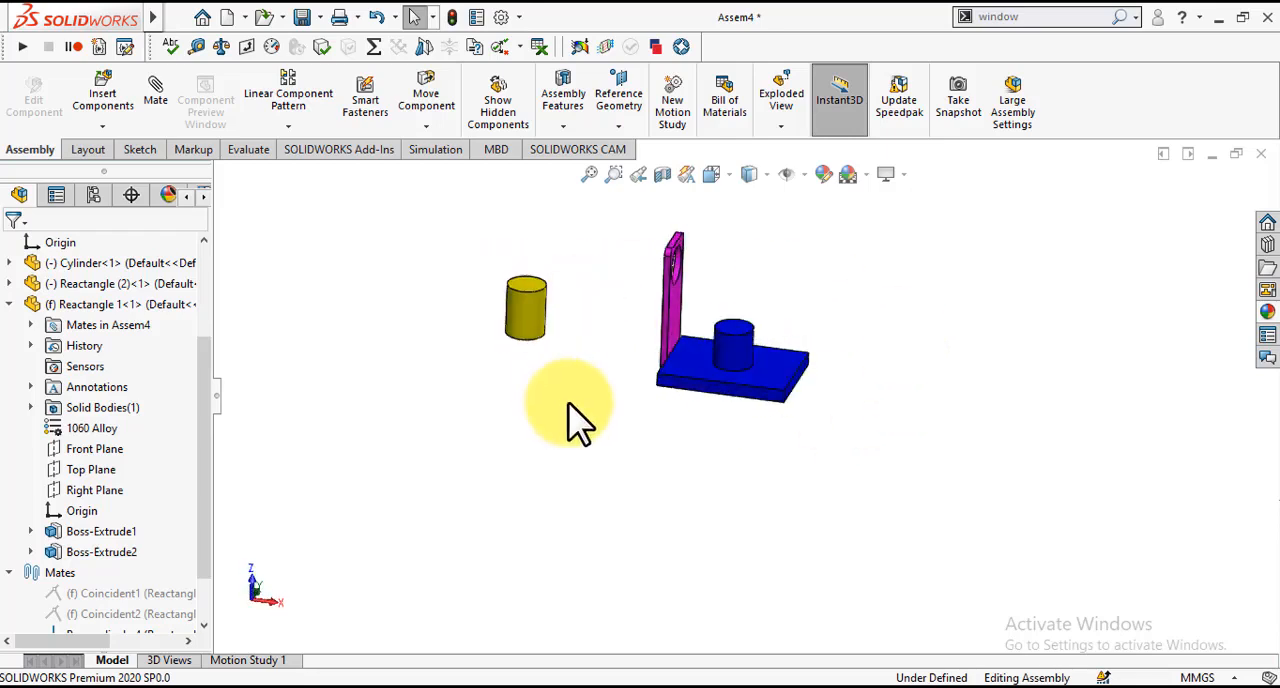
{"action": "left_click", "coordinate": [121, 103]}
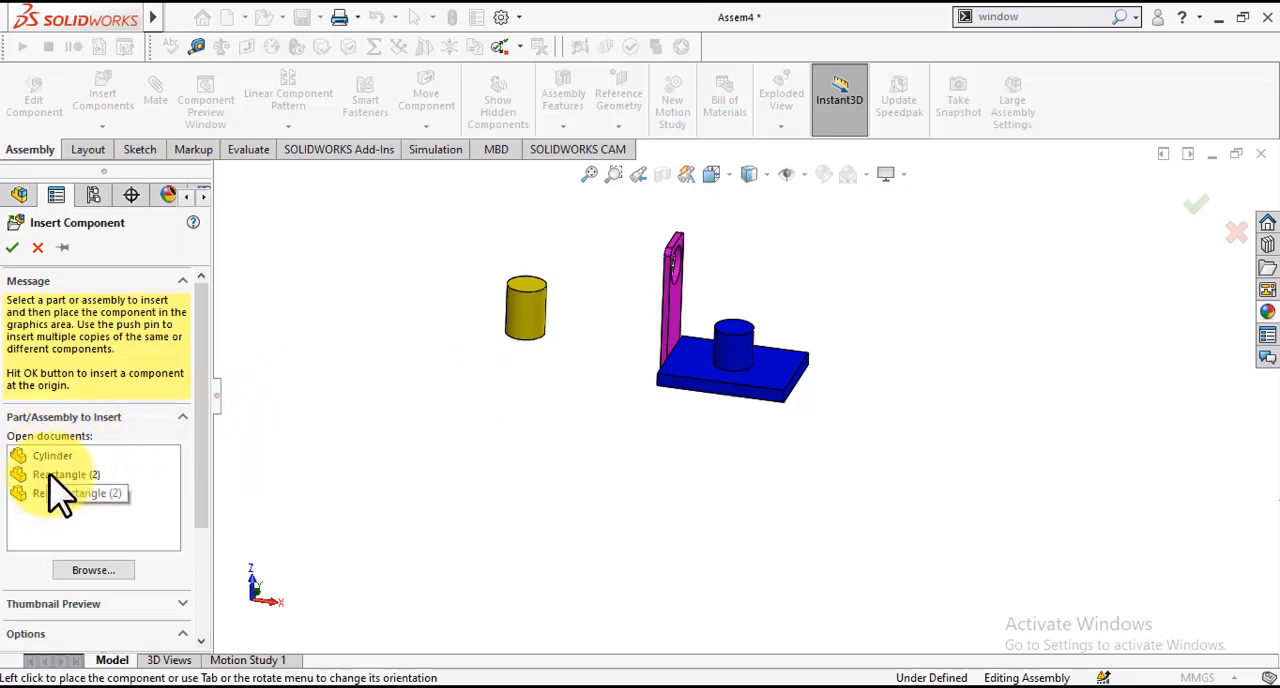
{"action": "left_click", "coordinate": [37, 248]}
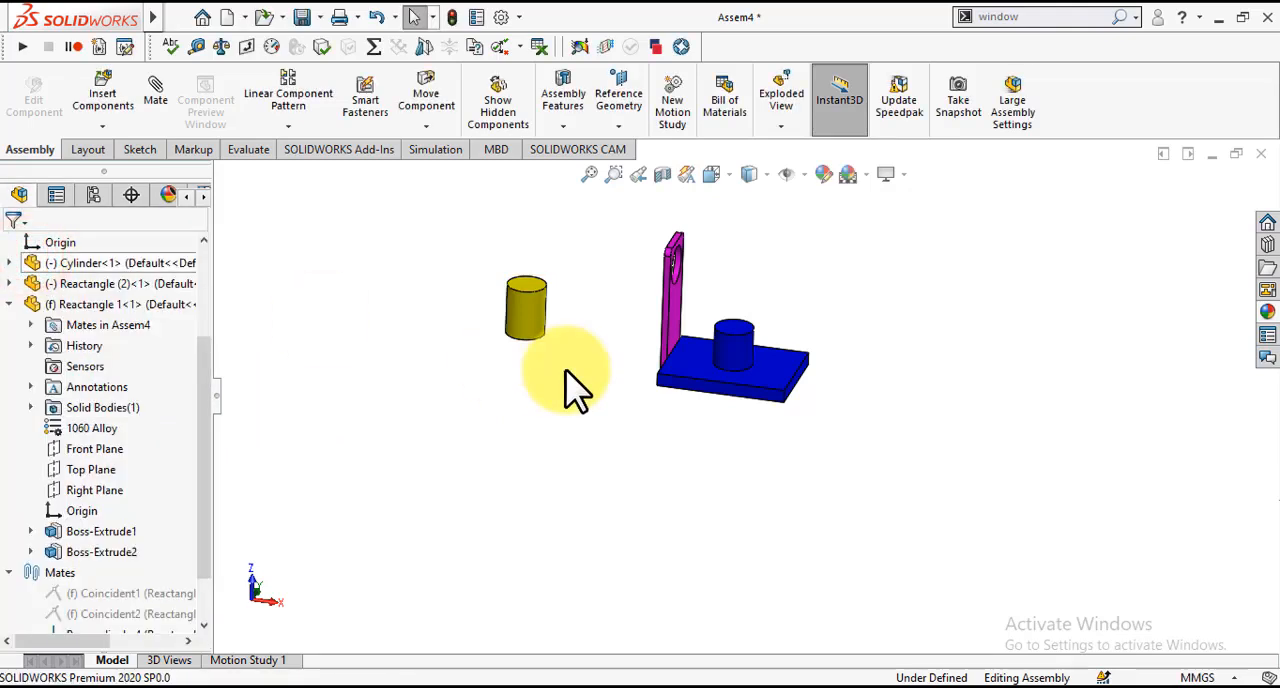
Step: Create two copies of the yellow cylinder in the empty space around the original and clear the selection
{"action": "left_click", "coordinate": [531, 322]}
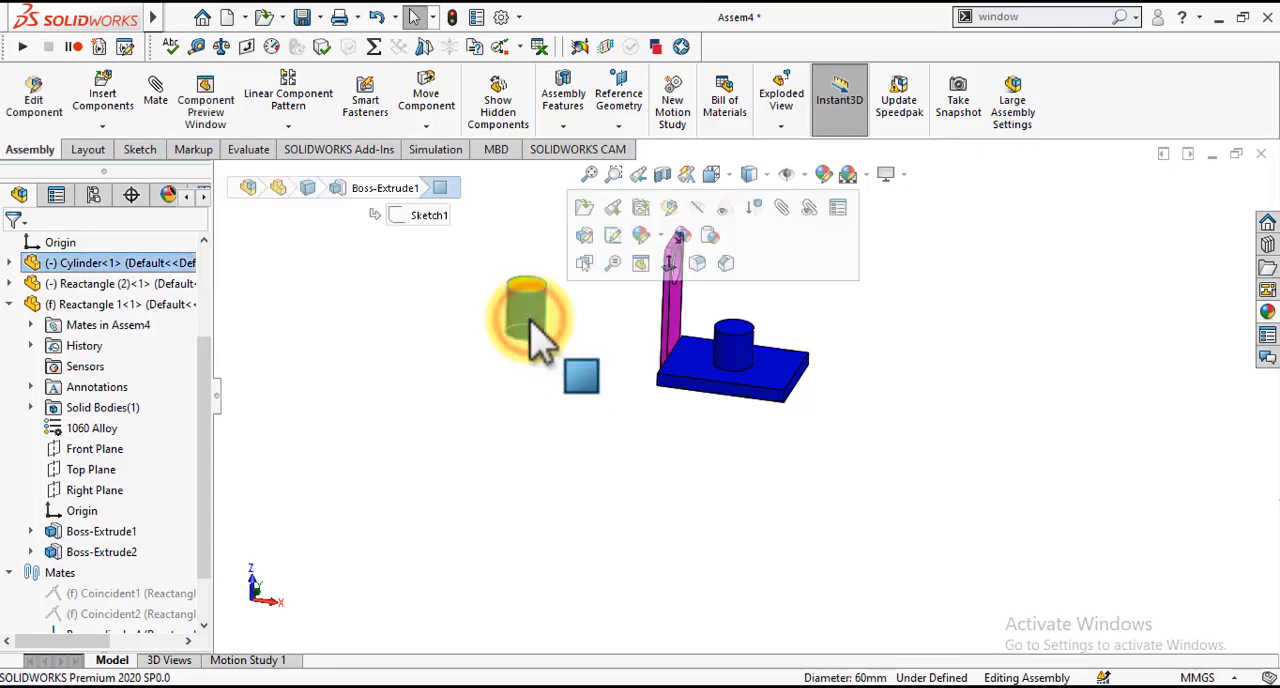
{"action": "left_click_drag", "start_coordinate": [533, 323], "coordinate": [372, 393], "text": "ctrl"}
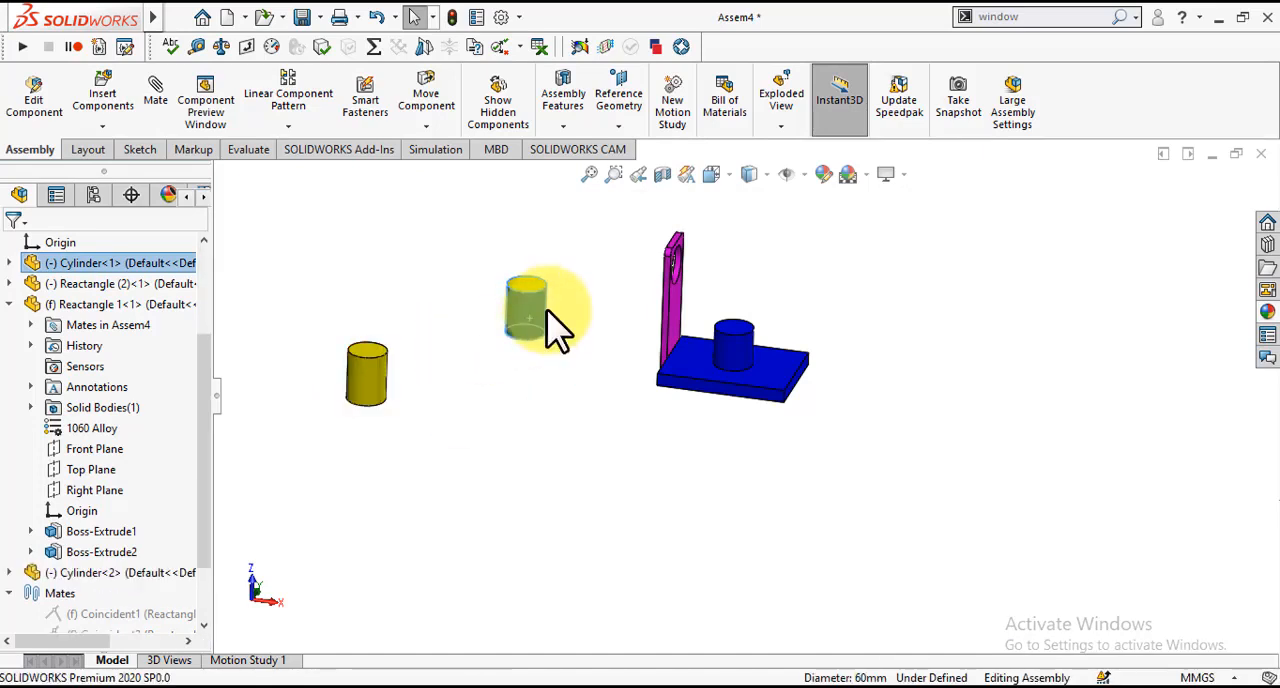
{"action": "left_click_drag", "start_coordinate": [372, 392], "coordinate": [535, 510], "text": "ctrl"}
{"action": "left_click", "coordinate": [610, 500]}
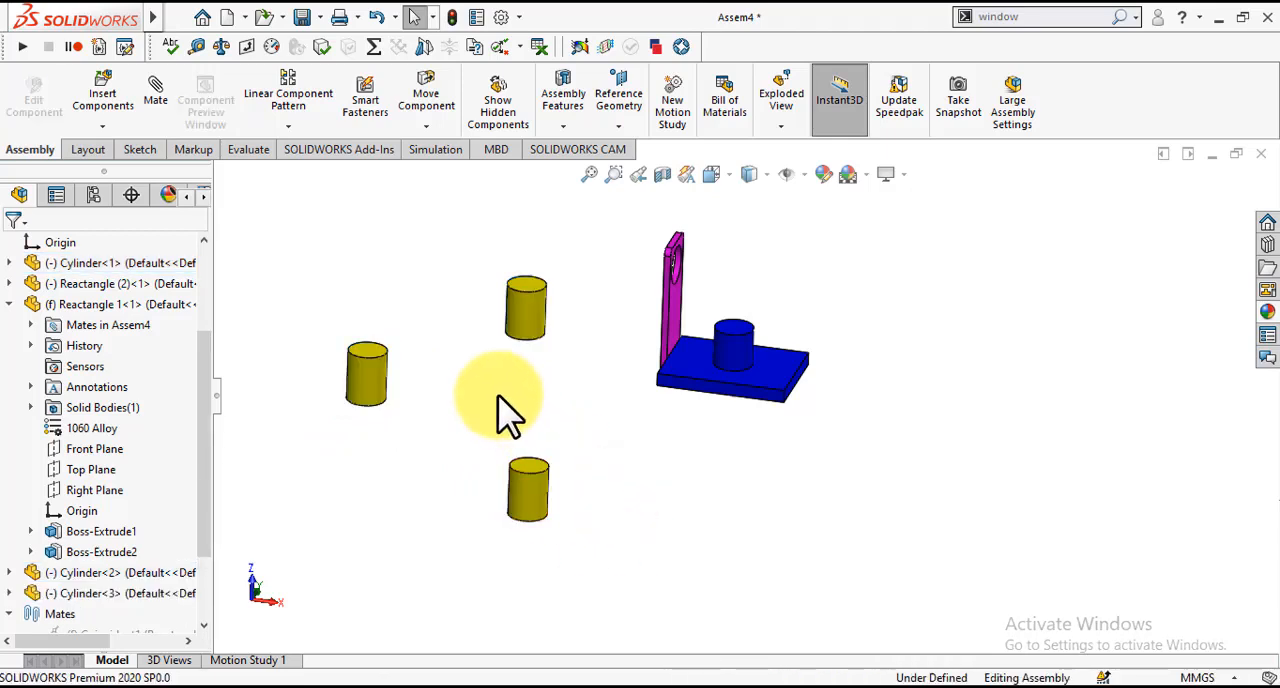
Step: Create a copy of the magenta plate on the far side of the blue plate and clear the selection
{"action": "key", "text": "Up"}
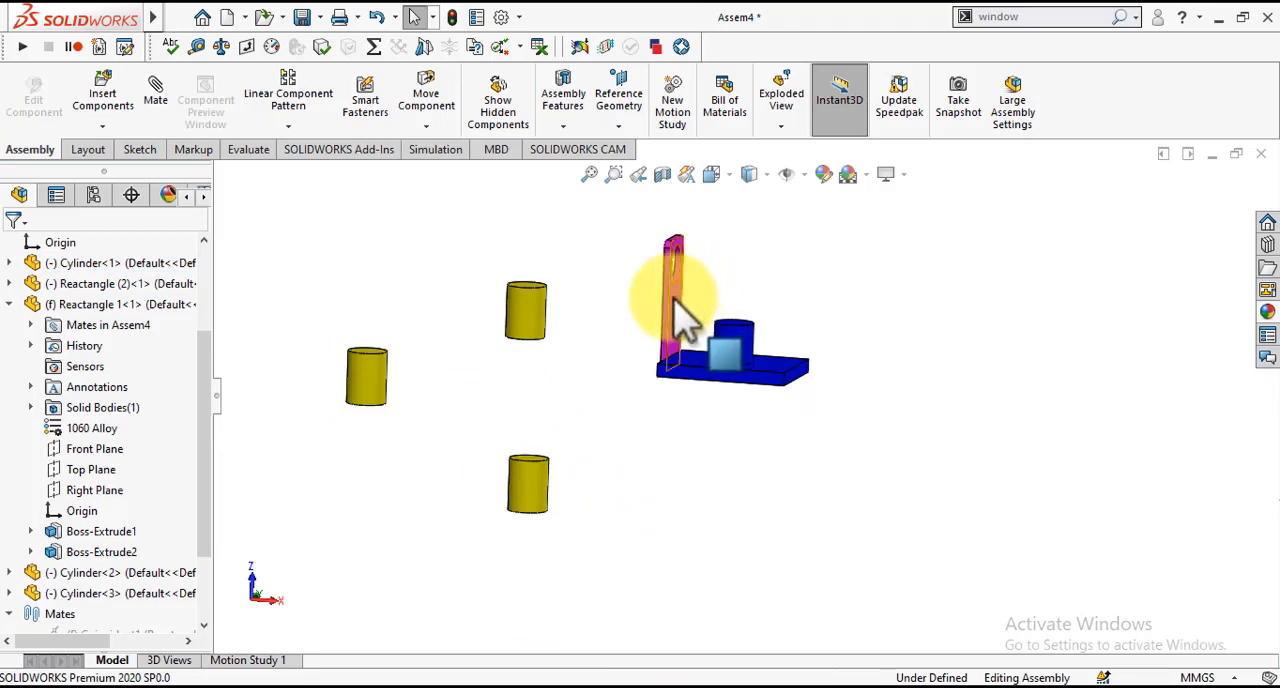
{"action": "left_click_drag", "start_coordinate": [676, 318], "coordinate": [878, 318], "text": "ctrl"}
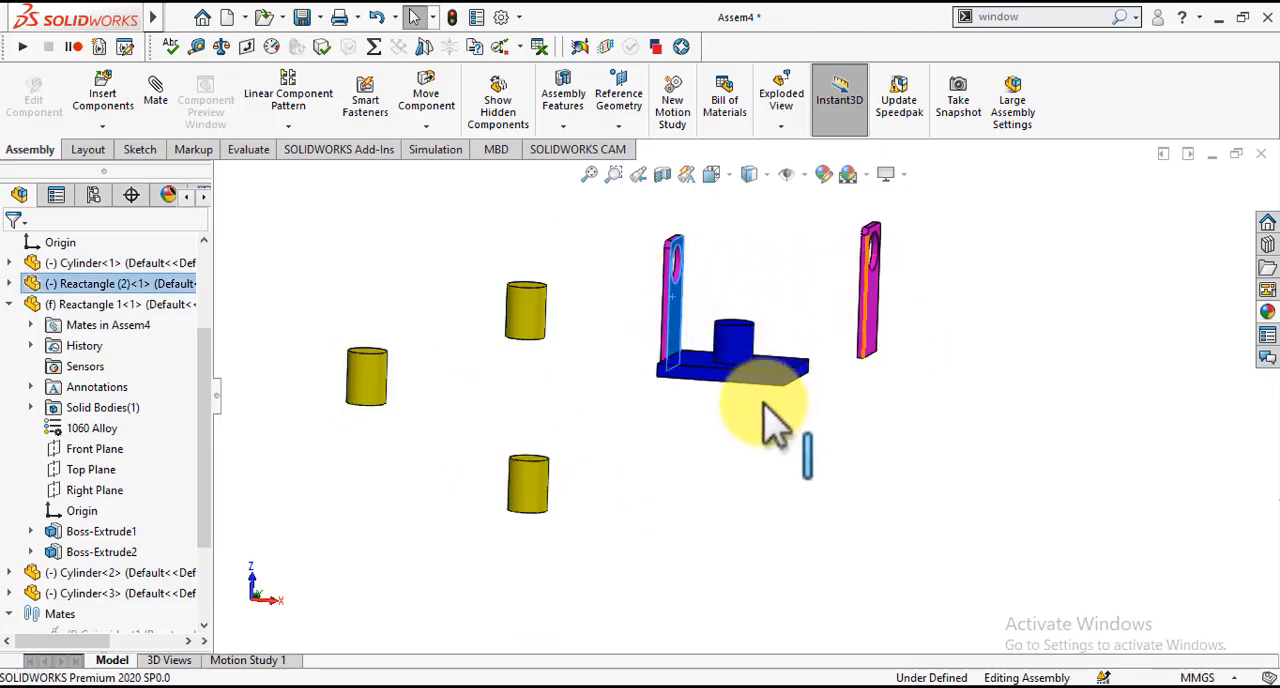
{"action": "left_click", "coordinate": [738, 421]}
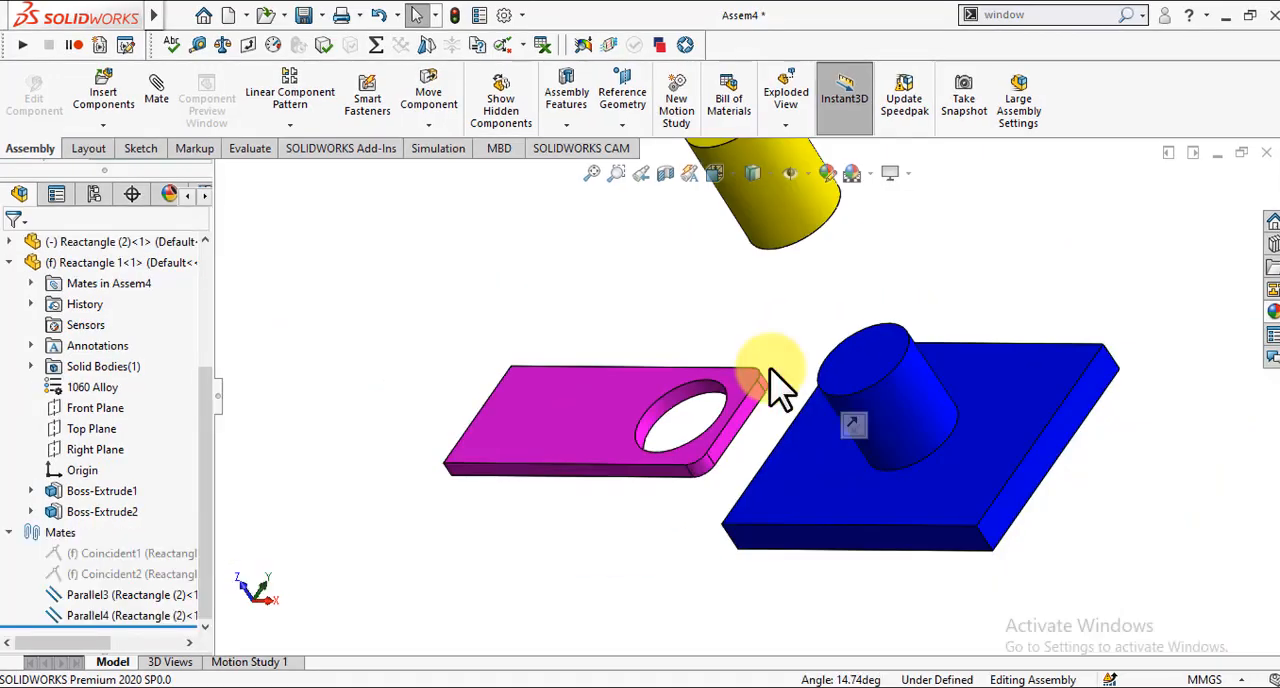
Step: Start a distance mate between the blue plate's side face and the magenta plate's end face nearest to it
{"action": "key", "text": "ctrl+1"}
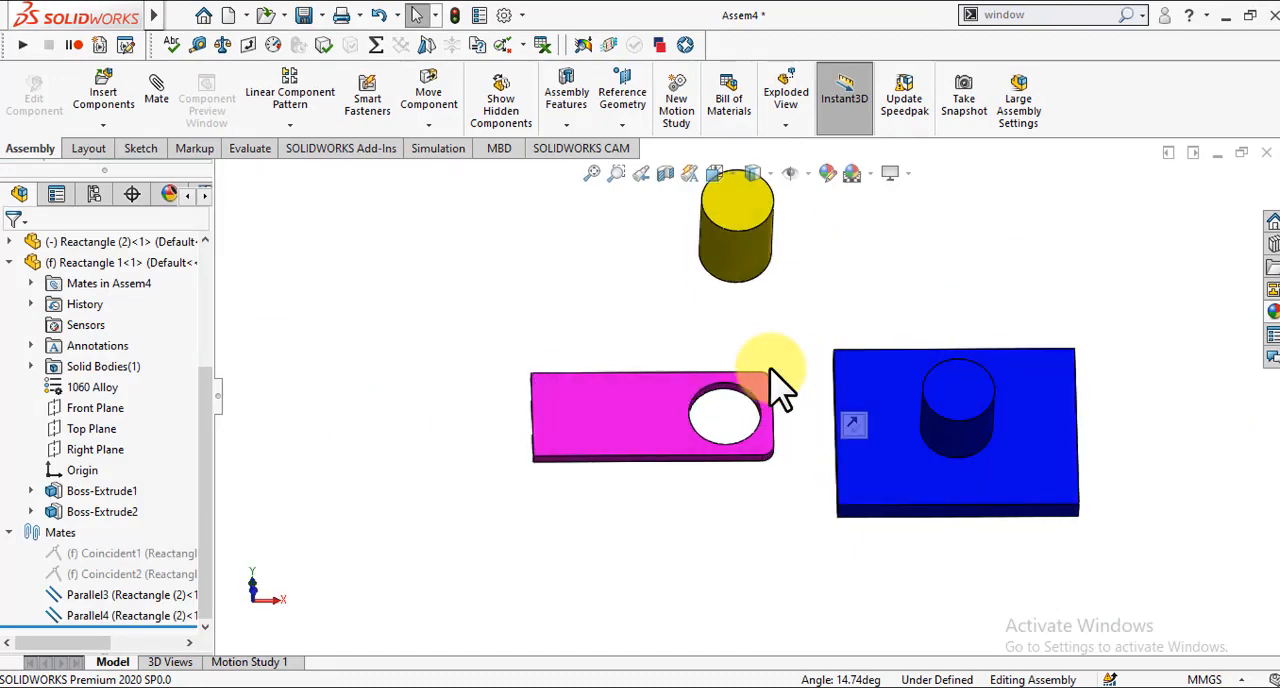
{"action": "scroll", "coordinate": [778, 445], "scroll_direction": "down", "scroll_amount": 3}
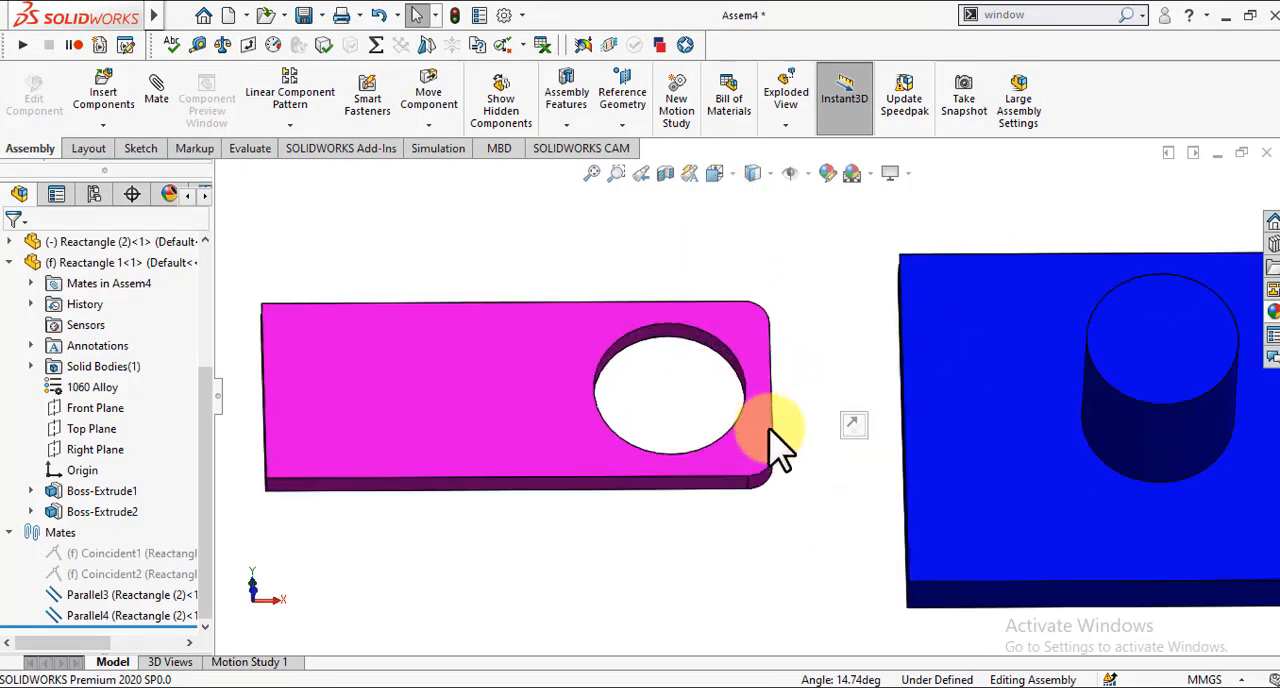
{"action": "scroll", "coordinate": [760, 425], "scroll_direction": "up", "scroll_amount": 3}
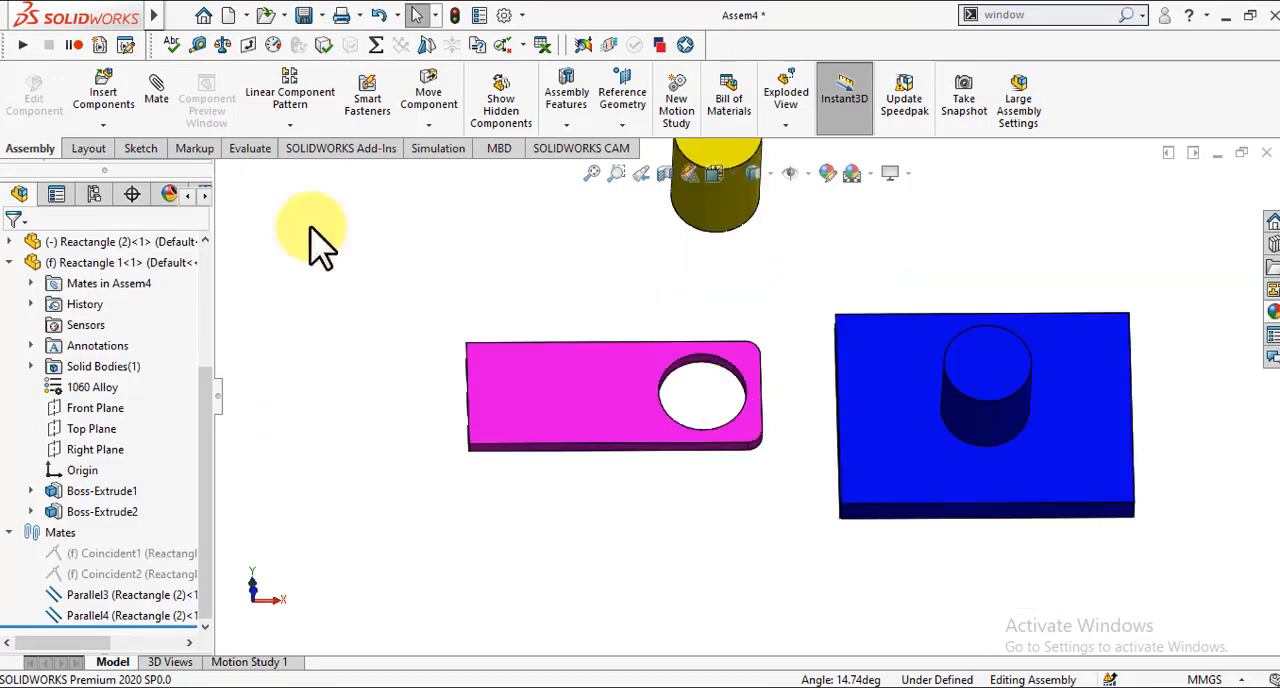
{"action": "left_click", "coordinate": [163, 100]}
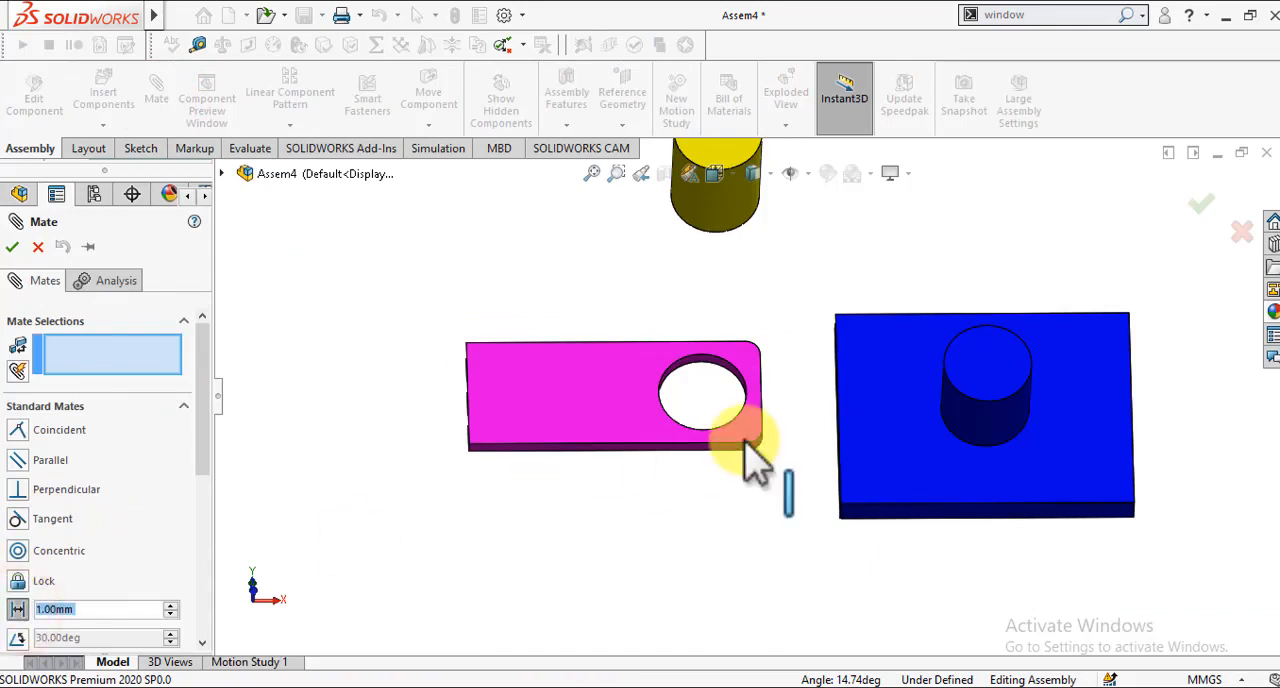
{"action": "left_click", "coordinate": [822, 412]}
{"action": "key", "text": "Right"}
{"action": "key", "text": "Right"}
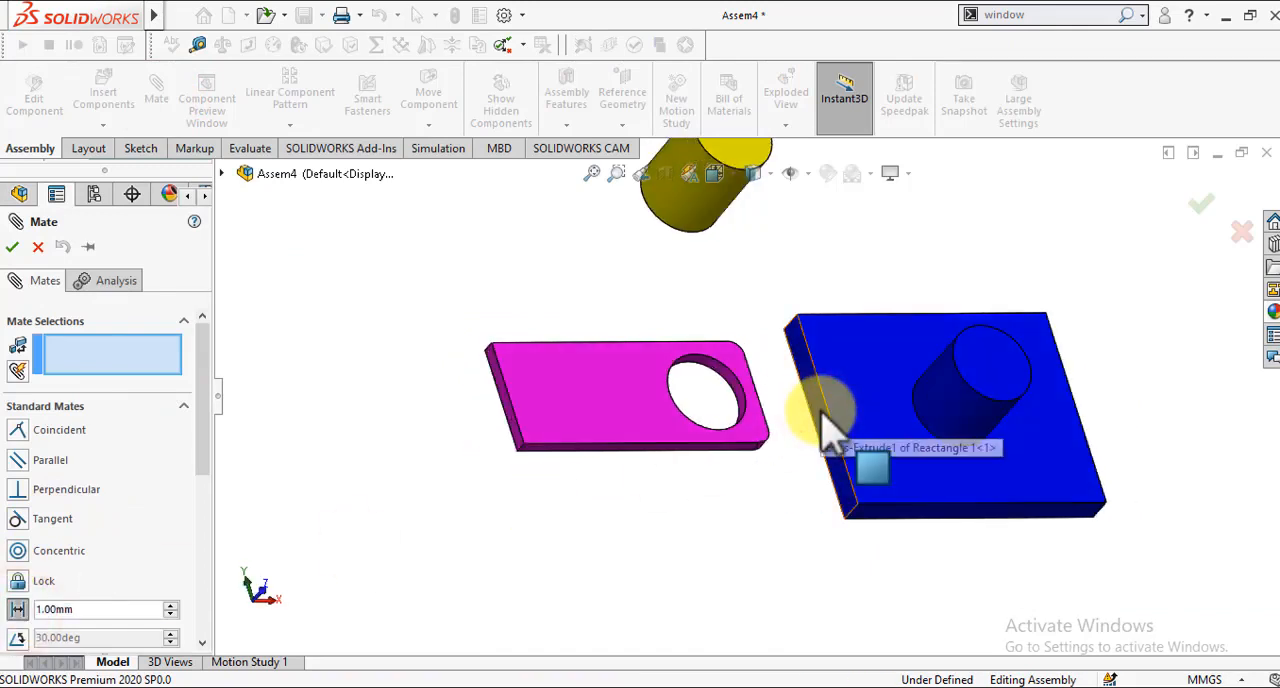
{"action": "key", "text": "Right"}
{"action": "key", "text": "Right"}
{"action": "key", "text": "Right"}
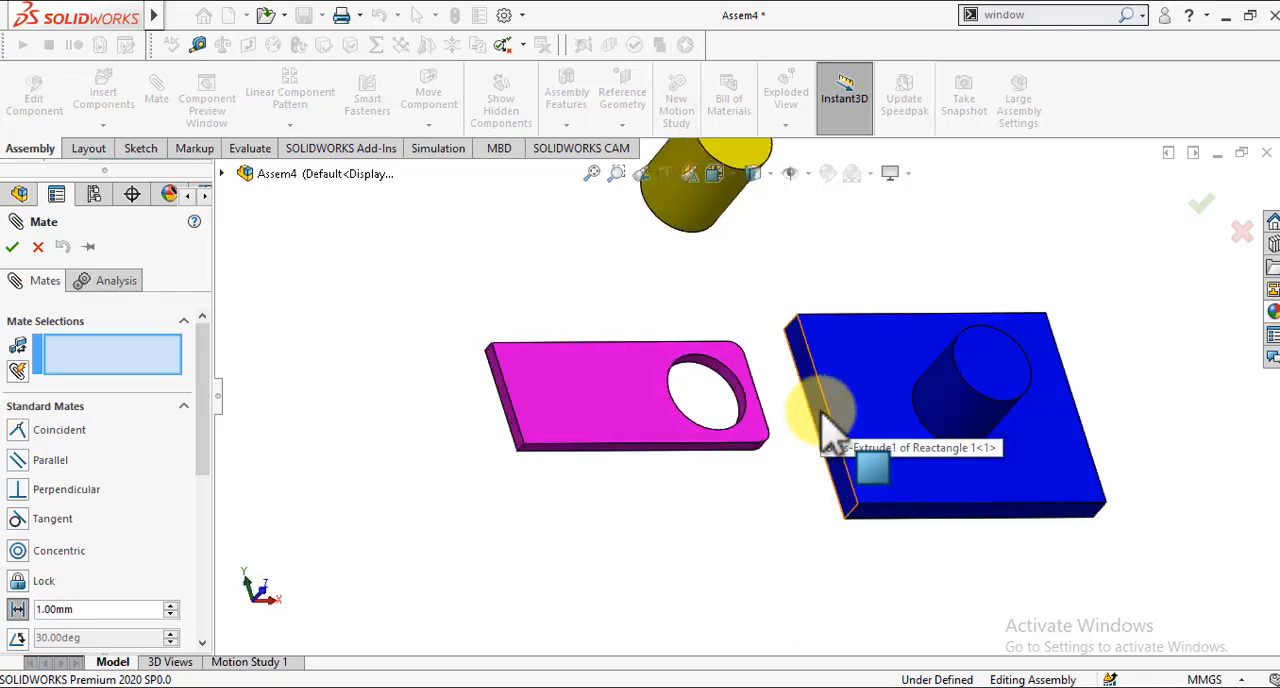
{"action": "left_click", "coordinate": [822, 412]}
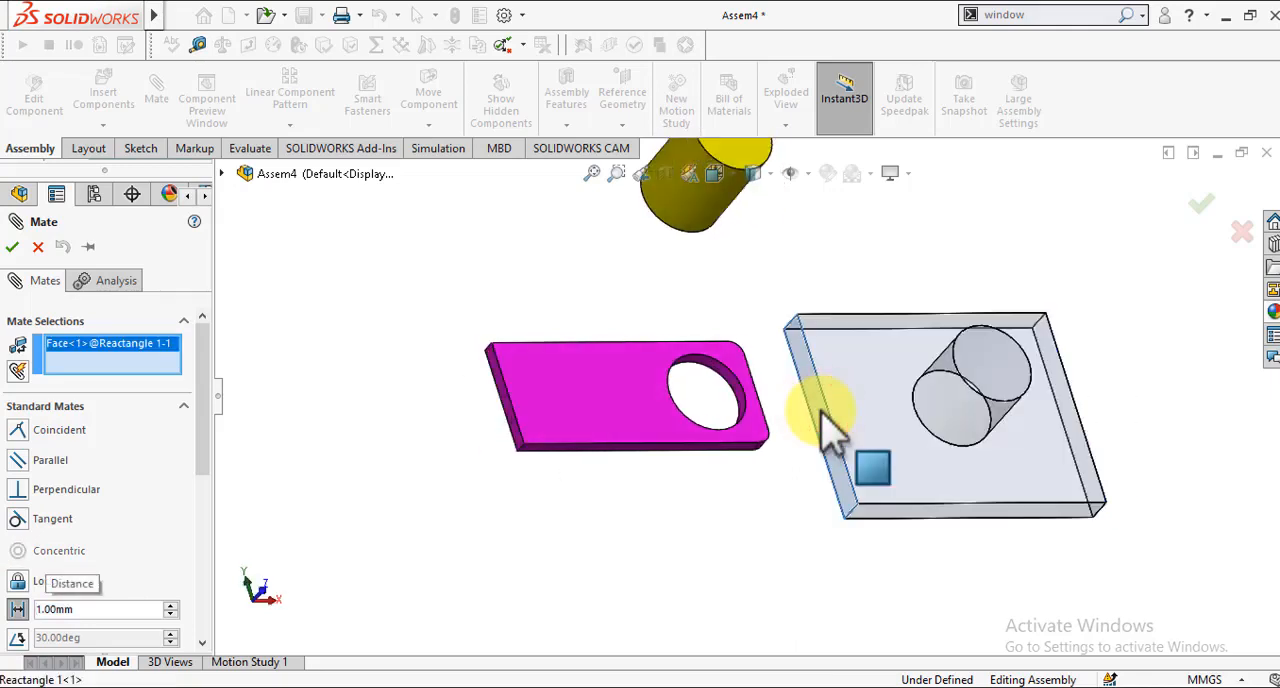
{"action": "key", "text": "Right"}
{"action": "key", "text": "Right"}
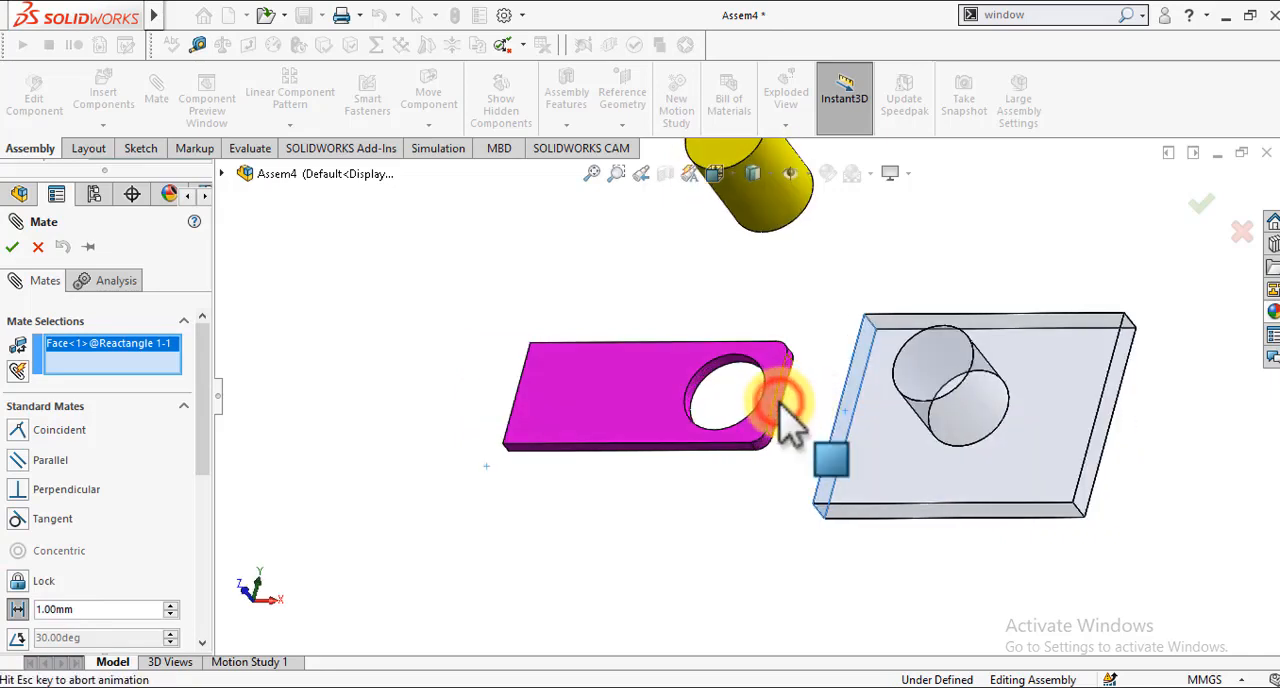
{"action": "left_click", "coordinate": [781, 407]}
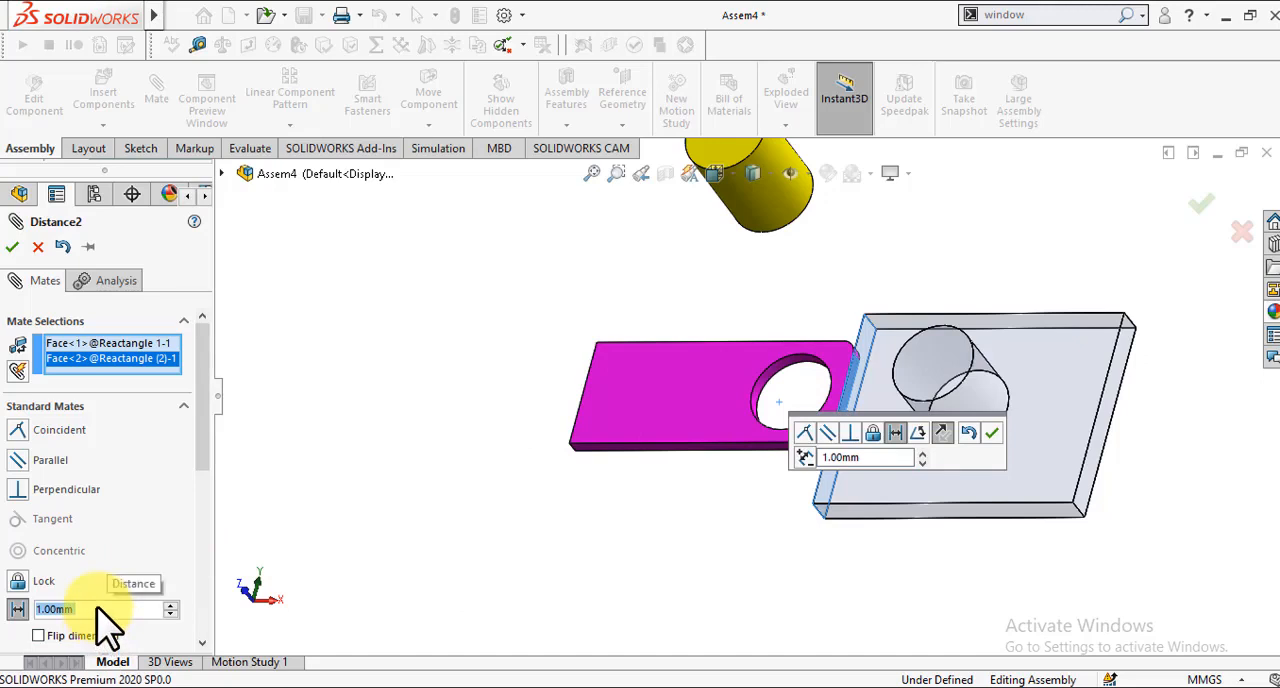
Step: Try a 50 mm distance between the two plate faces, change it to 30 mm and accept the mate
{"action": "type", "text": "50"}
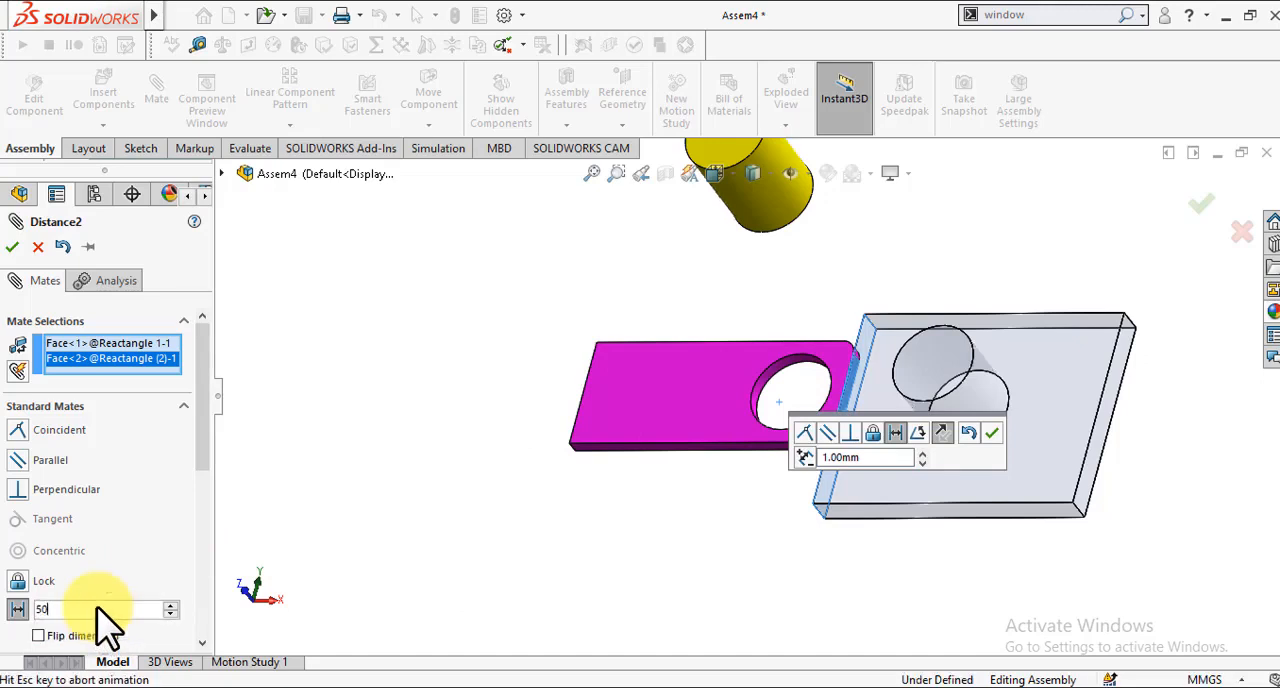
{"action": "type", "text": "3"}
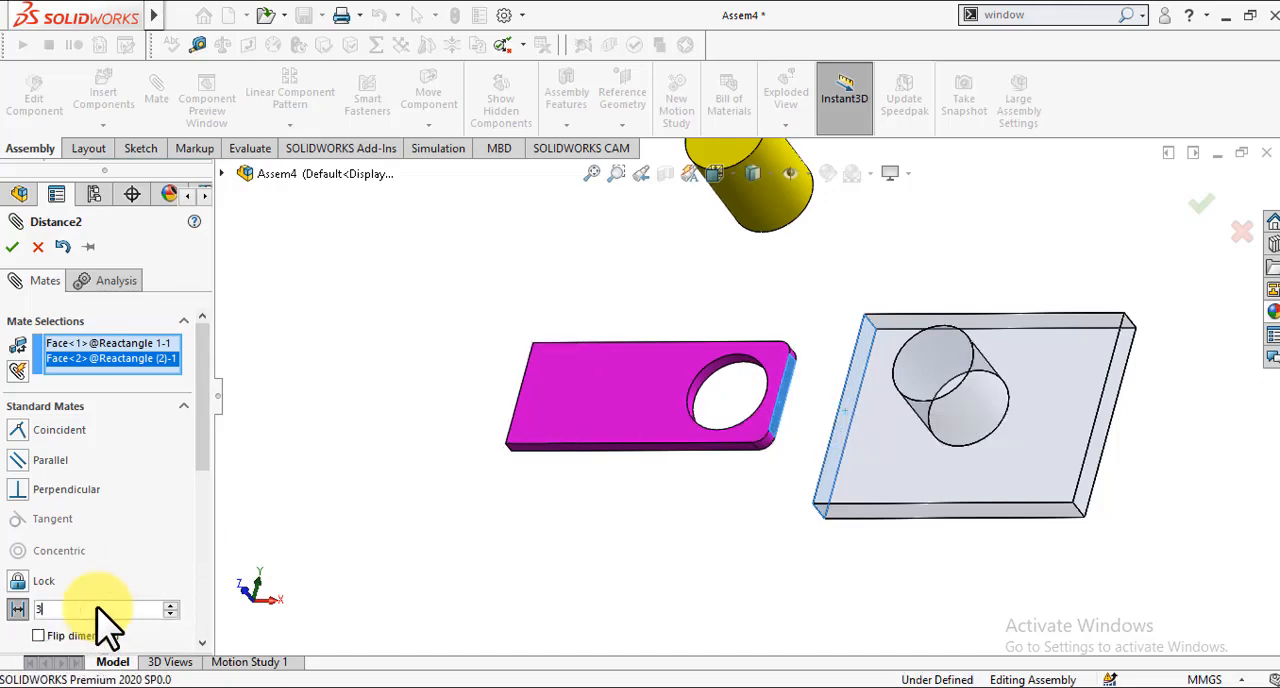
{"action": "type", "text": "0"}
{"action": "key", "text": "Return"}
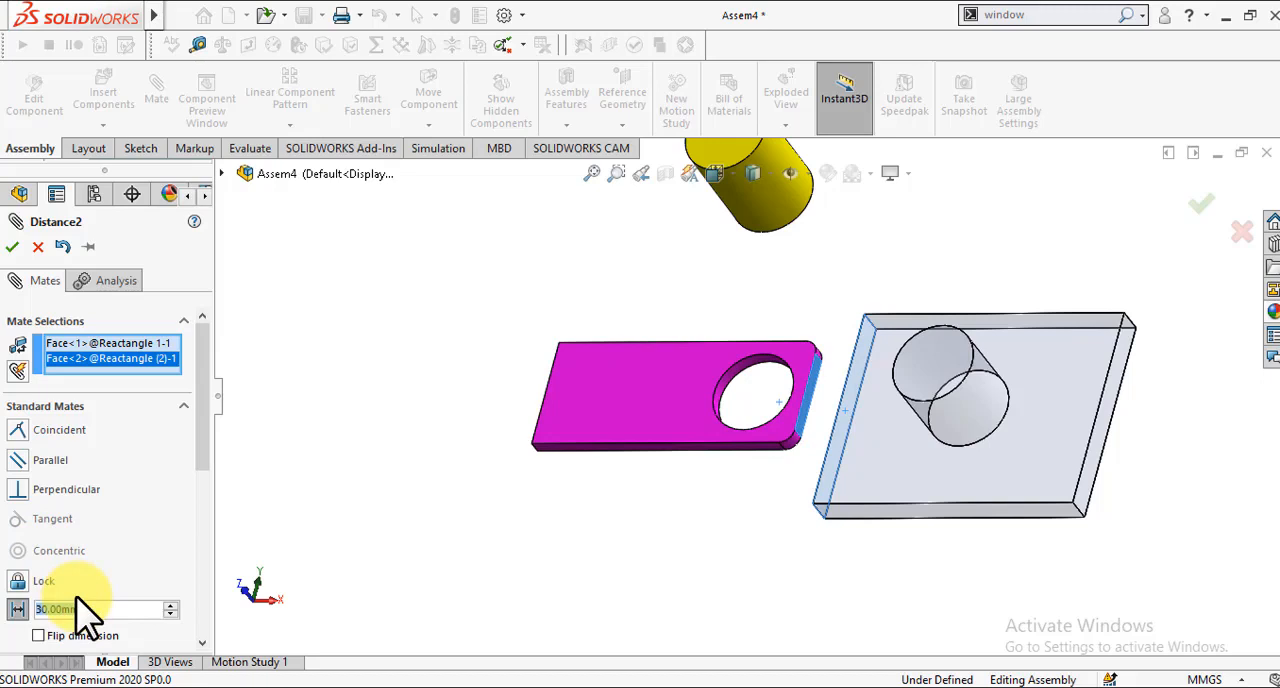
{"action": "left_click", "coordinate": [11, 248]}
{"action": "left_click", "coordinate": [11, 248]}
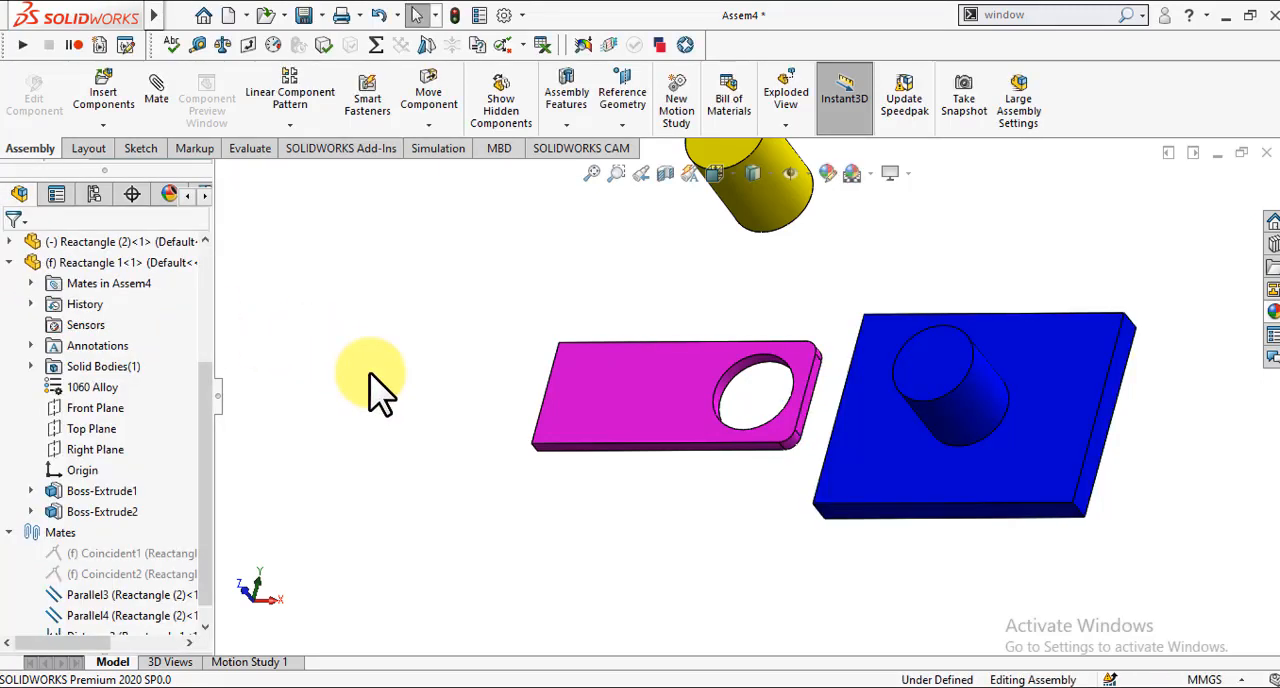
Step: Add a tangent mate between the yellow cylinder's round face and the blue plate's long side face, and finish mating
{"action": "scroll", "coordinate": [370, 374], "scroll_direction": "up", "scroll_amount": 2}
{"action": "key", "text": "Down"}
{"action": "key", "text": "Down"}
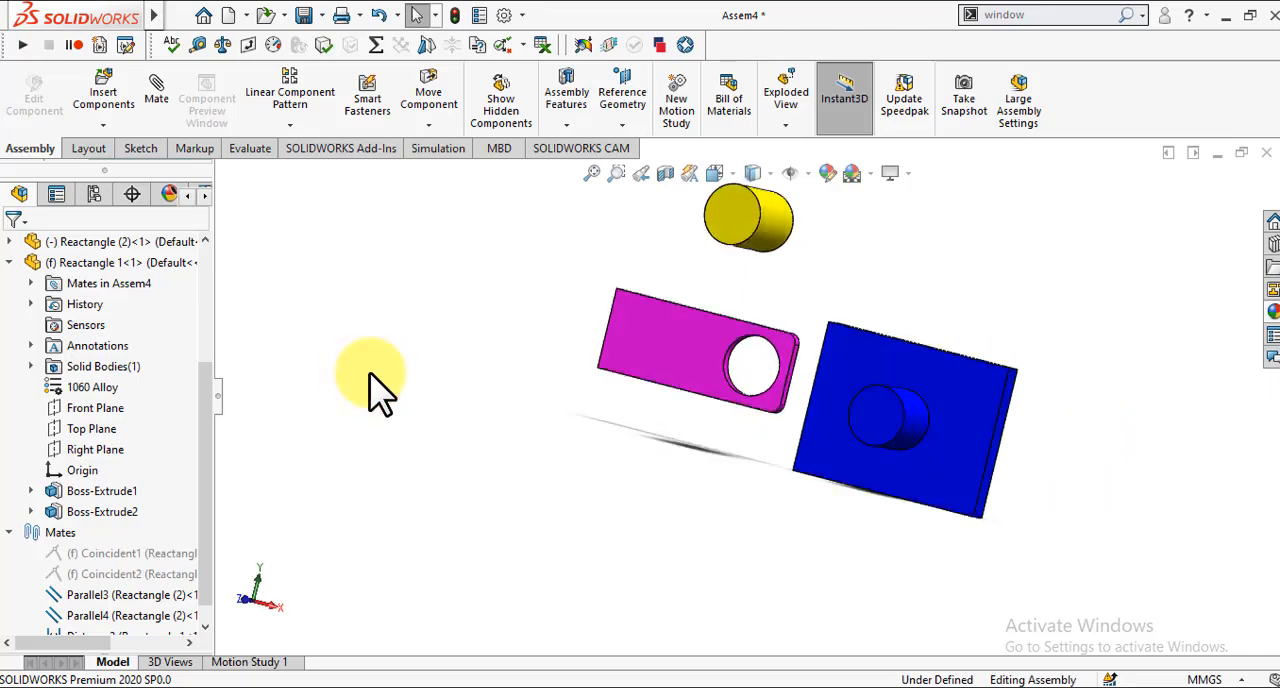
{"action": "key", "text": "Up"}
{"action": "key", "text": "Up"}
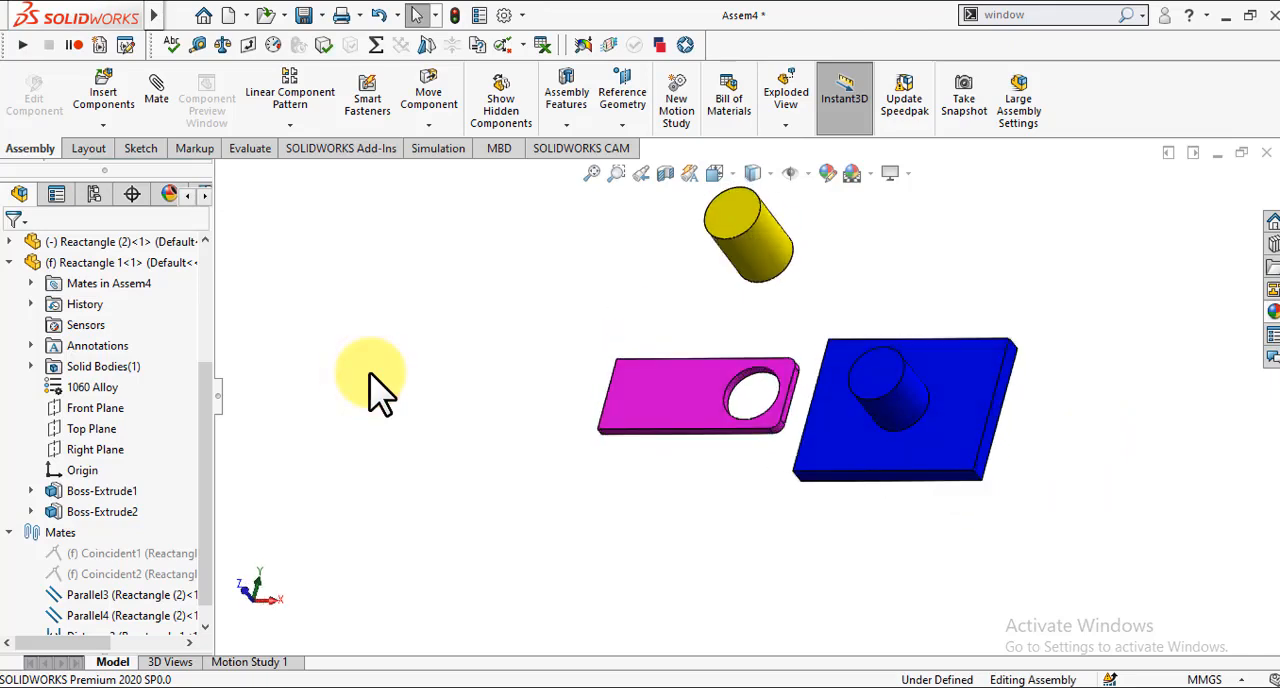
{"action": "left_click", "coordinate": [160, 100]}
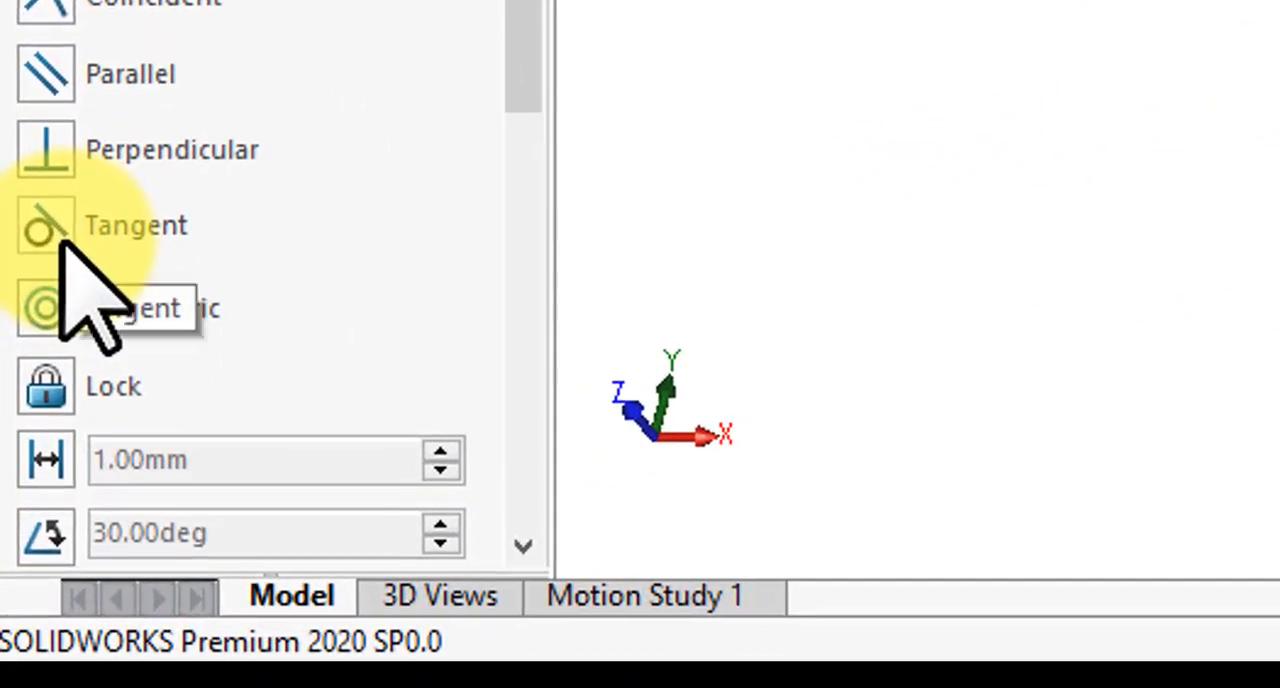
{"action": "left_click", "coordinate": [55, 235]}
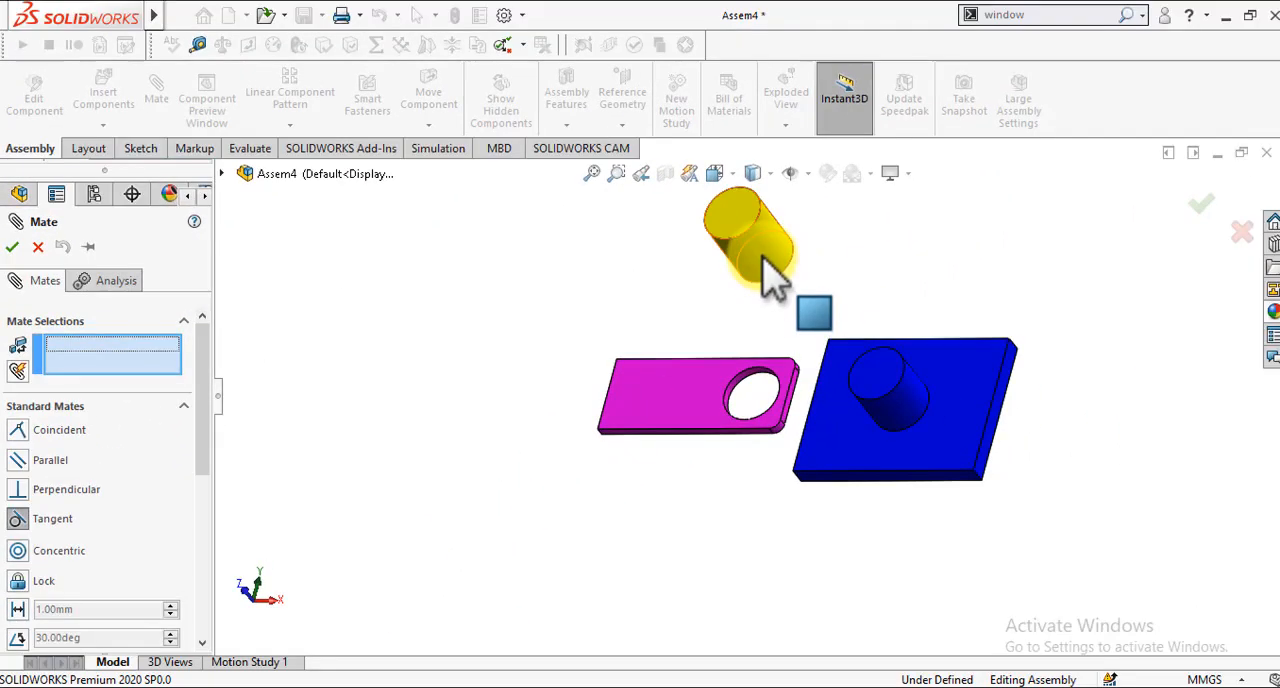
{"action": "left_click", "coordinate": [764, 260]}
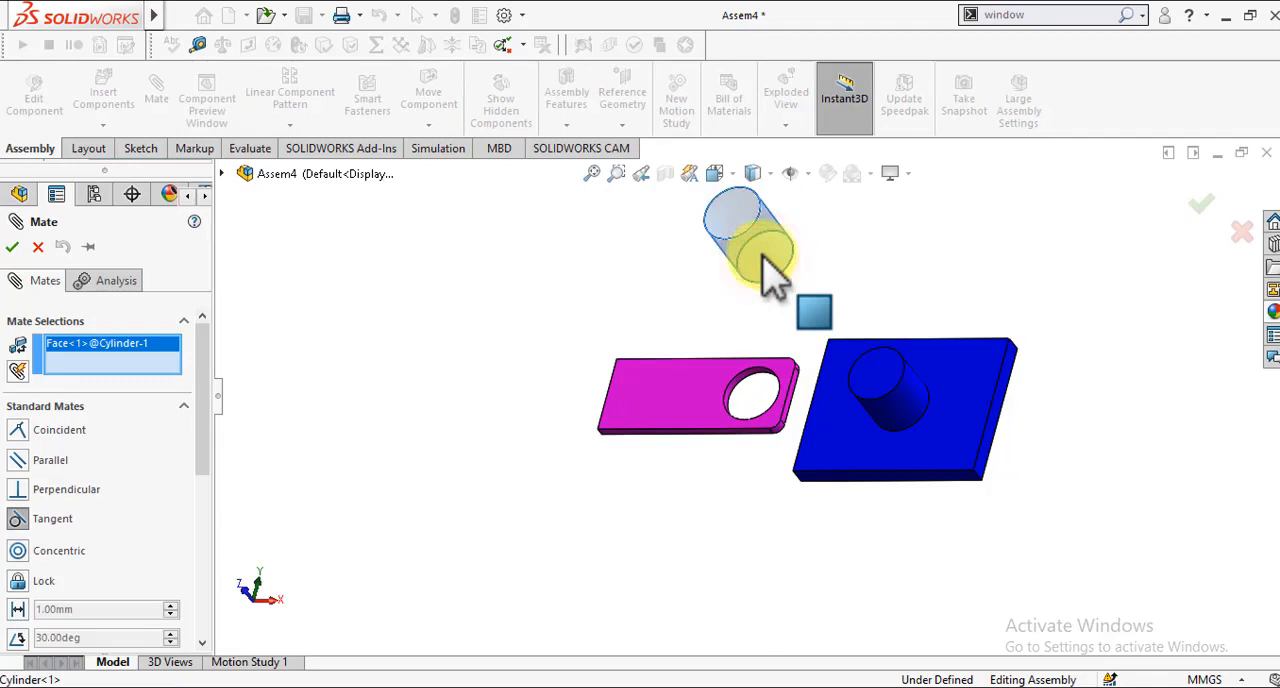
{"action": "key", "text": "Down"}
{"action": "key", "text": "Down"}
{"action": "key", "text": "Down"}
{"action": "key", "text": "Down"}
{"action": "key", "text": "Down"}
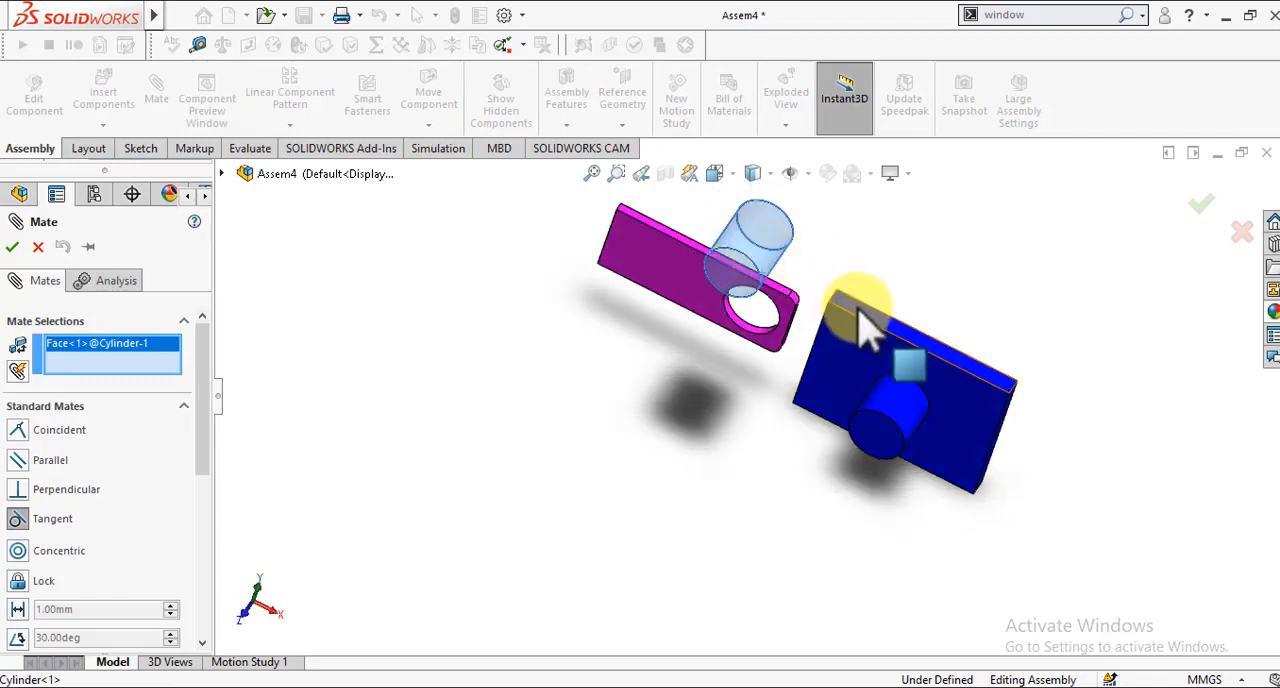
{"action": "left_click", "coordinate": [866, 326]}
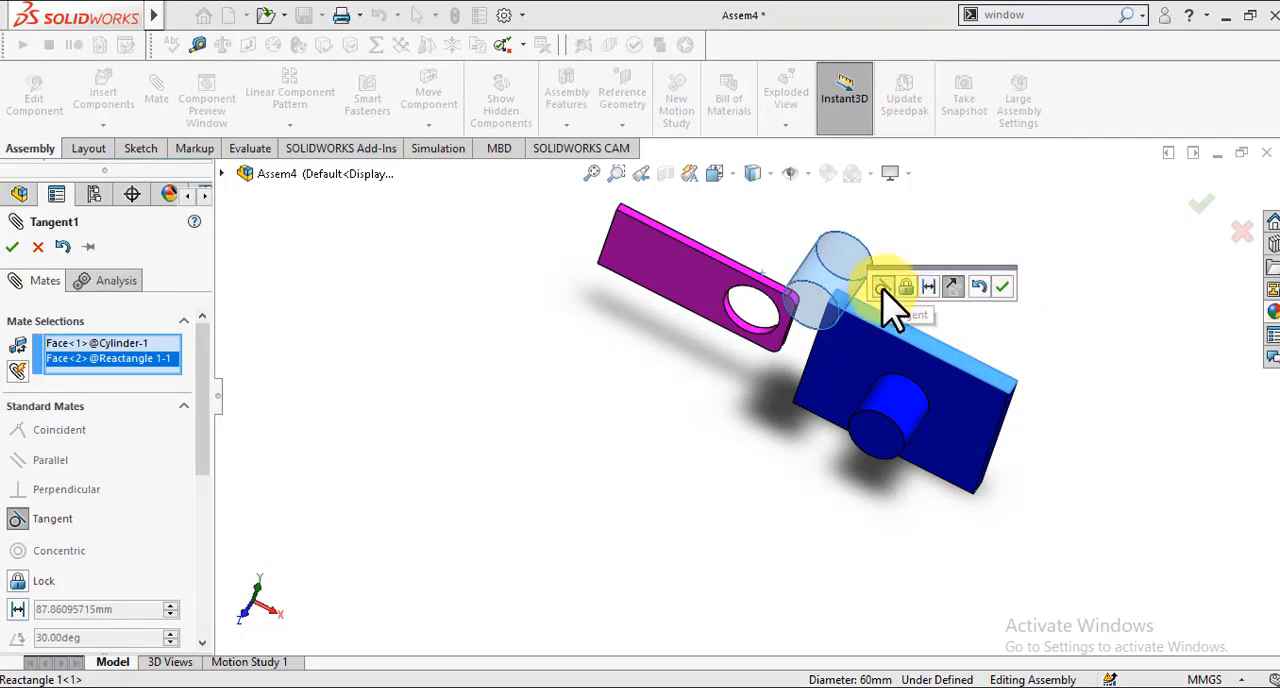
{"action": "left_click", "coordinate": [1007, 288]}
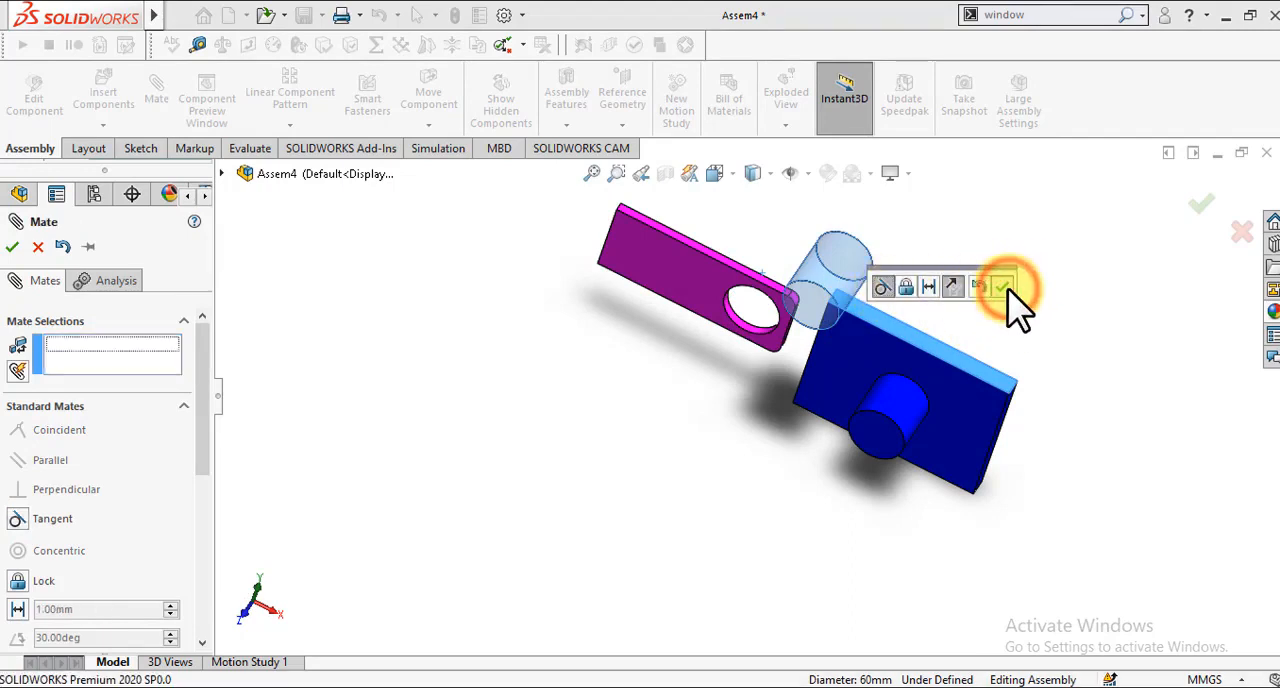
{"action": "key", "text": "Return"}
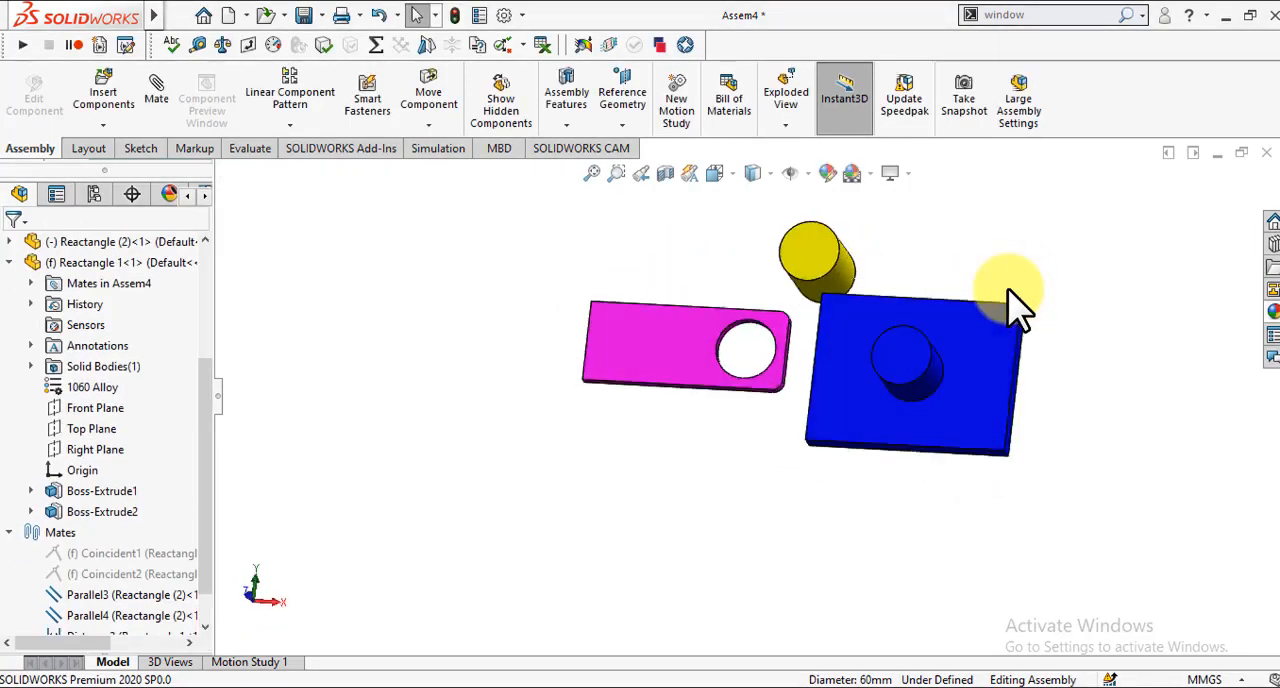
Step: Switch to the front view and slide the yellow cylinder along the blue plate's long side to test the tangent mate
{"action": "key", "text": "space"}
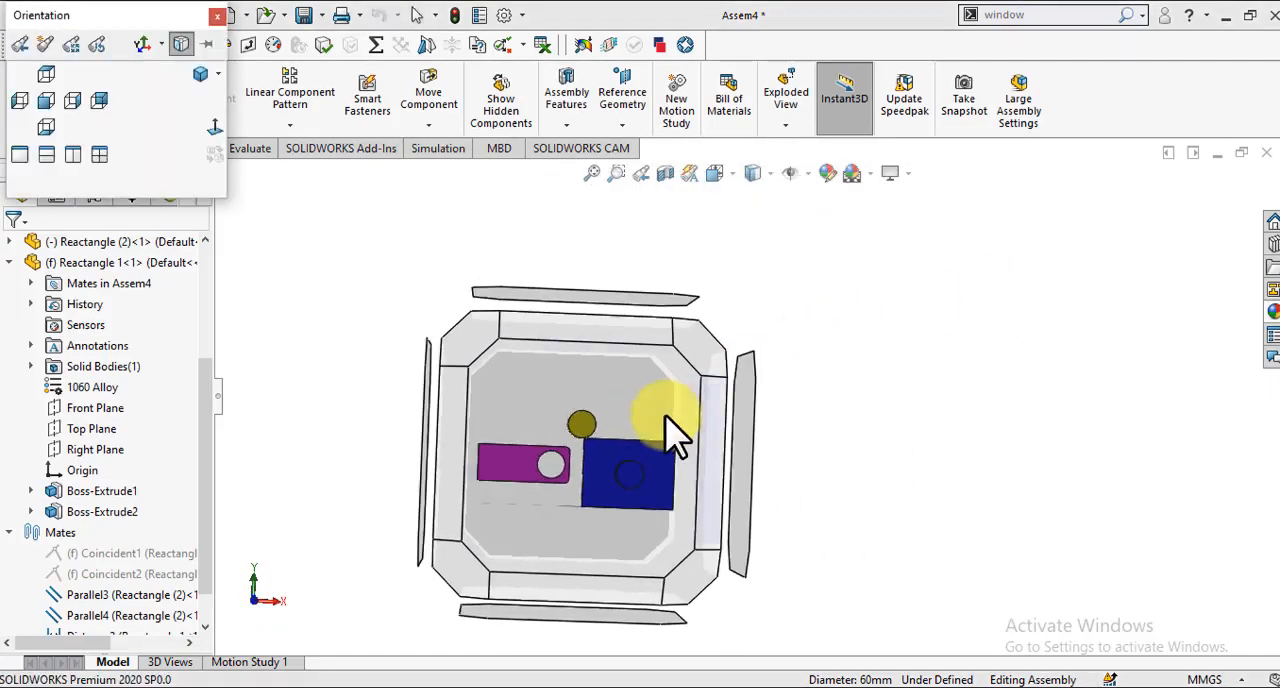
{"action": "left_click", "coordinate": [665, 432]}
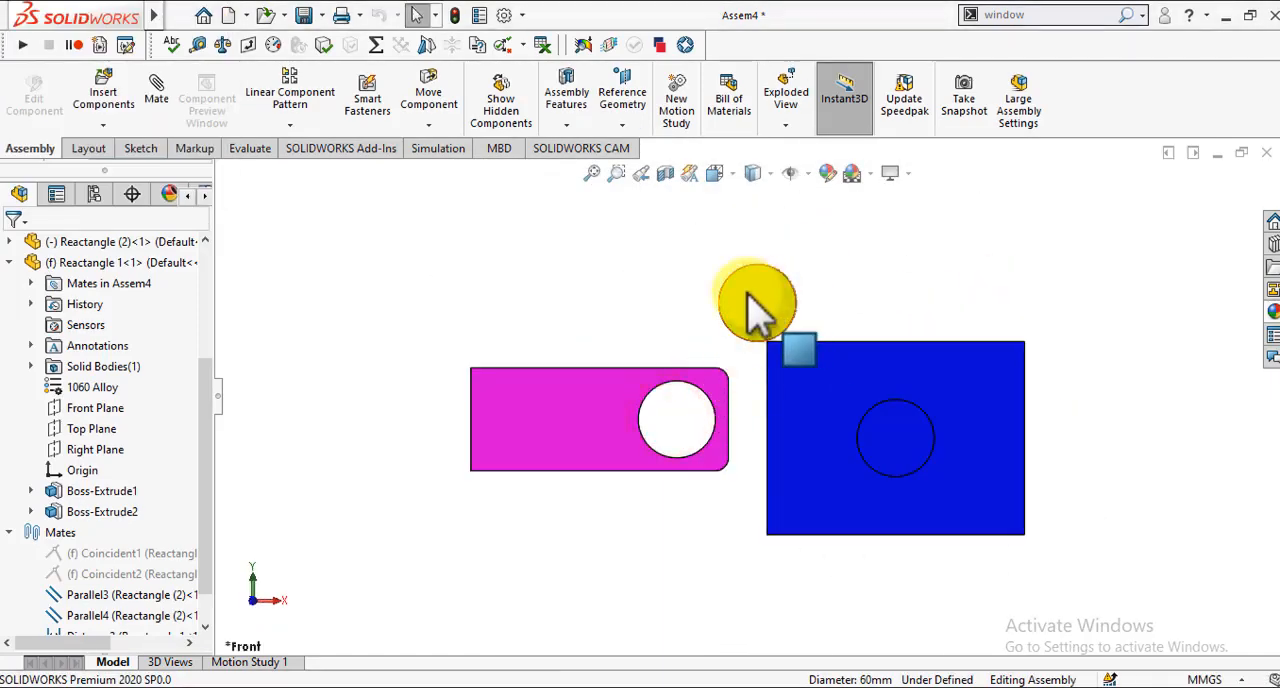
{"action": "left_click_drag", "start_coordinate": [752, 297], "coordinate": [794, 300]}
{"action": "left_click_drag", "start_coordinate": [870, 296], "coordinate": [1008, 318]}
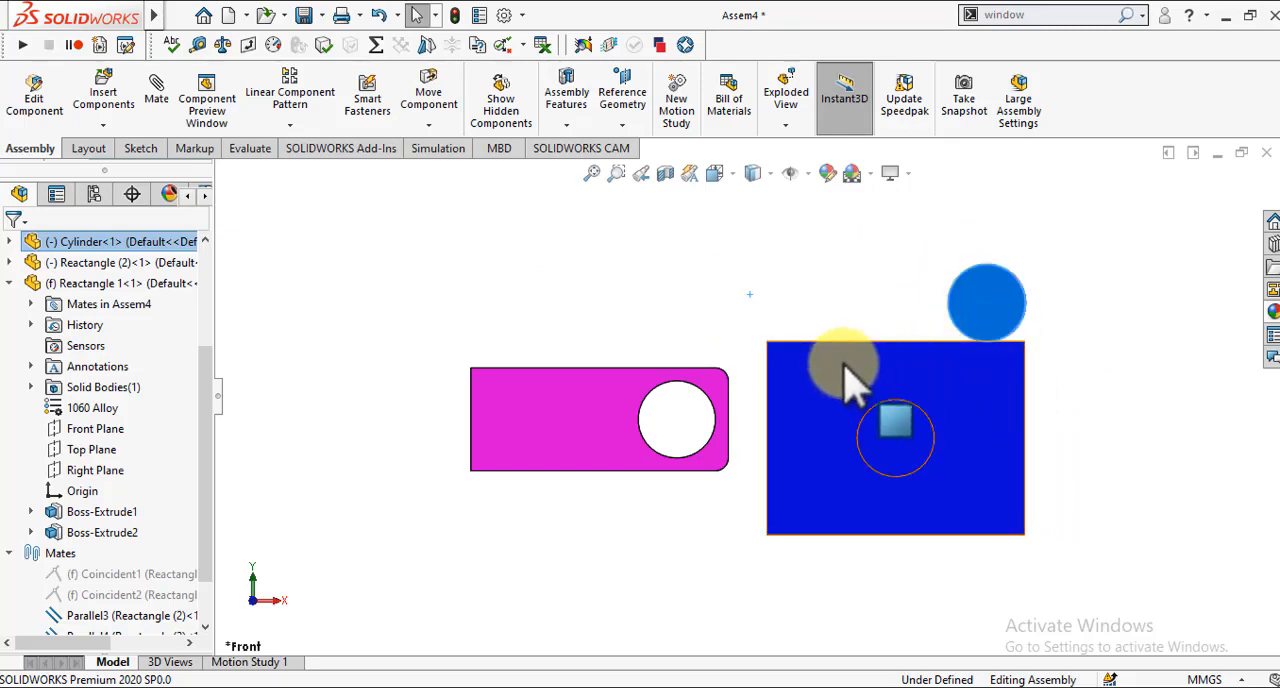
Step: Slide the yellow cylinder along the blue plate's long side and then along its own axis to test the tangent mate
{"action": "left_click", "coordinate": [975, 318]}
{"action": "left_click_drag", "start_coordinate": [975, 318], "coordinate": [895, 308]}
{"action": "left_click", "coordinate": [723, 280]}
{"action": "key", "text": "Up"}
{"action": "key", "text": "Up"}
{"action": "key", "text": "Up"}
{"action": "key", "text": "Up"}
{"action": "key", "text": "Up"}
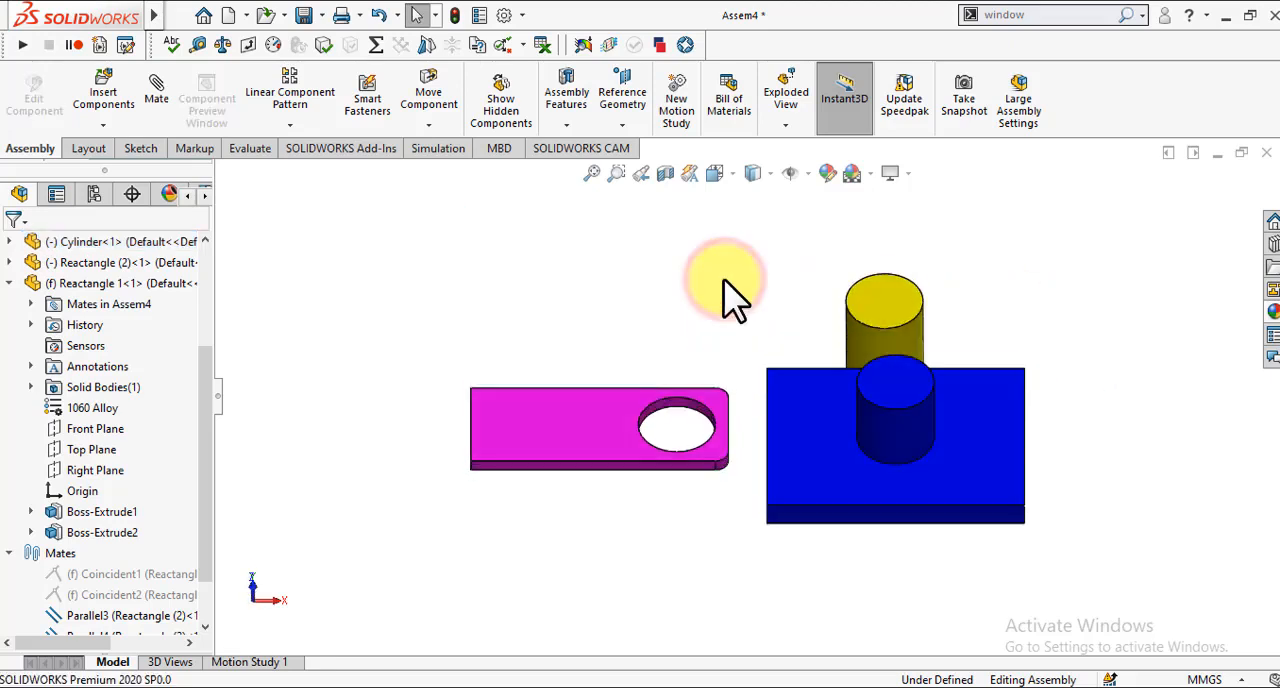
{"action": "key", "text": "Right"}
{"action": "key", "text": "Right"}
{"action": "key", "text": "Right"}
{"action": "key", "text": "Right"}
{"action": "key", "text": "Right"}
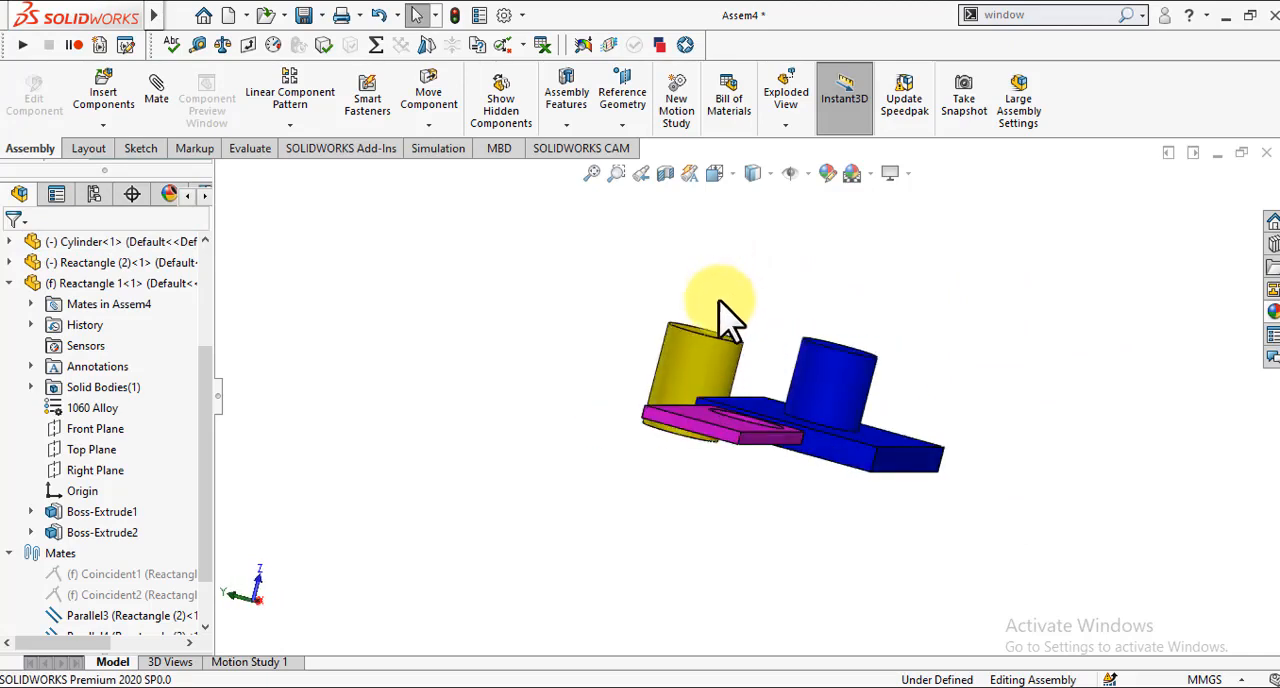
{"action": "left_click_drag", "start_coordinate": [706, 340], "coordinate": [670, 335]}
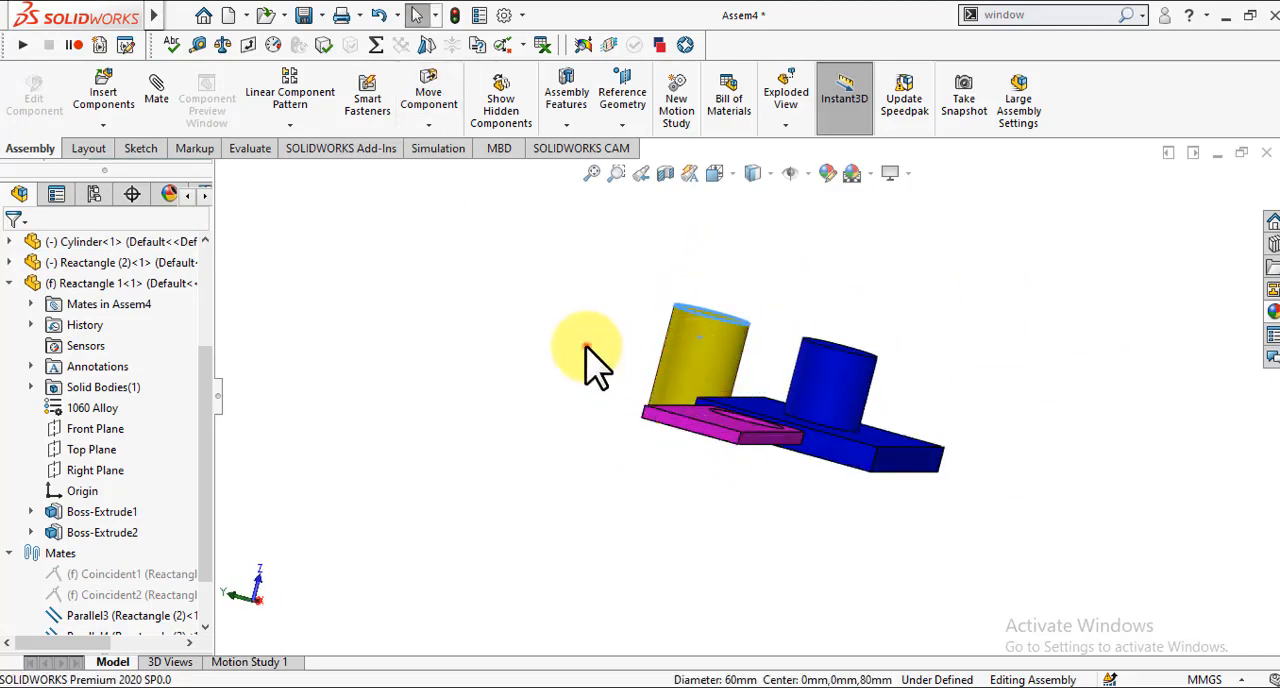
Step: Add a coincident mate between the blue plate's underside and the yellow cylinder's bottom face
{"action": "key", "text": "Right"}
{"action": "key", "text": "Right"}
{"action": "key", "text": "Up"}
{"action": "key", "text": "Up"}
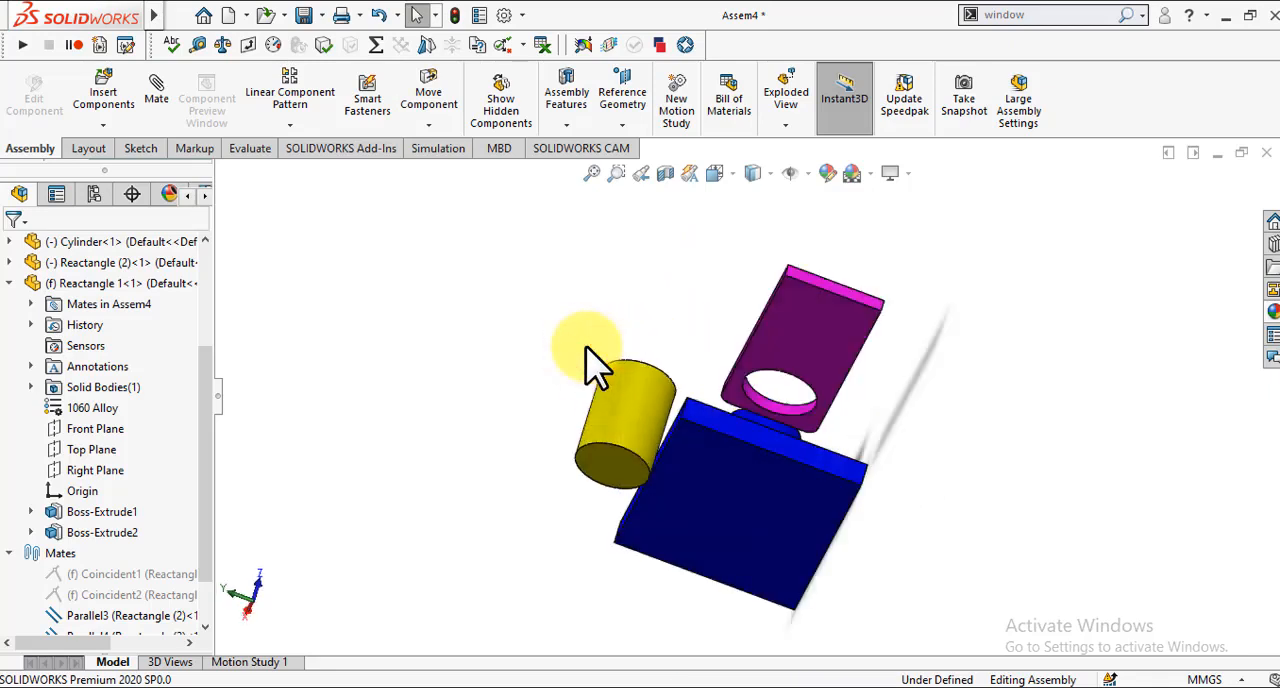
{"action": "left_click", "coordinate": [706, 483]}
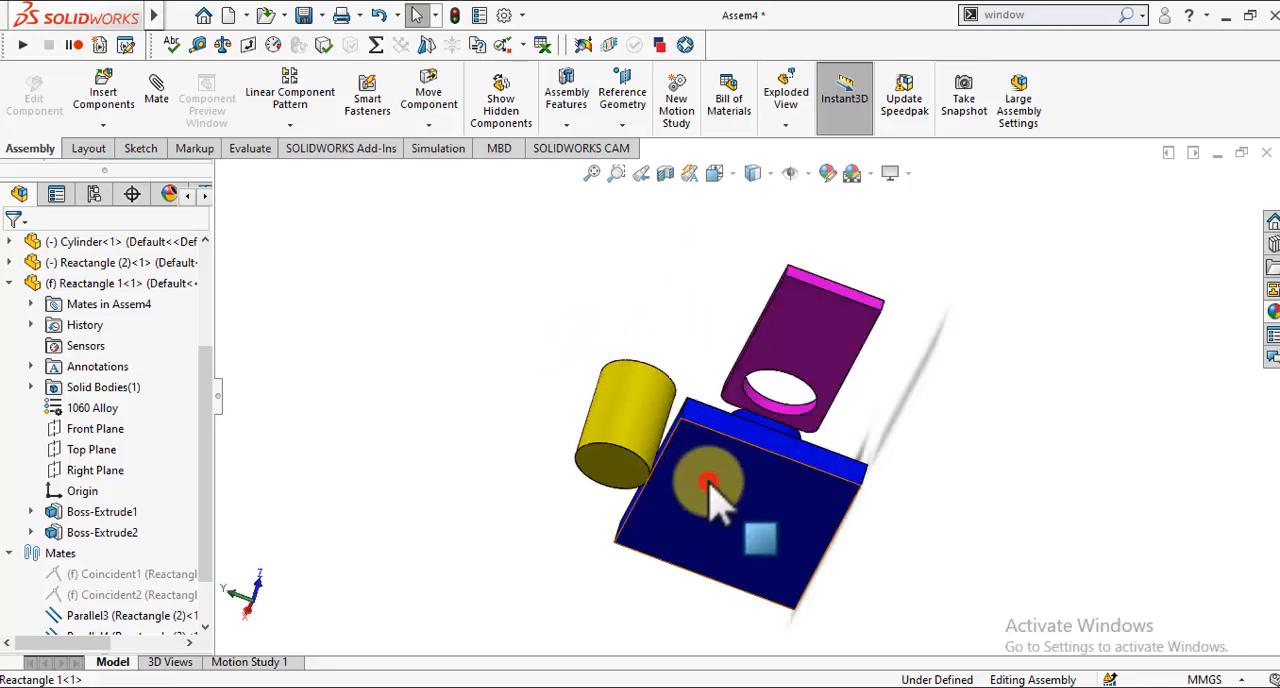
{"action": "left_click", "coordinate": [608, 484], "text": "ctrl"}
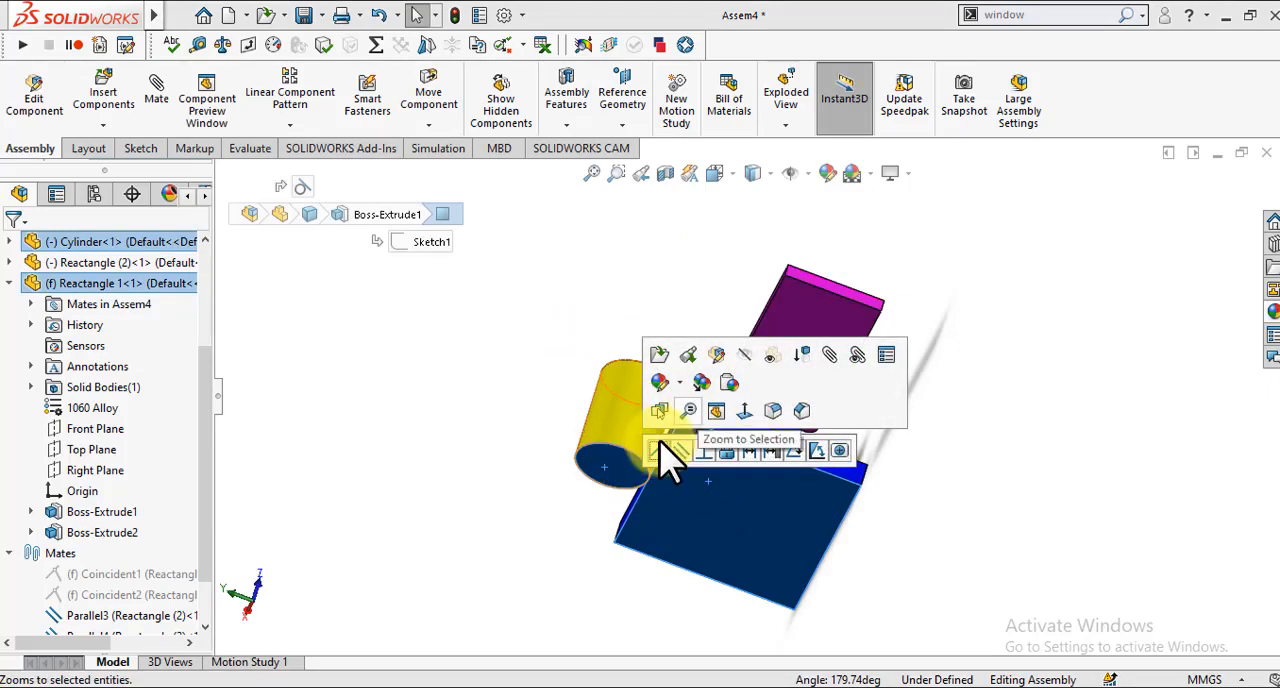
{"action": "left_click", "coordinate": [660, 451]}
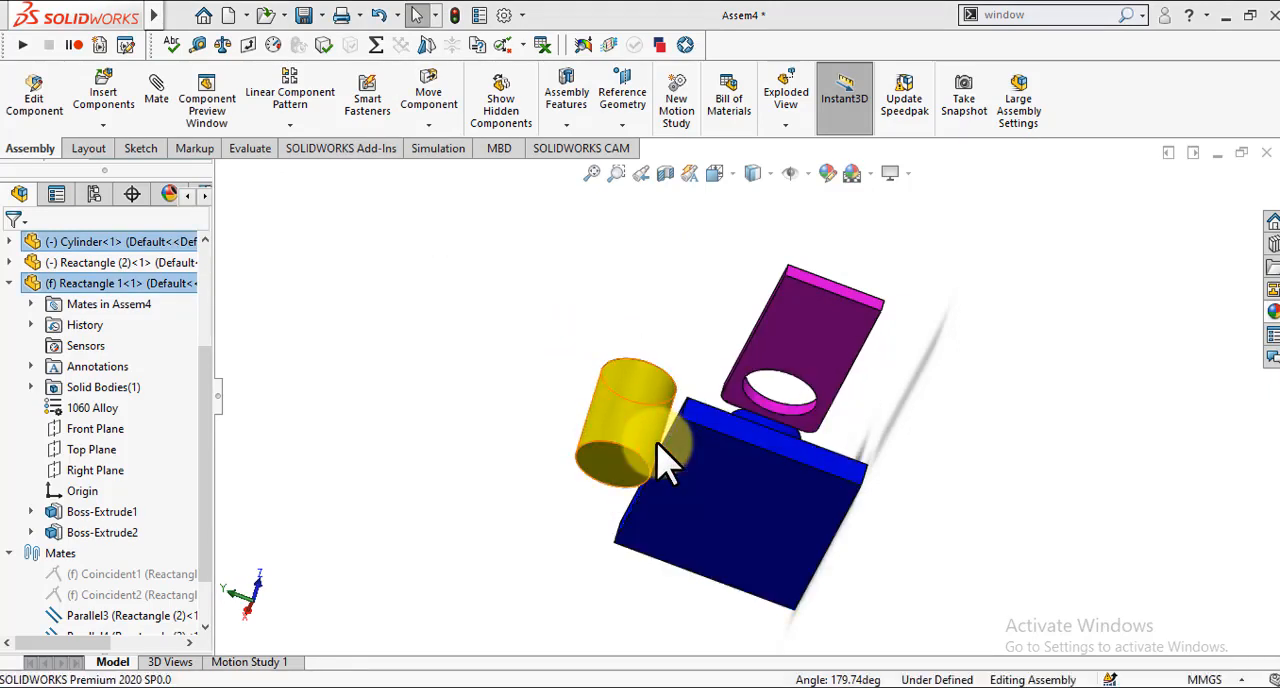
{"action": "left_click", "coordinate": [480, 357]}
Step: Slide the yellow cylinder along the blue plate's long side to test the coincident mate together with the tangent mate
{"action": "key", "text": "Left"}
{"action": "key", "text": "Left"}
{"action": "key", "text": "Left"}
{"action": "key", "text": "Left"}
{"action": "key", "text": "Left"}
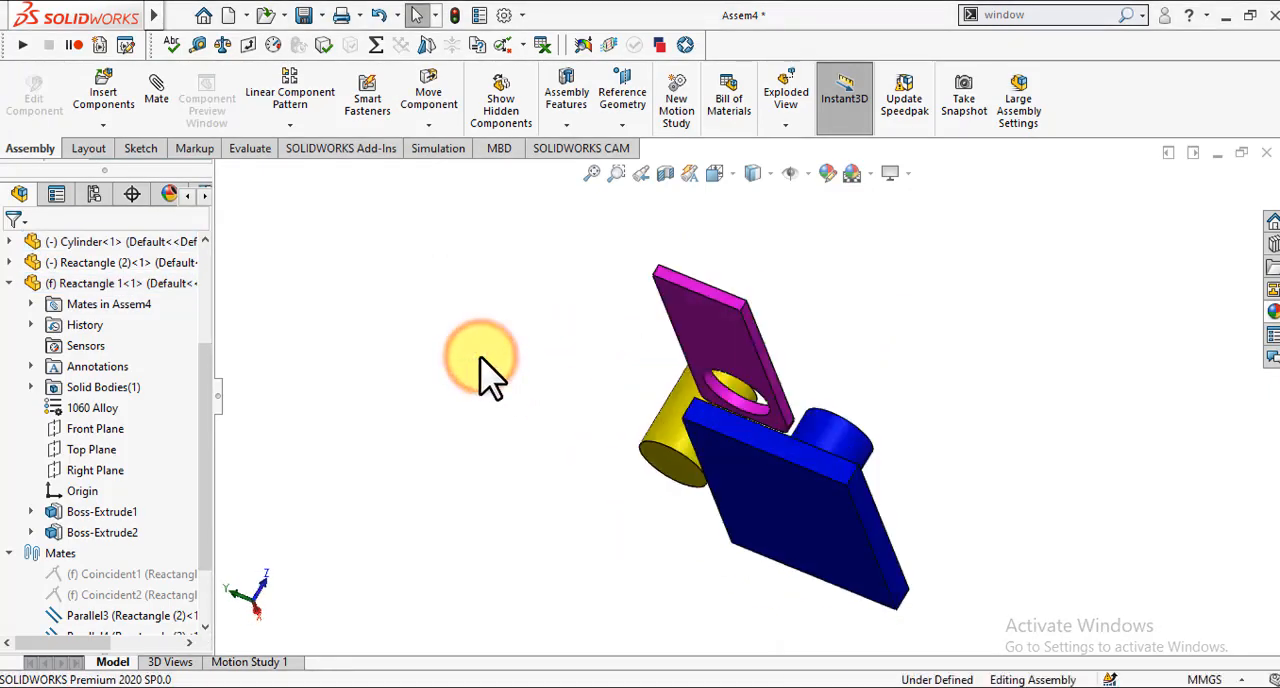
{"action": "key", "text": "Up"}
{"action": "key", "text": "Up"}
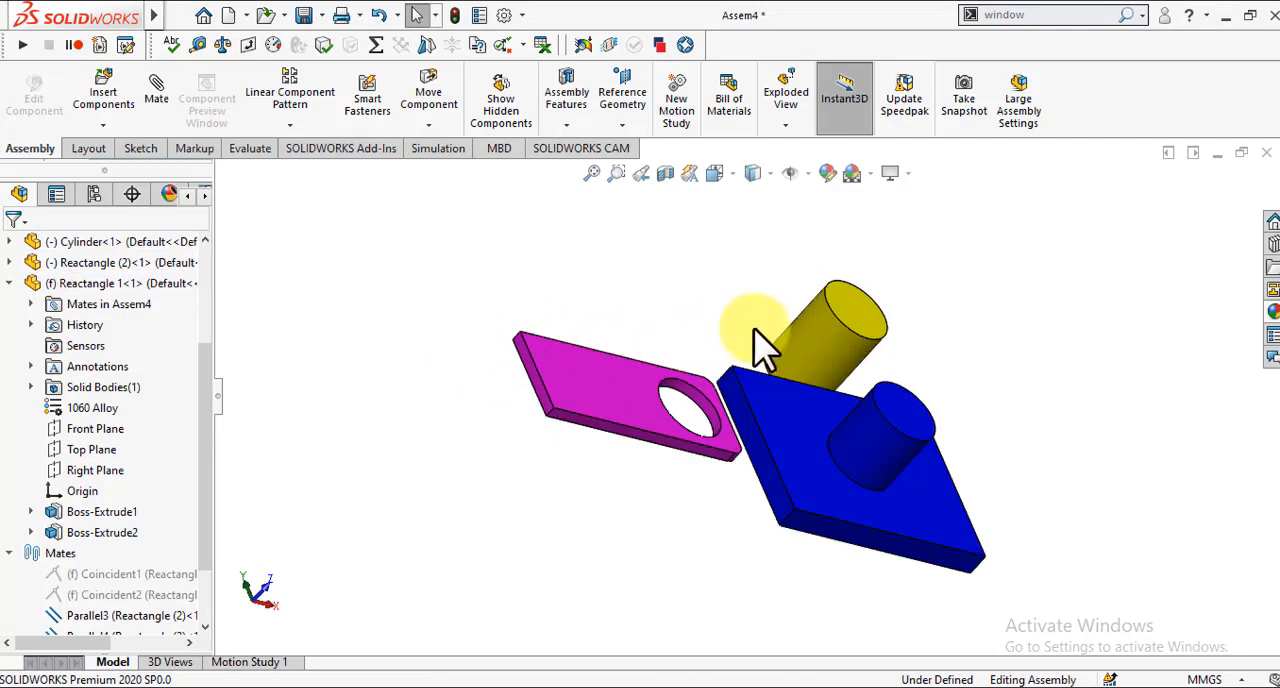
{"action": "left_click", "coordinate": [809, 314]}
{"action": "left_click_drag", "start_coordinate": [810, 380], "coordinate": [1000, 300]}
{"action": "left_click", "coordinate": [783, 303]}
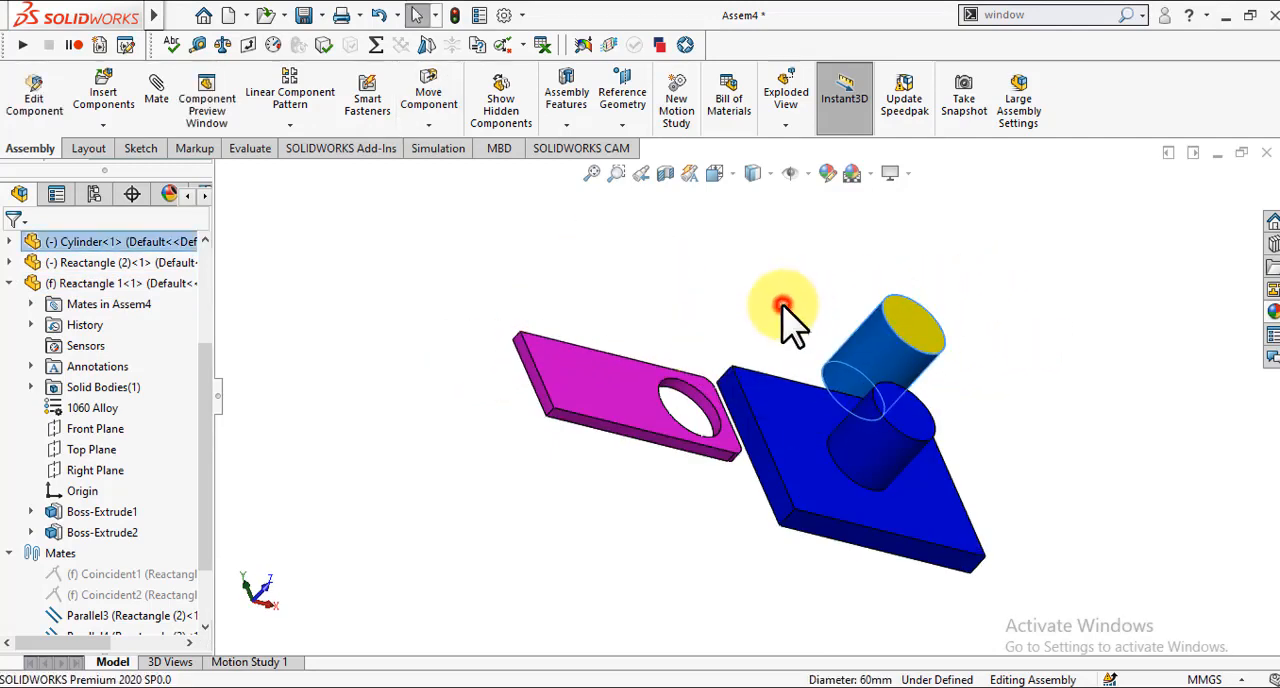
Step: Try to add a lock mate between the magenta plate and the blue plate
{"action": "key", "text": "Left"}
{"action": "key", "text": "Left"}
{"action": "key", "text": "Left"}
{"action": "key", "text": "Left"}
{"action": "key", "text": "Up"}
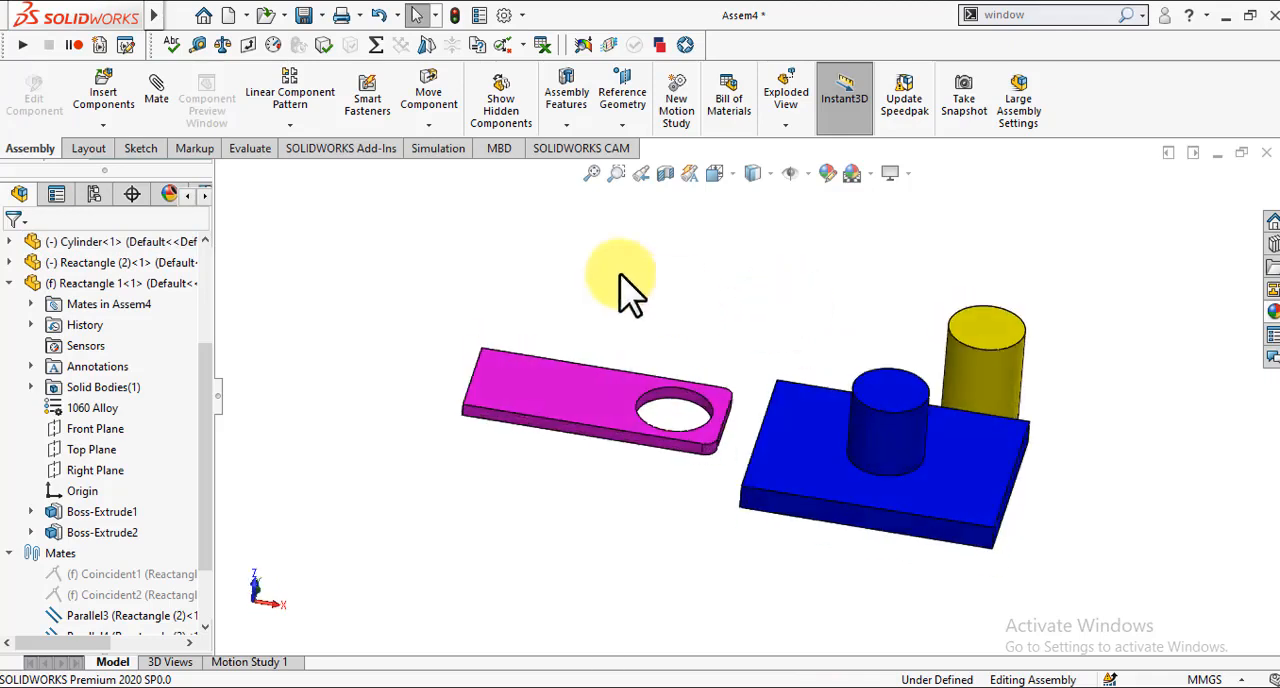
{"action": "left_click", "coordinate": [160, 94]}
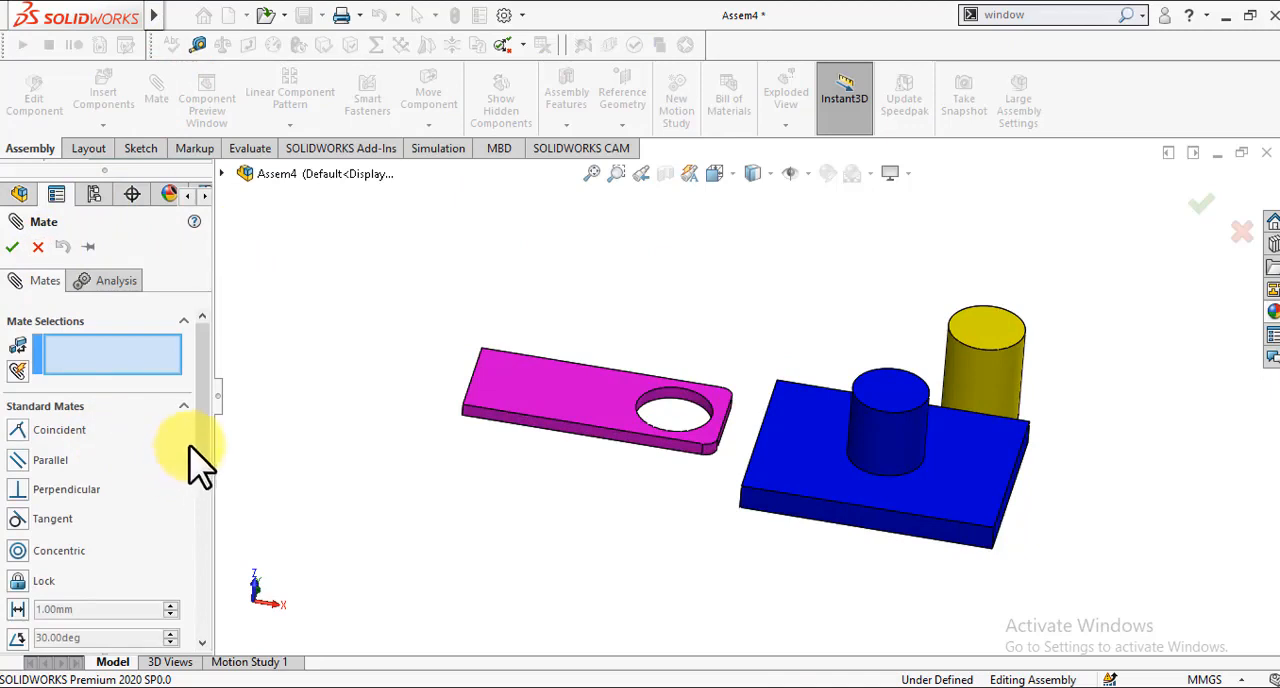
{"action": "left_click_drag", "start_coordinate": [205, 430], "coordinate": [203, 466]}
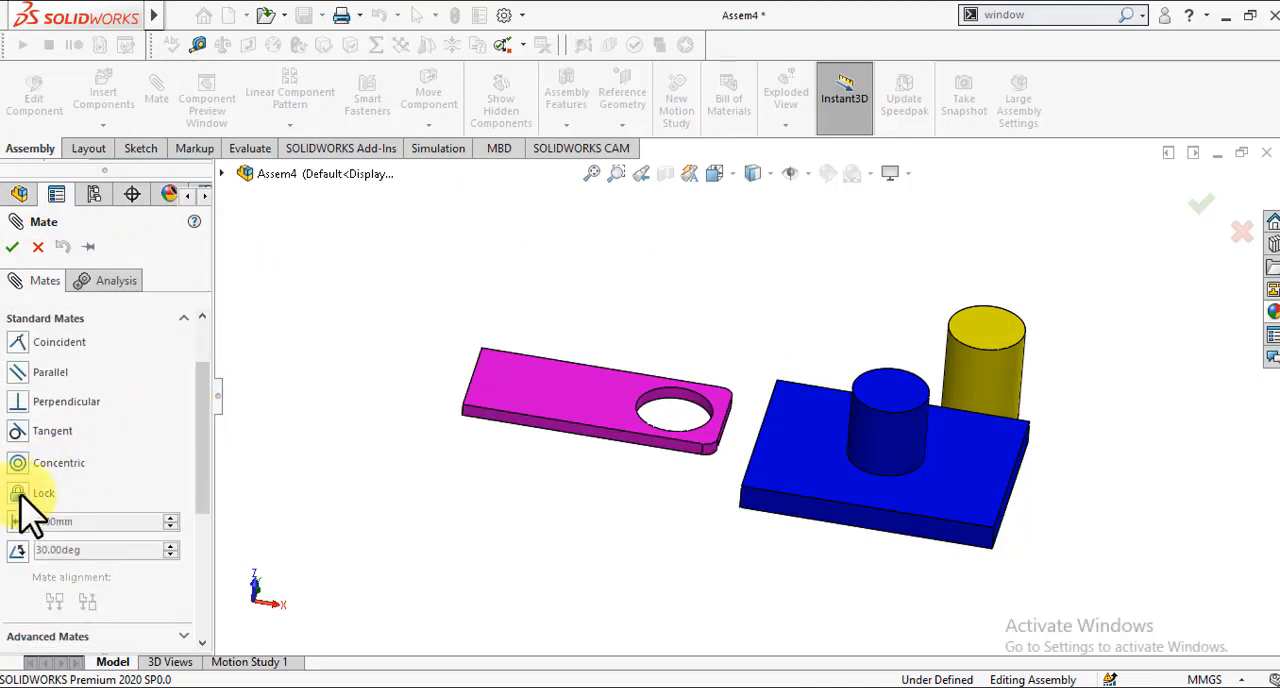
{"action": "left_click", "coordinate": [600, 410]}
{"action": "left_click", "coordinate": [800, 435]}
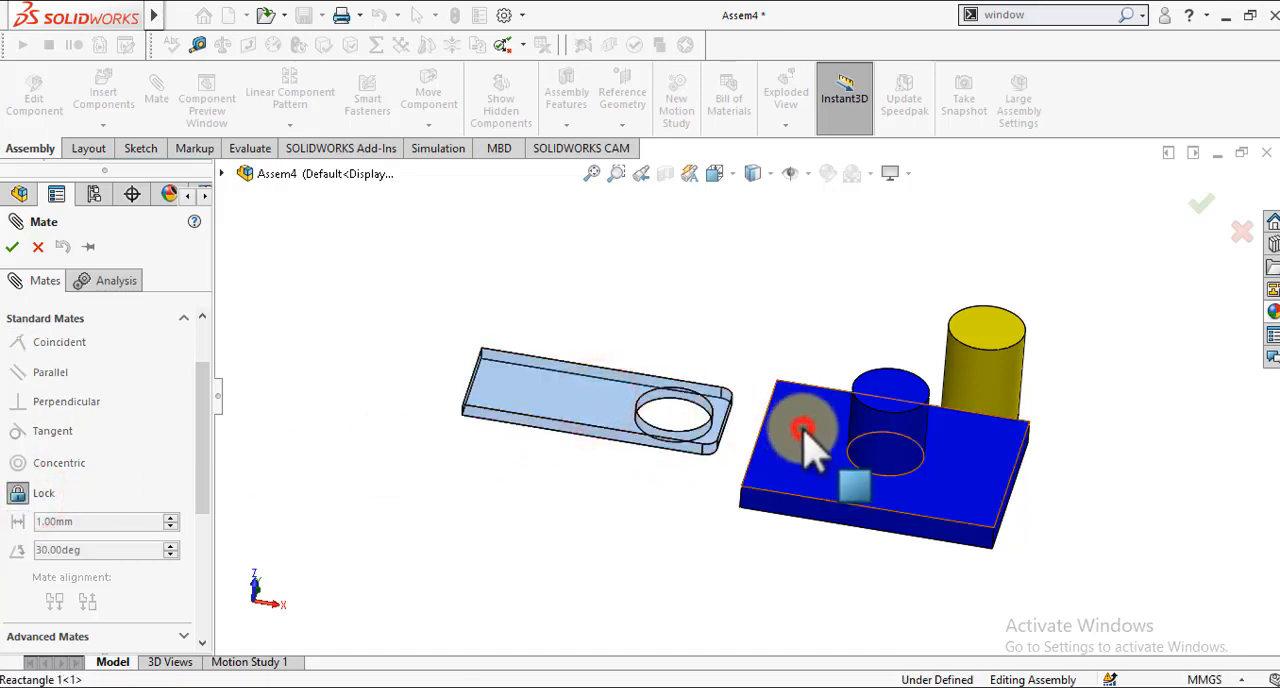
{"action": "left_click", "coordinate": [878, 459]}
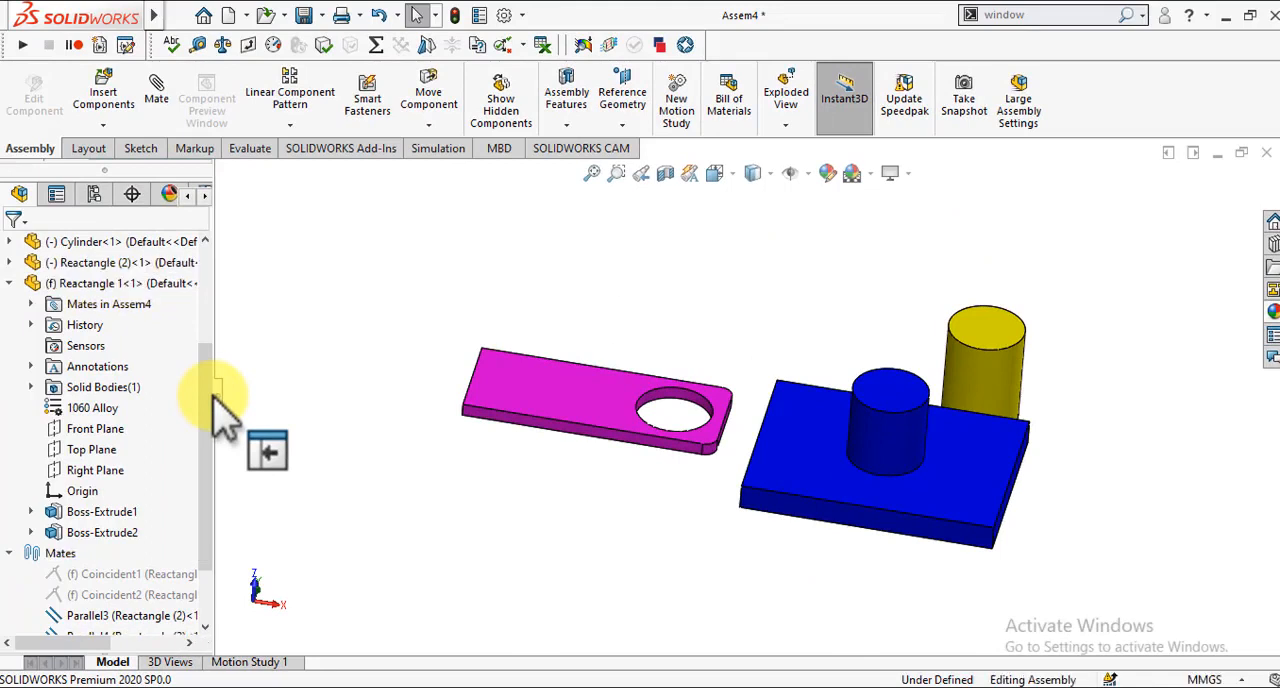
Step: View the magenta plate's mates and delete its two parallel mates and its distance mate
{"action": "left_click_drag", "start_coordinate": [222, 410], "coordinate": [656, 401]}
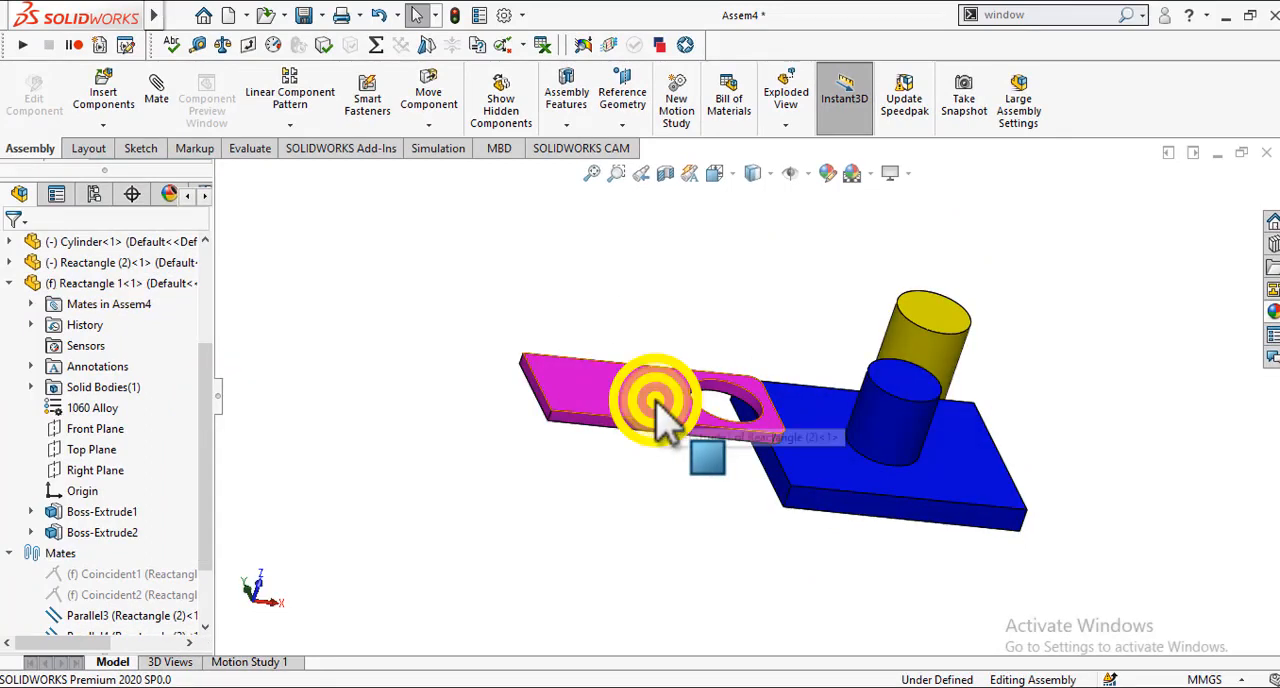
{"action": "right_click", "coordinate": [657, 403]}
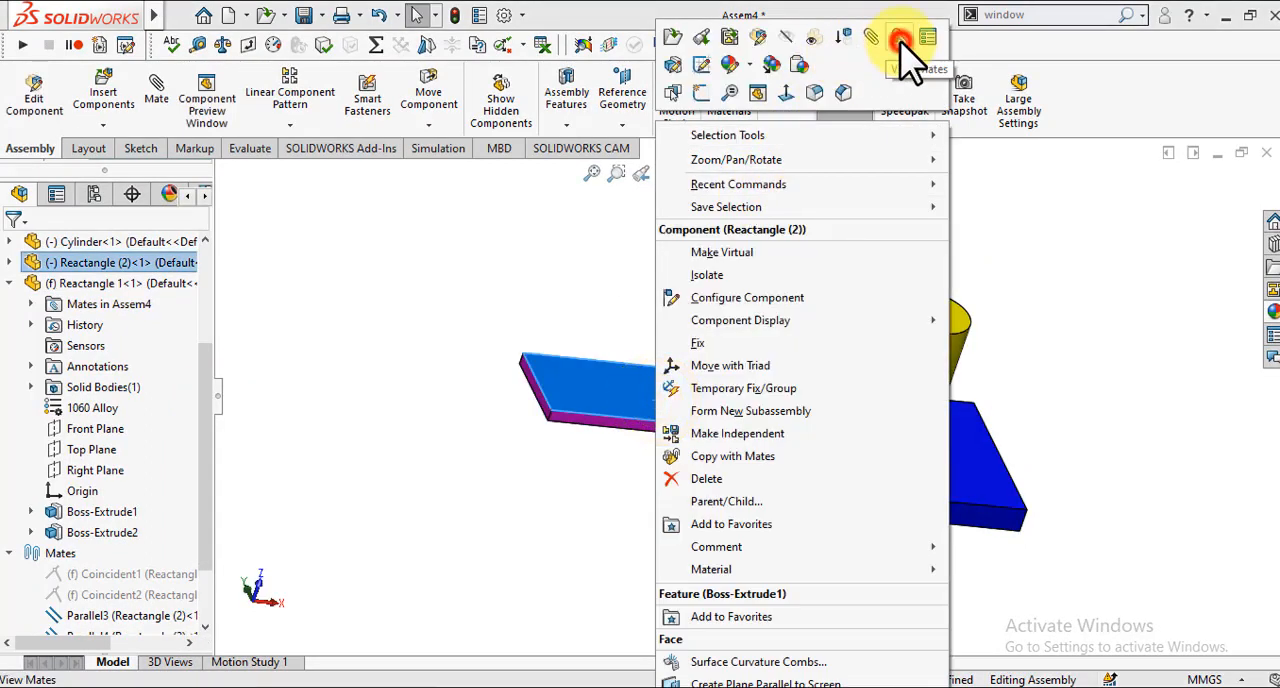
{"action": "left_click", "coordinate": [901, 42]}
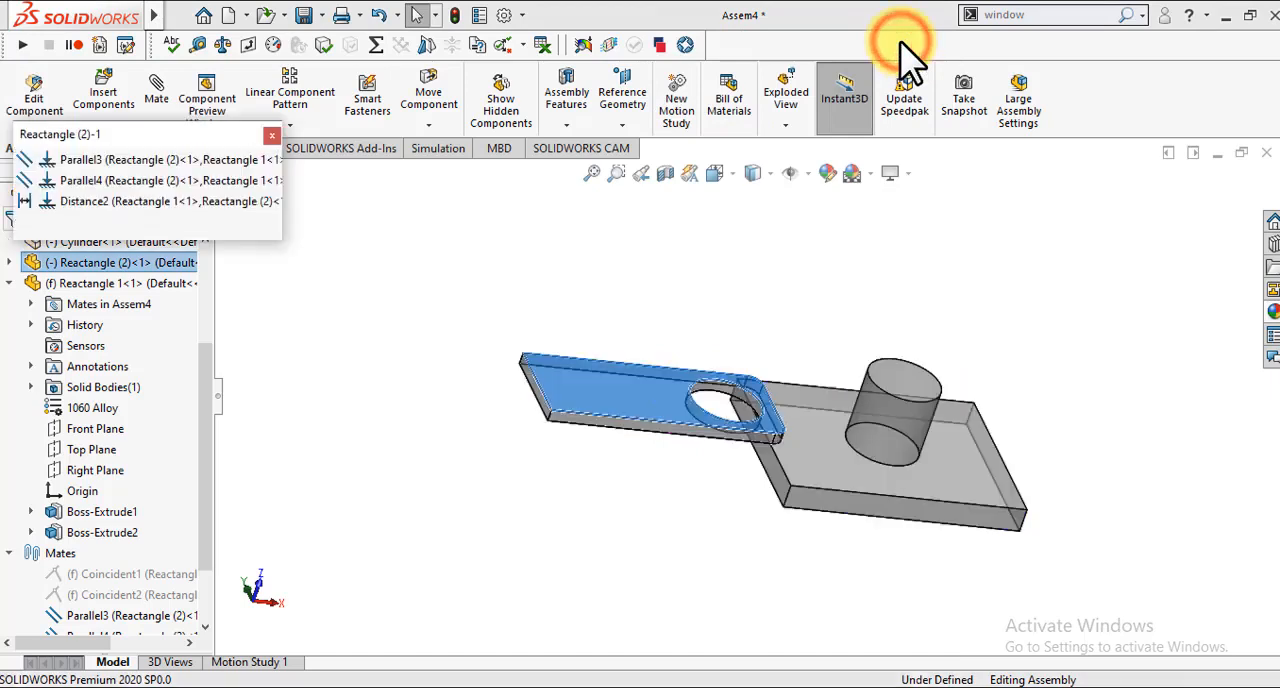
{"action": "left_click", "coordinate": [240, 162]}
{"action": "left_click", "coordinate": [238, 181], "text": "ctrl"}
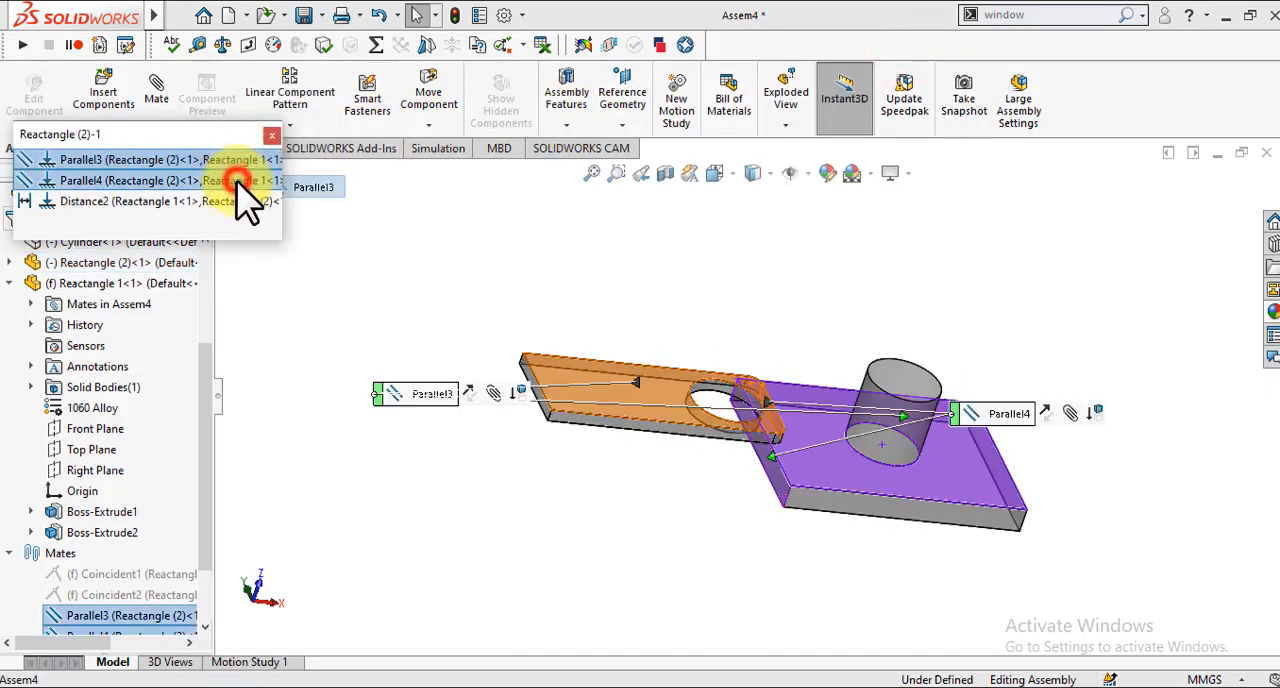
{"action": "left_click", "coordinate": [240, 202], "text": "ctrl"}
{"action": "key", "text": "Delete"}
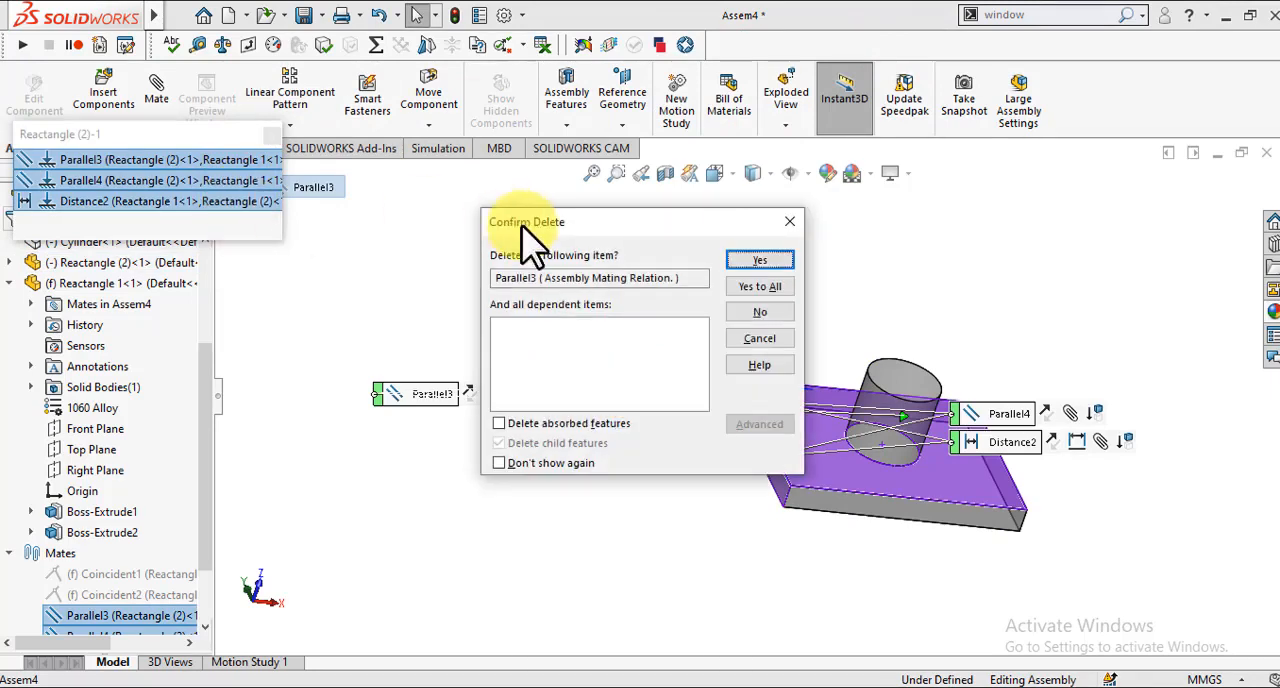
{"action": "left_click", "coordinate": [745, 289]}
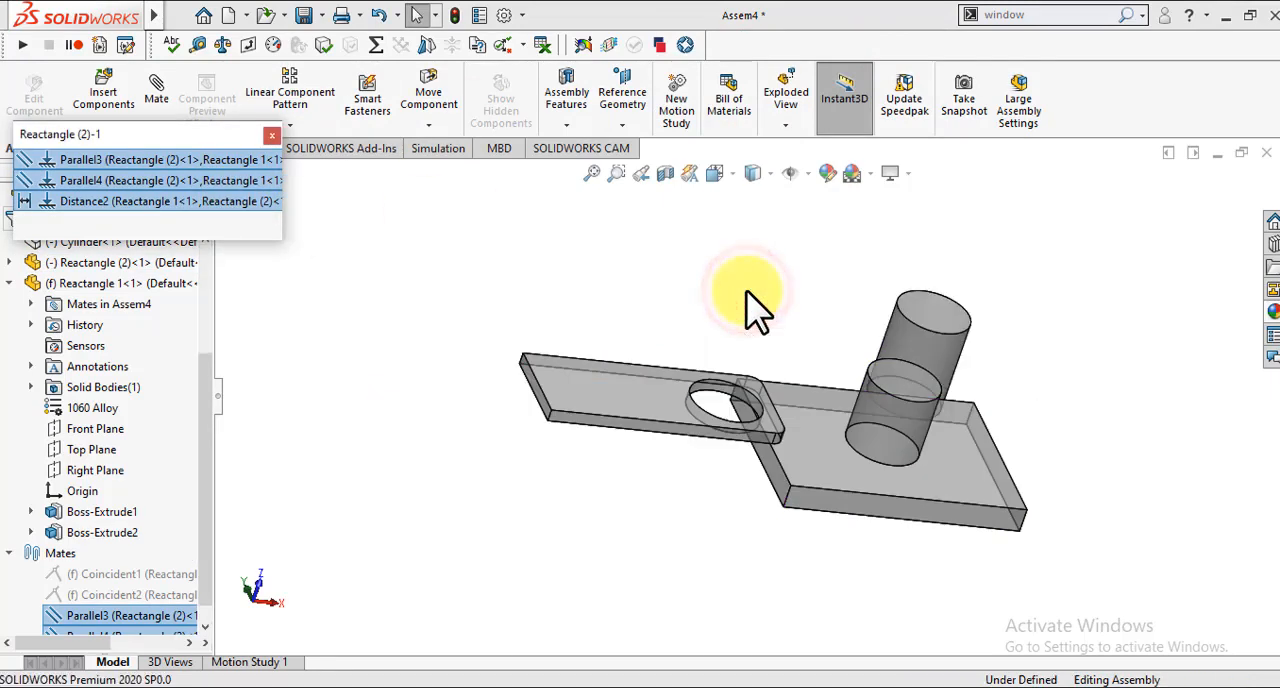
{"action": "left_click", "coordinate": [273, 136]}
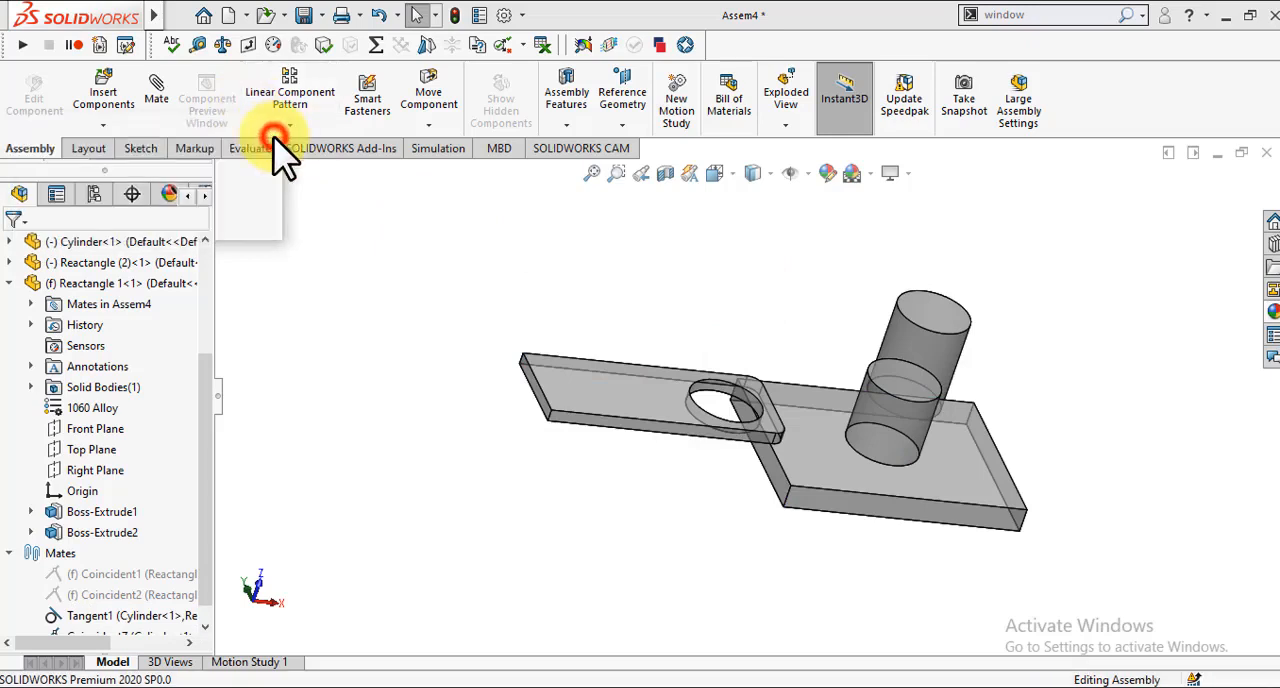
{"action": "left_click", "coordinate": [378, 342]}
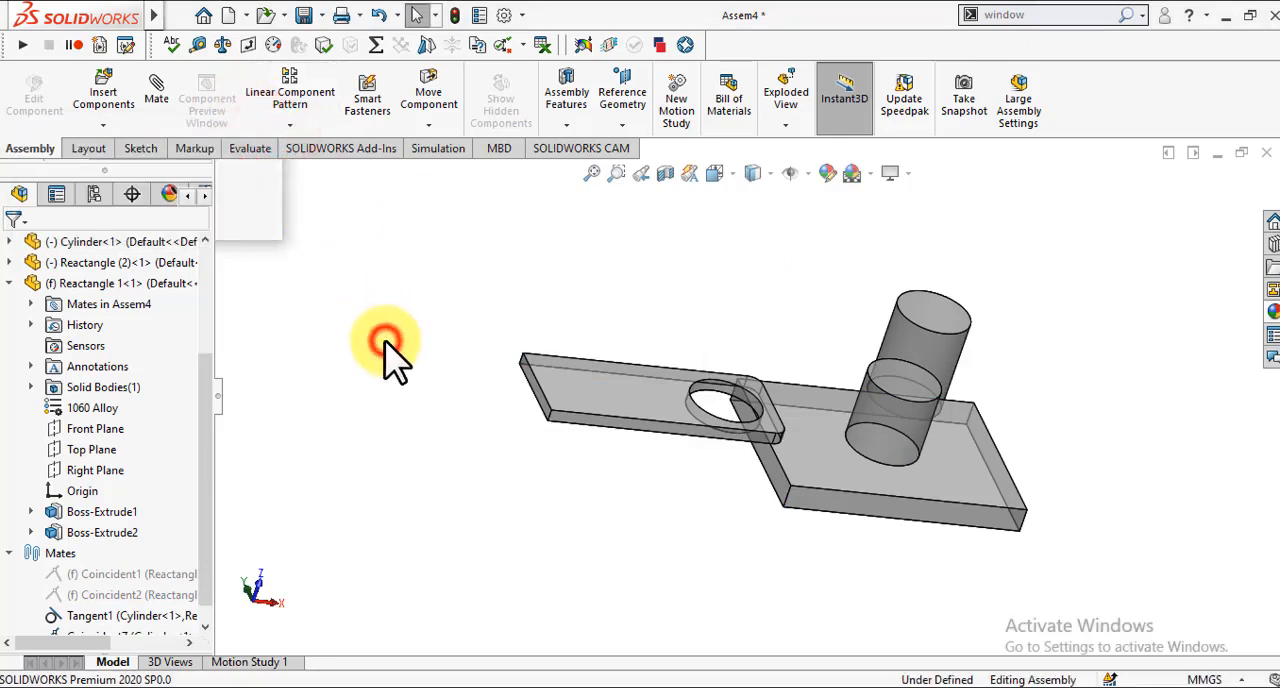
{"action": "left_click", "coordinate": [150, 88]}
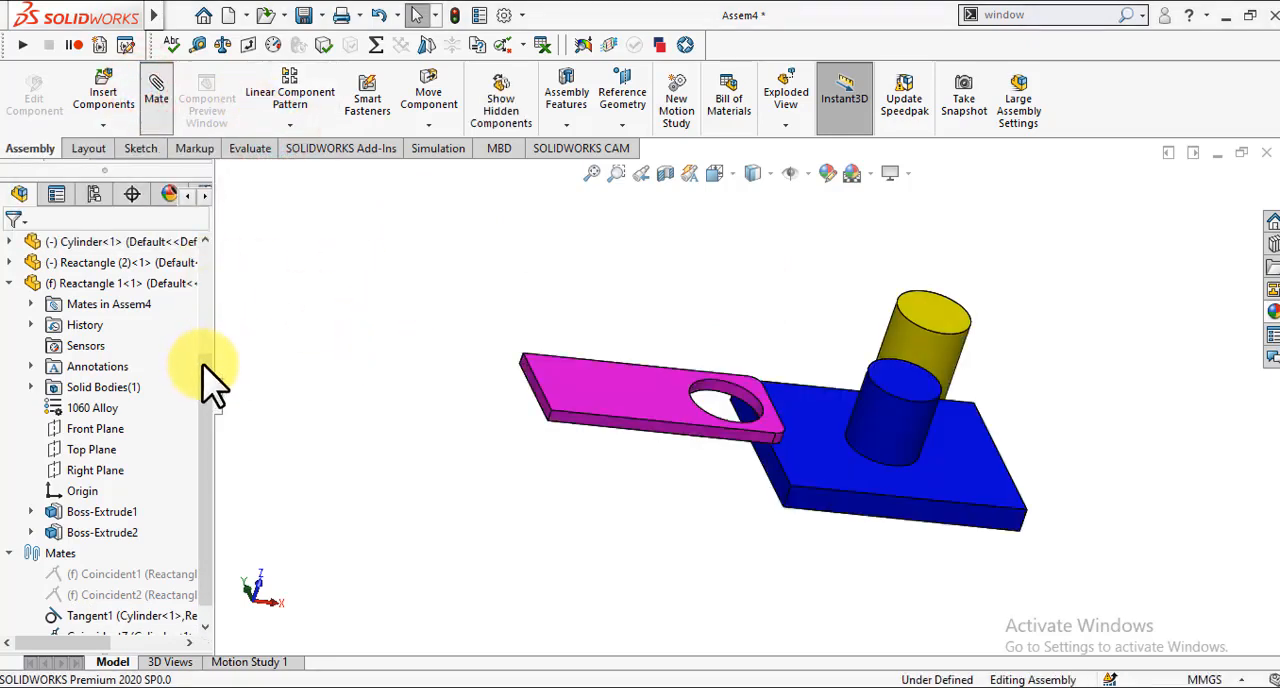
{"action": "left_click", "coordinate": [205, 364]}
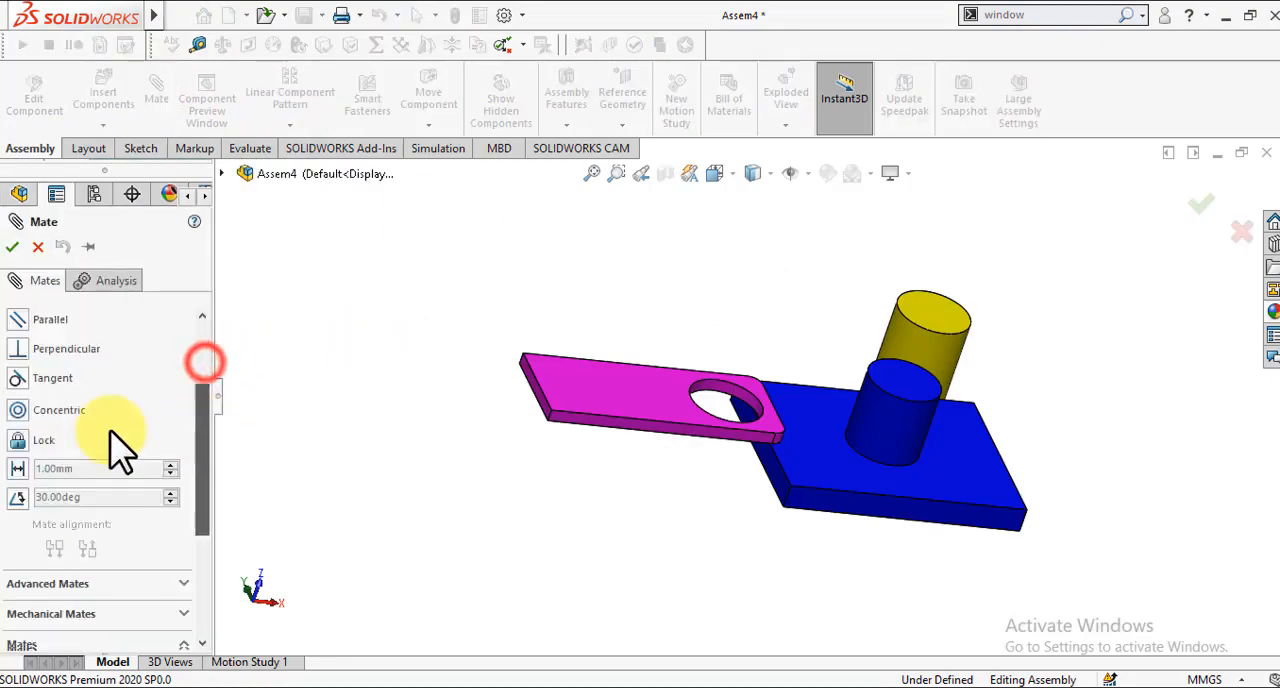
{"action": "left_click", "coordinate": [44, 346]}
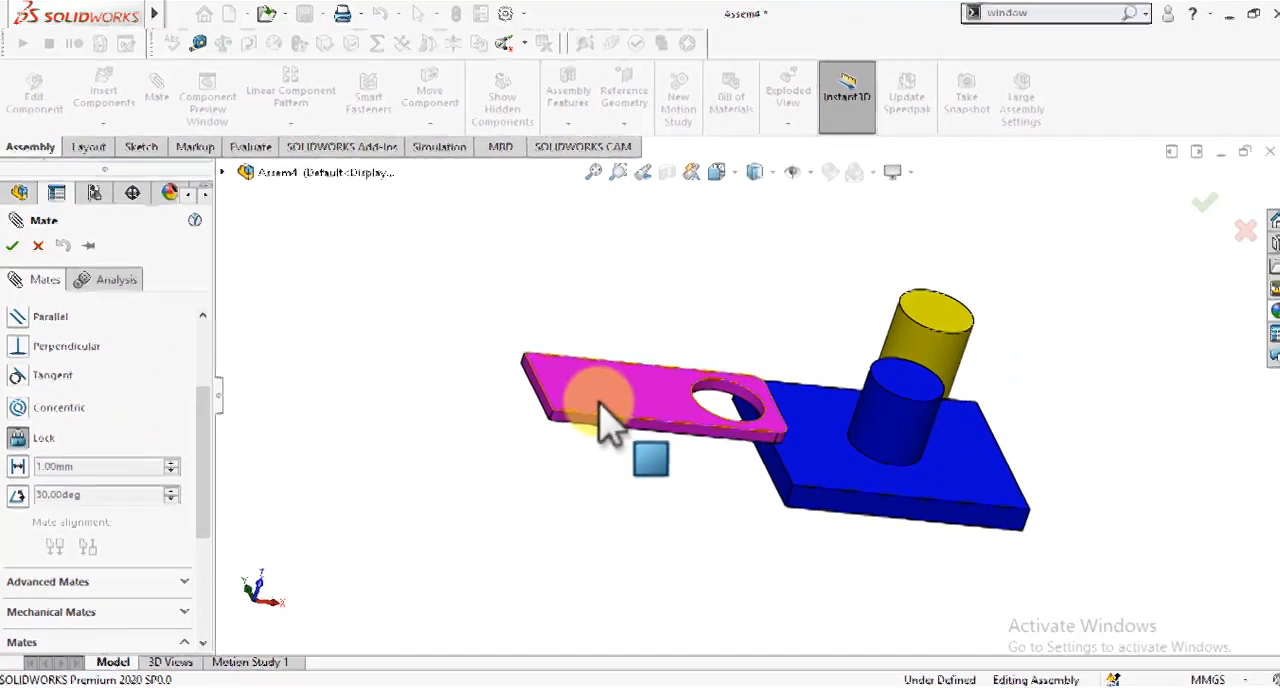
{"action": "left_click", "coordinate": [598, 408]}
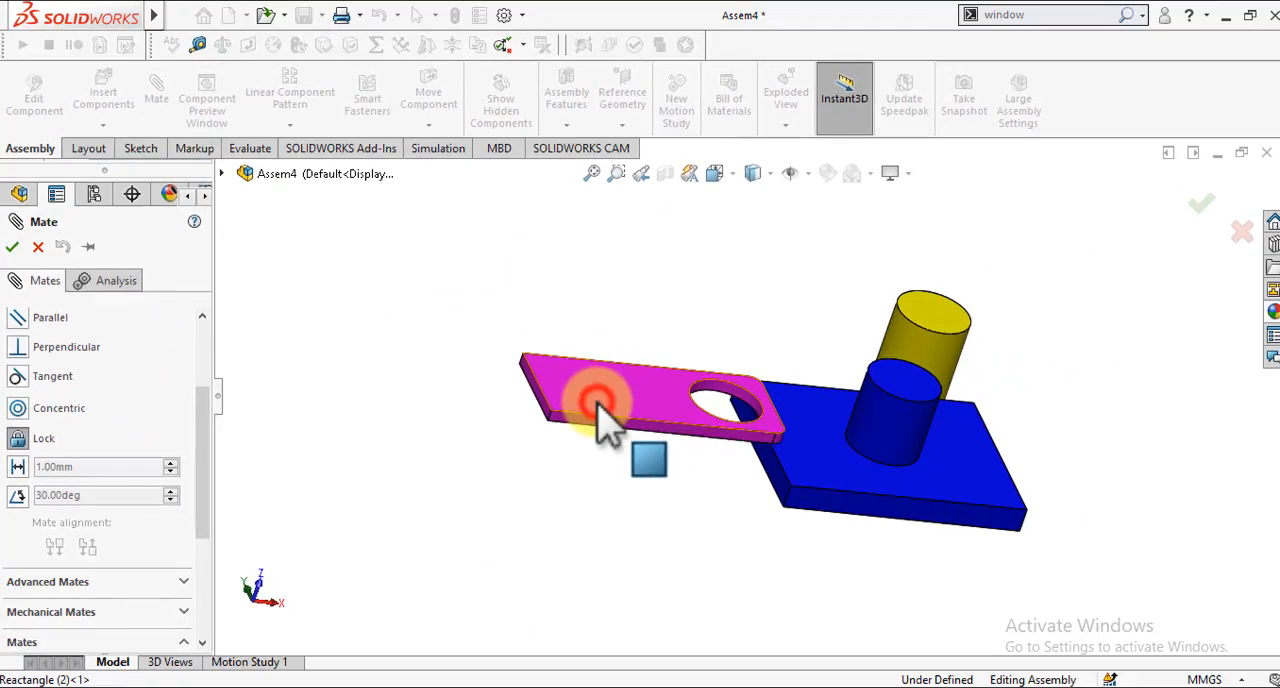
{"action": "left_click", "coordinate": [37, 247]}
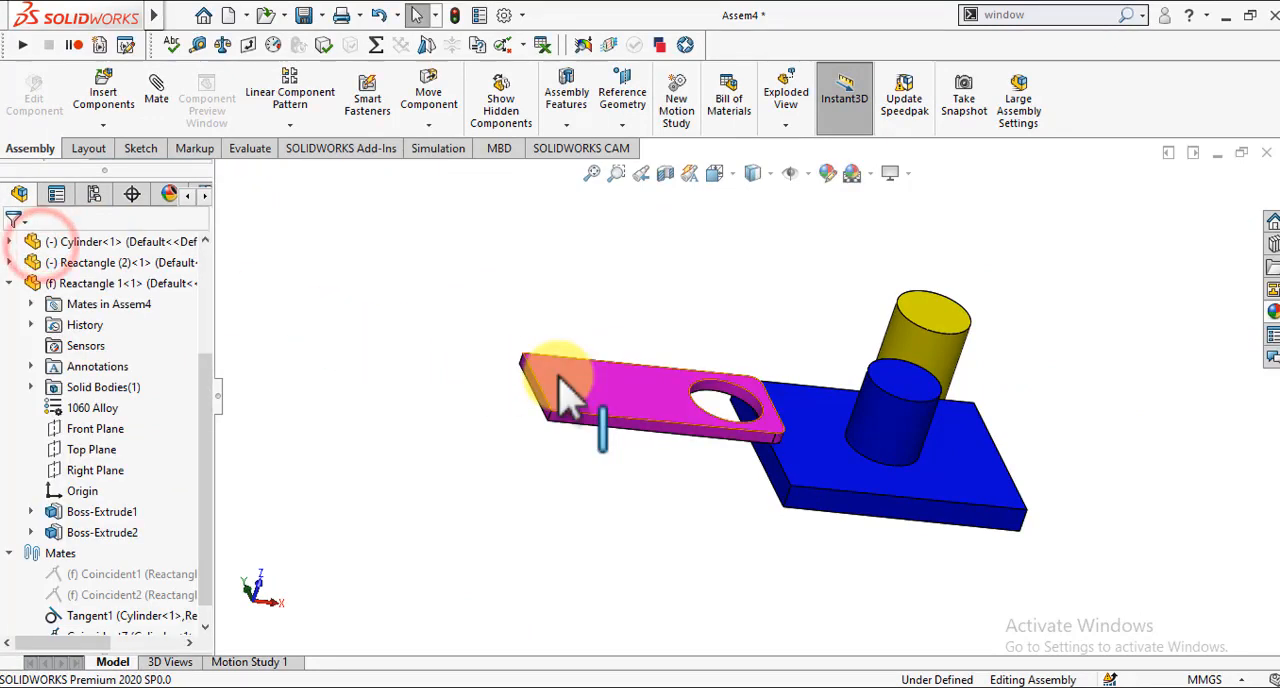
Step: Review the mates attached to the blue plate and close the mate list
{"action": "right_click", "coordinate": [826, 455]}
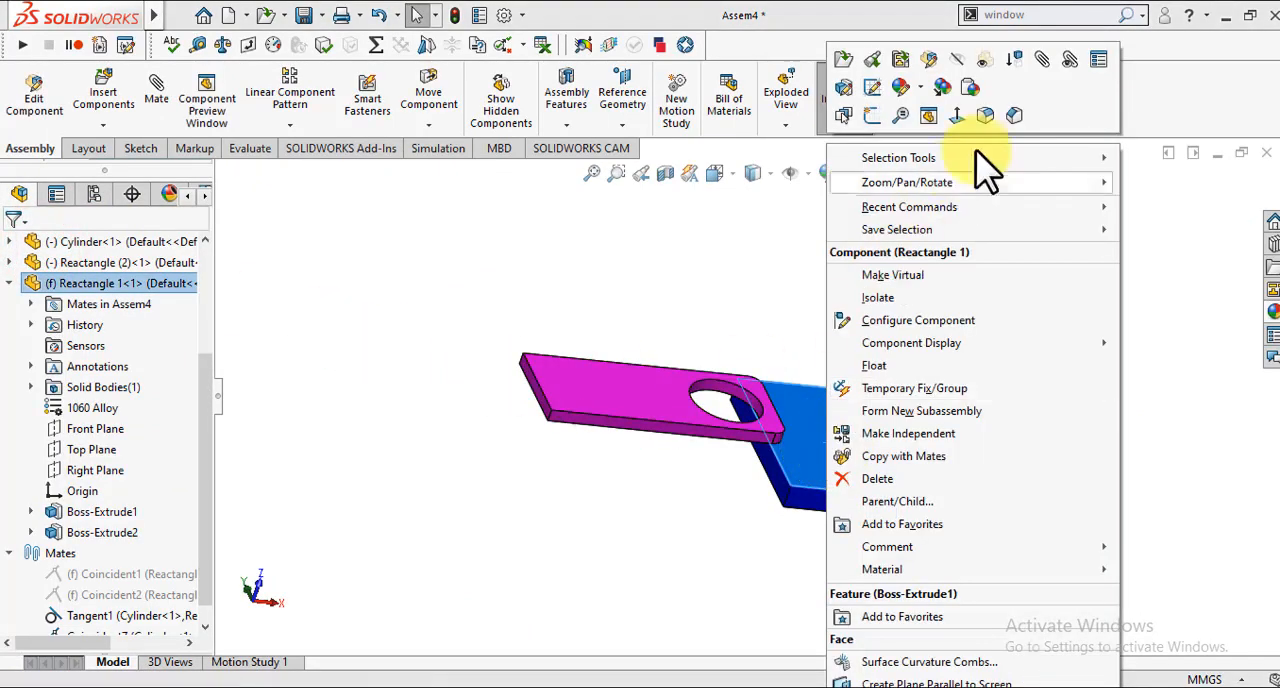
{"action": "left_click", "coordinate": [1066, 62]}
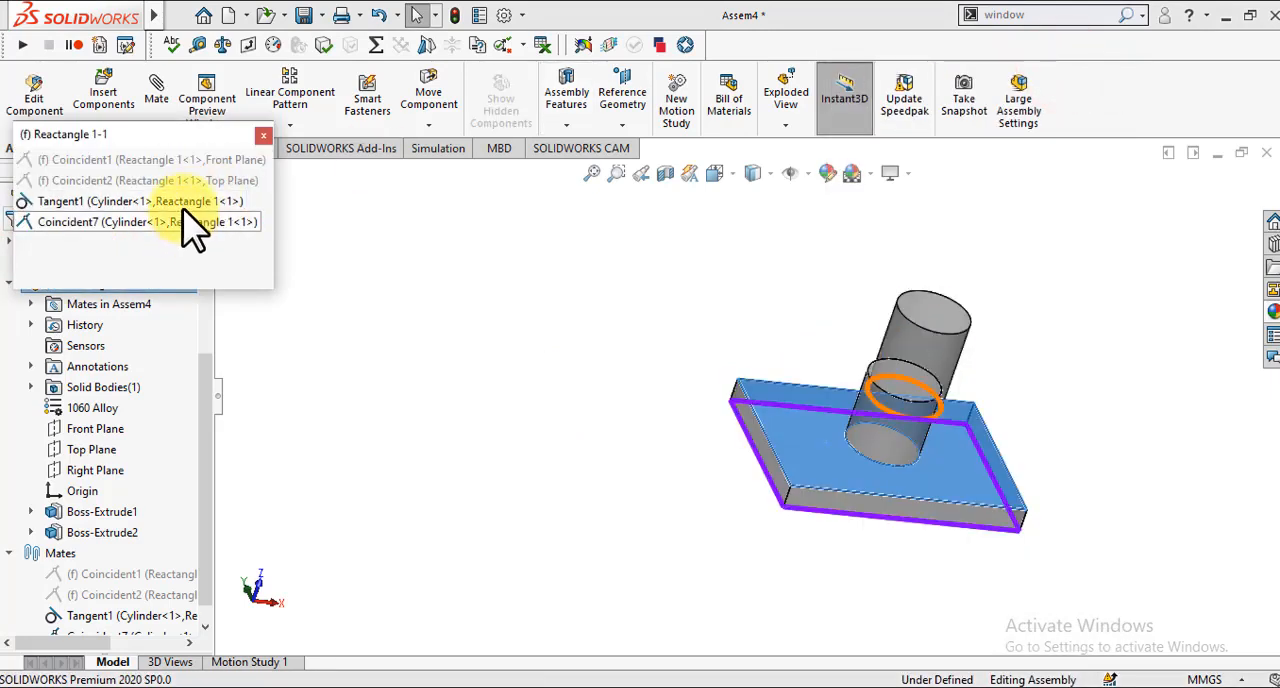
{"action": "left_click", "coordinate": [263, 136]}
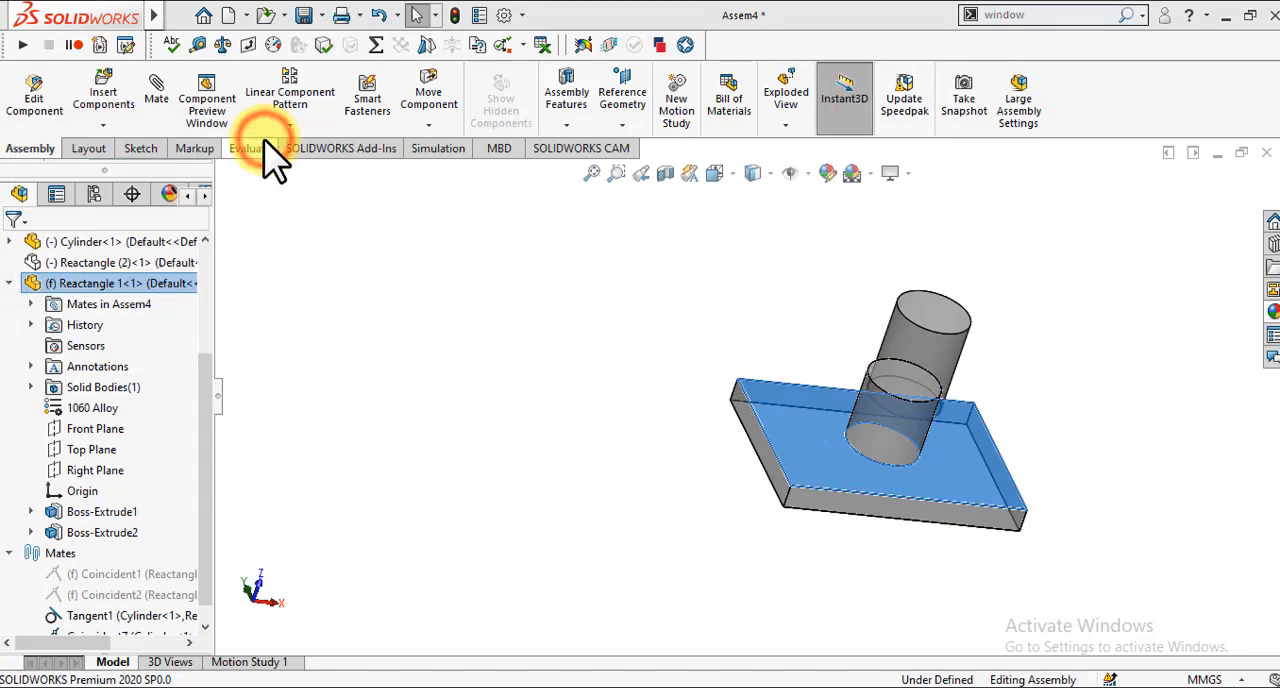
{"action": "left_click", "coordinate": [463, 402]}
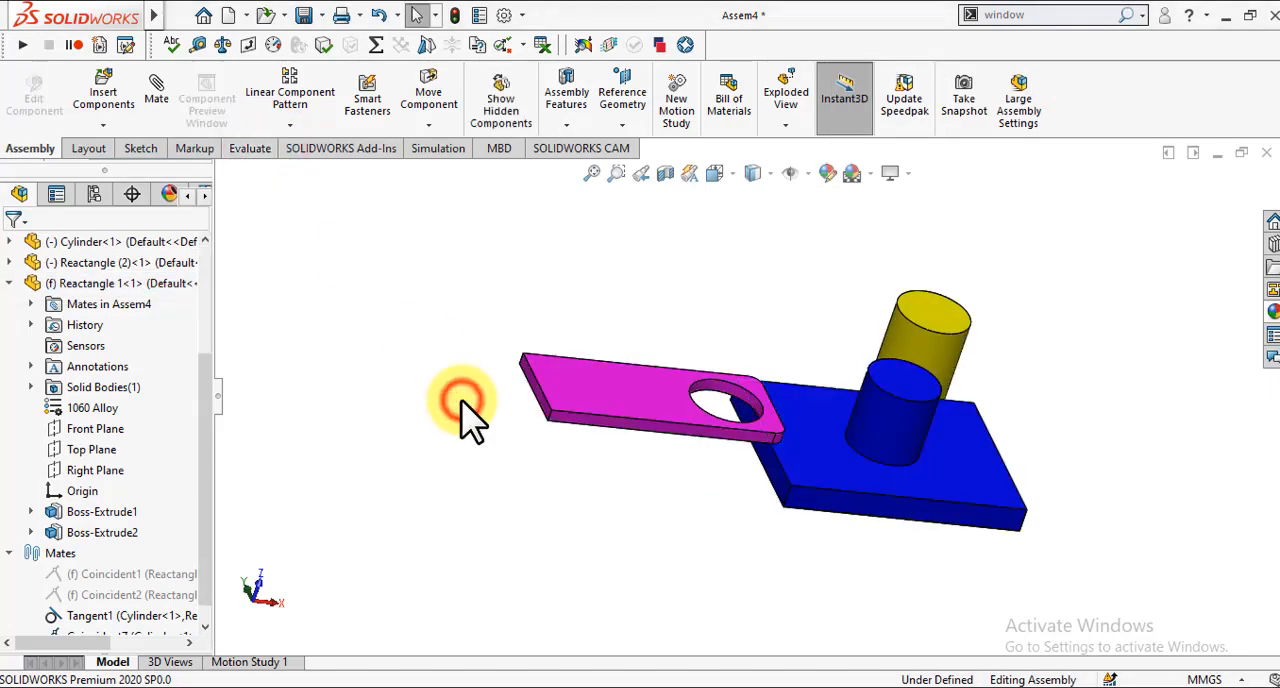
Step: Add a lock mate between the magenta plate and the blue plate, and close the mate command
{"action": "left_click", "coordinate": [160, 97]}
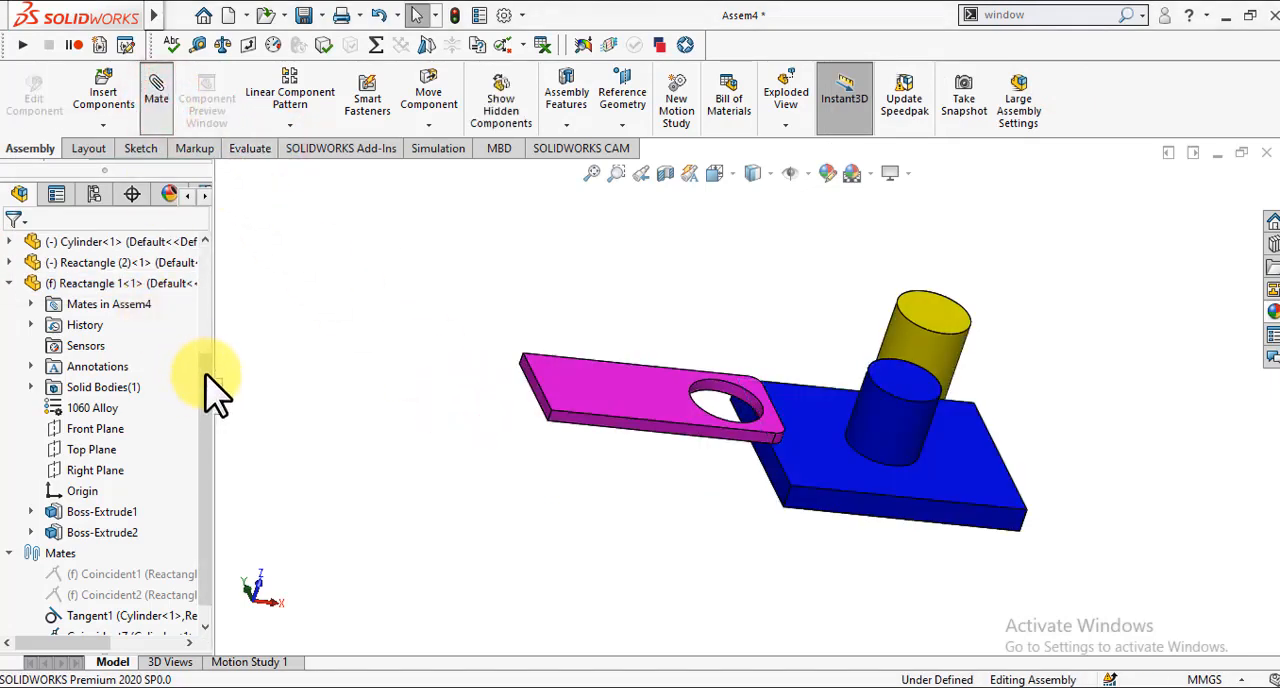
{"action": "left_click", "coordinate": [206, 366]}
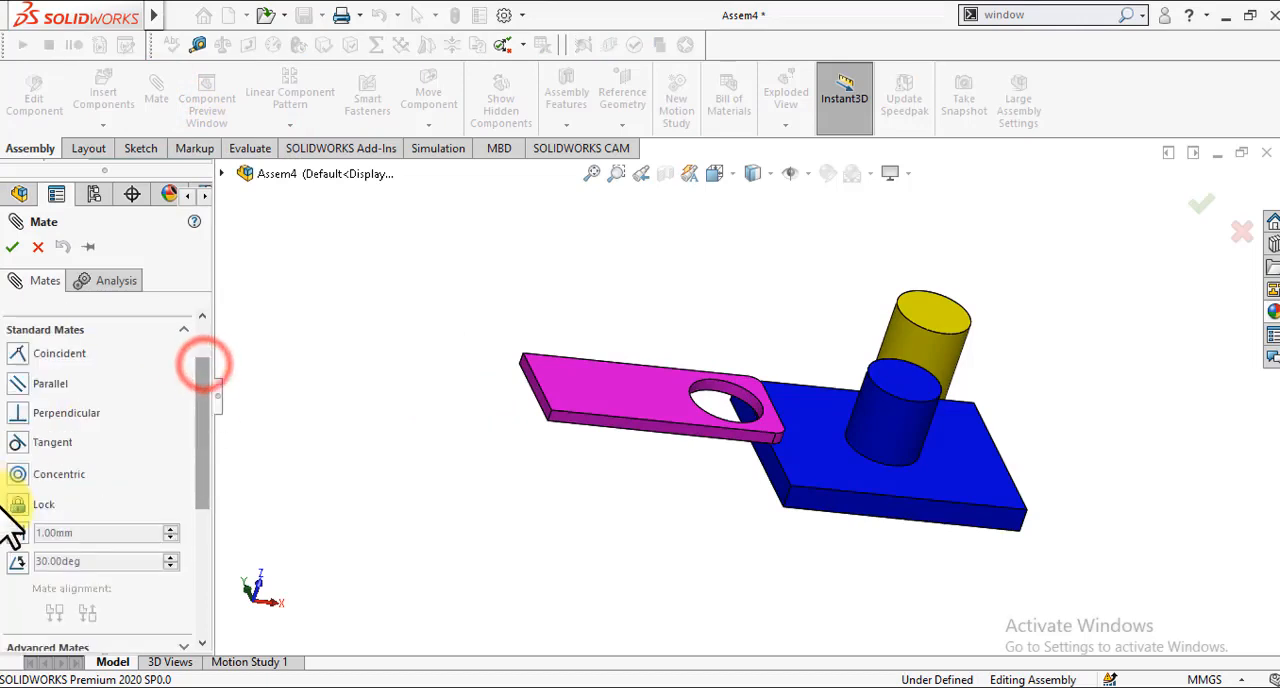
{"action": "left_click", "coordinate": [556, 372]}
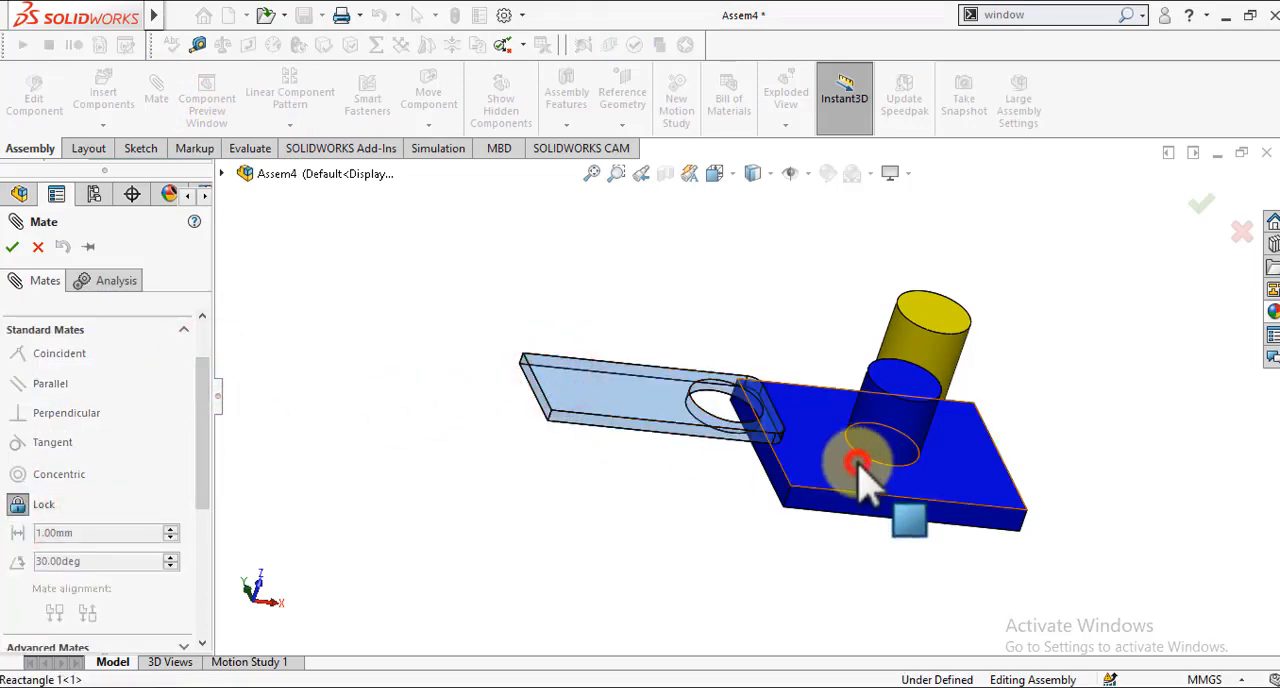
{"action": "left_click", "coordinate": [858, 464]}
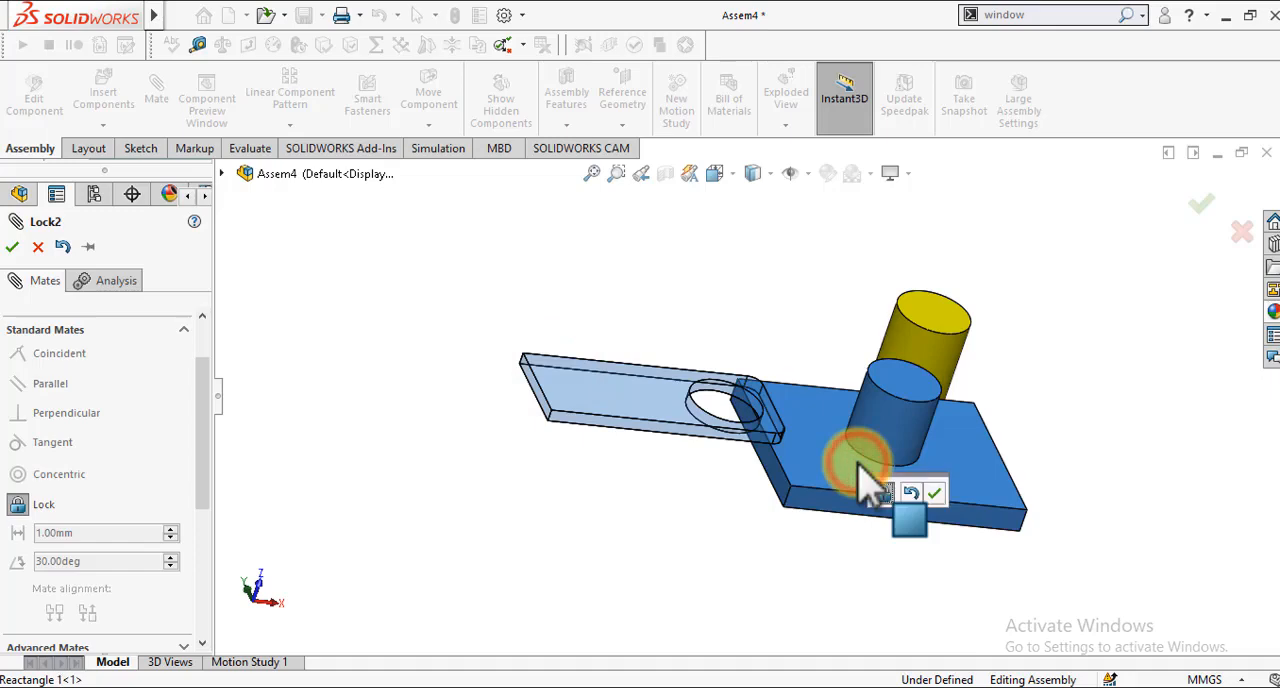
{"action": "left_click", "coordinate": [932, 496]}
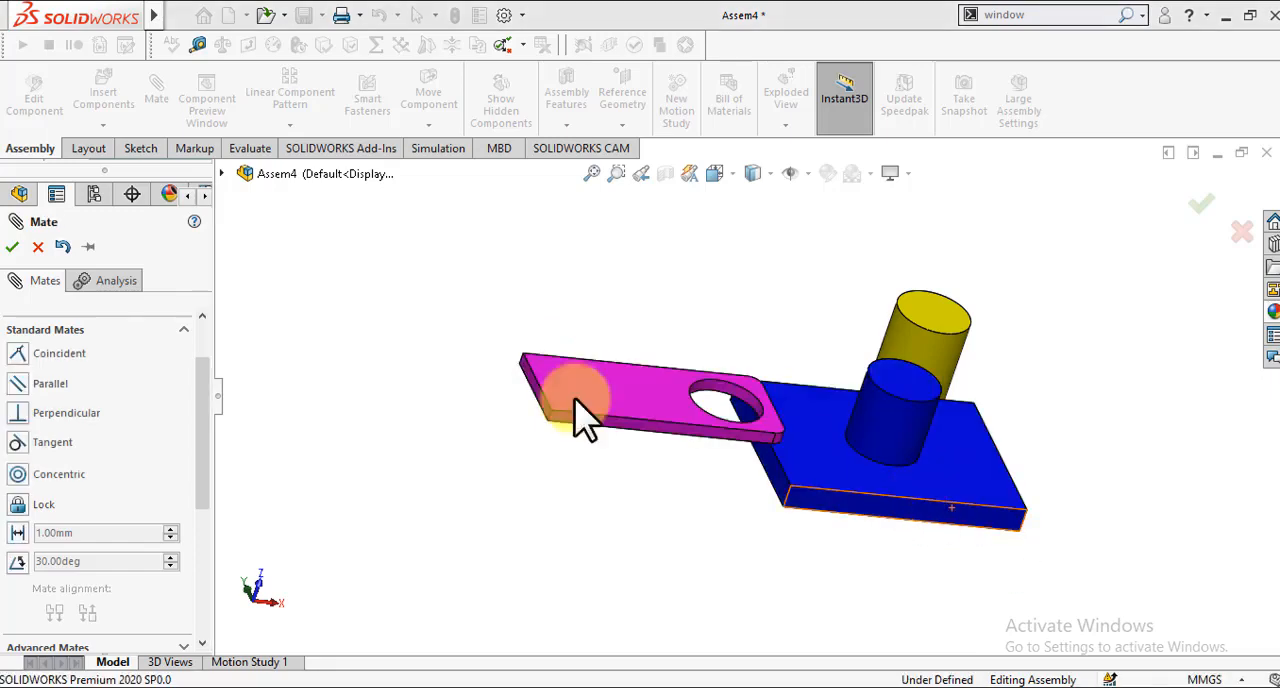
{"action": "key", "text": "Escape"}
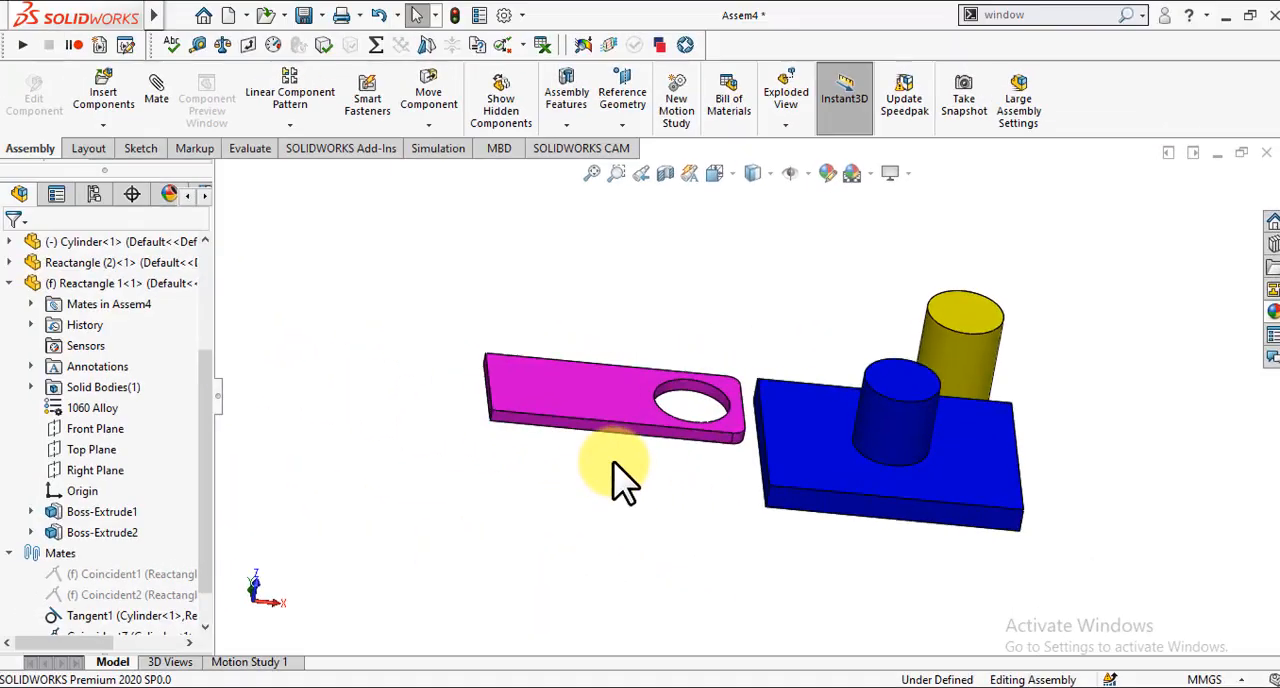
Step: Test the locked plates by trying to move them, and slide the yellow cylinder along the blue plate's long side
{"action": "left_click", "coordinate": [594, 430]}
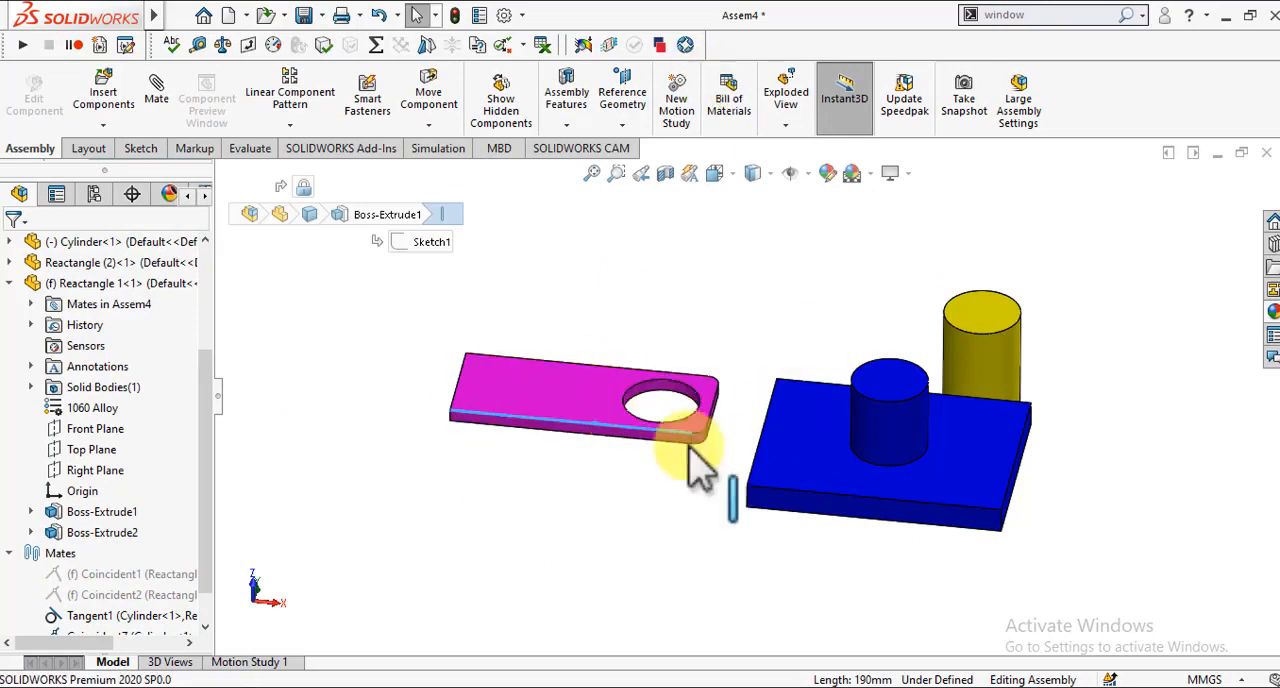
{"action": "left_click_drag", "start_coordinate": [765, 460], "coordinate": [900, 400]}
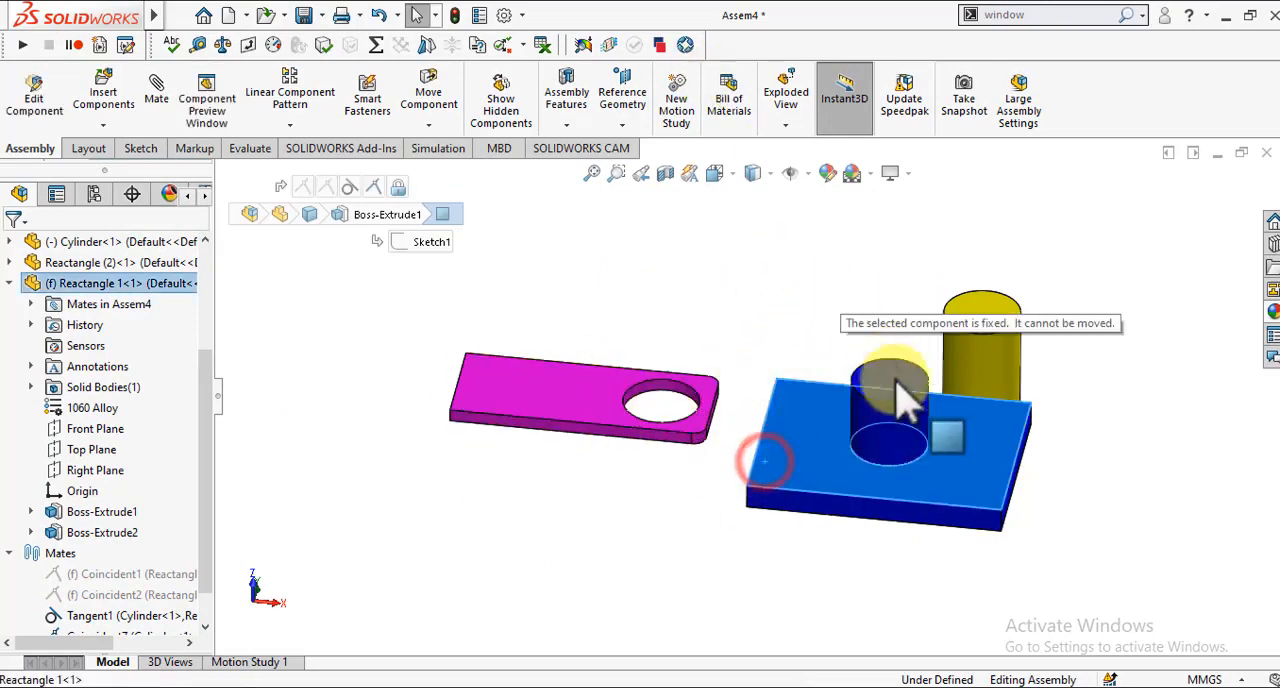
{"action": "left_click", "coordinate": [978, 325]}
{"action": "left_click_drag", "start_coordinate": [802, 291], "coordinate": [537, 292]}
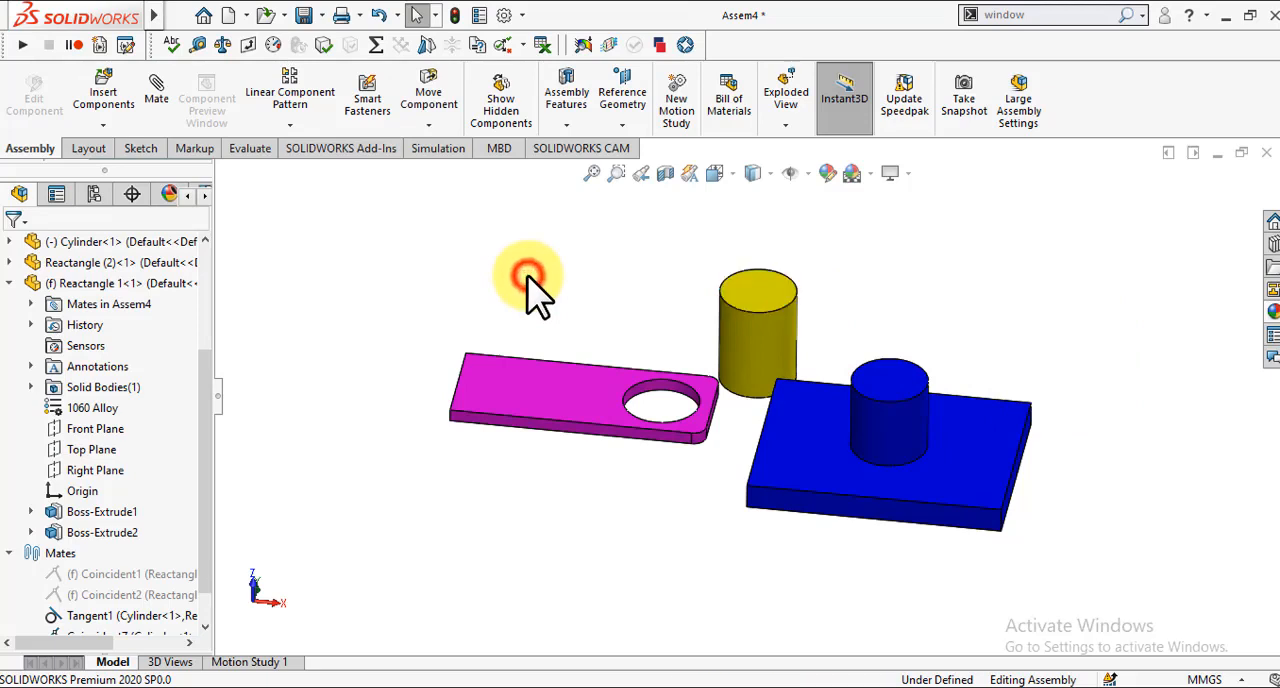
Step: Delete the lock mate between the magenta plate and the blue plate
{"action": "left_click_drag", "start_coordinate": [209, 484], "coordinate": [211, 560]}
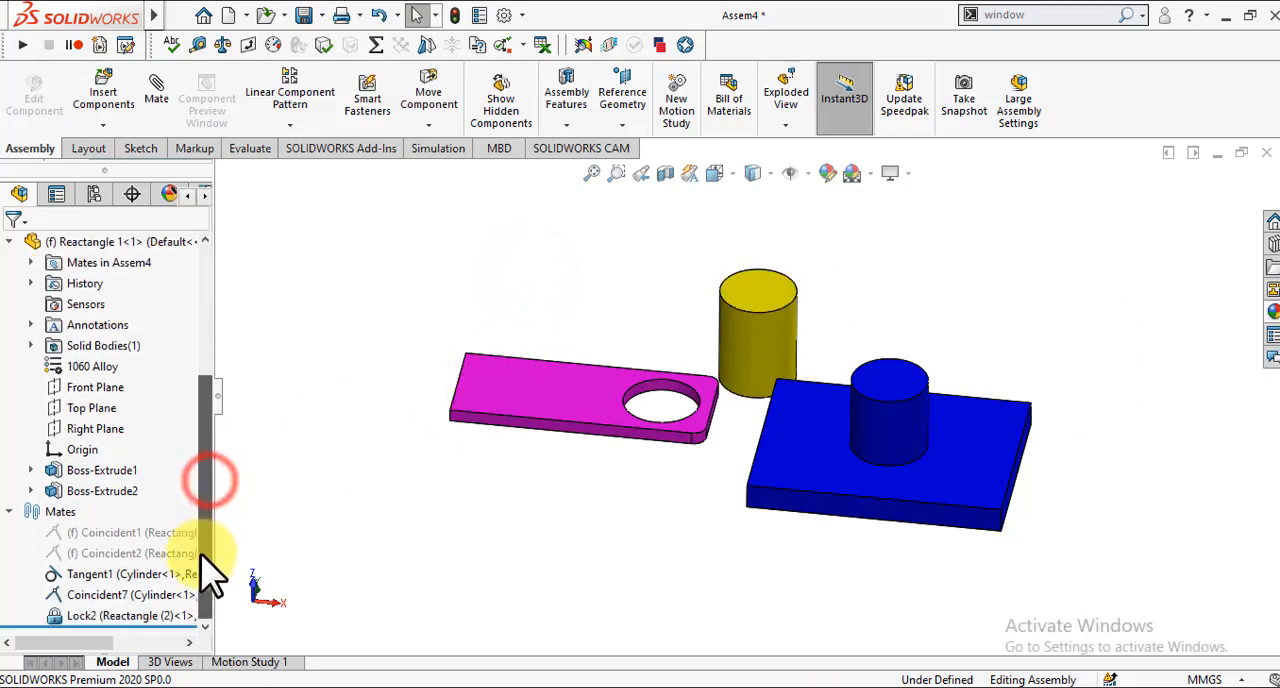
{"action": "right_click", "coordinate": [100, 614]}
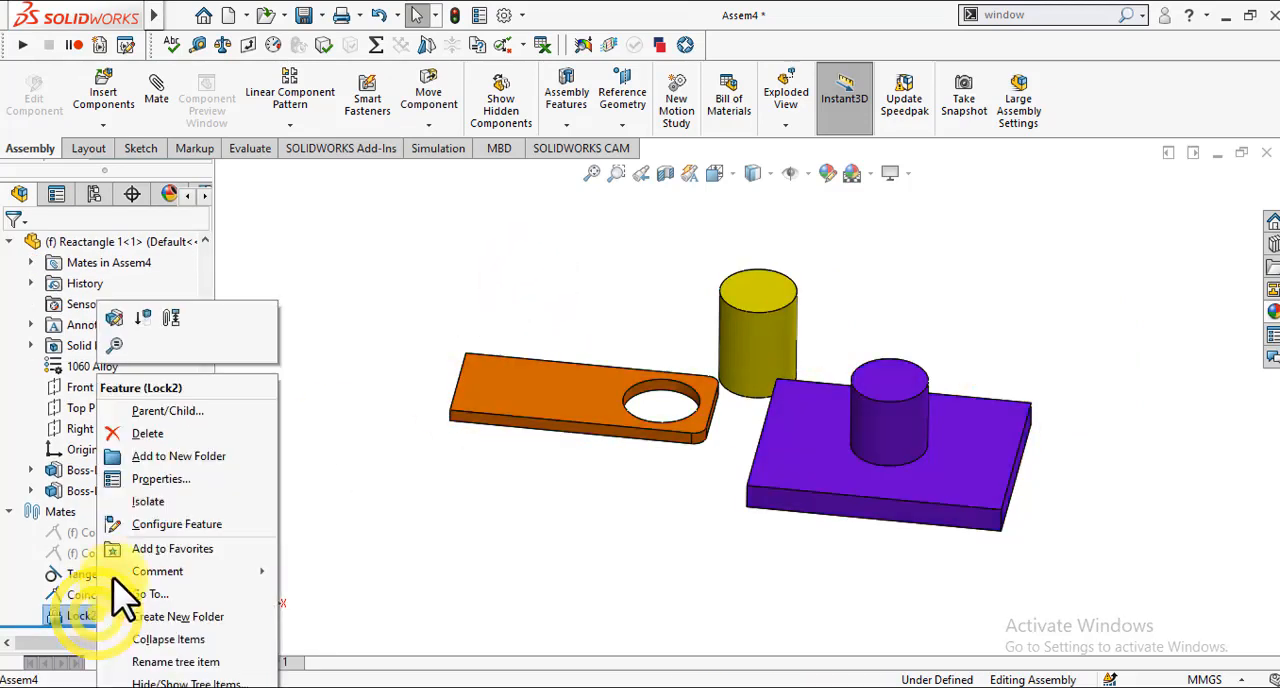
{"action": "left_click", "coordinate": [158, 434]}
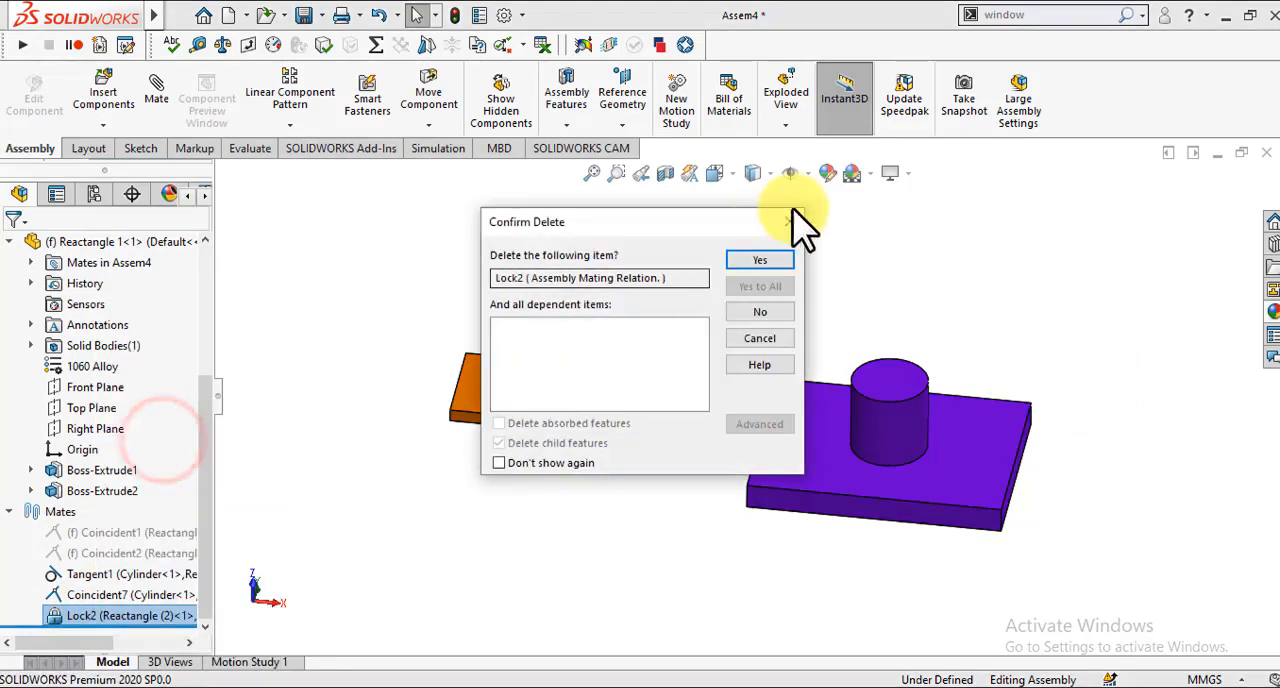
{"action": "left_click", "coordinate": [762, 262]}
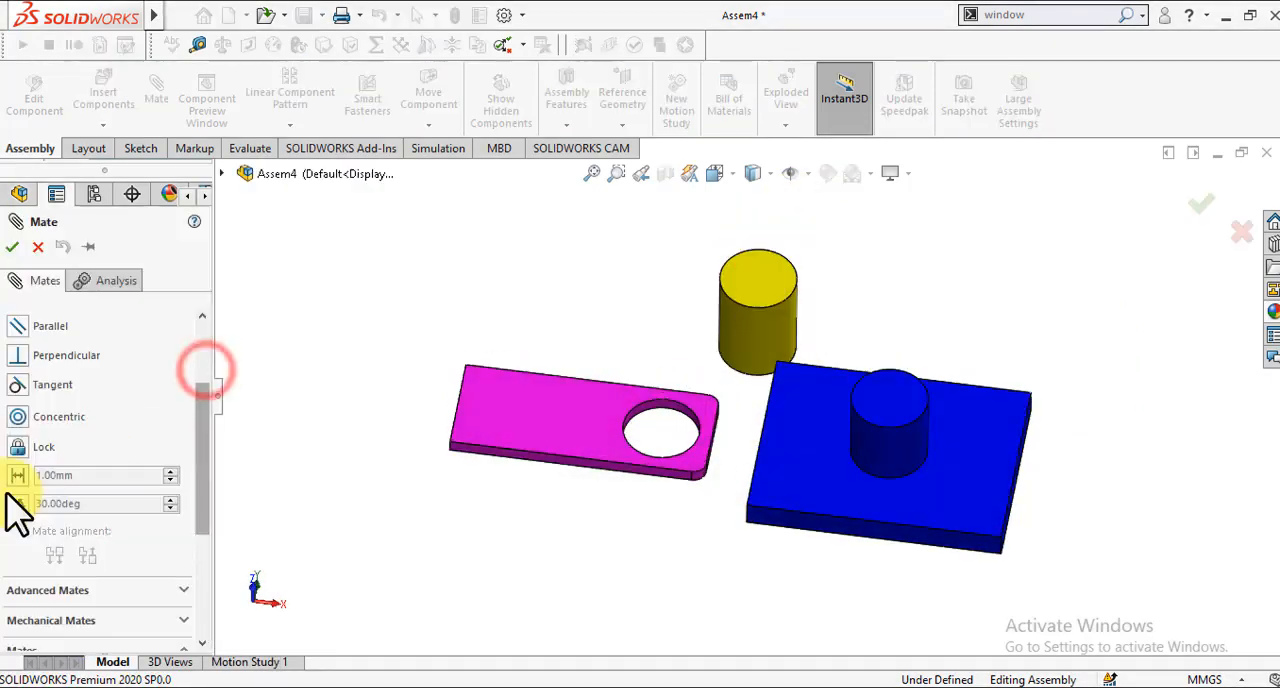
Step: Set up a 33-degree angle mate between the blue plate's top face and the magenta plate's underside
{"action": "left_click", "coordinate": [13, 507]}
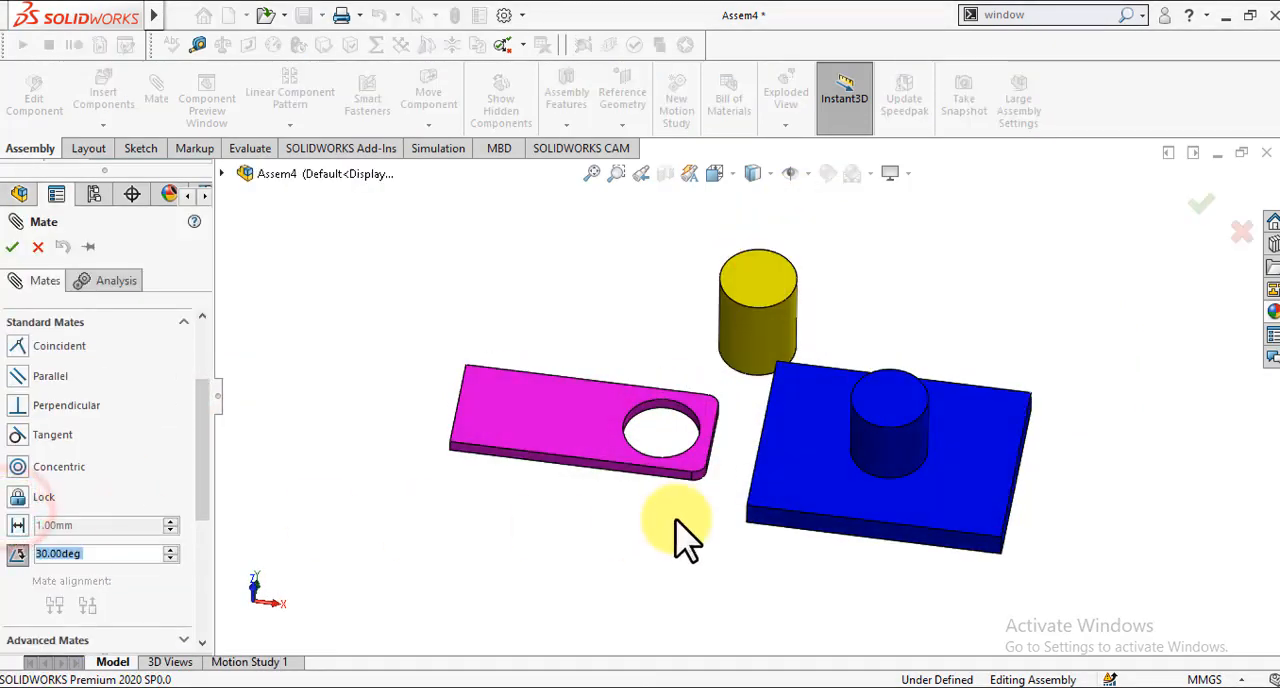
{"action": "left_click", "coordinate": [808, 492]}
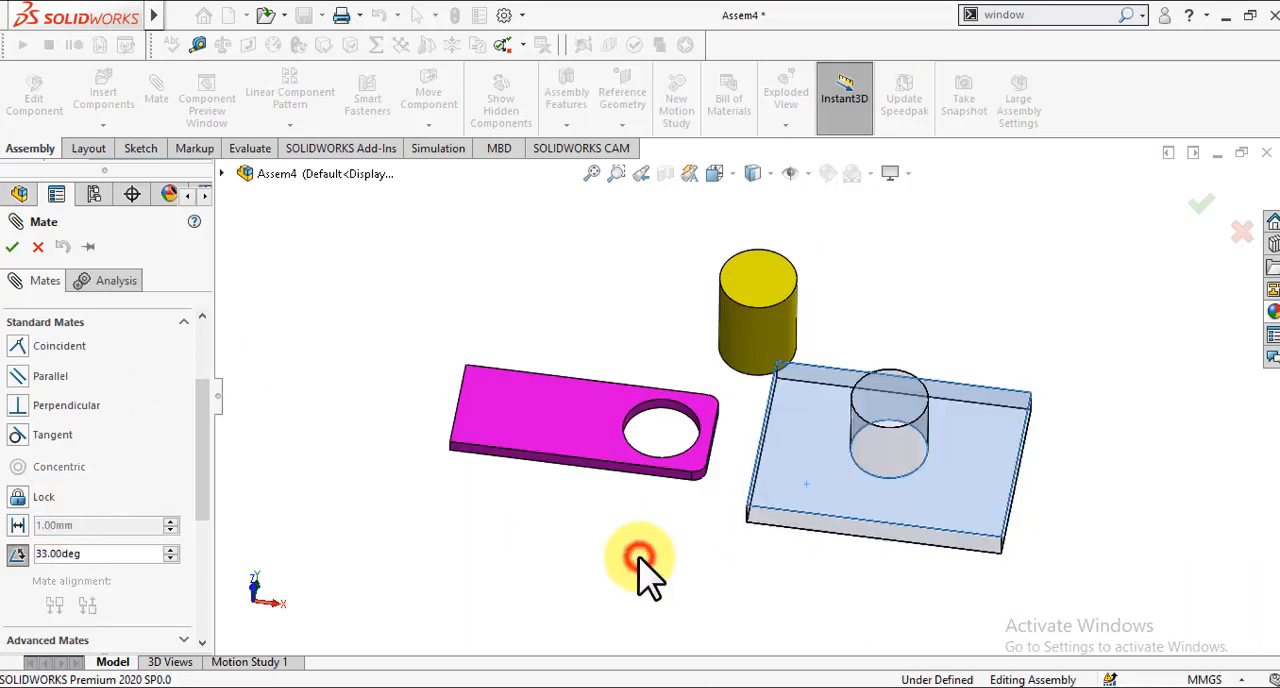
{"action": "key", "text": "Up"}
{"action": "key", "text": "Up"}
{"action": "key", "text": "Up"}
{"action": "key", "text": "Up"}
{"action": "key", "text": "Up"}
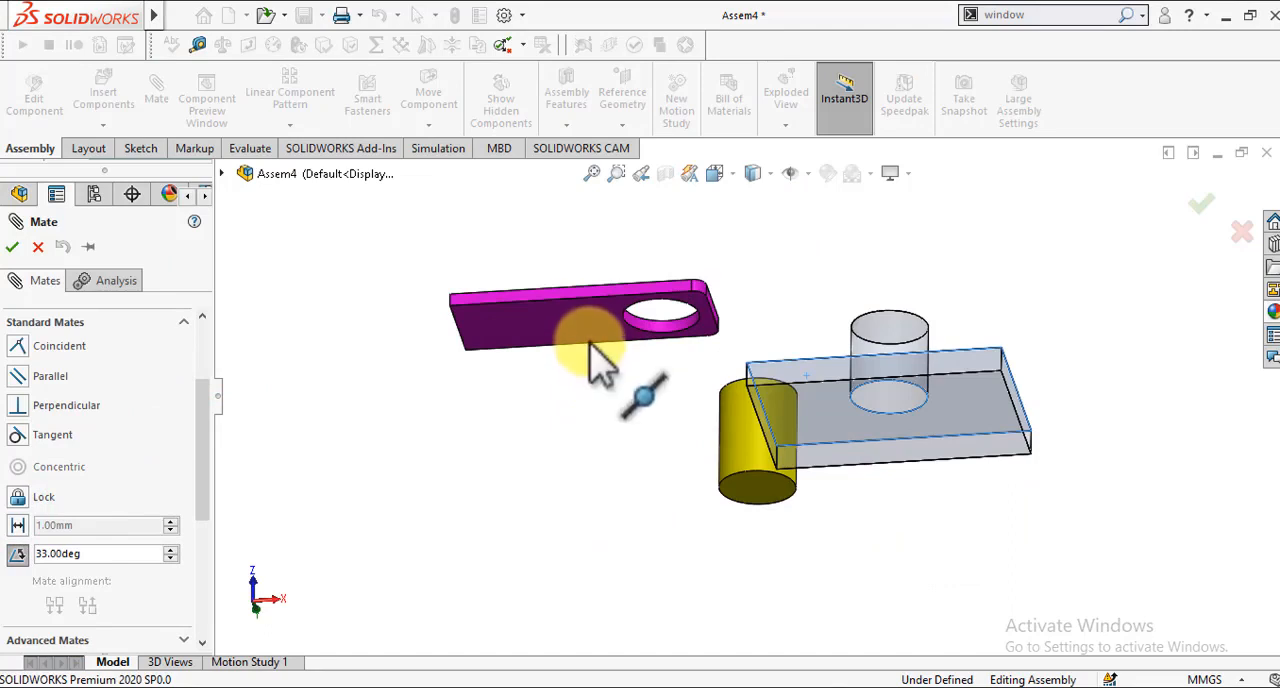
{"action": "left_click", "coordinate": [592, 334]}
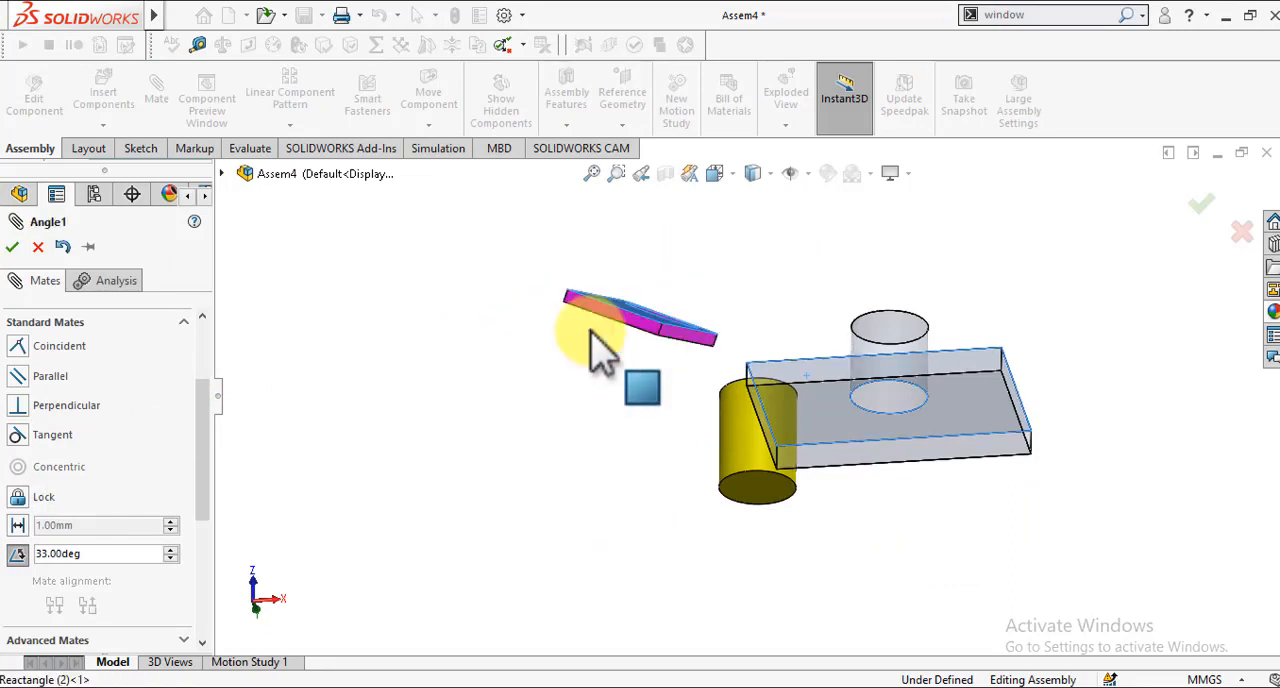
{"action": "left_click", "coordinate": [579, 415]}
{"action": "scroll", "coordinate": [579, 415], "scroll_direction": "up", "scroll_amount": 4}
{"action": "key", "text": "Down"}
{"action": "key", "text": "Down"}
{"action": "key", "text": "Down"}
{"action": "key", "text": "Down"}
{"action": "key", "text": "Down"}
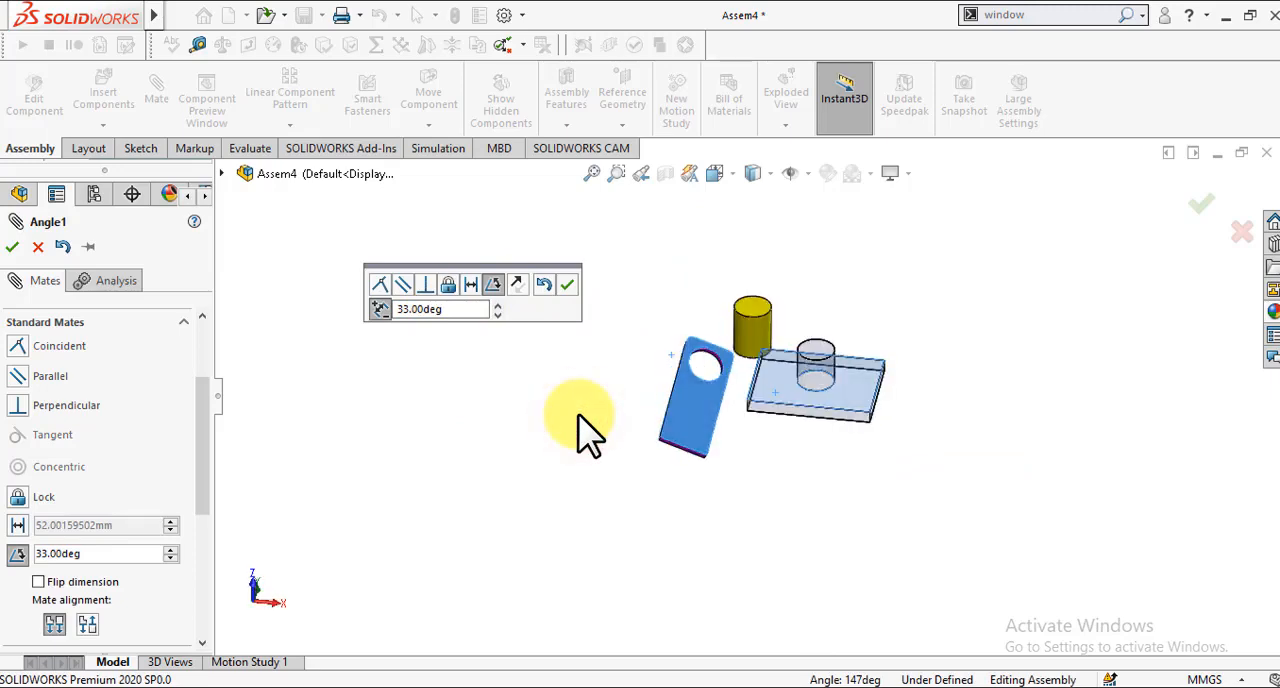
{"action": "key", "text": "Up"}
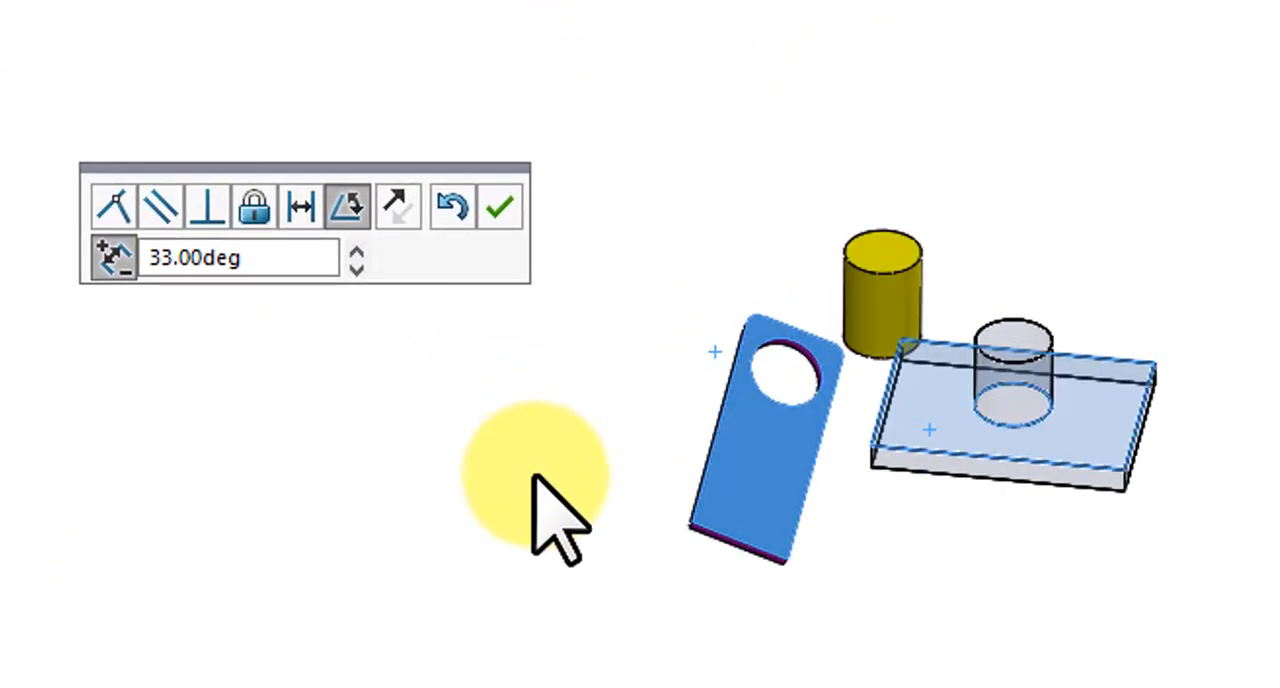
Step: Flip the angle mate's direction repeatedly to compare the magenta plate's possible orientations
{"action": "left_click", "coordinate": [397, 207]}
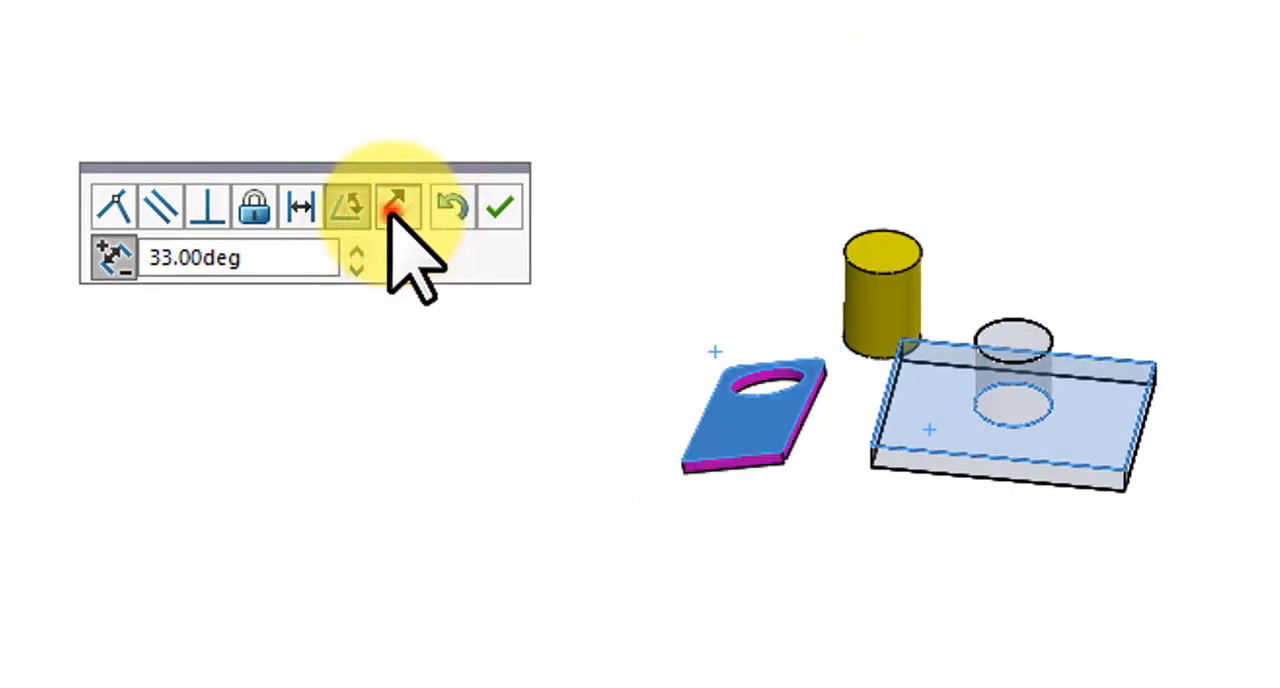
{"action": "left_click", "coordinate": [397, 207]}
{"action": "left_click", "coordinate": [397, 207]}
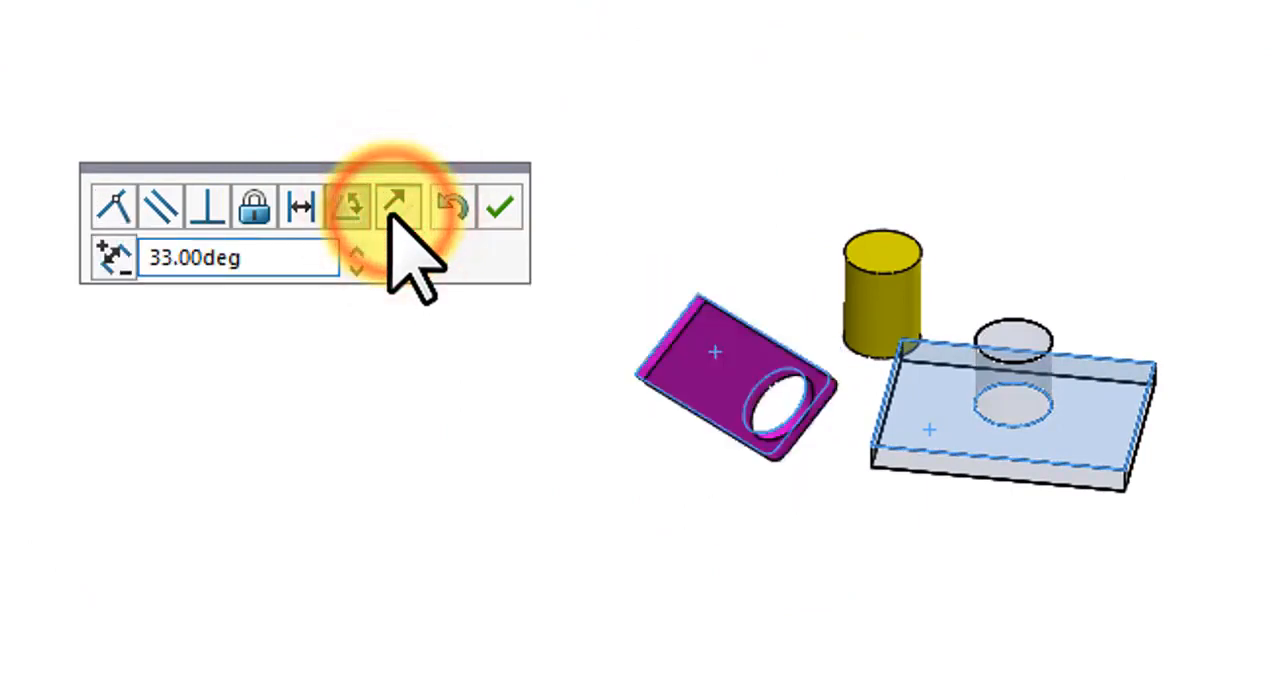
{"action": "left_click", "coordinate": [397, 207]}
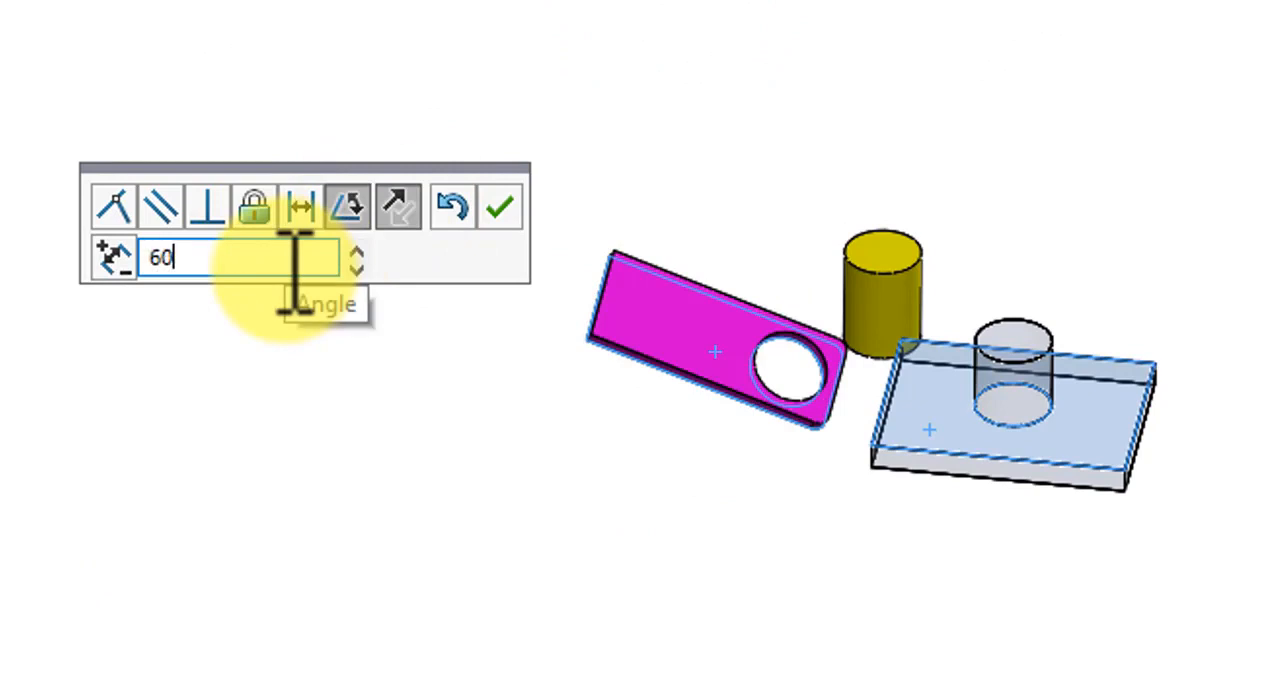
Step: Try 60 degrees for the angle mate, set it to 90 degrees, and apply the mate
{"action": "type", "text": "60"}
{"action": "key", "text": "Return"}
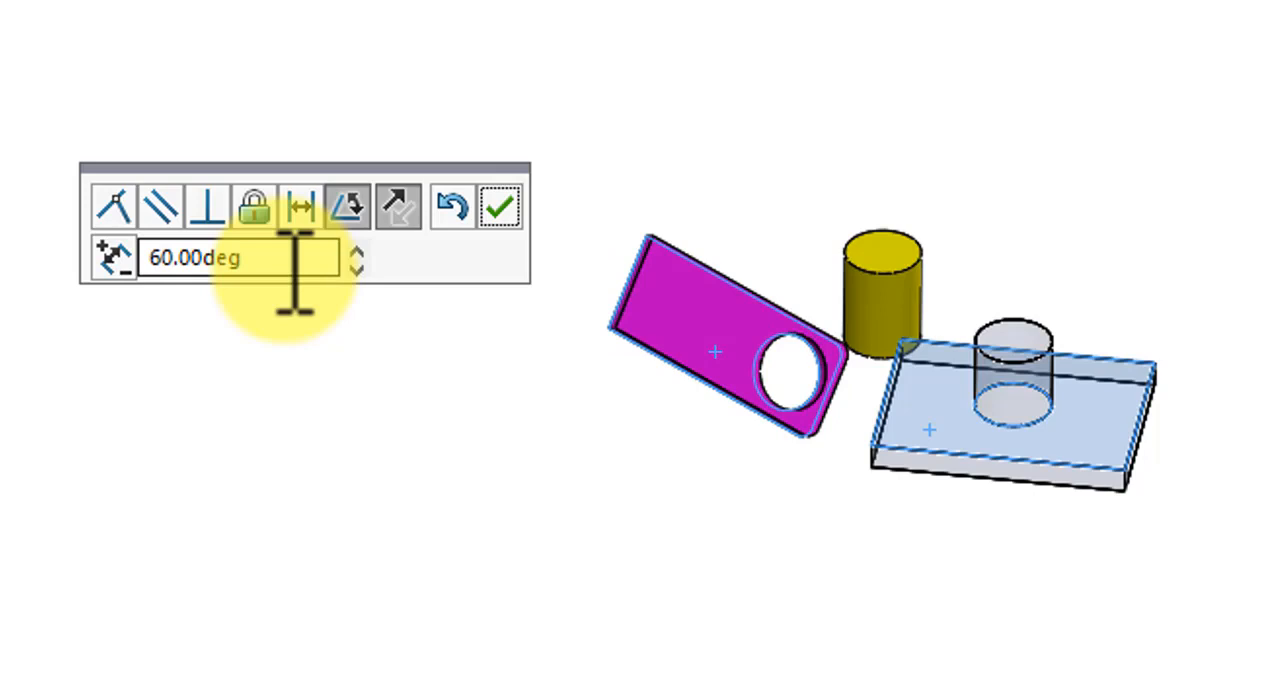
{"action": "double_click", "coordinate": [289, 268]}
{"action": "type", "text": "90"}
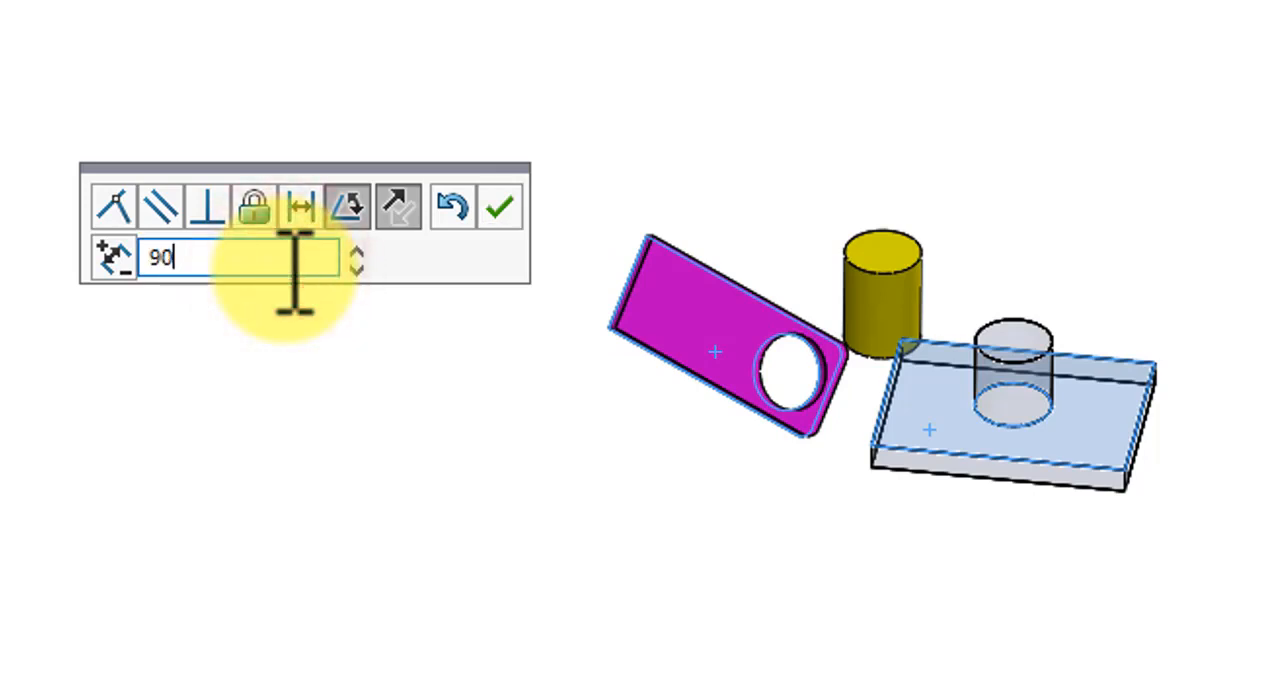
{"action": "key", "text": "Return"}
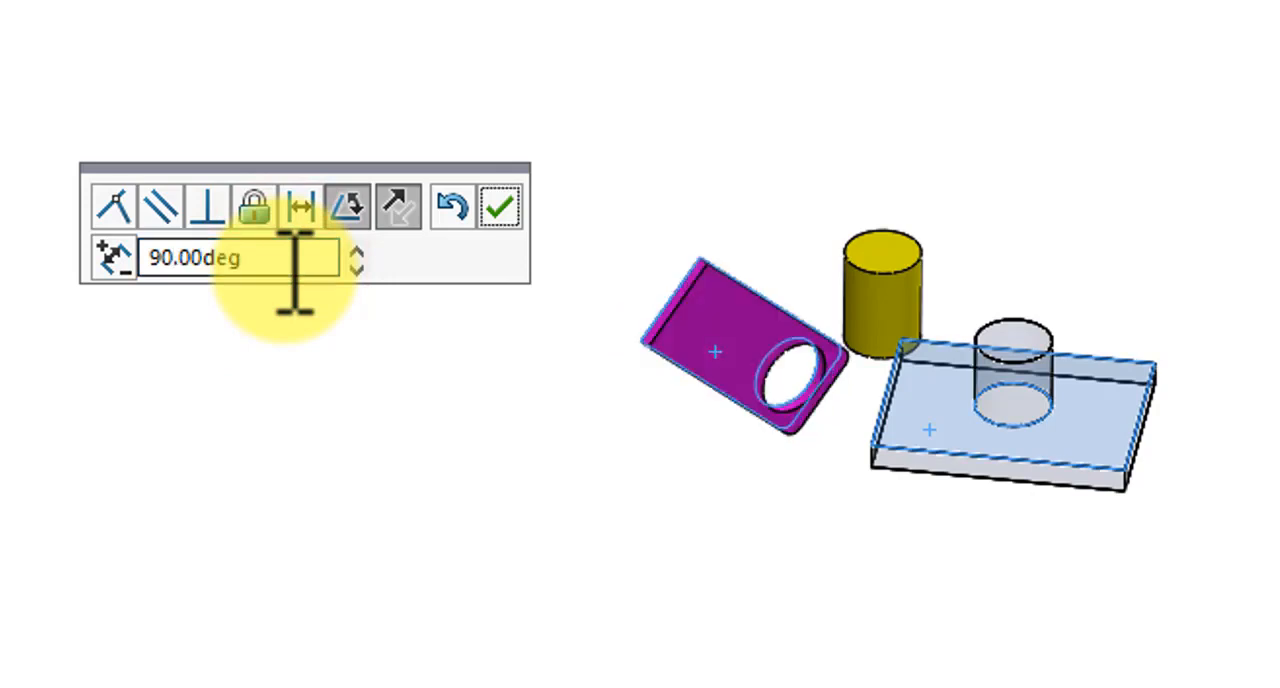
{"action": "left_click", "coordinate": [500, 205]}
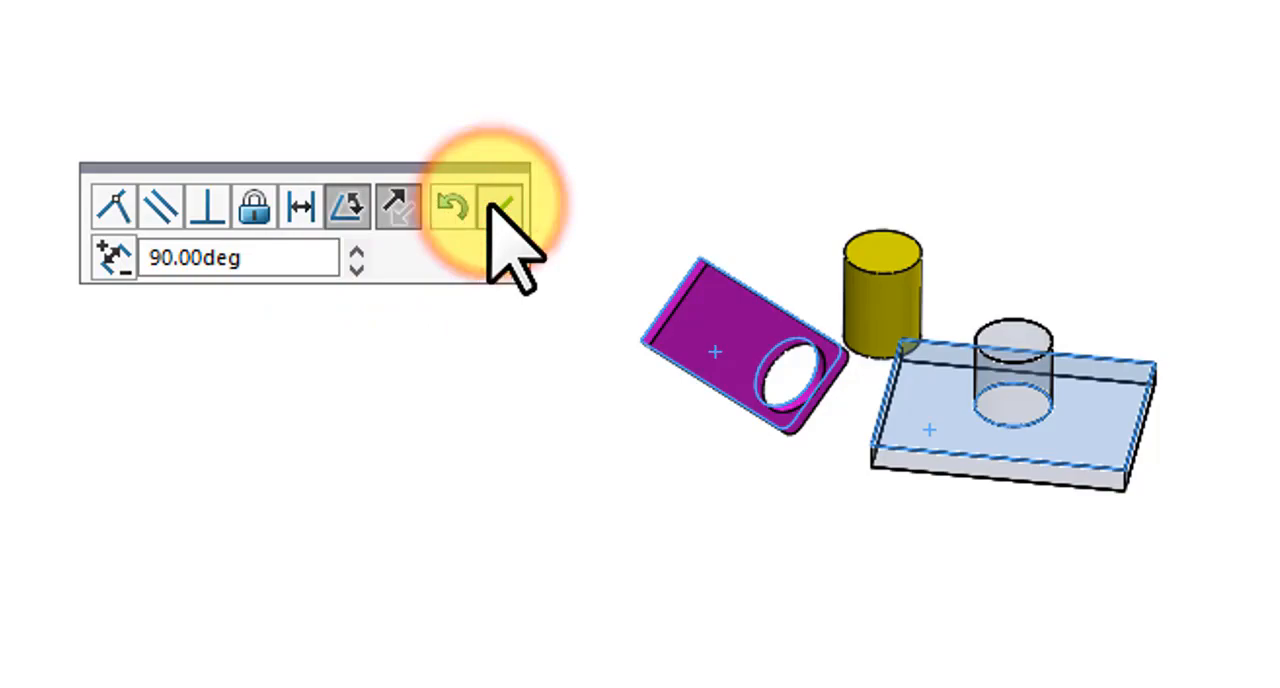
{"action": "left_click", "coordinate": [586, 485]}
Step: Try to add a parallel mate between the magenta plate's large face and the blue plate's end face
{"action": "middle_click_drag", "start_coordinate": [748, 352], "coordinate": [640, 394]}
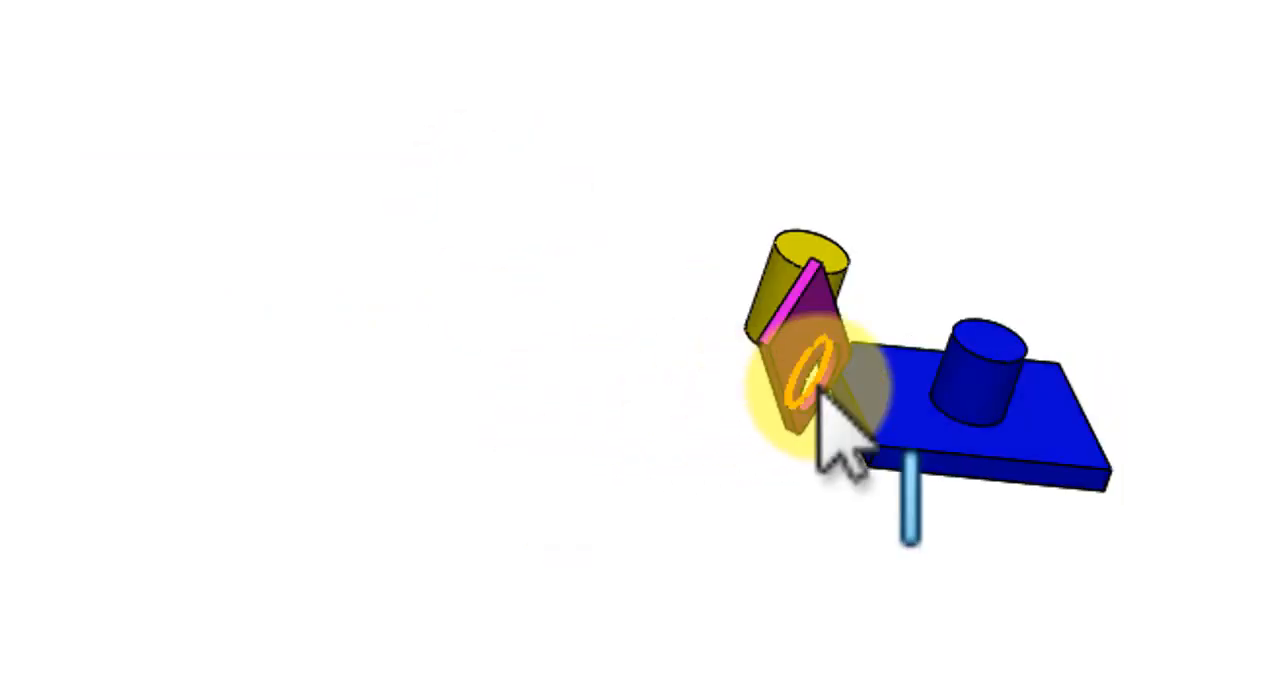
{"action": "left_click", "coordinate": [790, 352]}
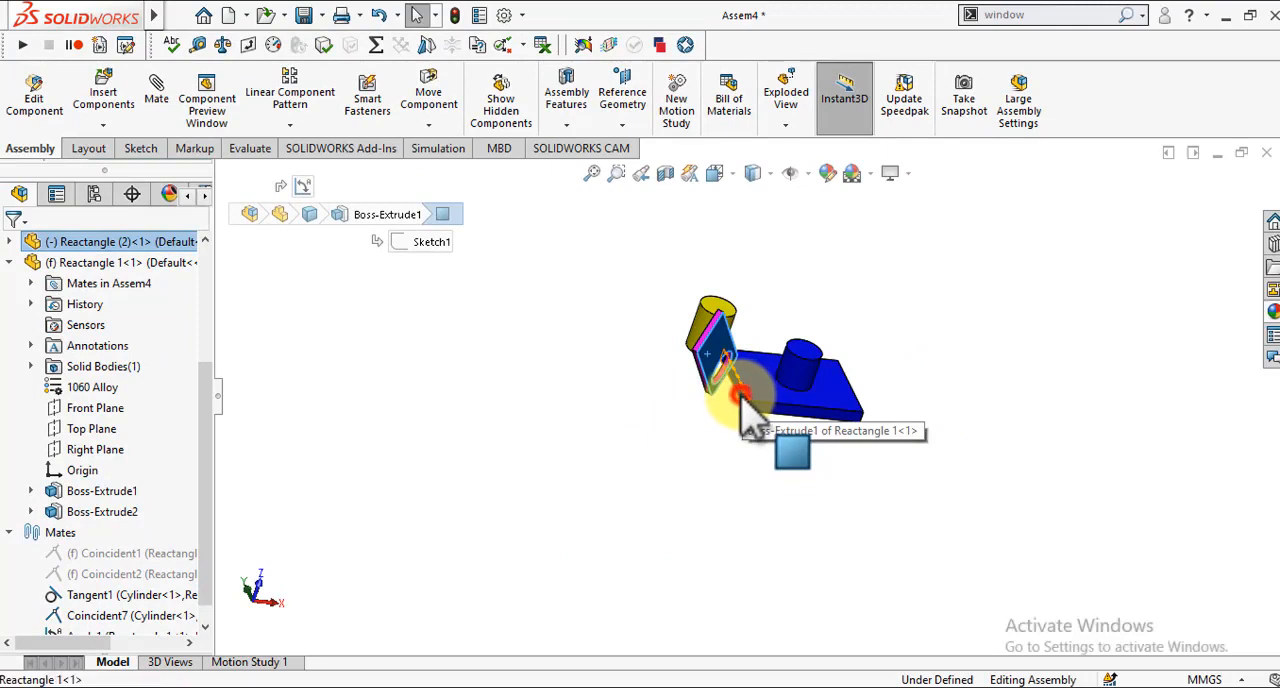
{"action": "left_click", "coordinate": [742, 398], "text": "ctrl"}
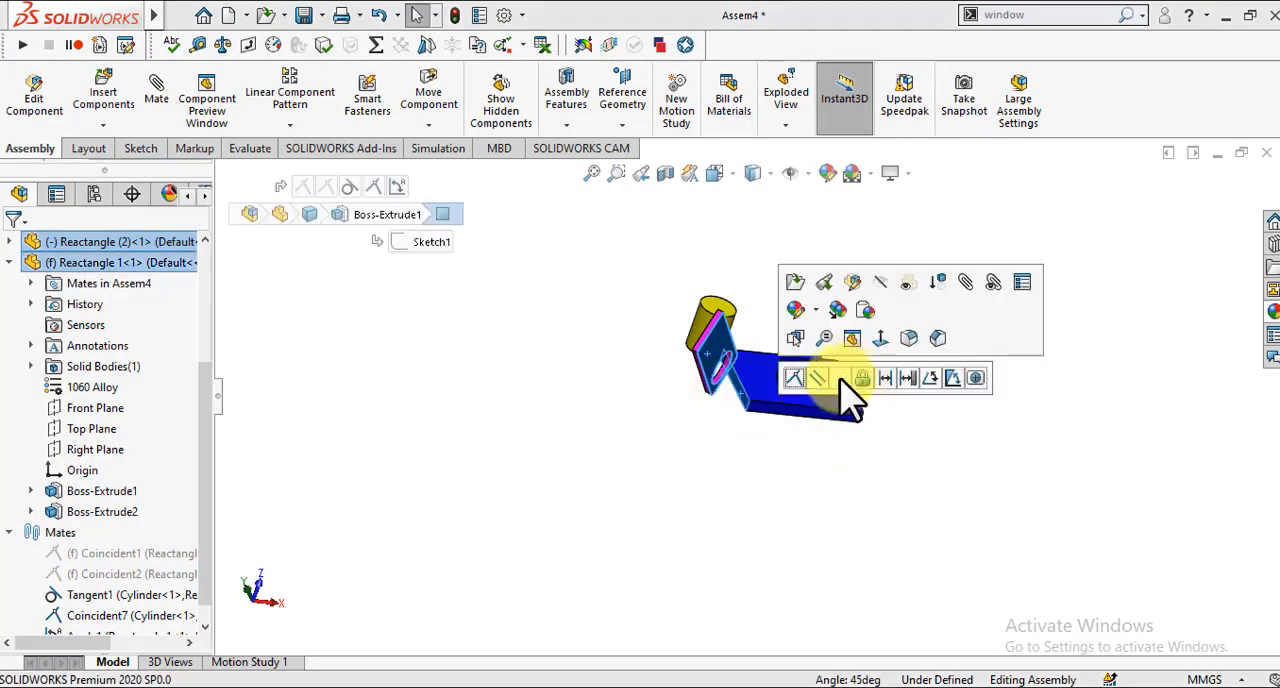
{"action": "left_click", "coordinate": [816, 378]}
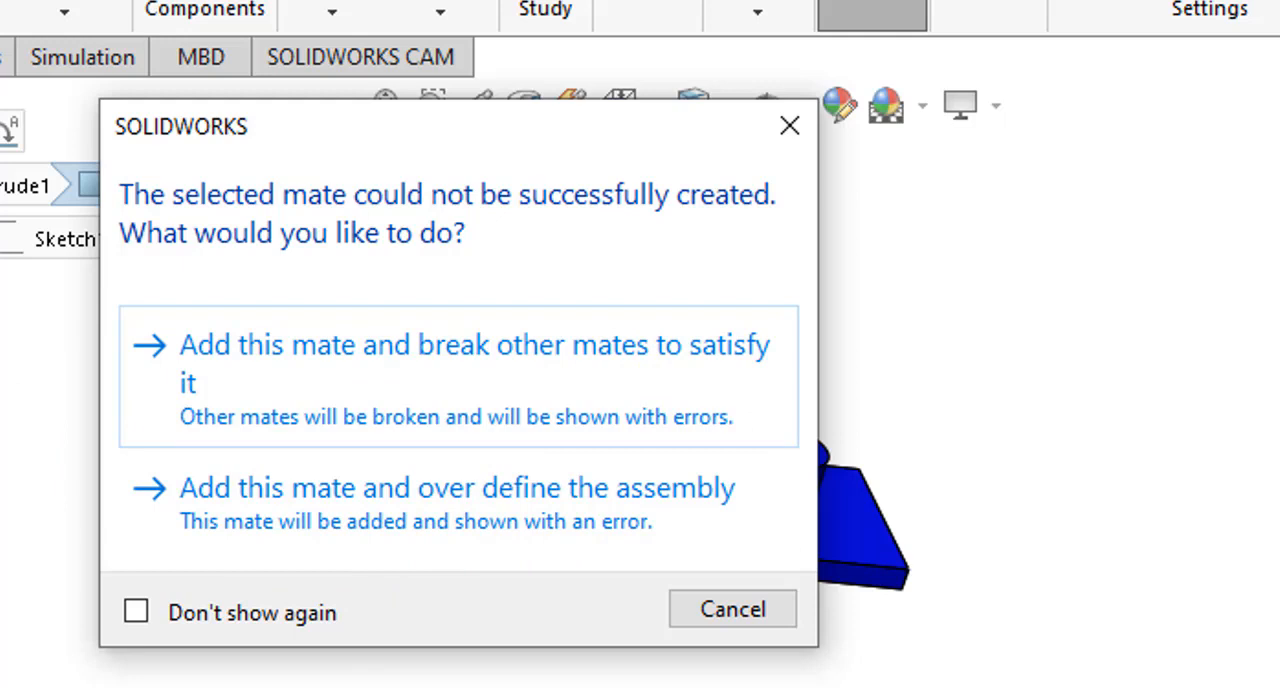
{"action": "left_click", "coordinate": [770, 617]}
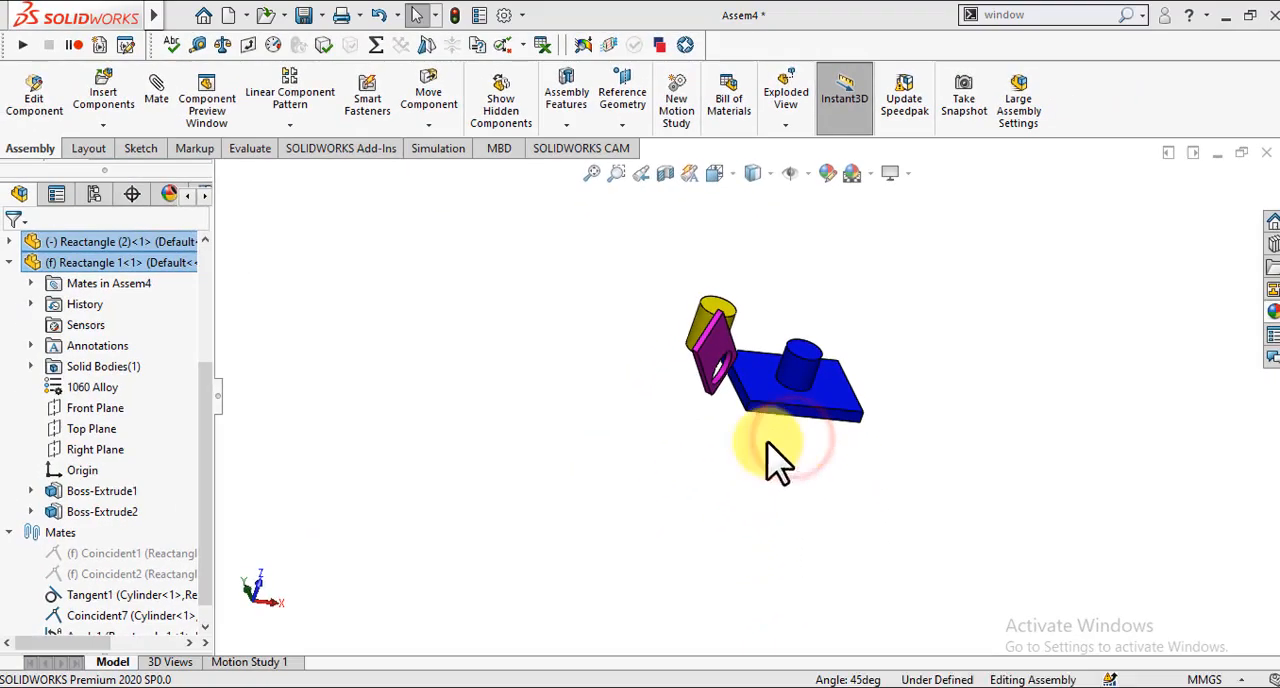
{"action": "left_click", "coordinate": [650, 460]}
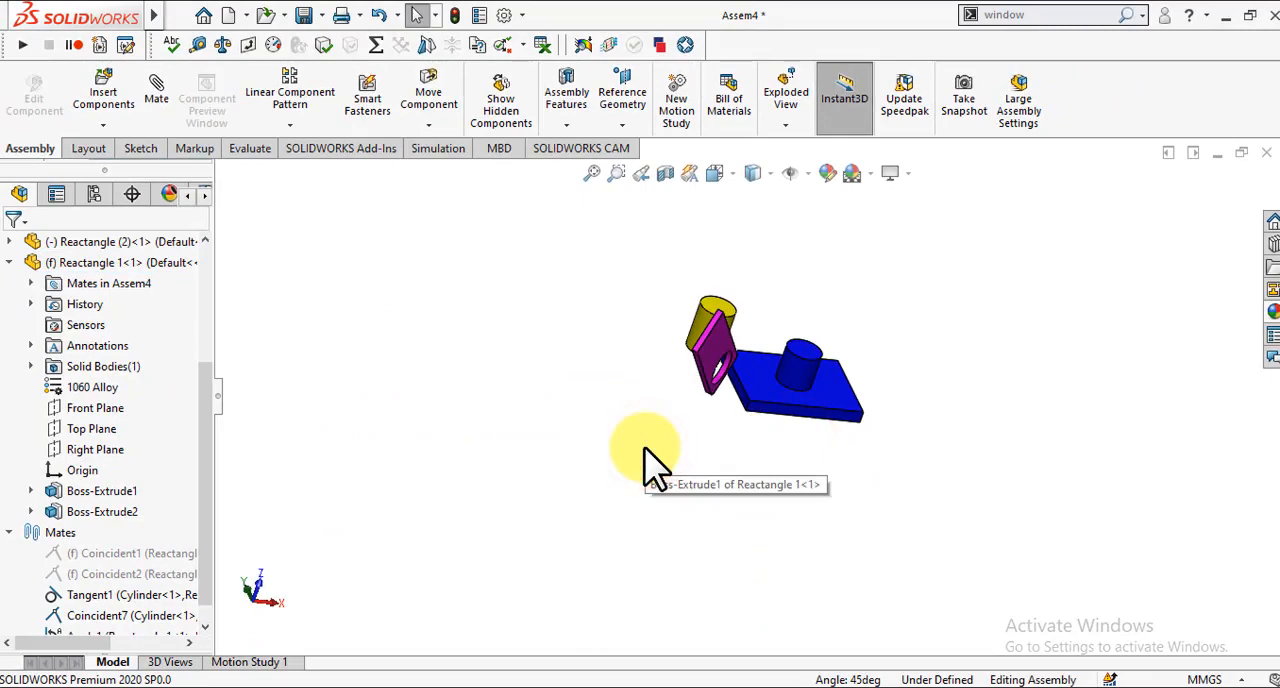
{"action": "key", "text": "Down"}
{"action": "key", "text": "Down"}
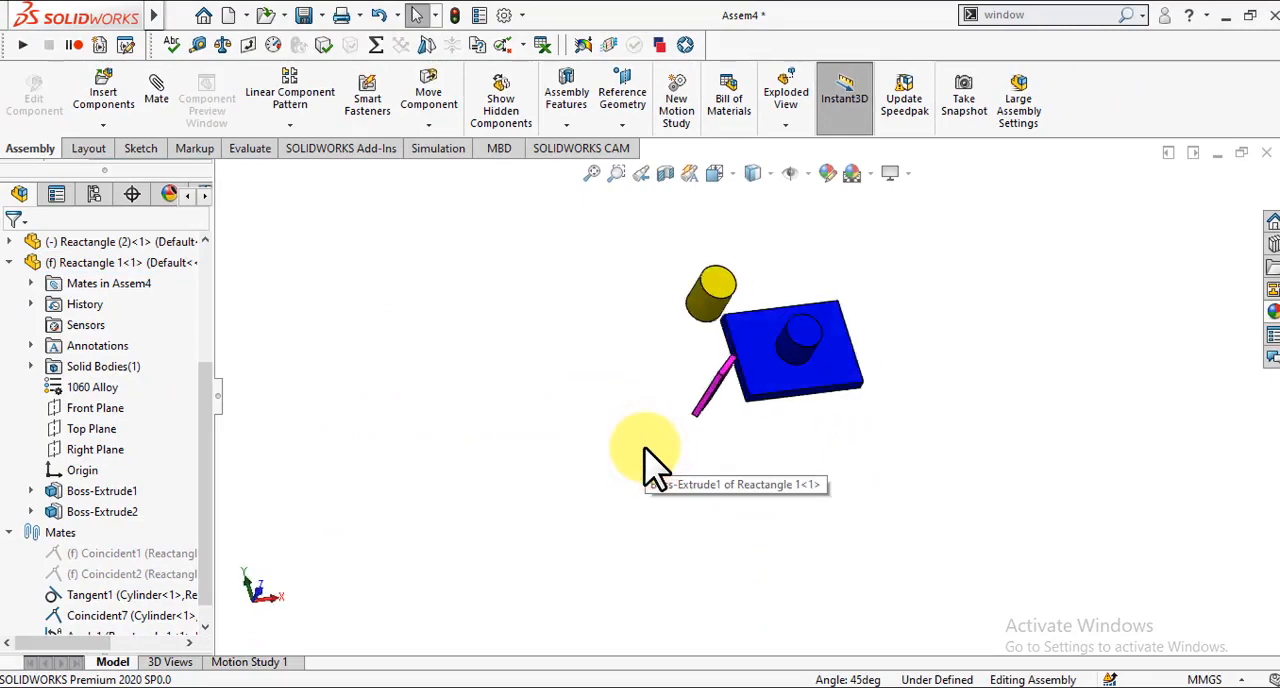